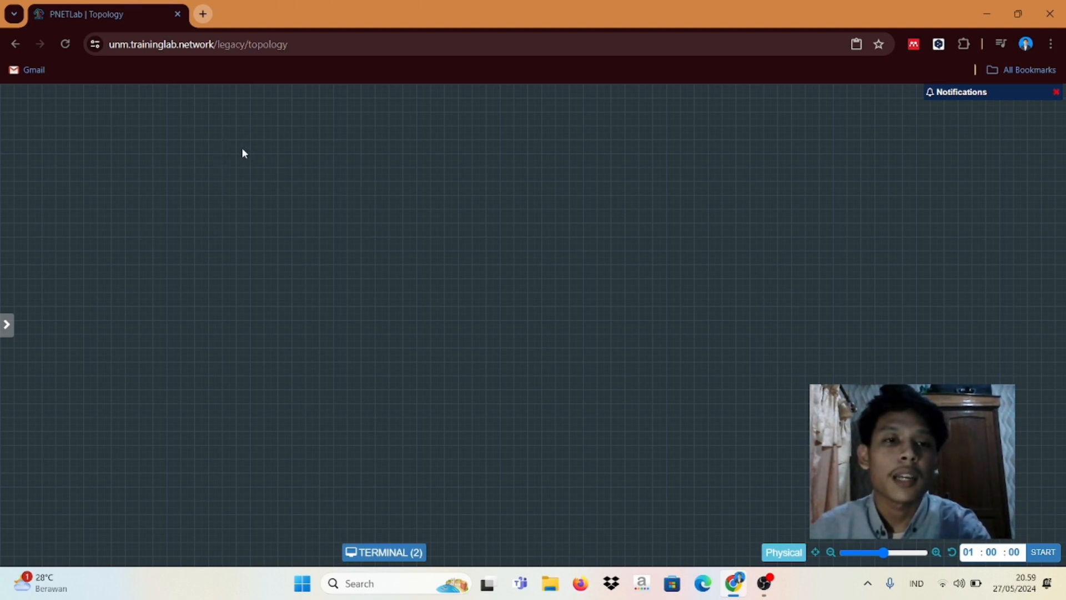
# Step: Right-click the empty canvas to show the Node, Network, Picture, Text and Line options
pyautogui.rightClick(208, 151)
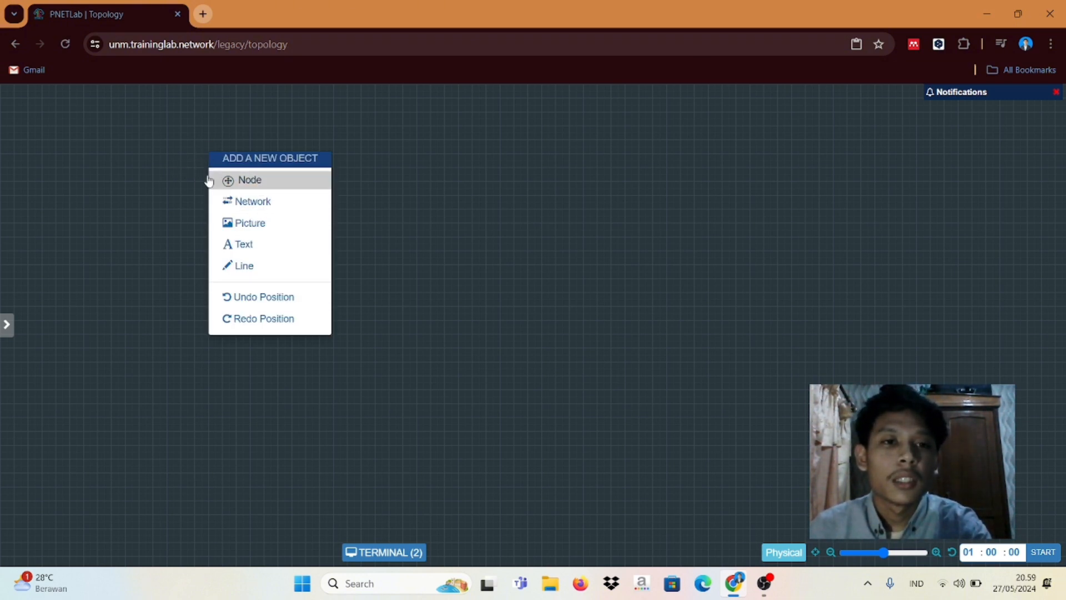
pyautogui.click(193, 171)
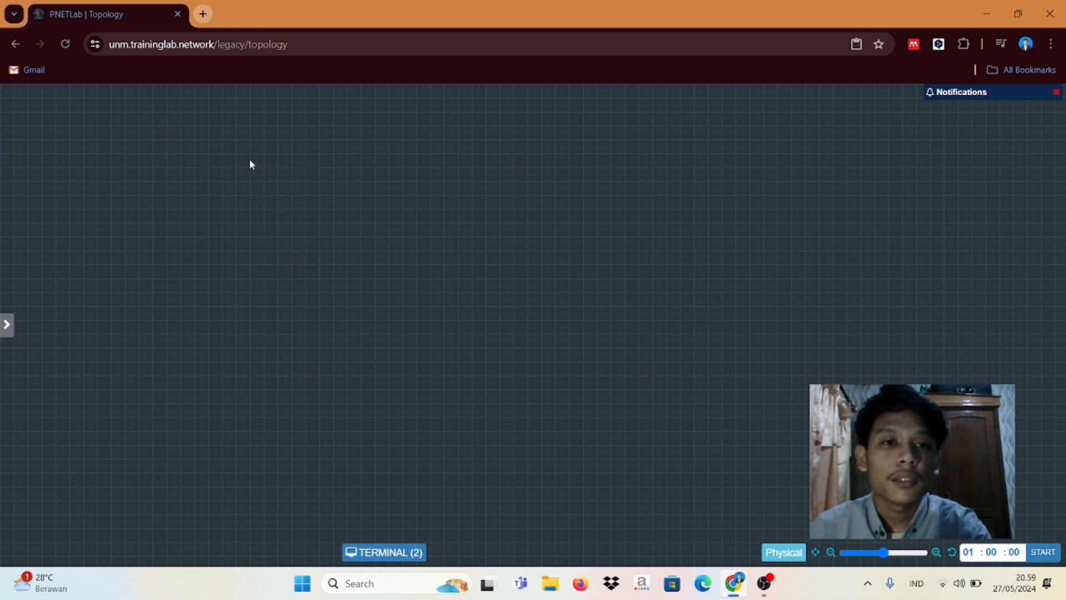
pyautogui.rightClick(271, 177)
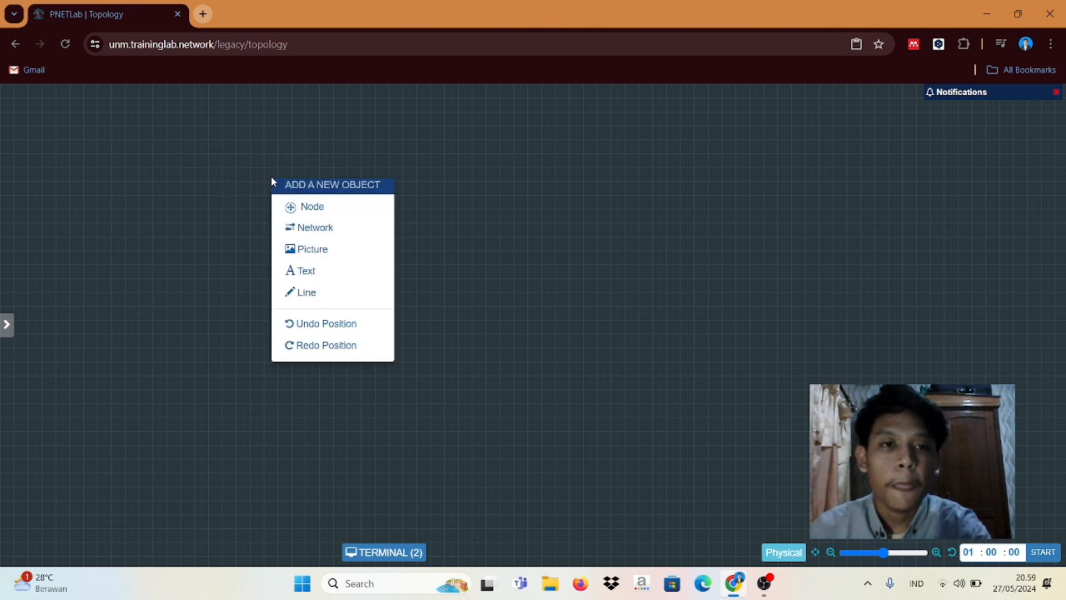
# Step: Add a node from the Windows template and set the number of nodes to 2
pyautogui.click(312, 208)
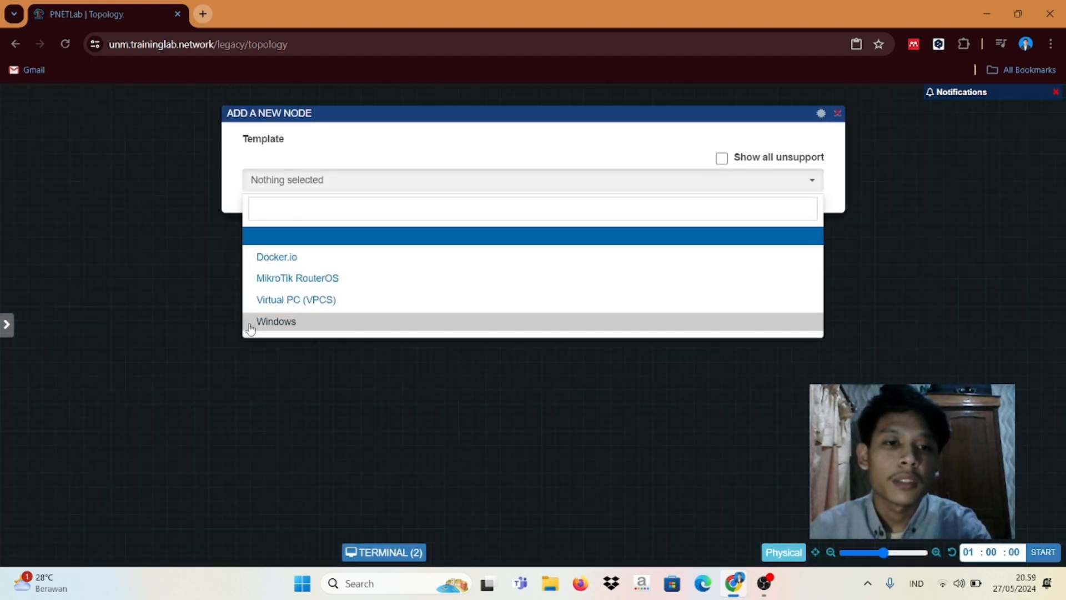
pyautogui.click(277, 322)
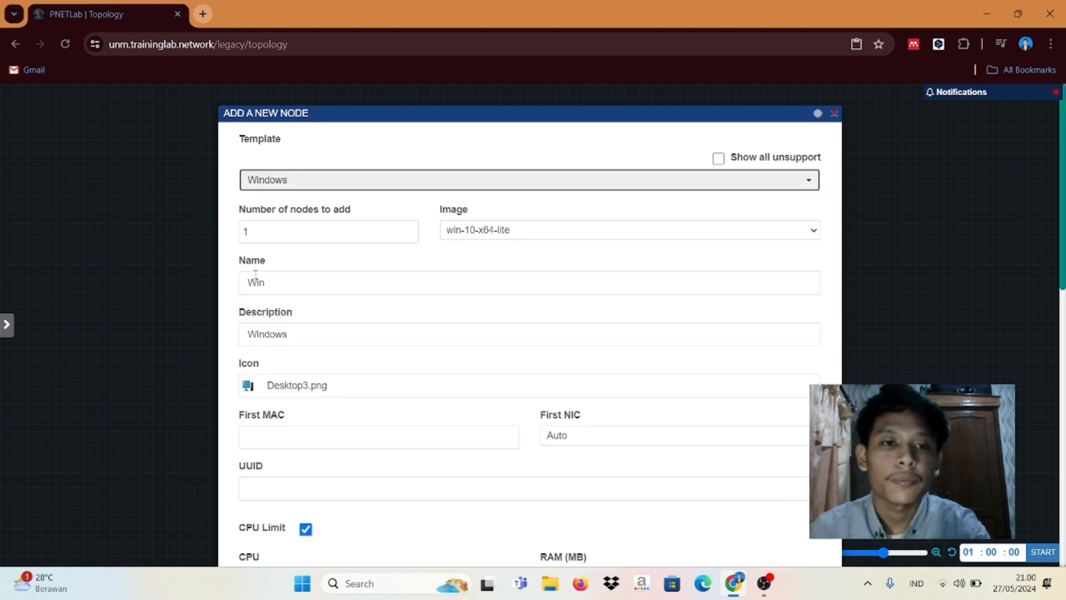
pyautogui.click(256, 232)
pyautogui.press('BackSpace')
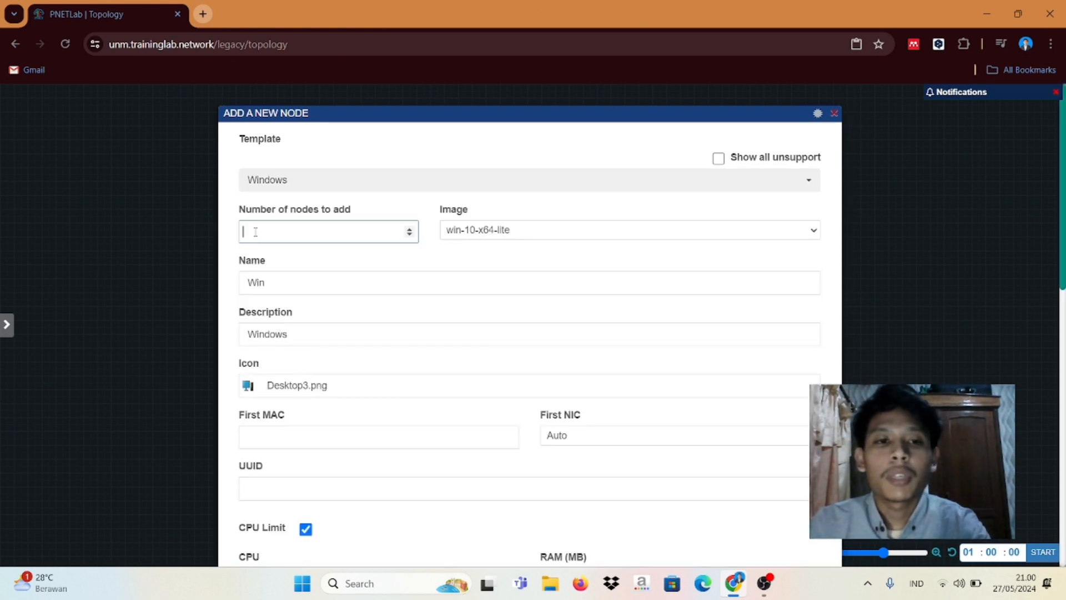
pyautogui.write('2')
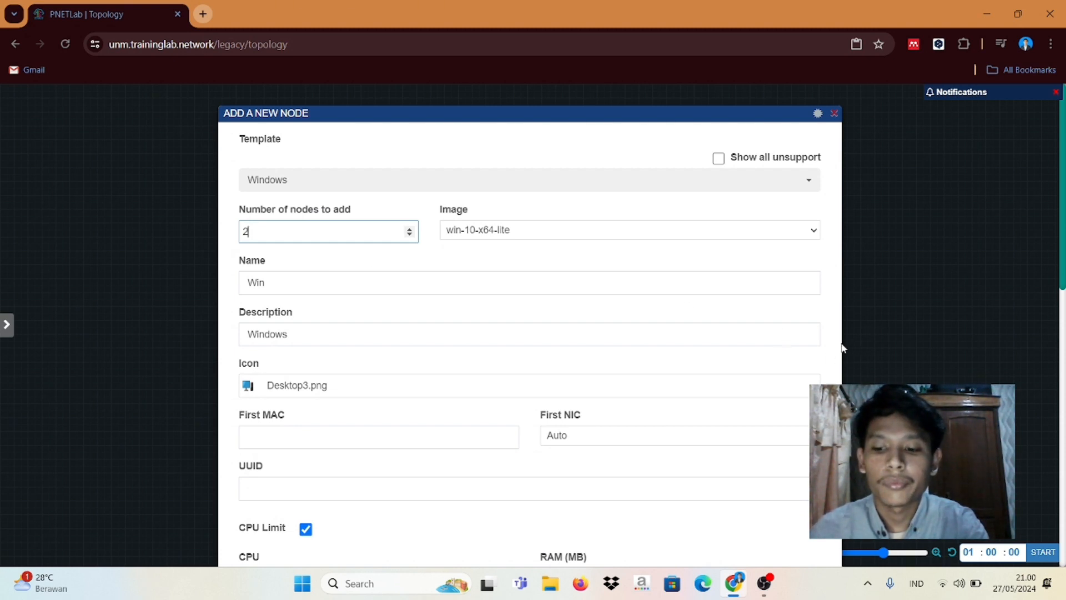
pyautogui.press('BackSpace')
pyautogui.write('1')
pyautogui.press('BackSpace')
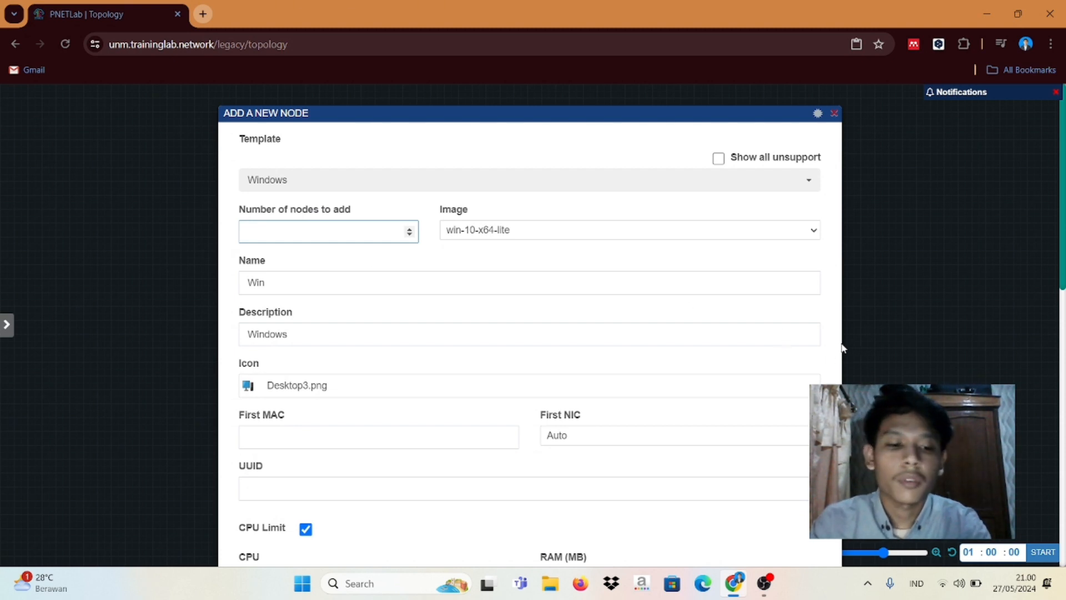
pyautogui.write('2')
pyautogui.click(833, 354)
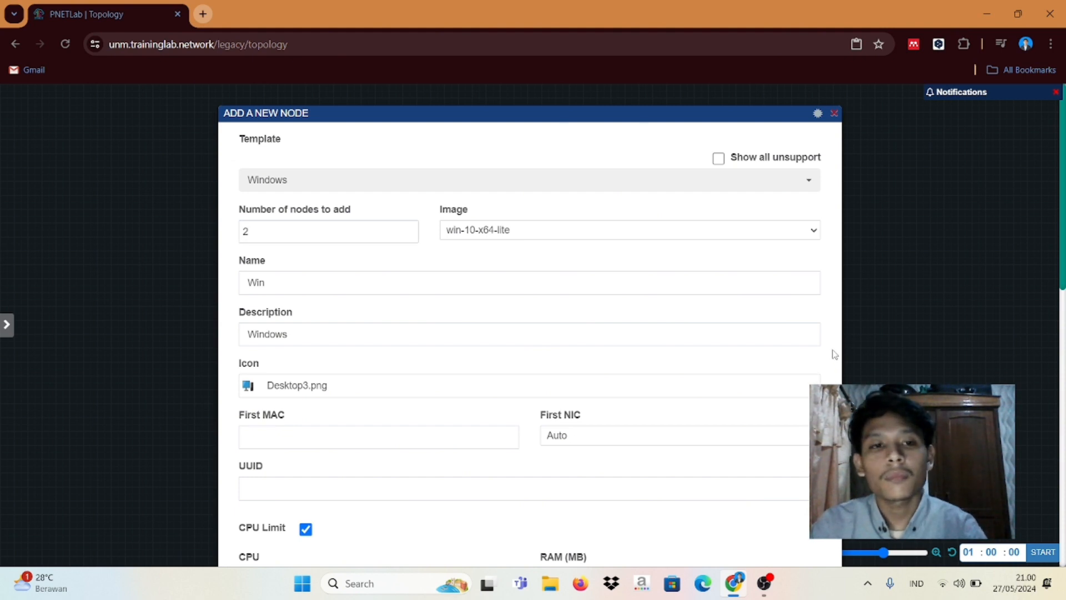
# Step: Name the nodes 'PC' and save them, creating PC1 and PC2
pyautogui.scroll(-1, 828, 322)
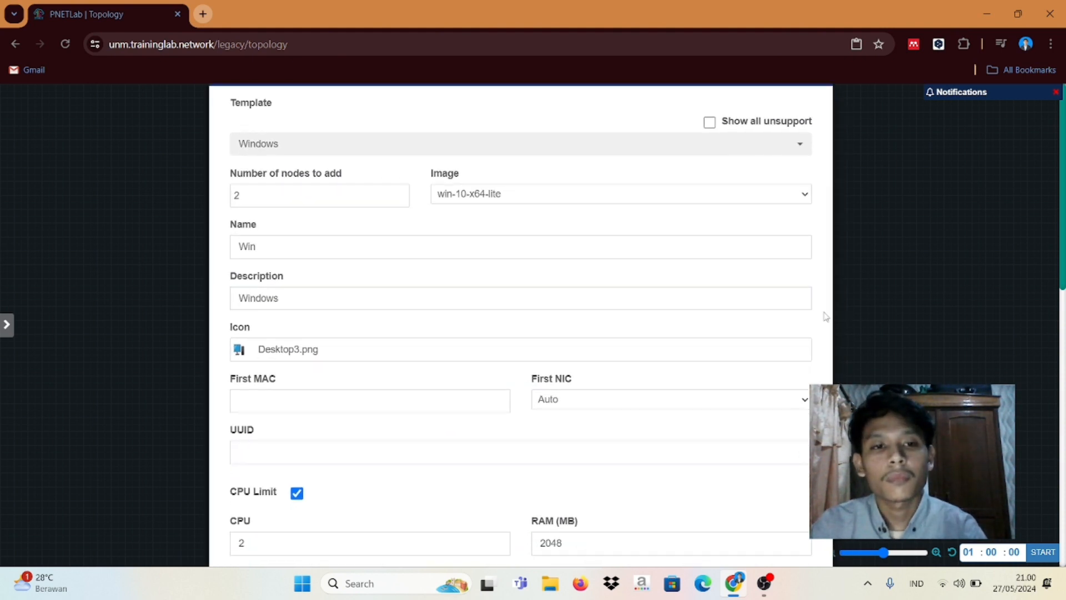
pyautogui.click(362, 238)
pyautogui.press('BackSpace')
pyautogui.press('BackSpace')
pyautogui.press('BackSpace')
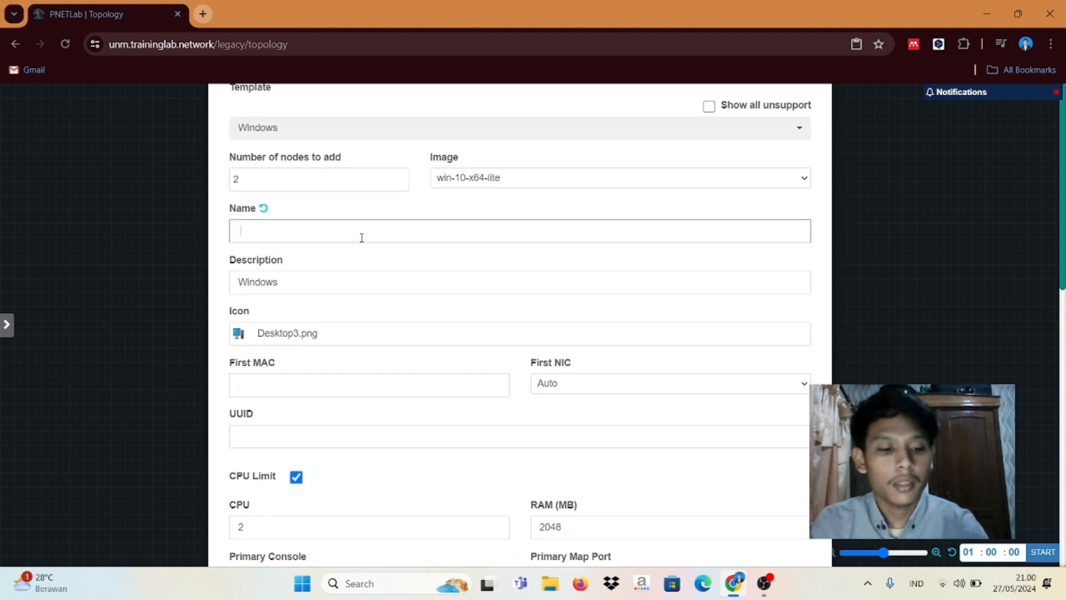
pyautogui.write('PC')
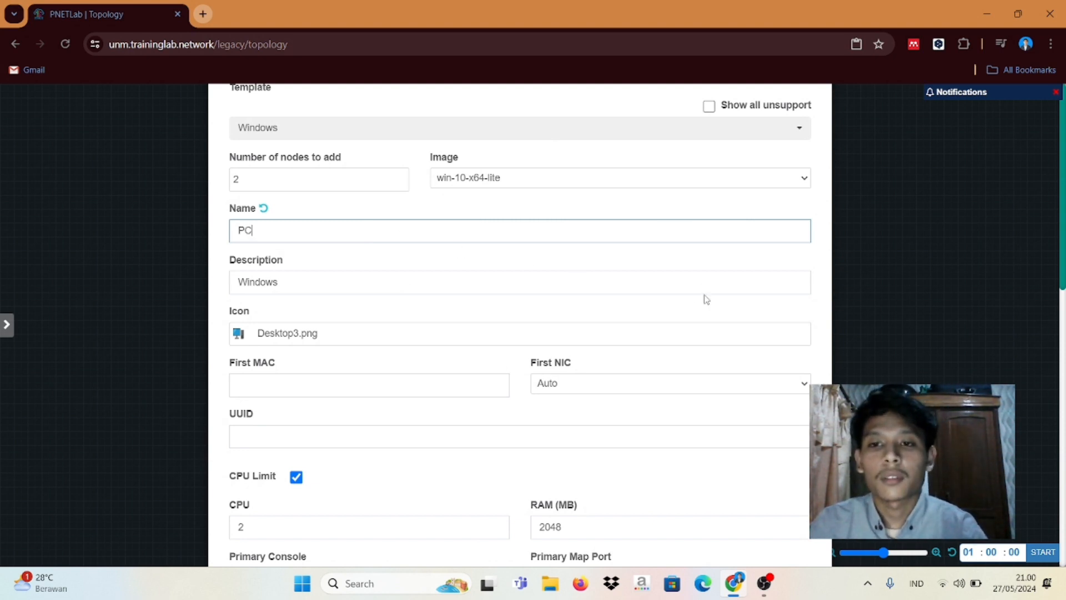
pyautogui.click(820, 332)
pyautogui.scroll(-2, 821, 332)
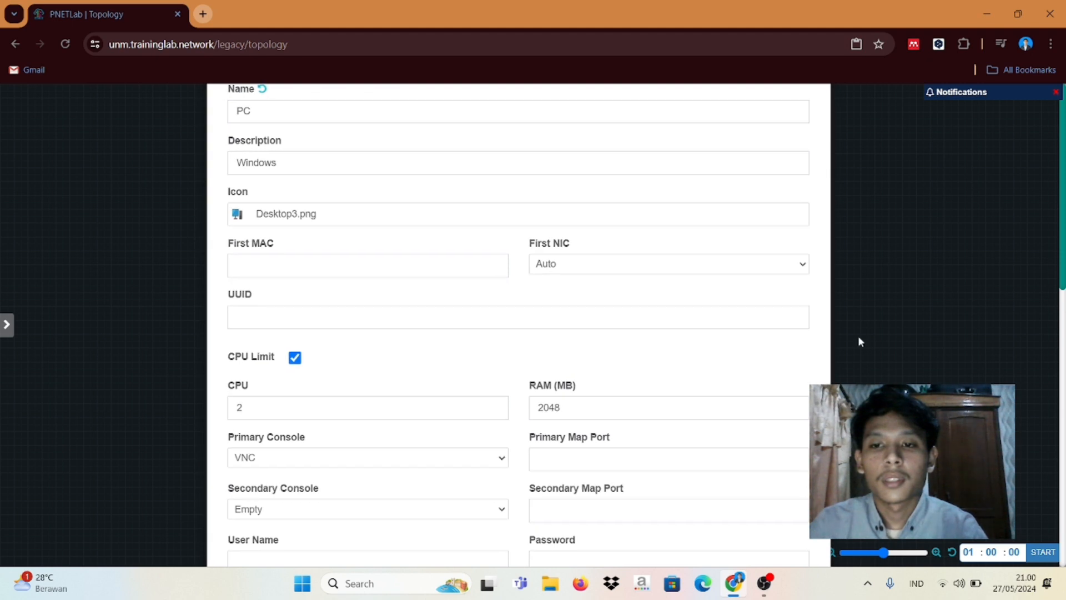
pyautogui.scroll(-5, 803, 289)
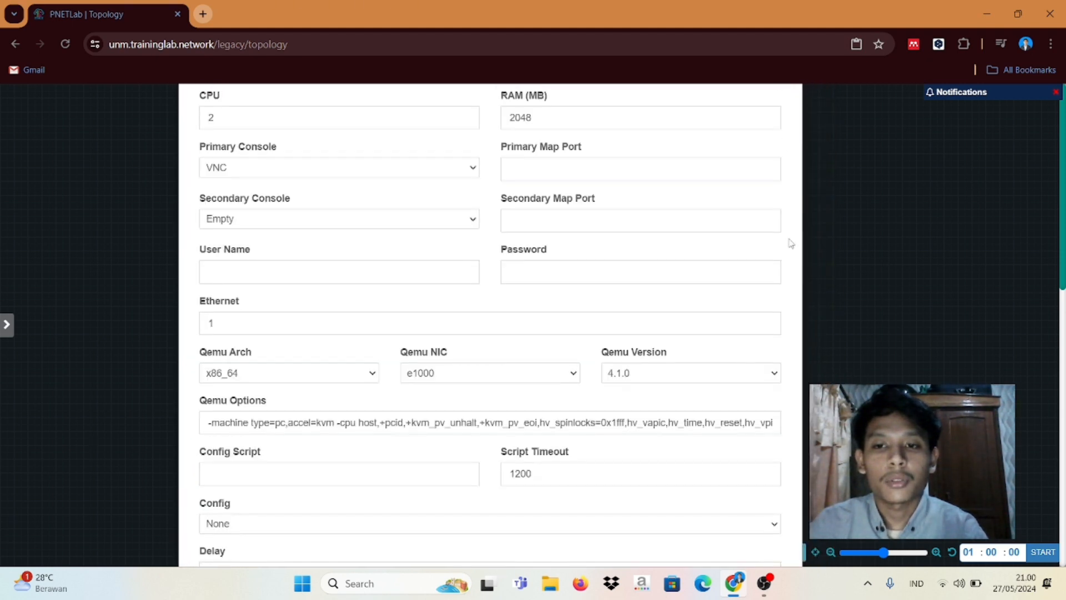
pyautogui.scroll(-4, 741, 504)
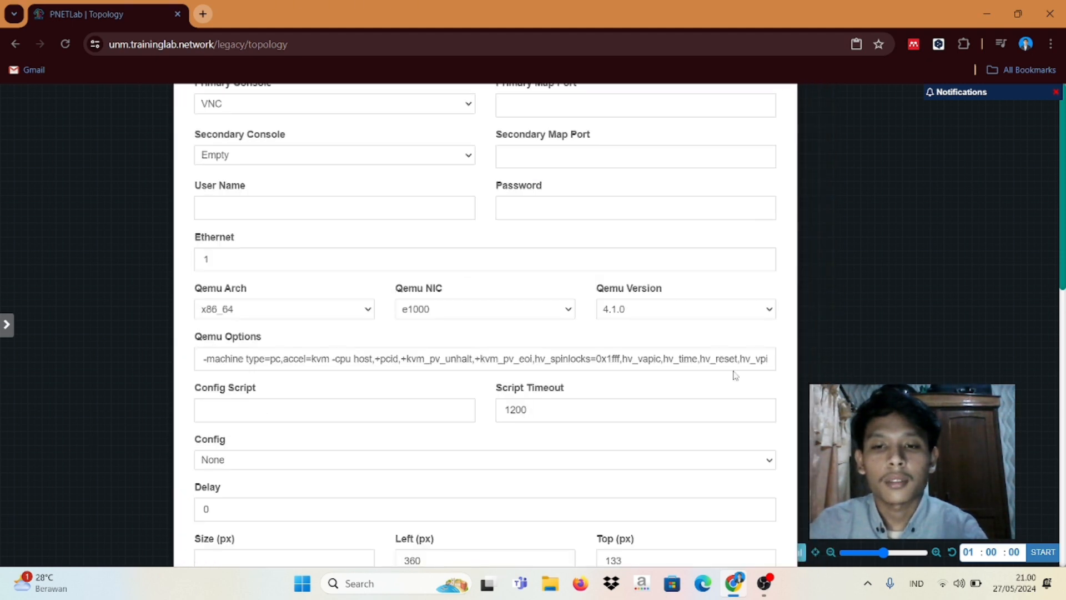
pyautogui.click(468, 502)
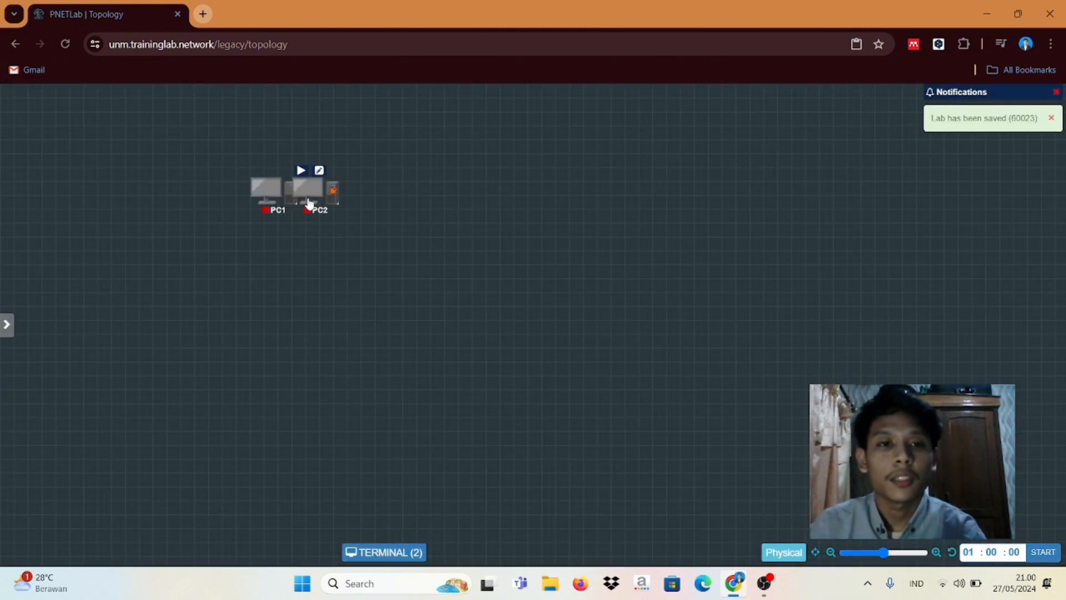
# Step: Drag PC2 to the right of PC1, then fine-tune both node positions
pyautogui.moveTo(328, 195); pyautogui.dragTo(524, 196)
pyautogui.moveTo(270, 187); pyautogui.dragTo(241, 185)
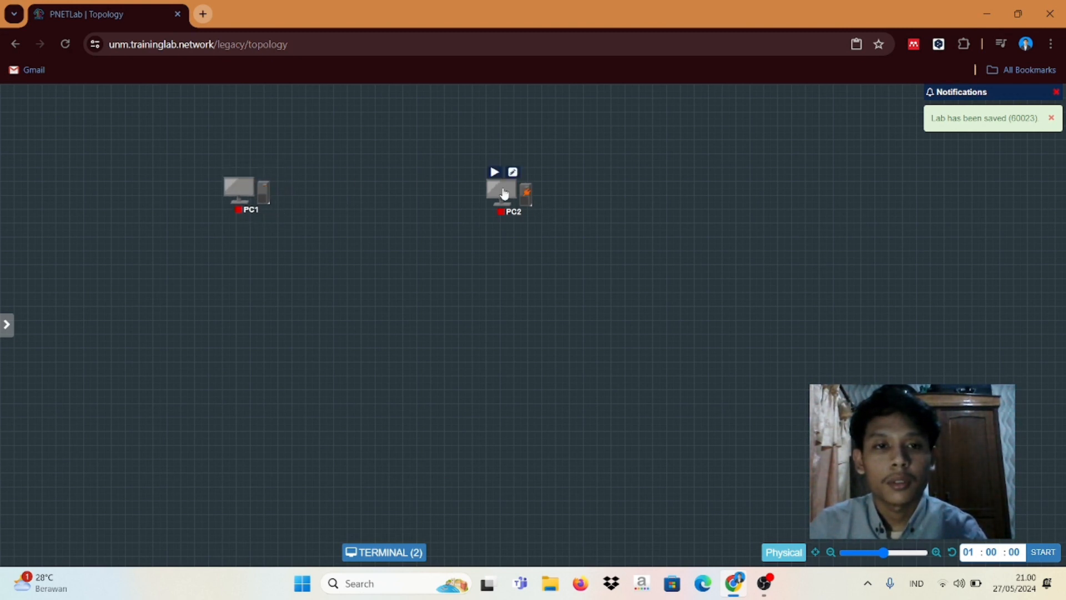
pyautogui.moveTo(505, 190); pyautogui.dragTo(483, 190)
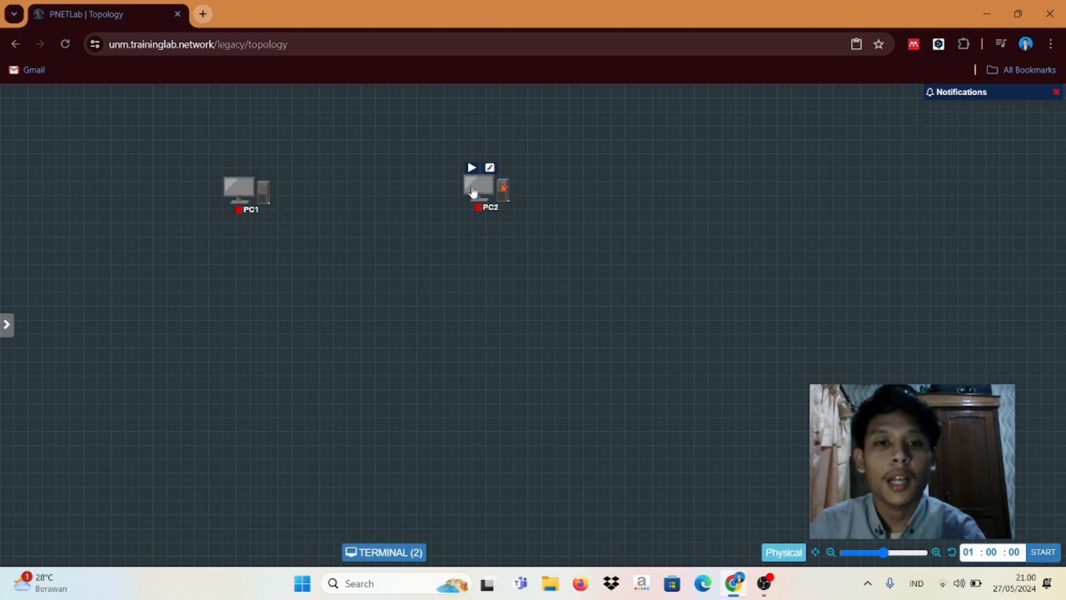
pyautogui.moveTo(472, 194); pyautogui.dragTo(464, 197)
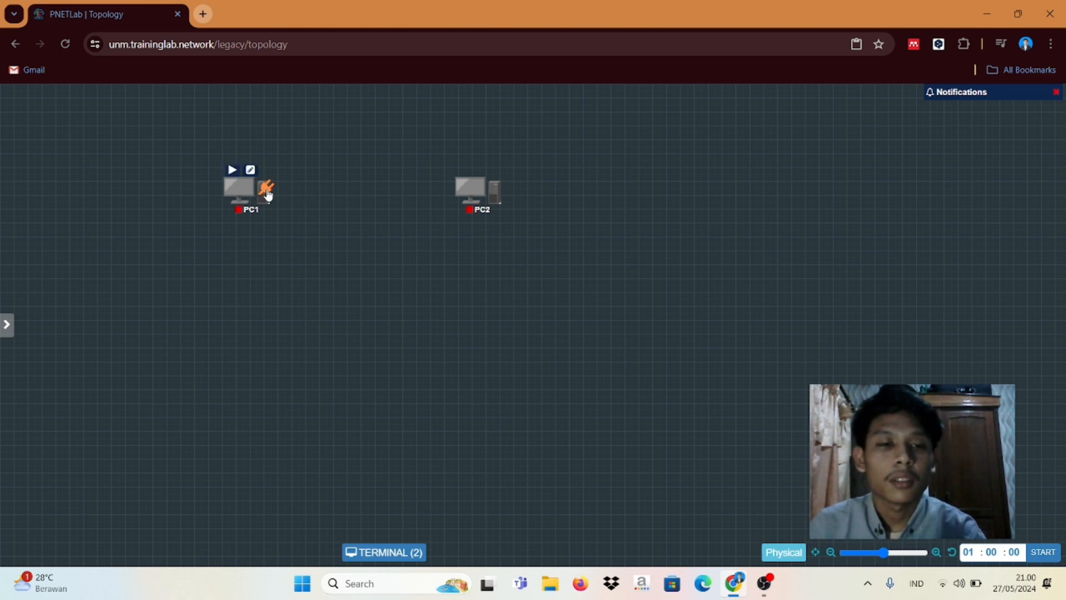
# Step: Link PC1 to PC2 through their e0 interfaces
pyautogui.click(267, 191)
pyautogui.moveTo(271, 195); pyautogui.dragTo(468, 199)
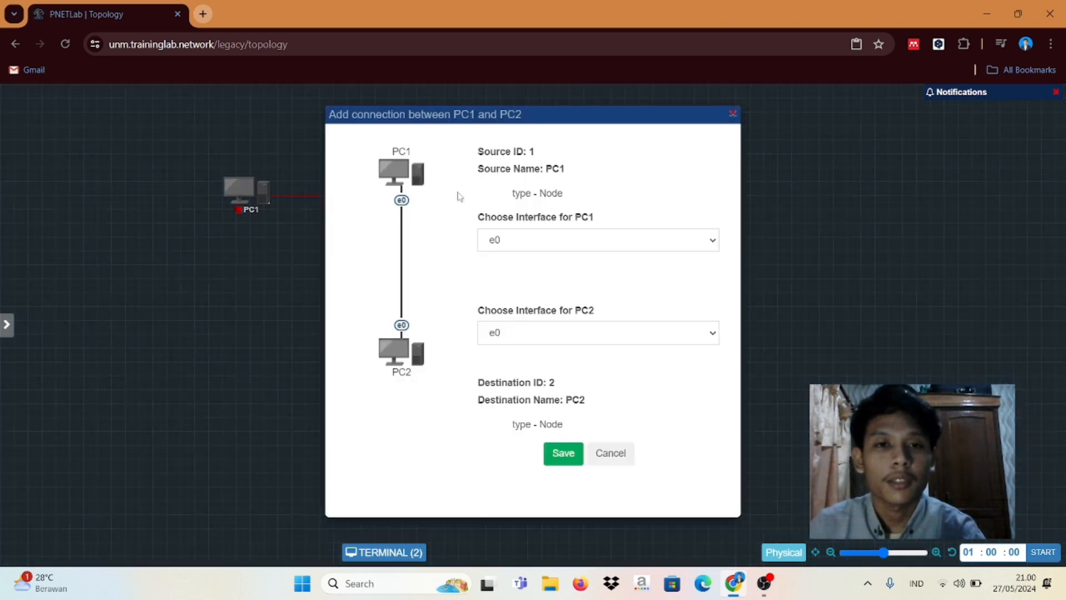
pyautogui.click(562, 456)
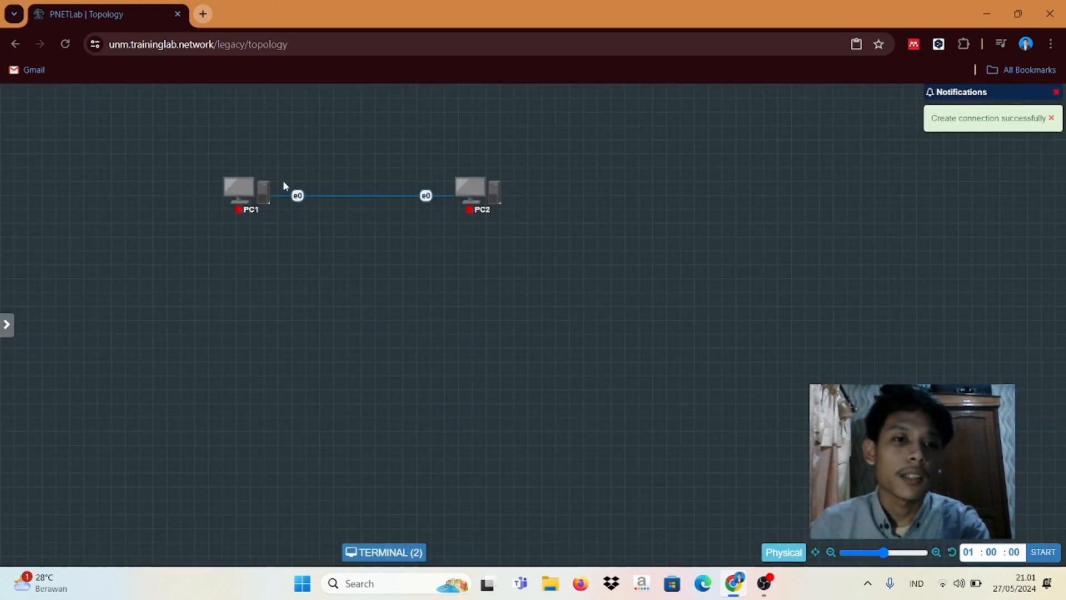
# Step: Start both PC1 and PC2
pyautogui.moveTo(247, 189)
pyautogui.click(232, 169)
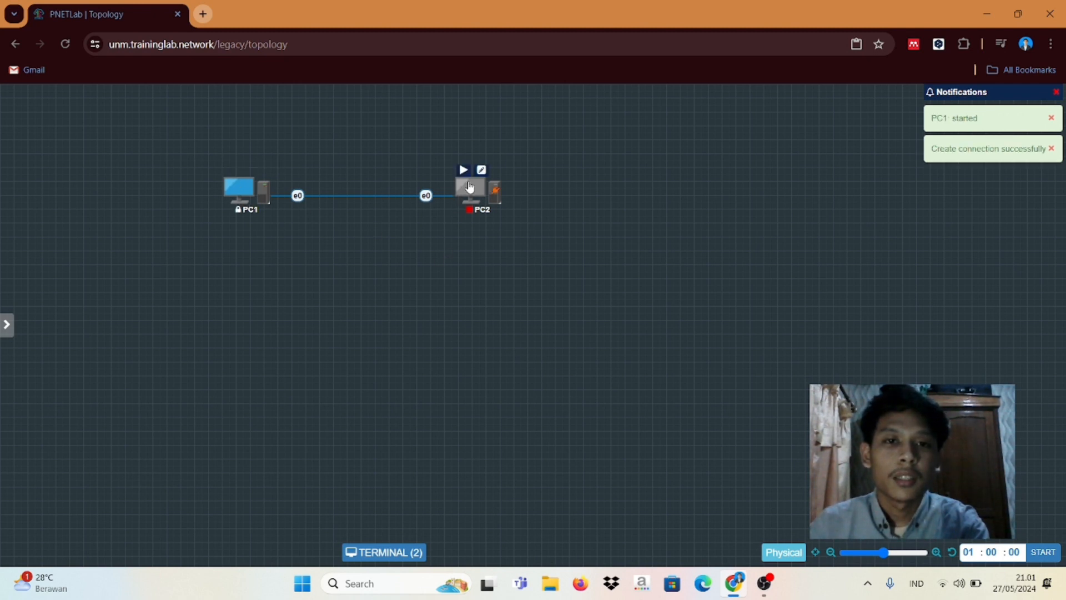
pyautogui.click(464, 170)
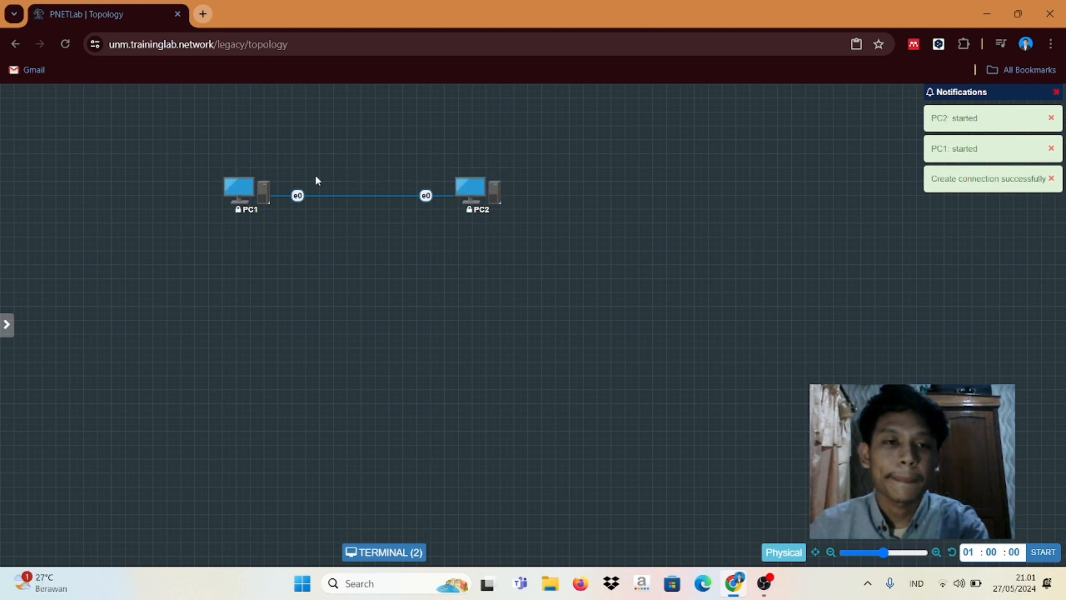
pyautogui.moveTo(231, 209)
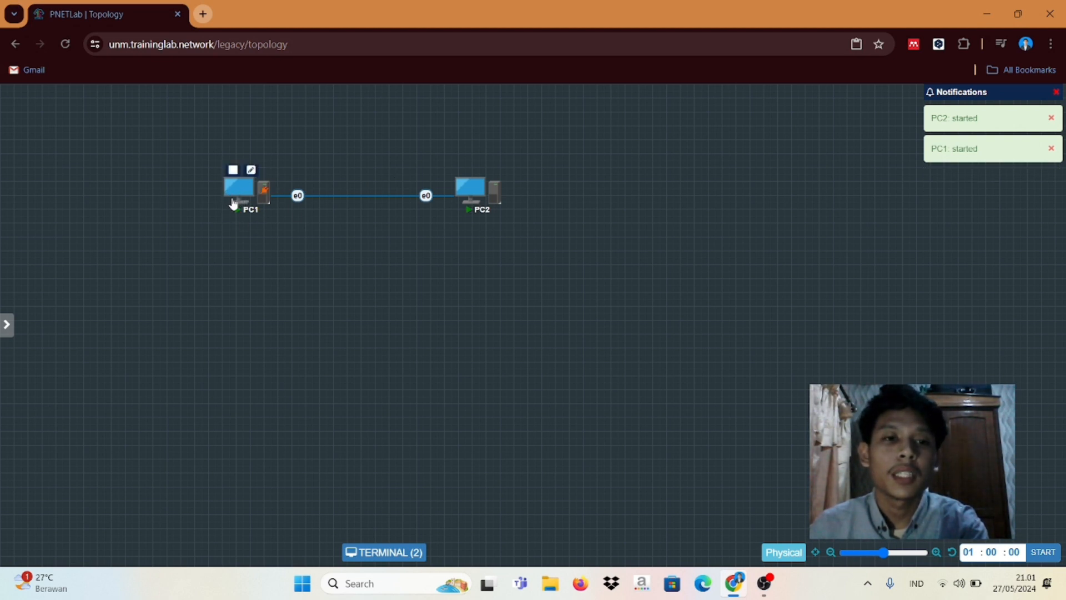
pyautogui.moveTo(469, 205)
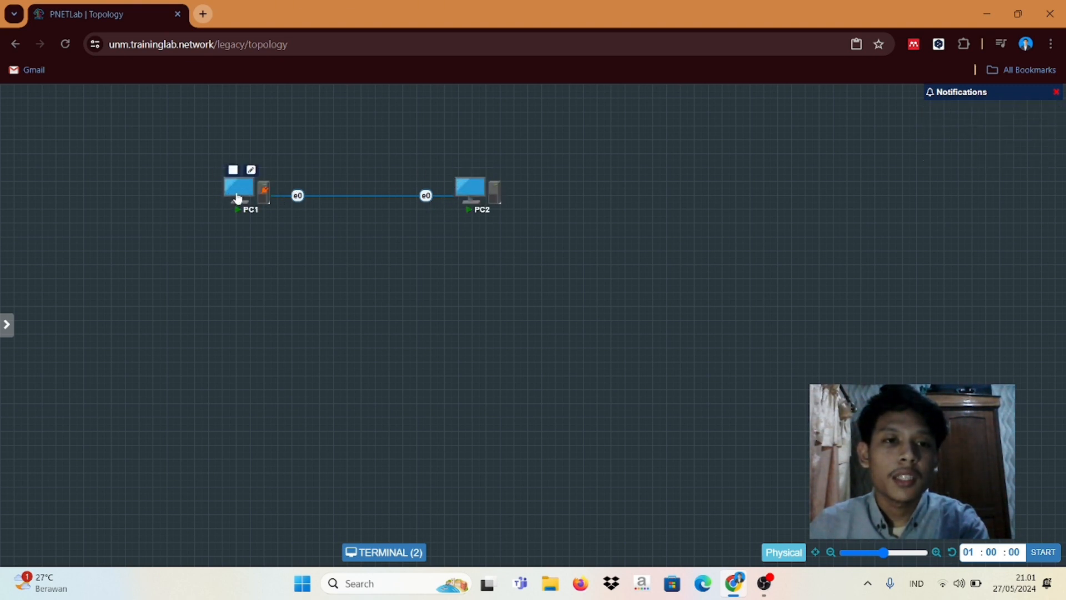
# Step: Open PC1's and PC2's consoles, then minimize the Terminal to show the topology
pyautogui.click(239, 192)
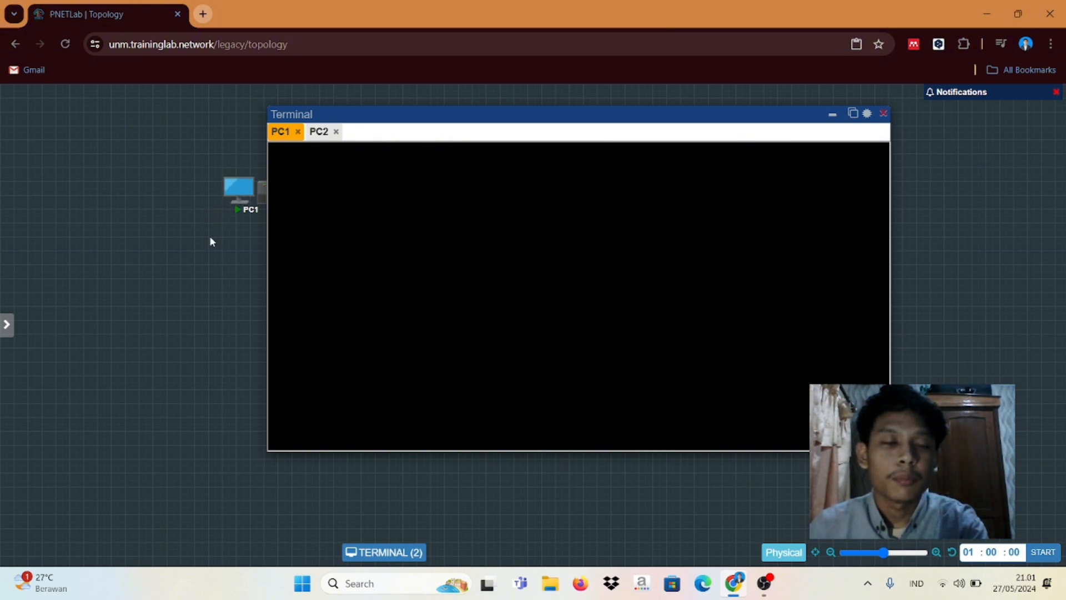
pyautogui.click(319, 133)
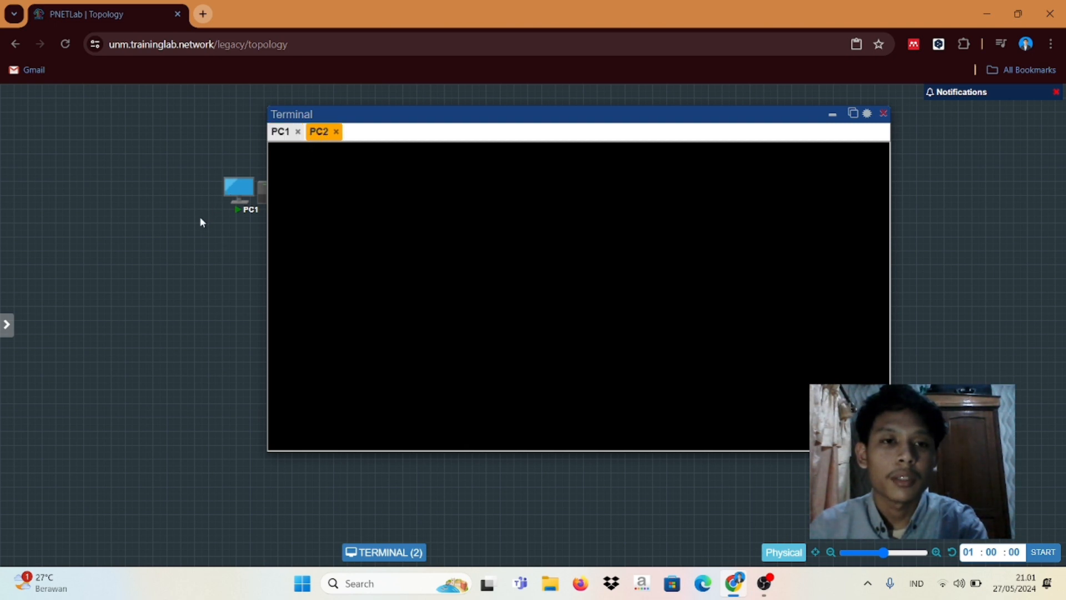
pyautogui.click(833, 116)
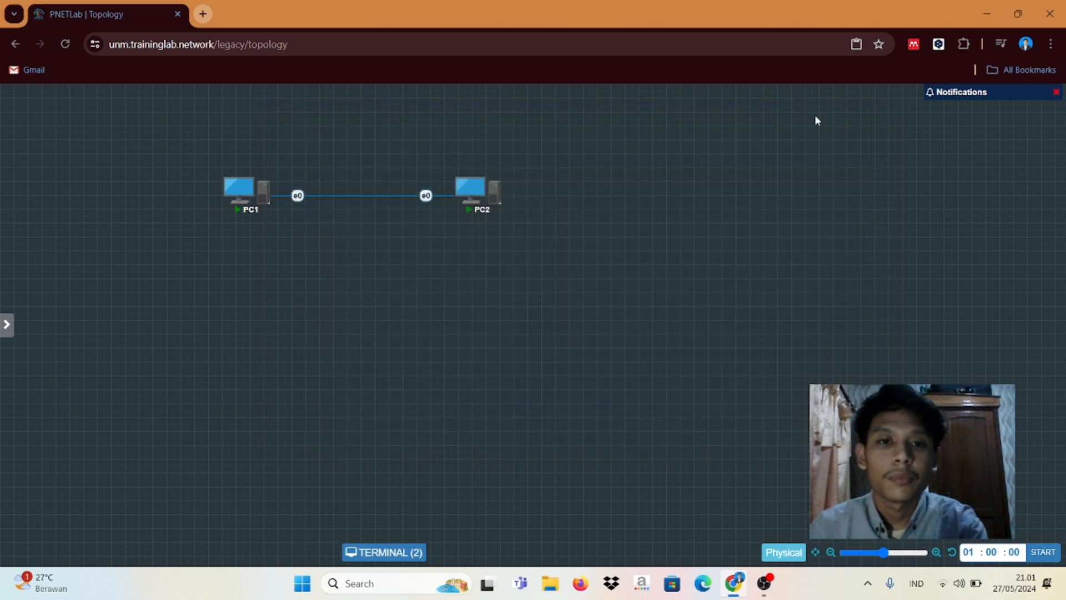
pyautogui.click(465, 190)
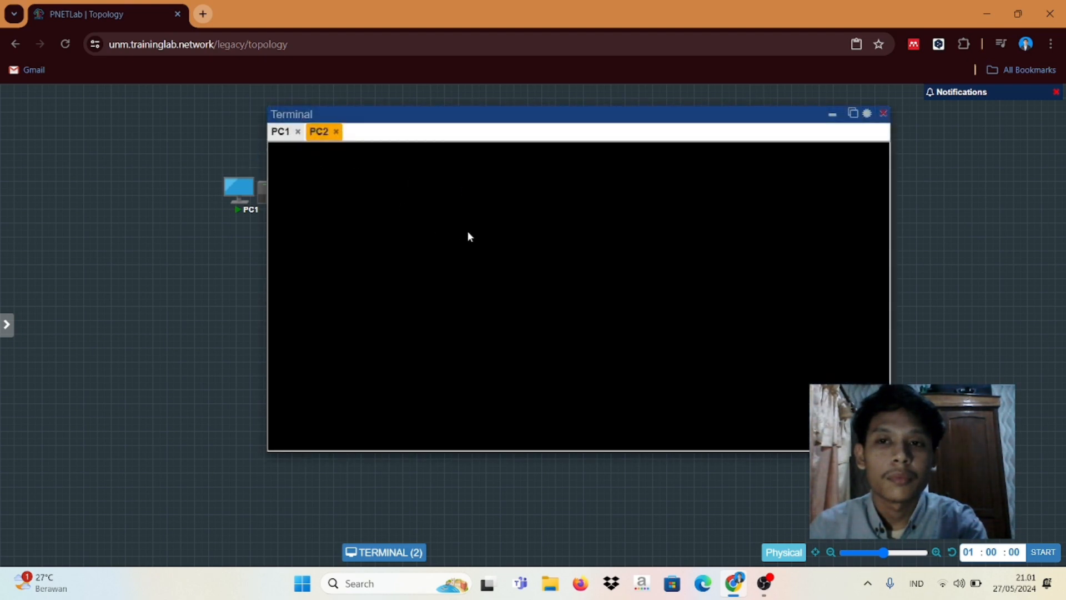
pyautogui.click(833, 116)
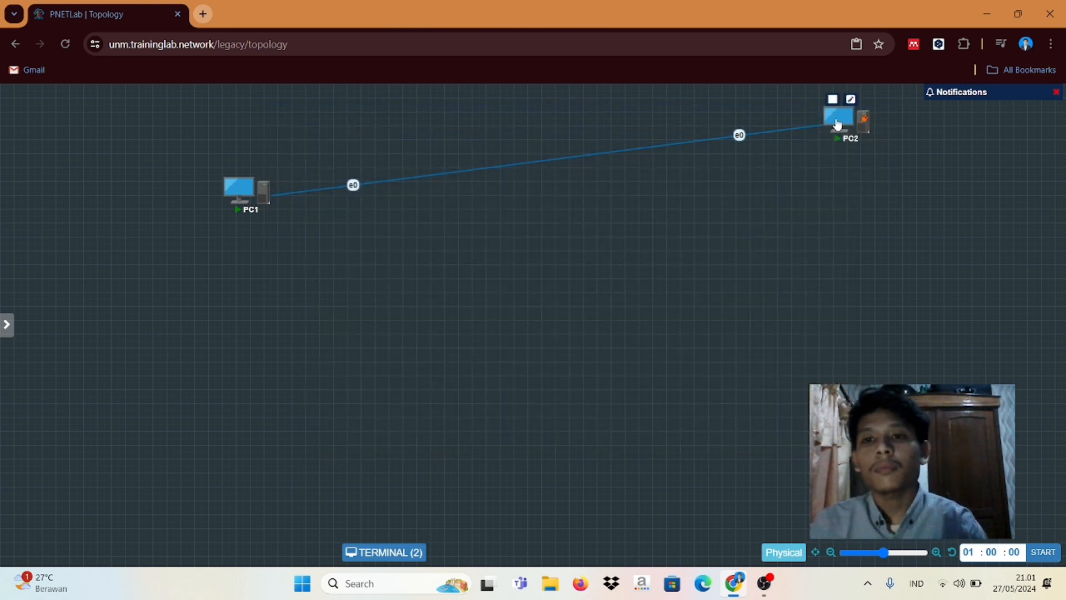
# Step: Move PC2 beside PC1, cycle through the PC1 and PC2 console tabs, then minimize the Terminal
pyautogui.moveTo(833, 123); pyautogui.dragTo(498, 199)
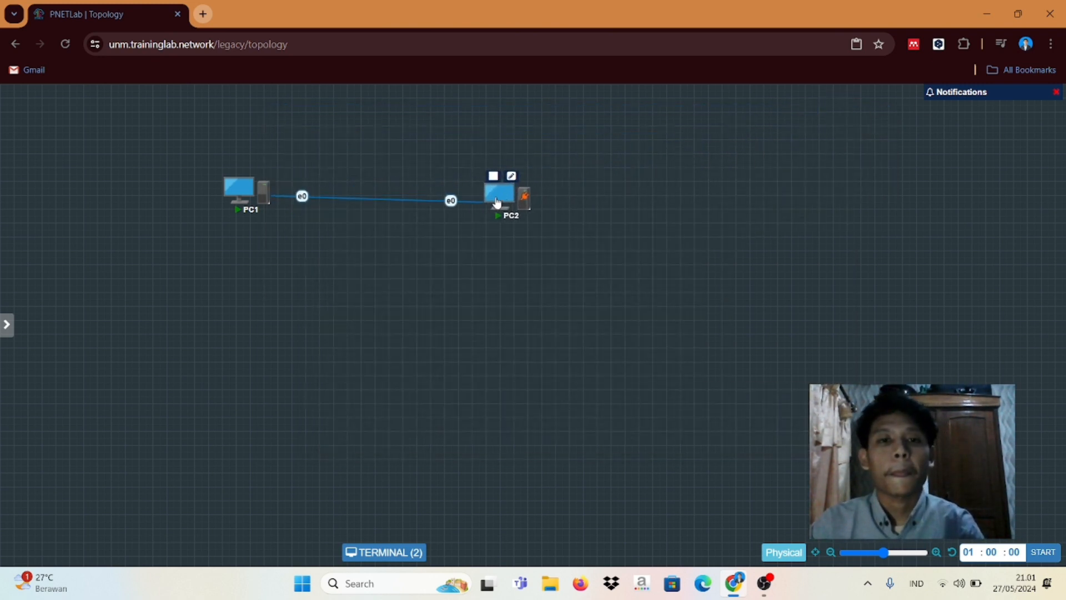
pyautogui.click(242, 194)
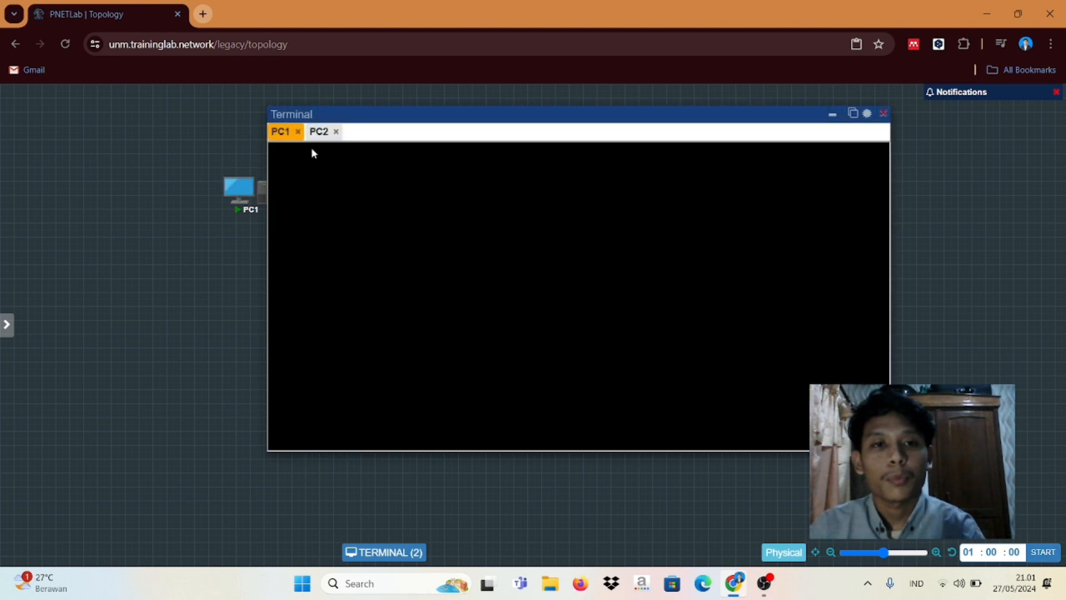
pyautogui.click(319, 131)
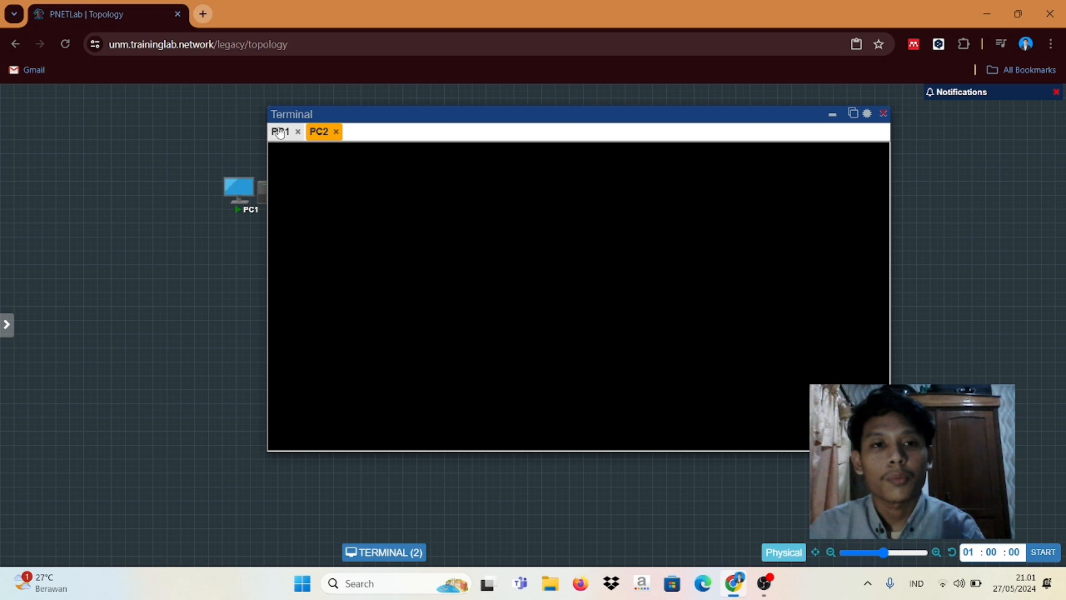
pyautogui.click(280, 133)
pyautogui.click(320, 133)
pyautogui.click(832, 115)
pyautogui.moveTo(493, 192); pyautogui.dragTo(483, 189)
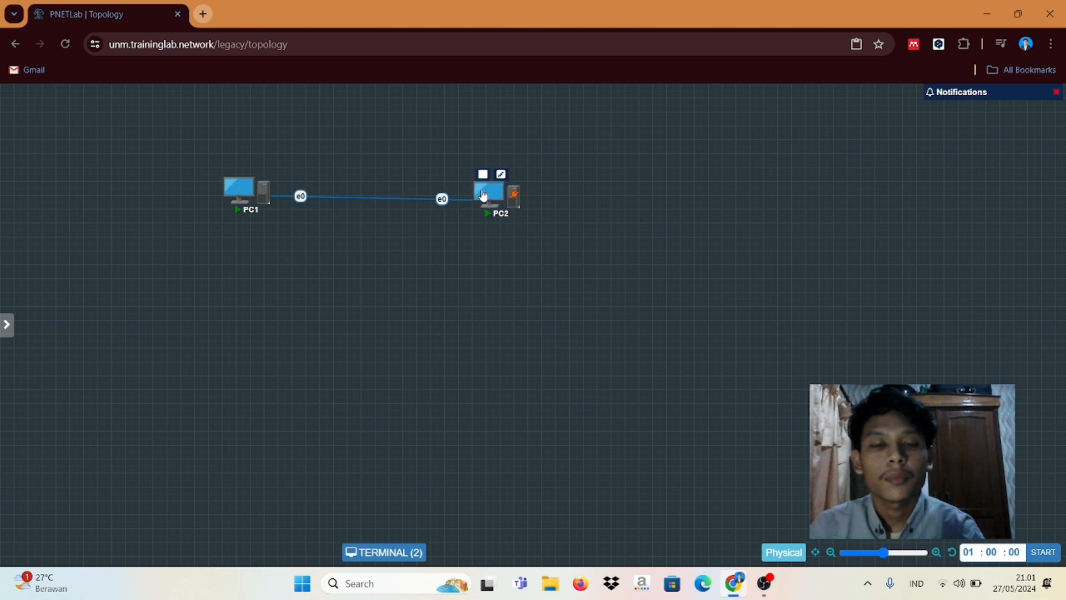
pyautogui.moveTo(246, 201)
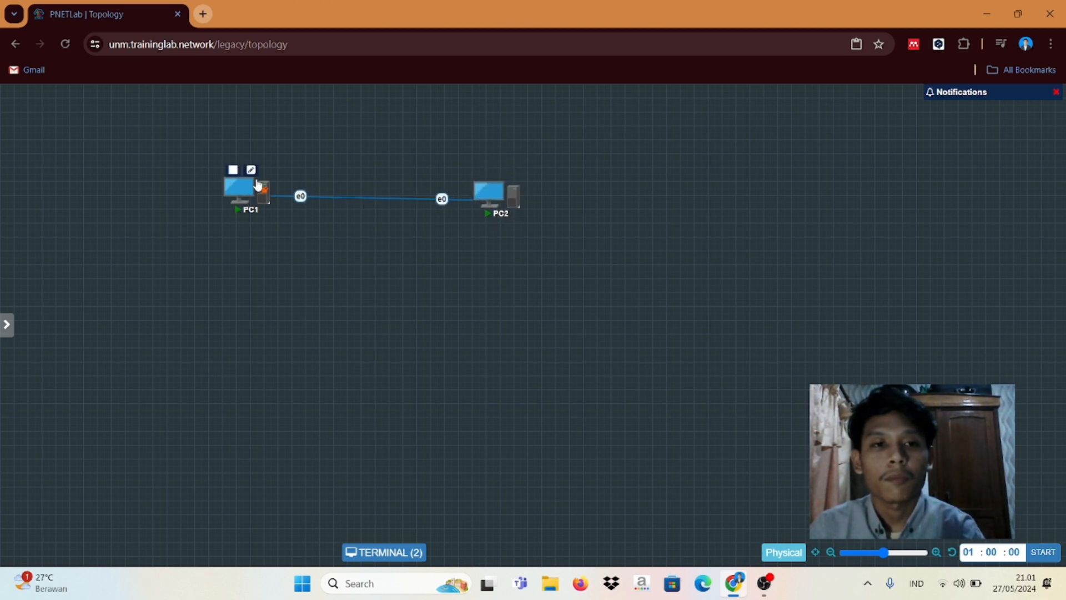
# Step: Stop and restart PC1, then reconnect its remote desktop console
pyautogui.click(234, 171)
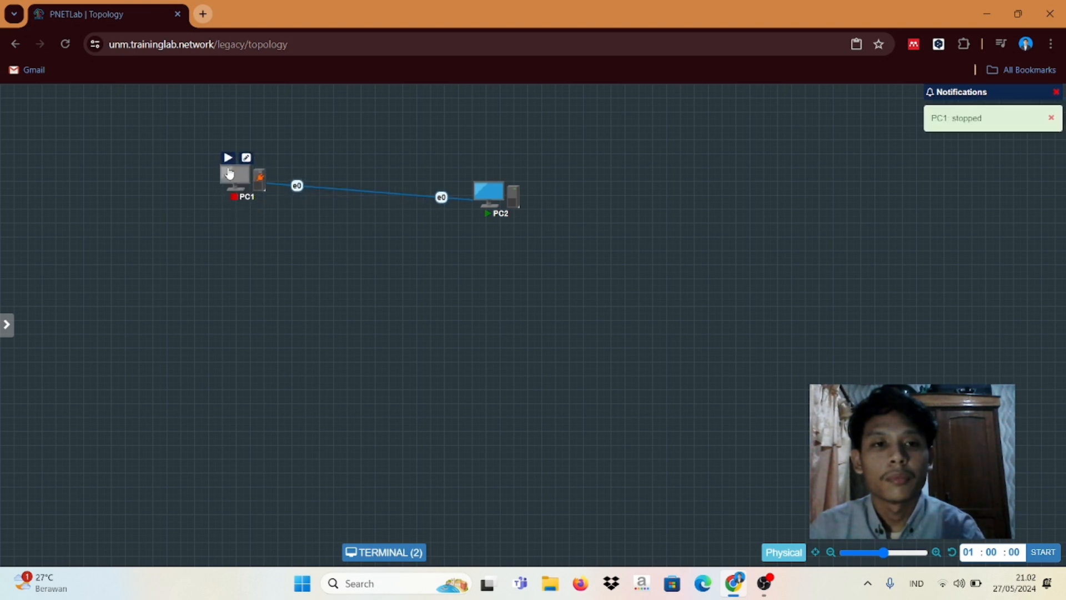
pyautogui.click(230, 174)
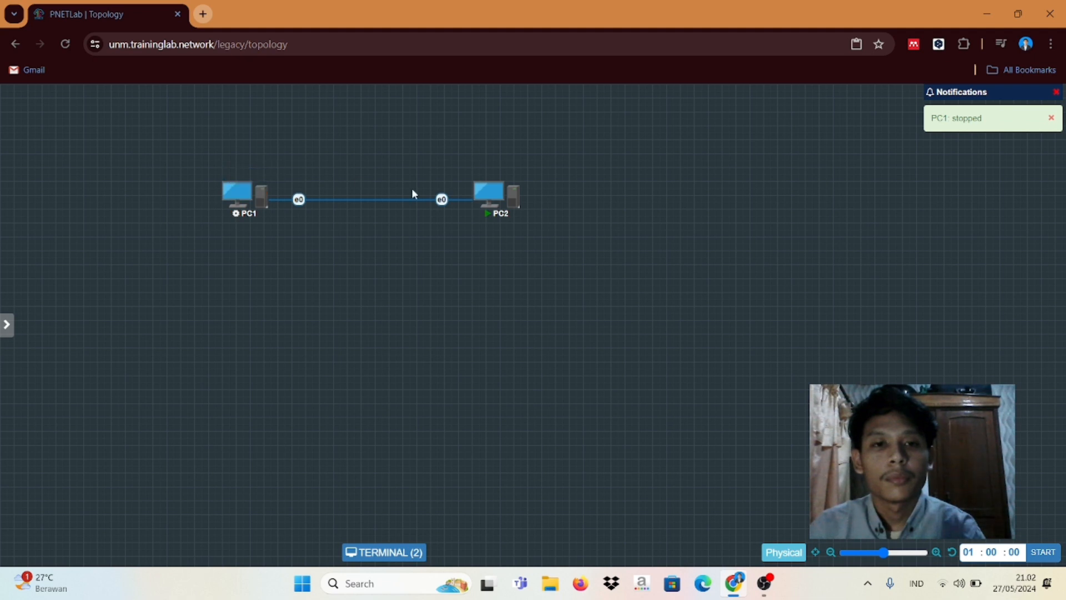
pyautogui.click(478, 192)
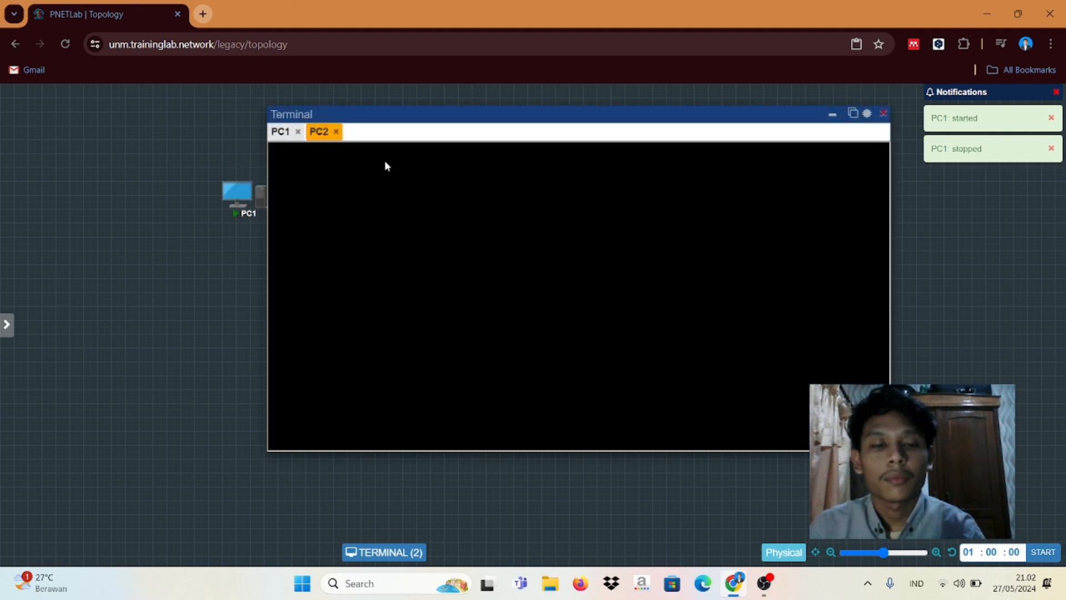
pyautogui.click(282, 131)
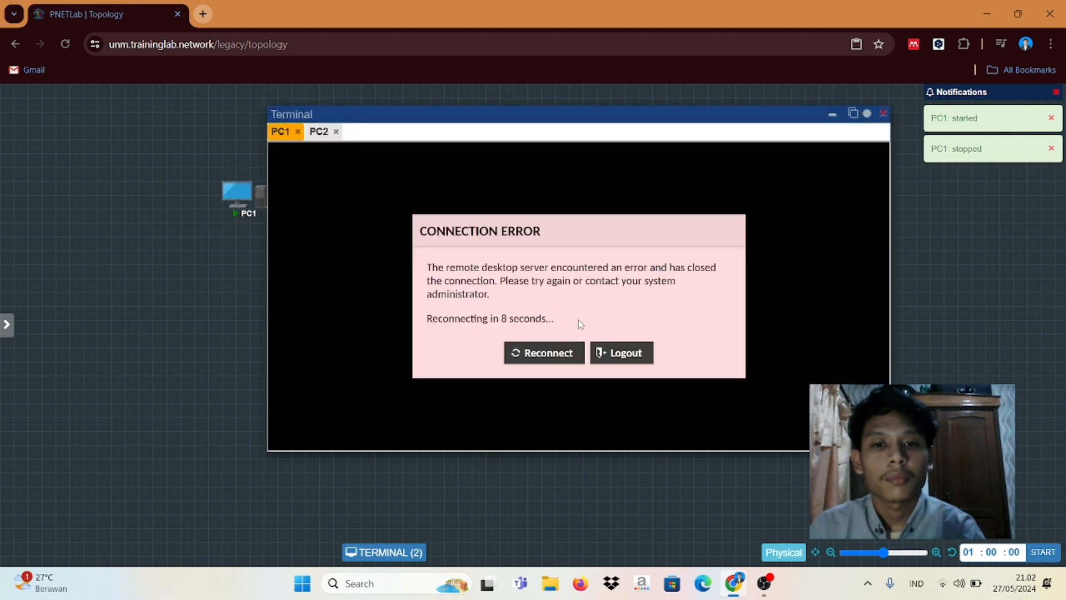
pyautogui.click(539, 354)
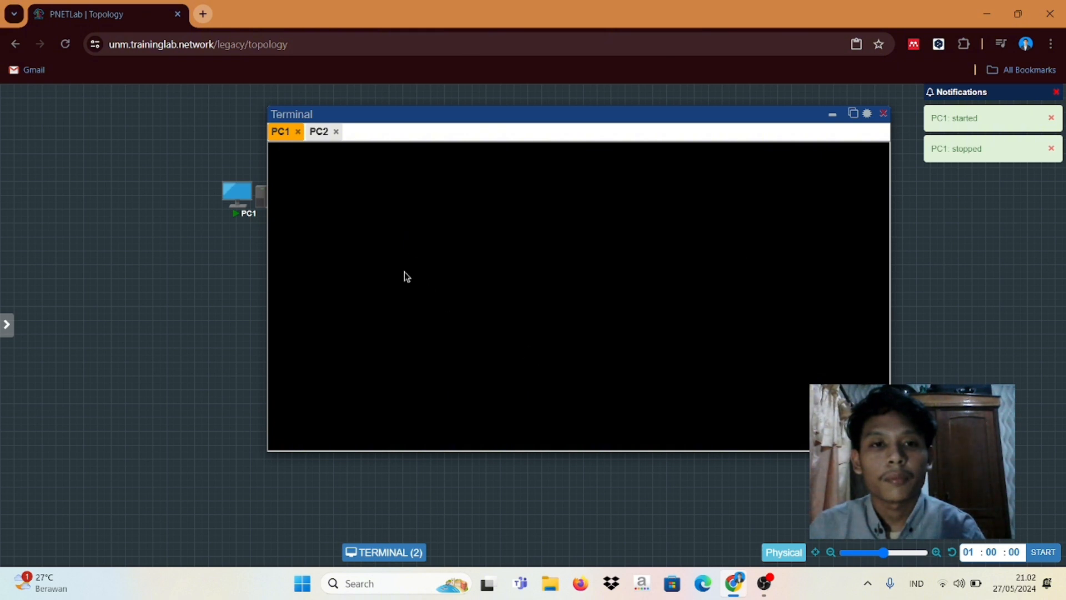
# Step: Close PC2's console session, reopen it, then minimize the Terminal
pyautogui.click(319, 133)
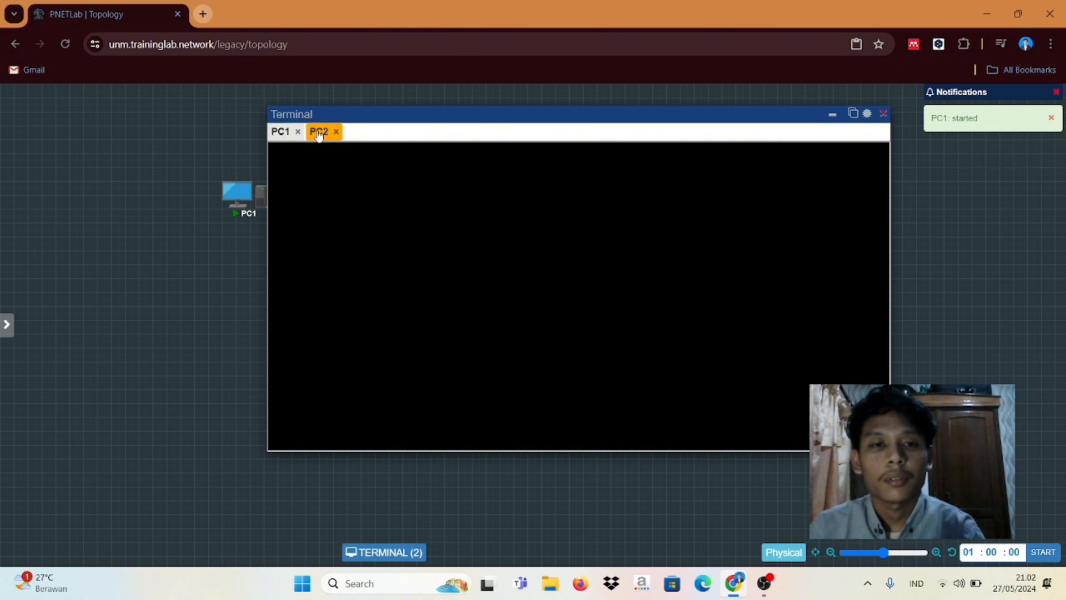
pyautogui.click(336, 131)
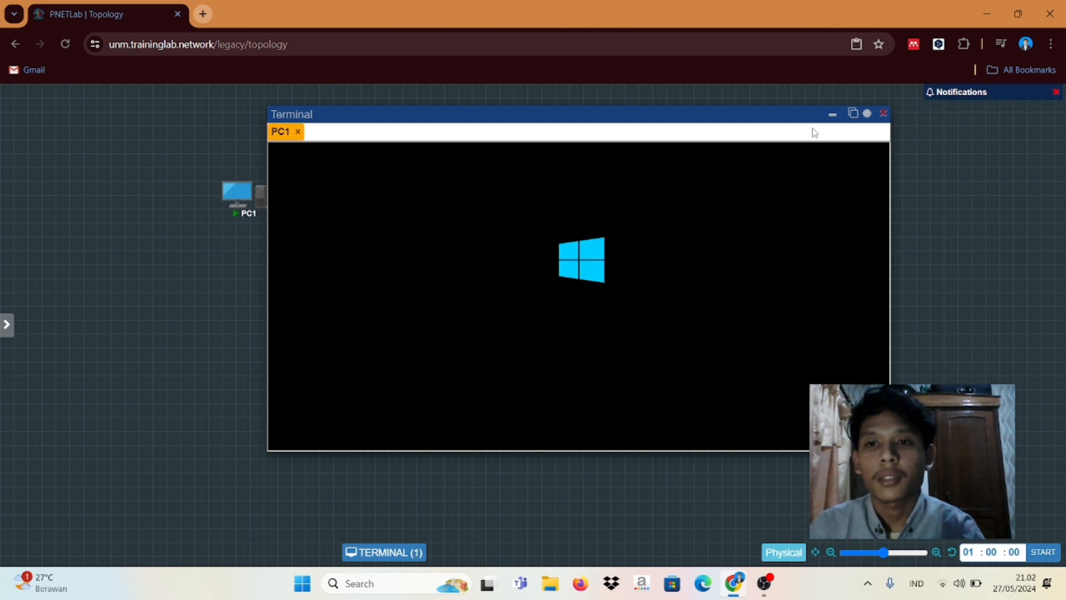
pyautogui.click(835, 112)
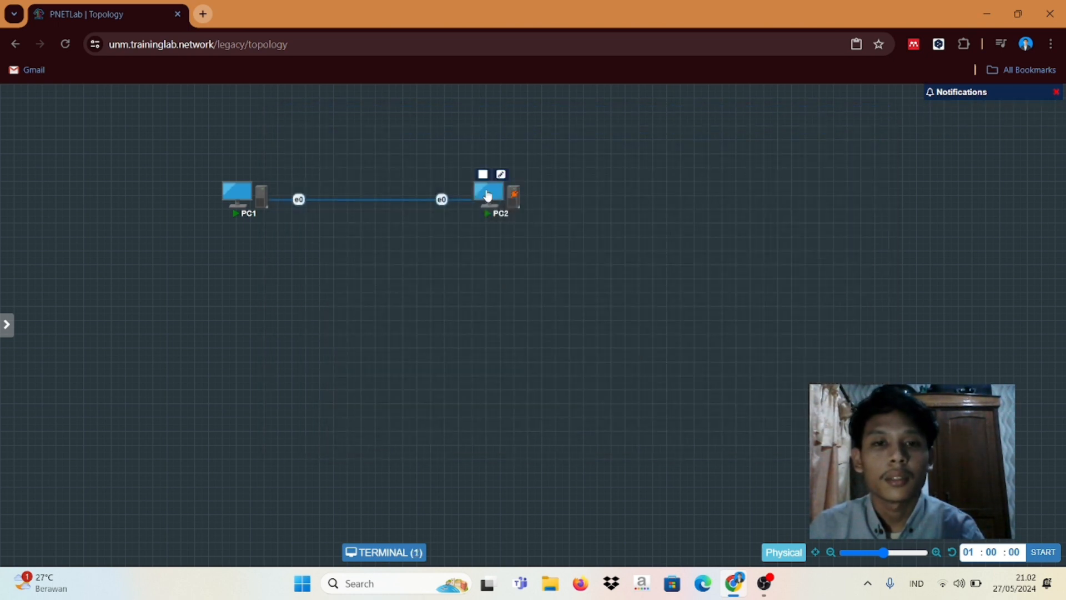
pyautogui.click(488, 196)
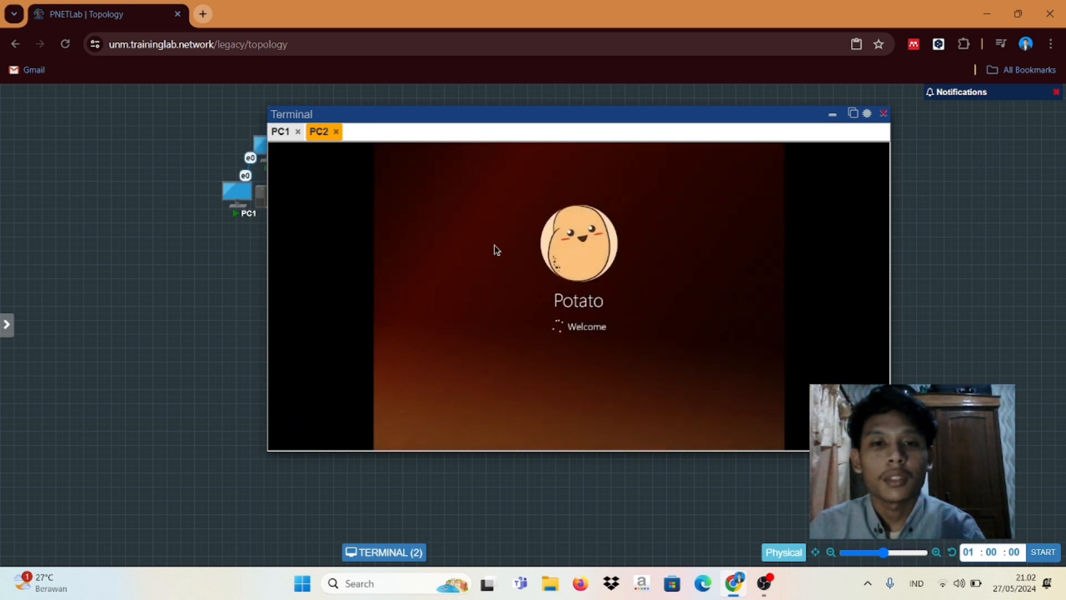
pyautogui.click(284, 137)
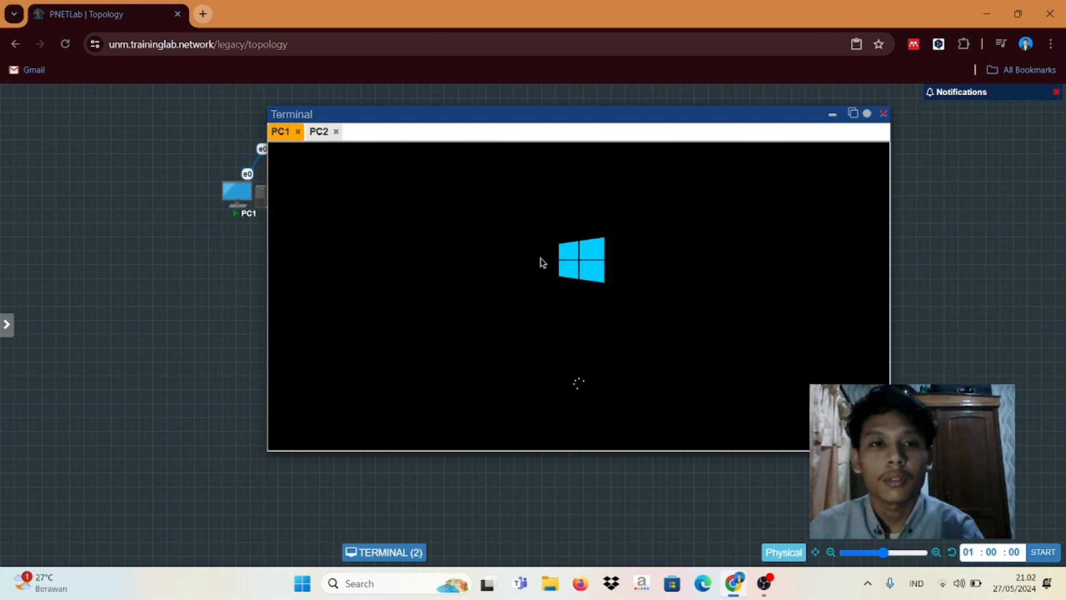
pyautogui.click(832, 115)
# Step: Move PC2 right of PC1 and check both consoles at their login screens
pyautogui.moveTo(293, 141); pyautogui.dragTo(414, 195)
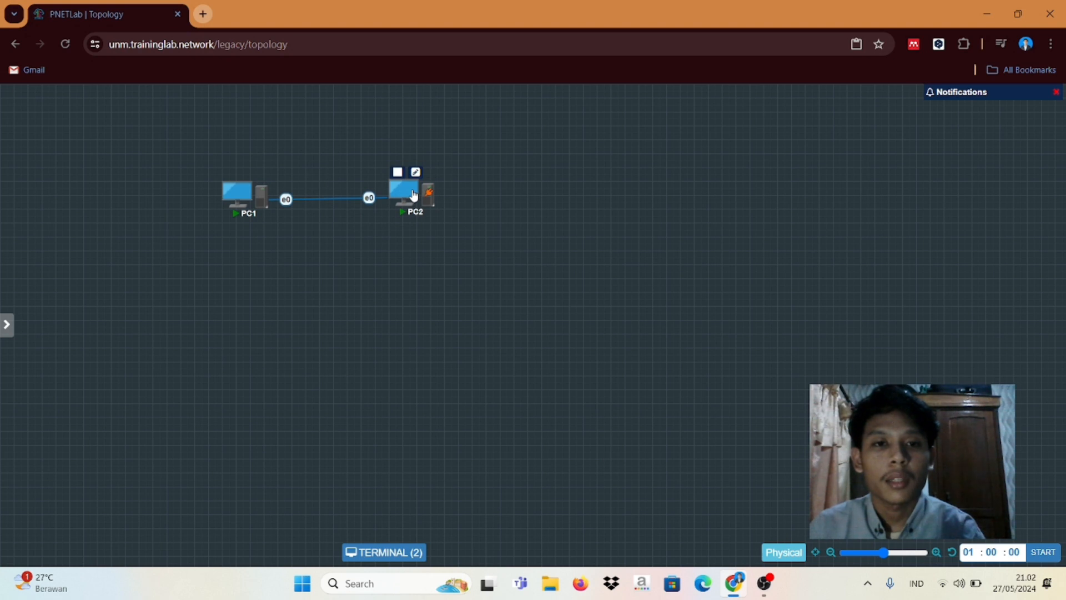
pyautogui.moveTo(247, 193)
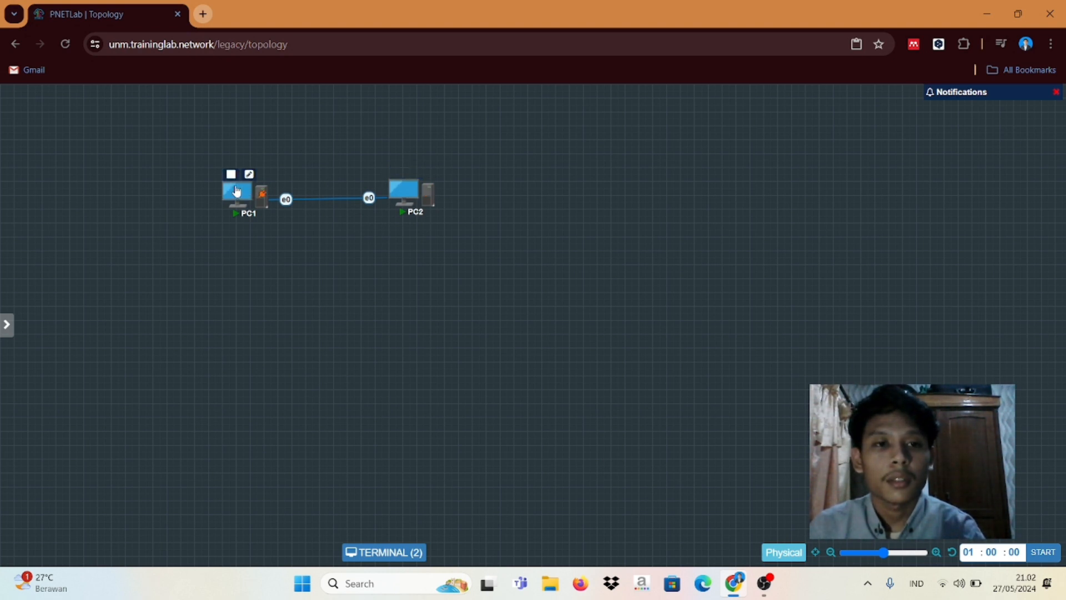
pyautogui.click(400, 191)
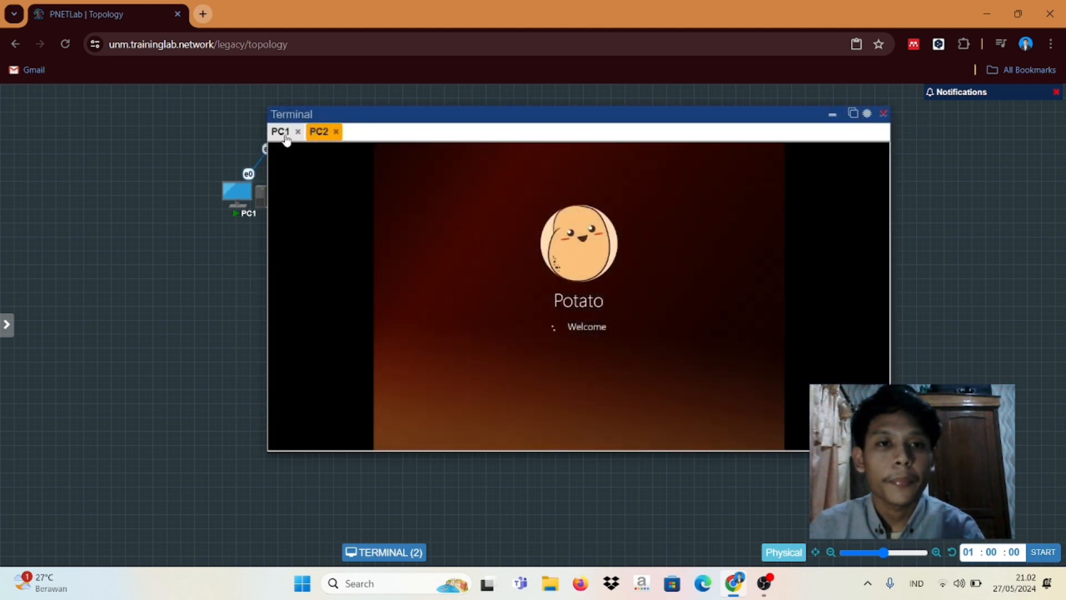
pyautogui.click(285, 137)
pyautogui.click(314, 133)
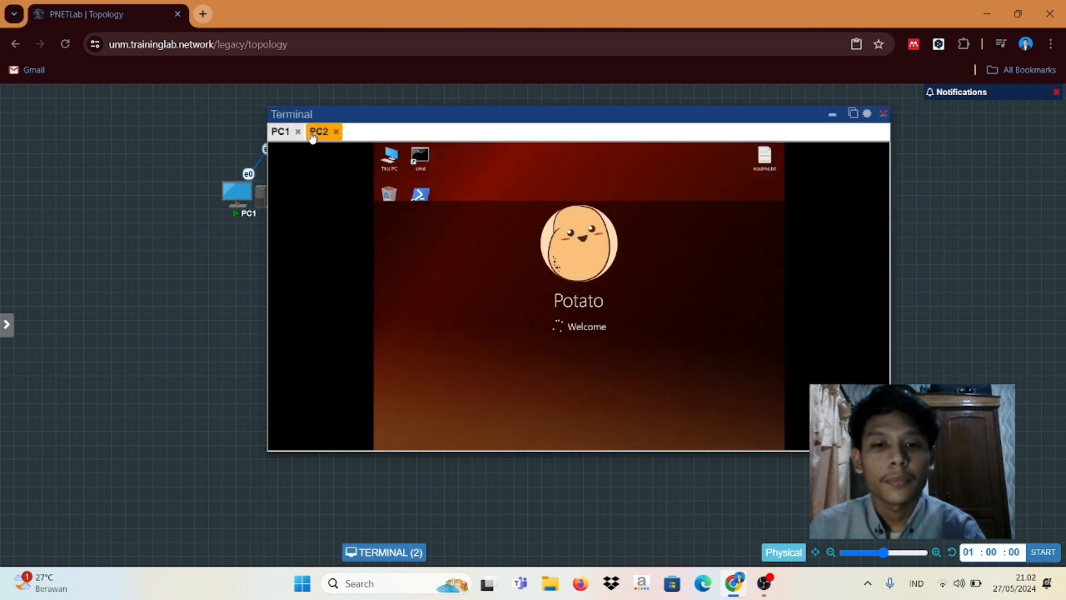
pyautogui.click(282, 132)
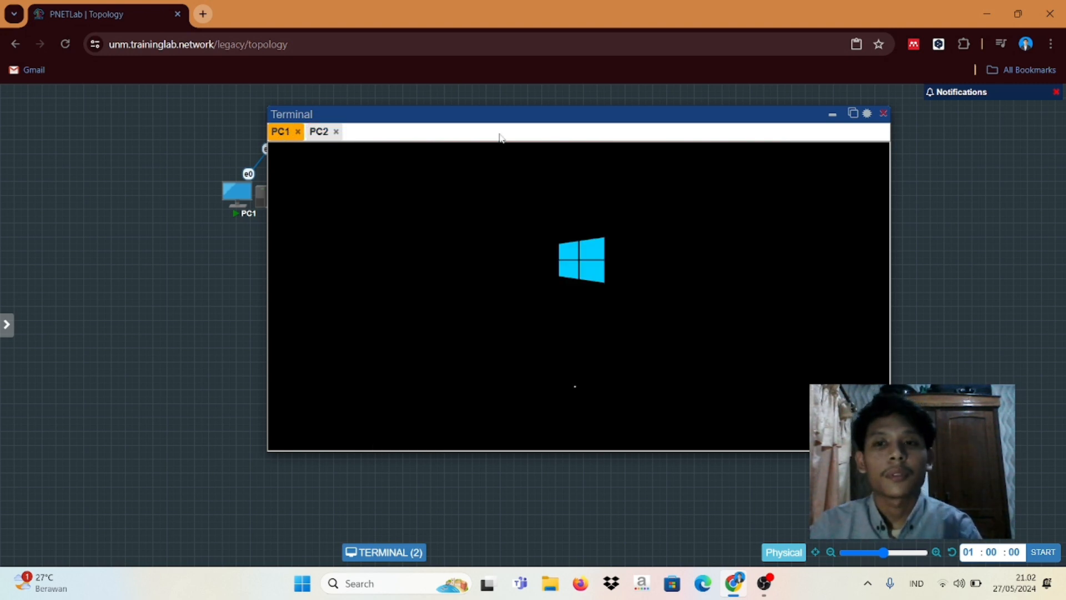
pyautogui.click(833, 114)
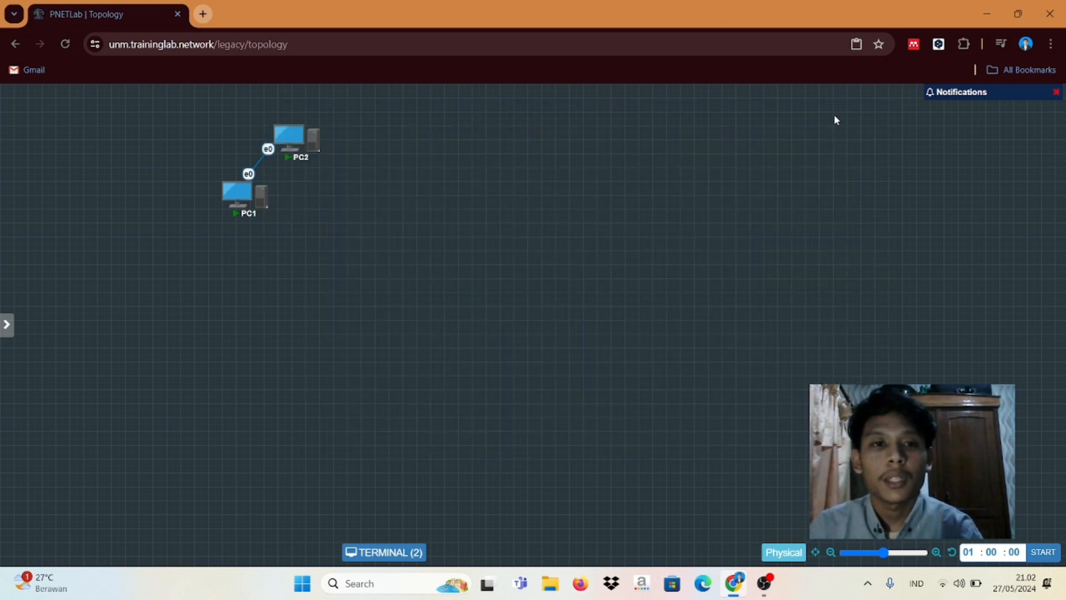
# Step: Move PC2 back right of PC1, then add a text label and erase its typed address
pyautogui.moveTo(289, 136)
pyautogui.moveTo(290, 137); pyautogui.dragTo(413, 201)
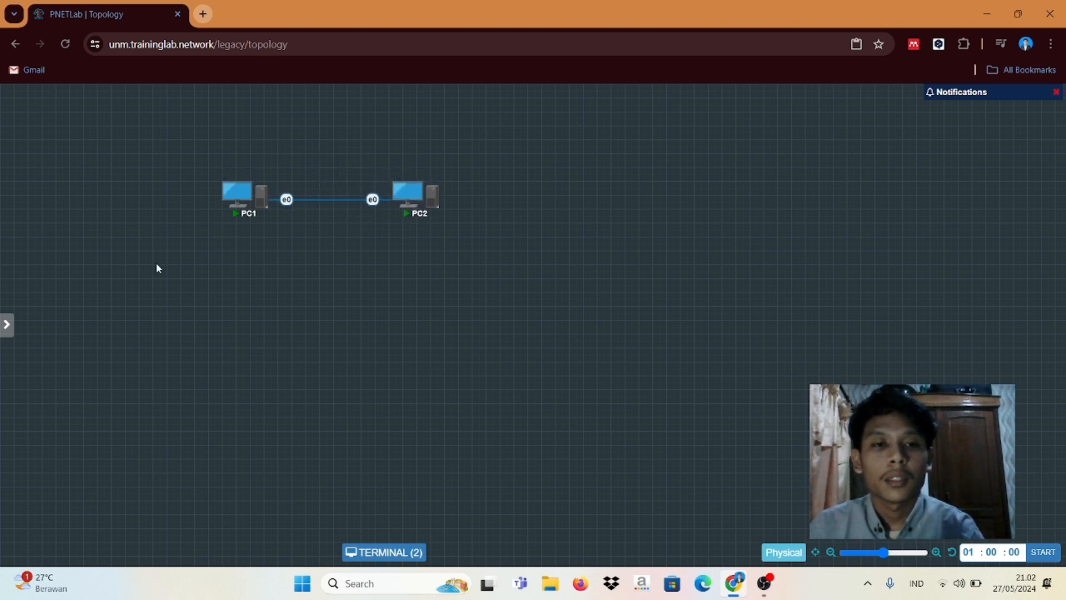
pyautogui.rightClick(216, 228)
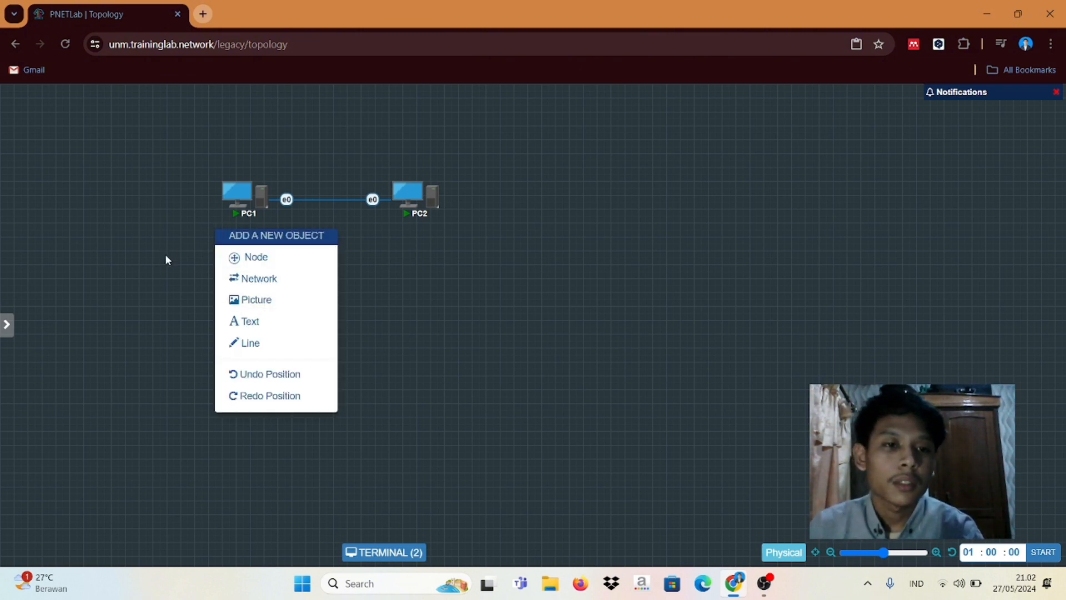
pyautogui.click(263, 326)
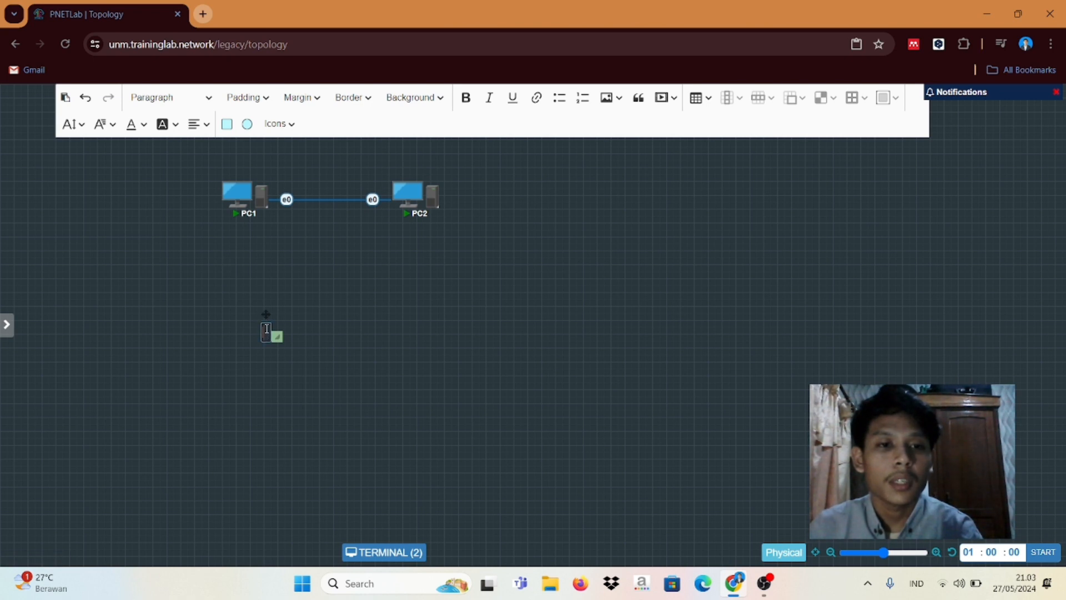
pyautogui.write('192.1')
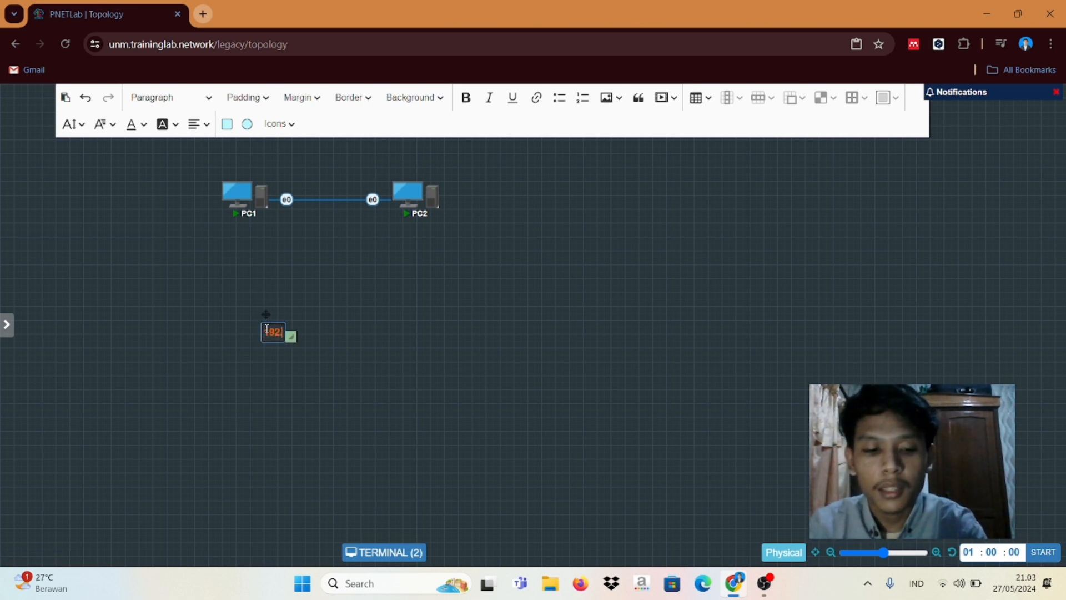
pyautogui.write('6')
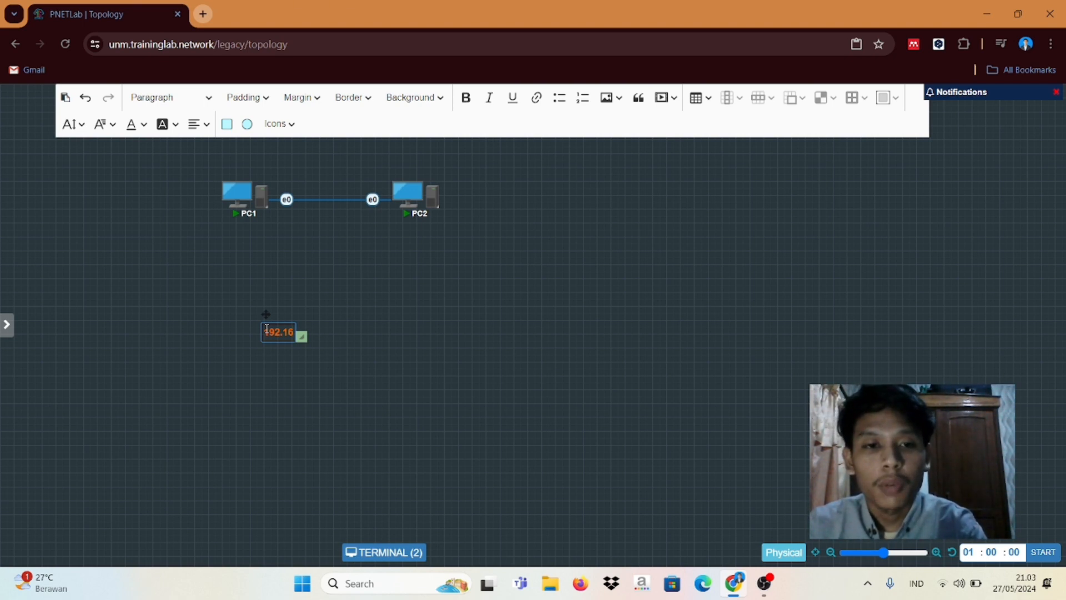
pyautogui.write('8')
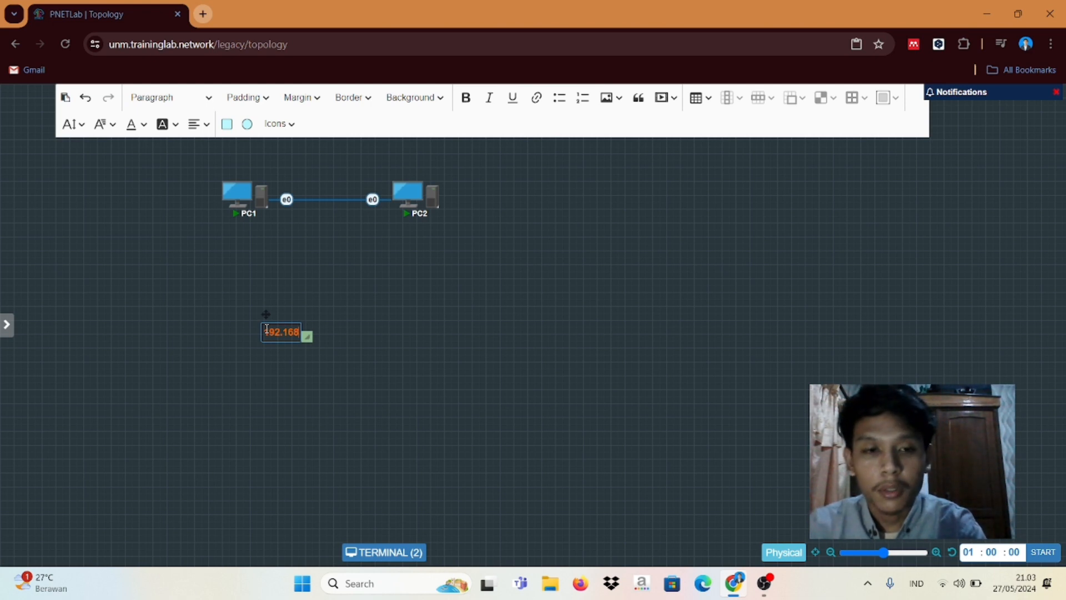
pyautogui.press('BackSpace')
pyautogui.press('BackSpace')
pyautogui.press('BackSpace')
pyautogui.press('BackSpace')
pyautogui.press('BackSpace')
pyautogui.press('BackSpace')
pyautogui.press('BackSpace')
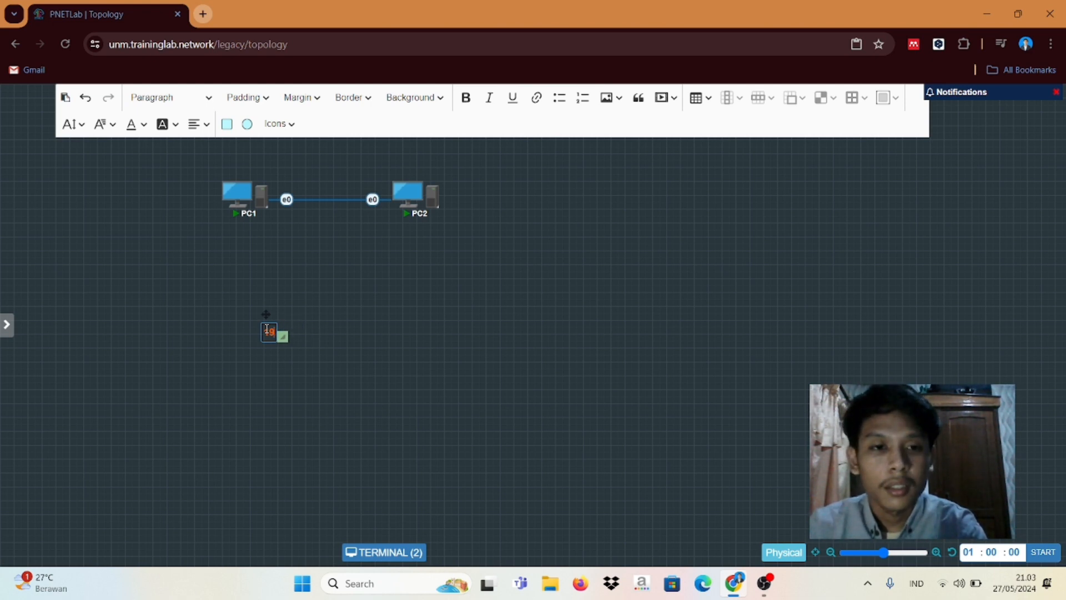
# Step: Drop the empty text box by clicking away from it
pyautogui.rightClick(267, 334)
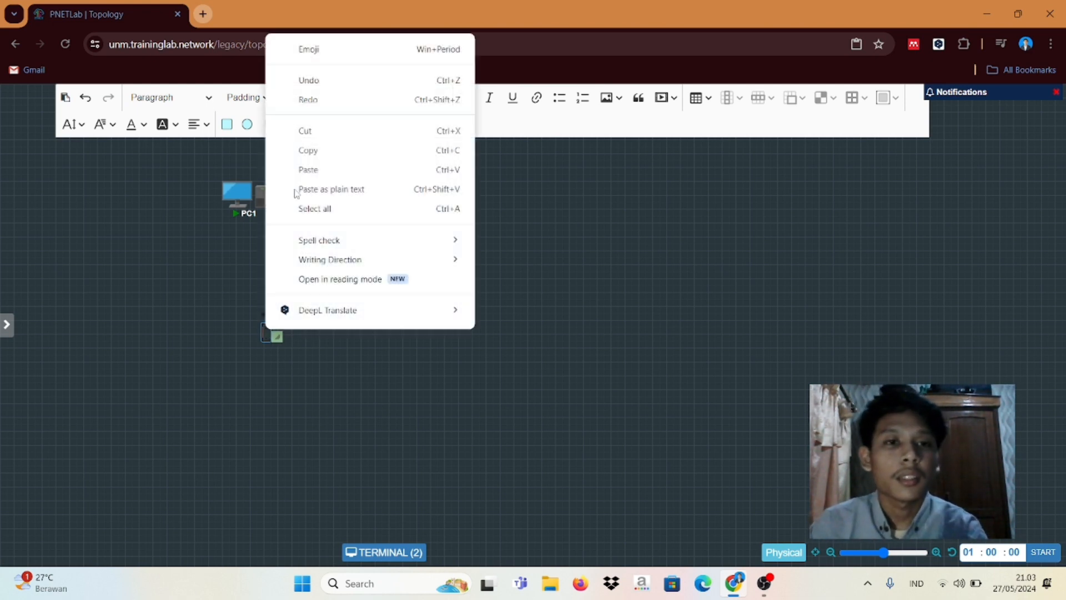
pyautogui.click(182, 325)
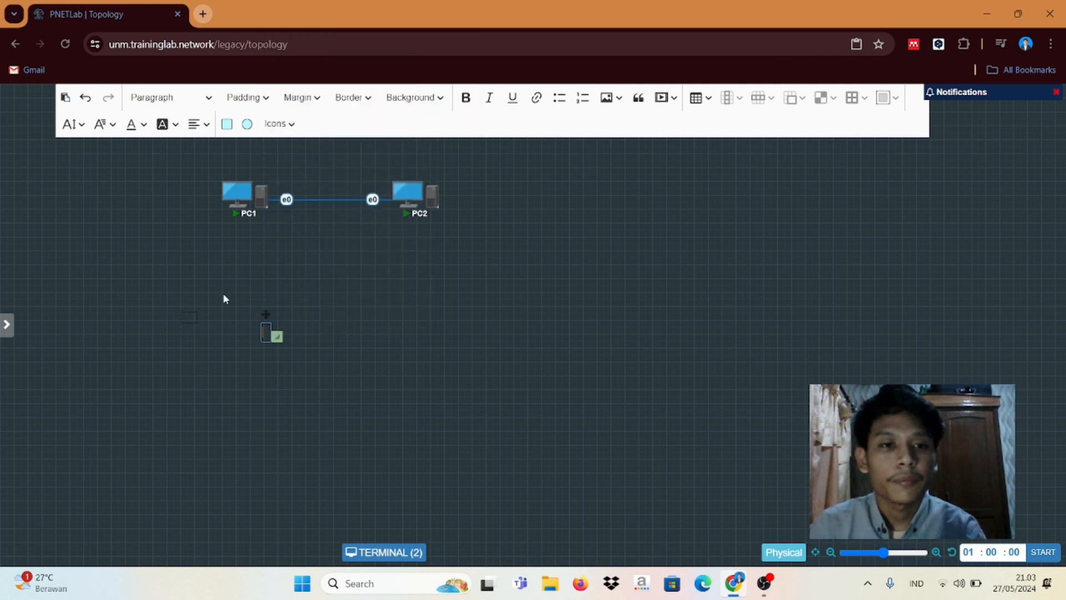
pyautogui.click(251, 308)
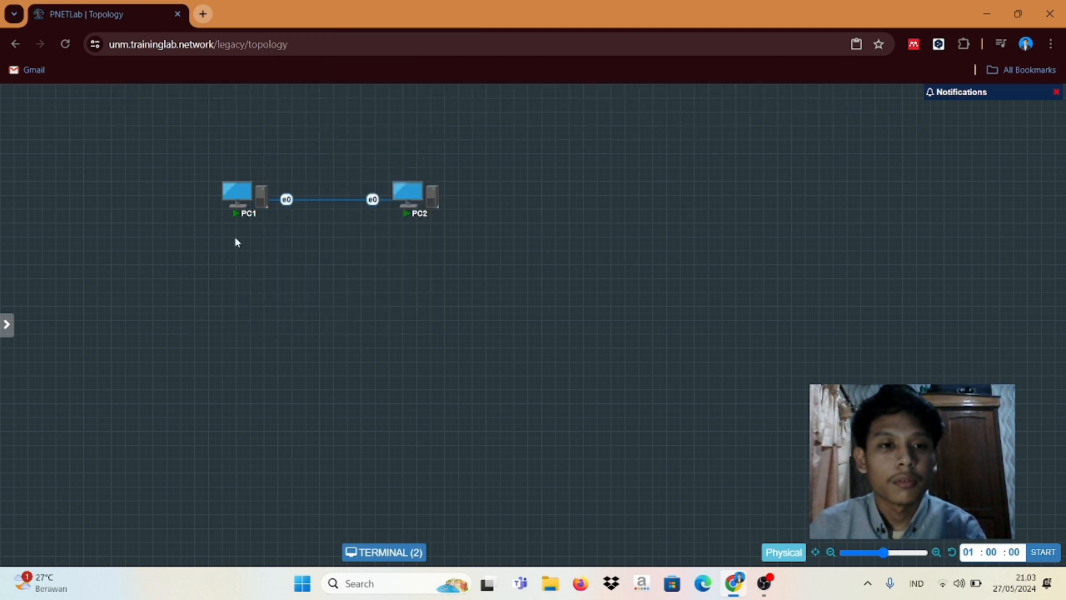
# Step: Add a text label below the PCs reading 192.168.1.1 with 255.255.255.0 on a second line
pyautogui.rightClick(232, 235)
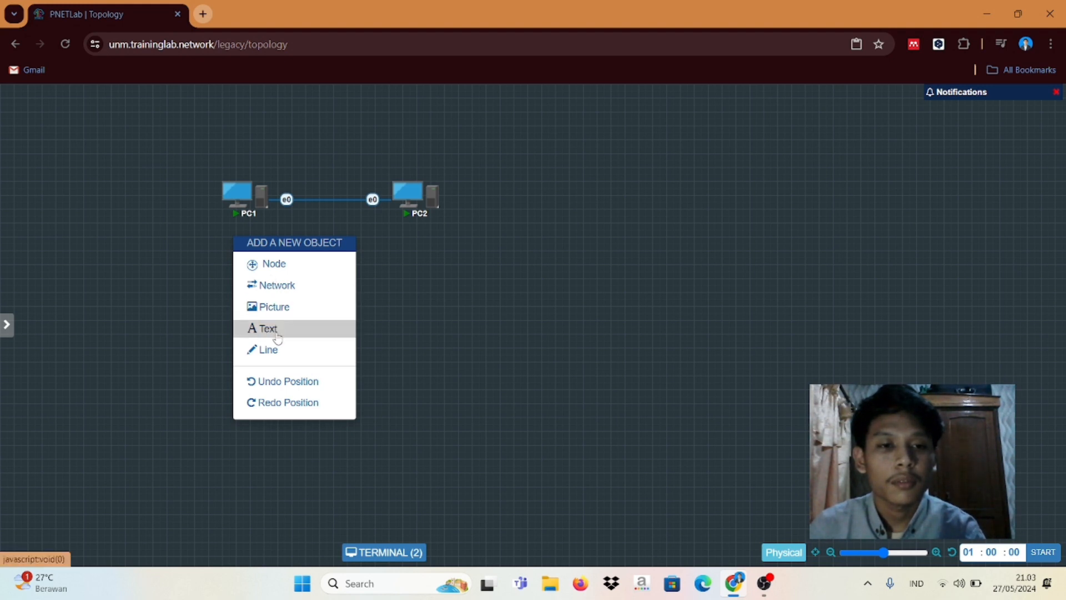
pyautogui.click(276, 331)
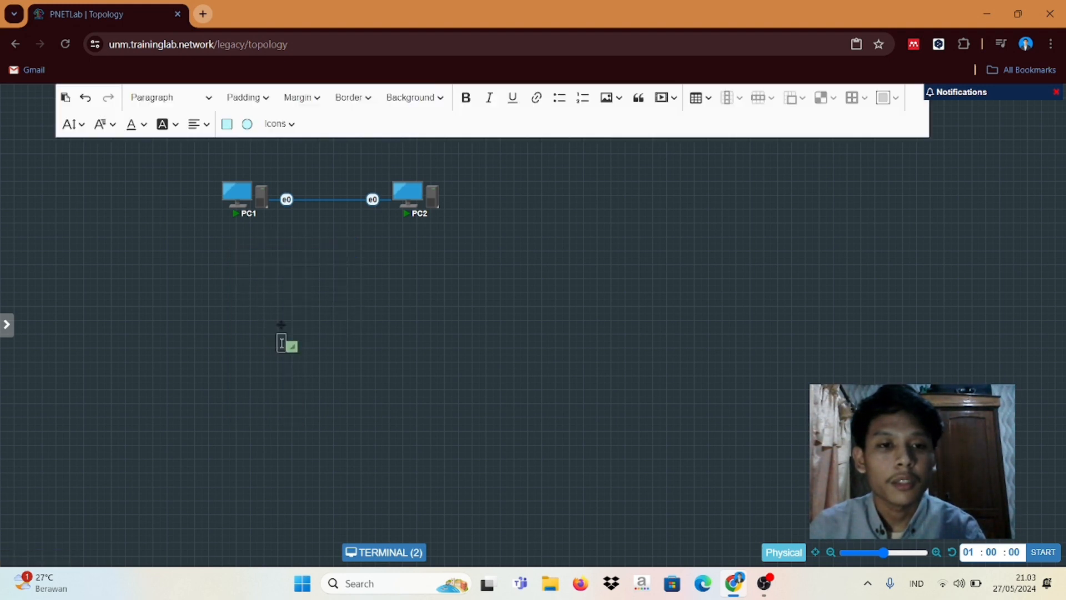
pyautogui.click(281, 326)
pyautogui.write('18')
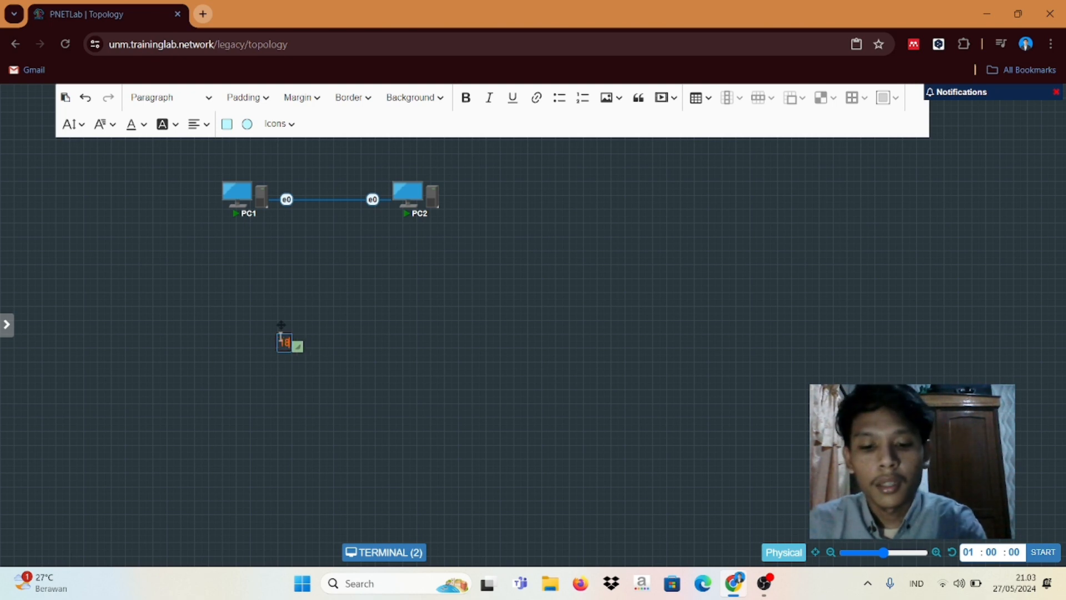
pyautogui.write('=92.1')
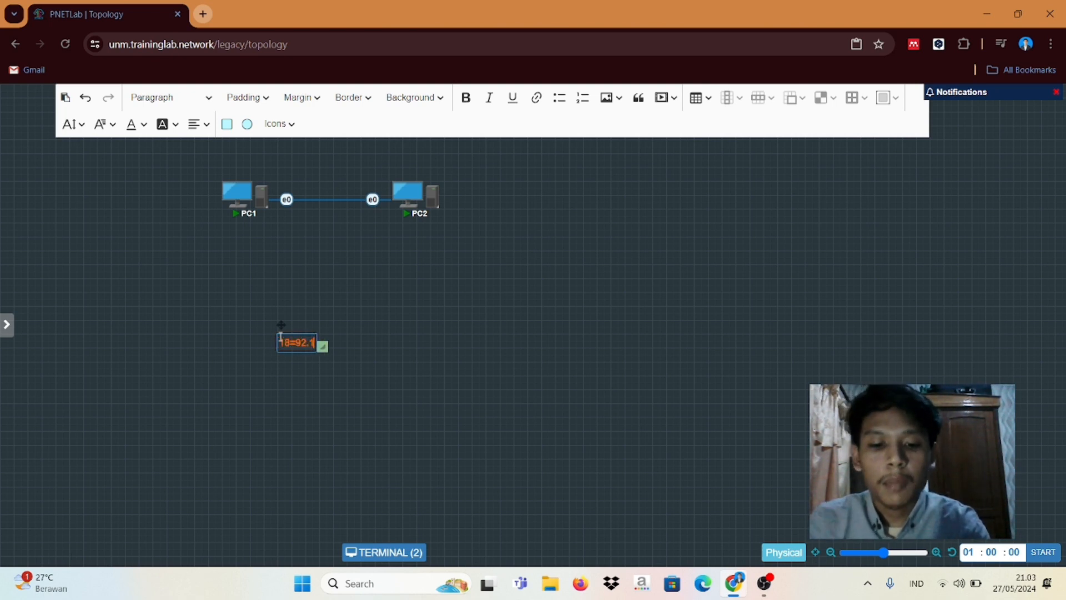
pyautogui.write('68.')
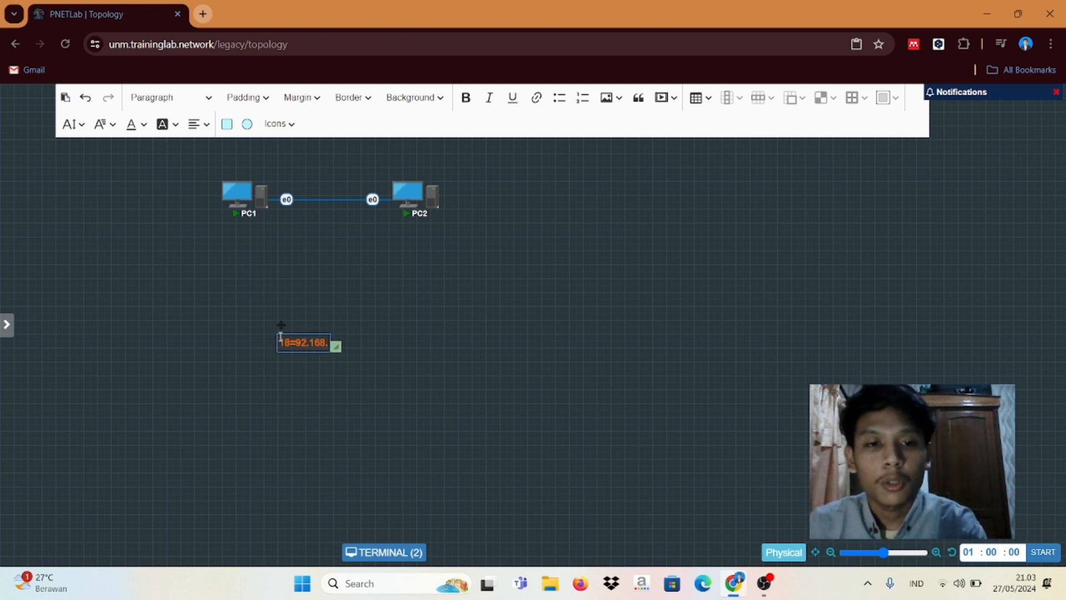
pyautogui.write('1')
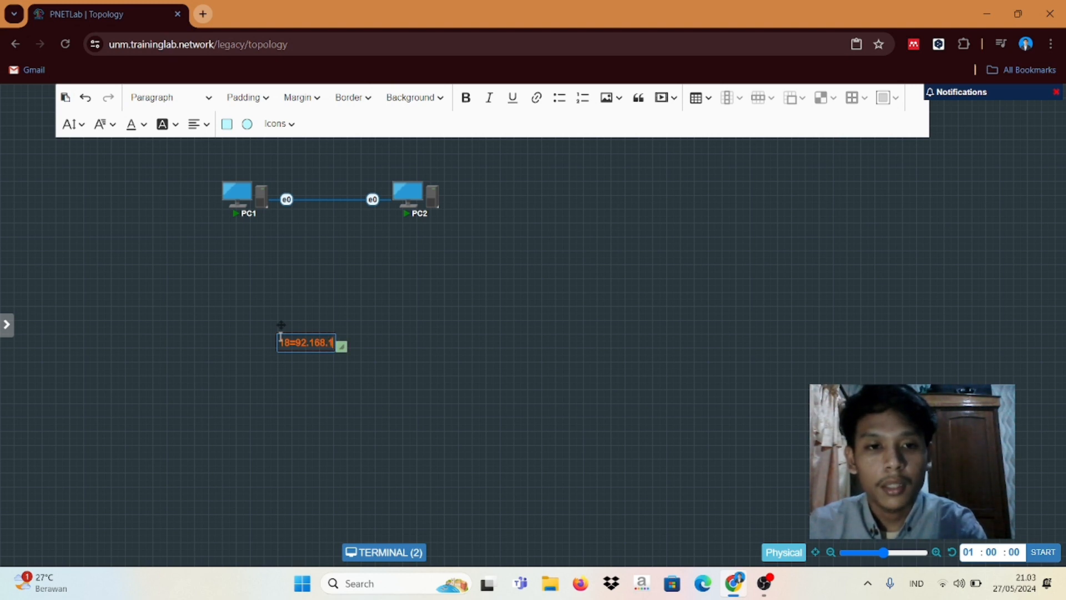
pyautogui.press('BackSpace')
pyautogui.press('BackSpace')
pyautogui.press('BackSpace')
pyautogui.press('BackSpace')
pyautogui.press('BackSpace')
pyautogui.press('BackSpace')
pyautogui.press('BackSpace')
pyautogui.press('BackSpace')
pyautogui.press('BackSpace')
pyautogui.press('BackSpace')
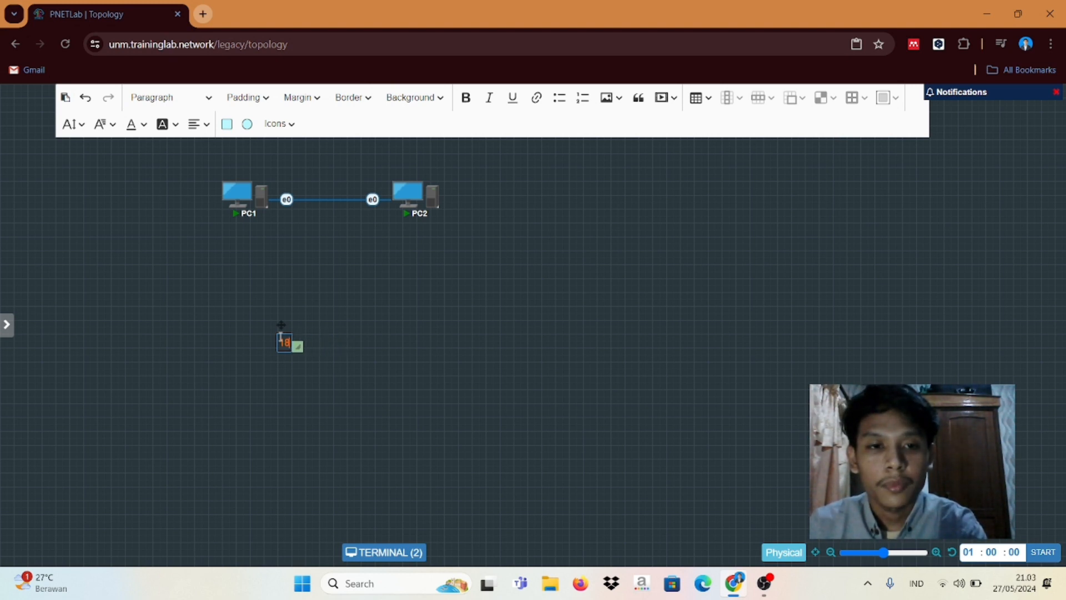
pyautogui.write('92')
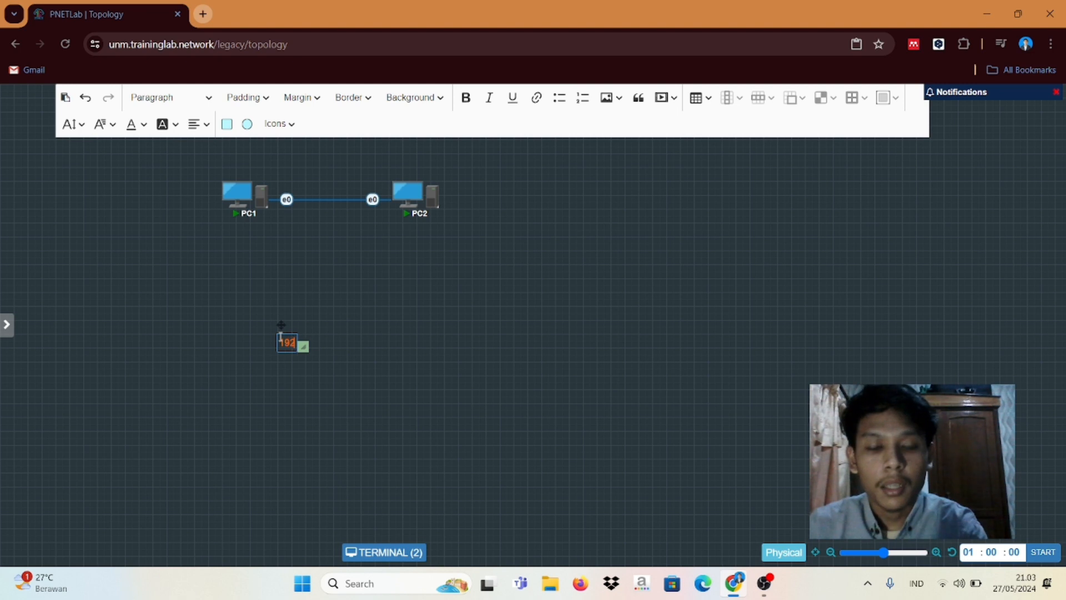
pyautogui.write('.168')
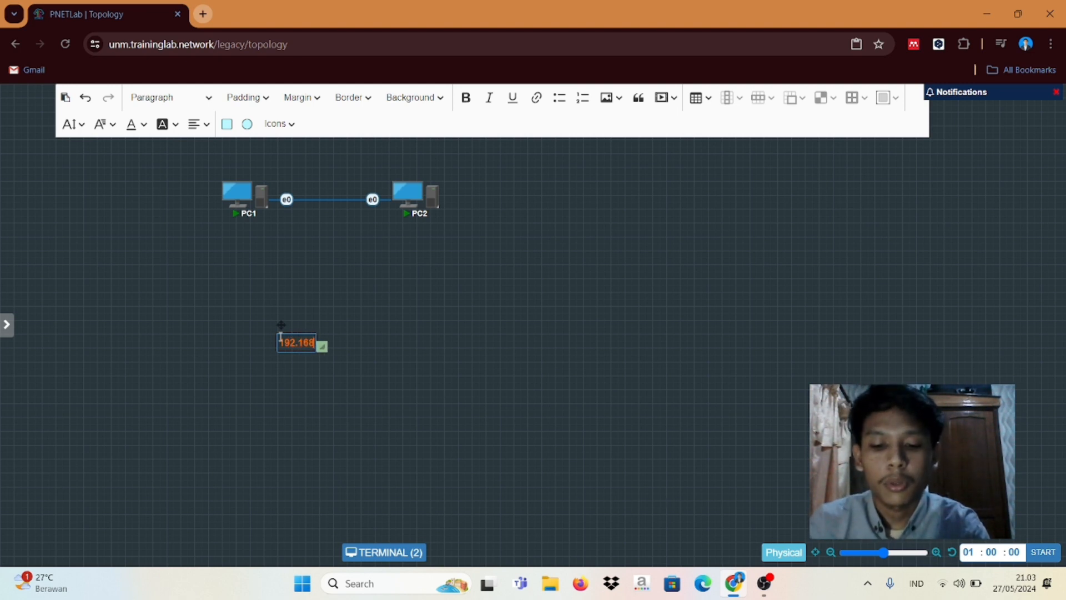
pyautogui.write('.1')
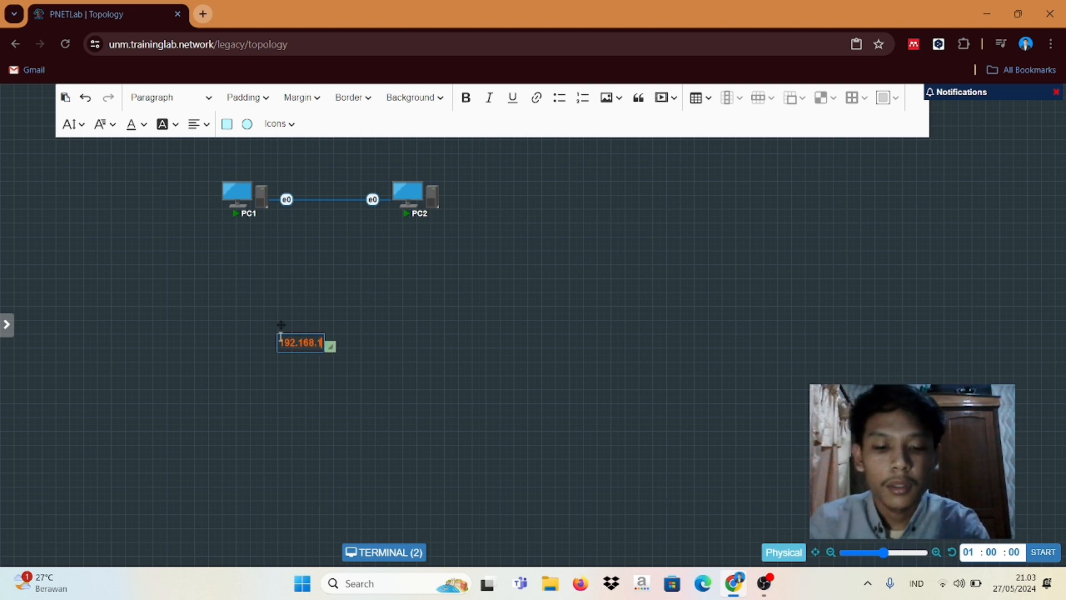
pyautogui.write('.2')
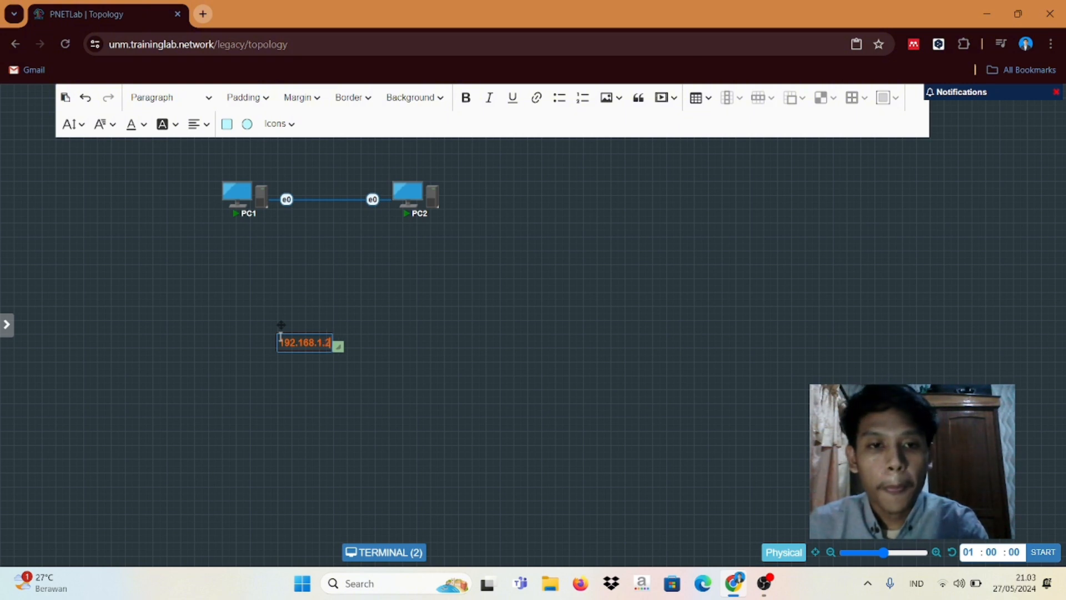
pyautogui.press('BackSpace')
pyautogui.write('1/')
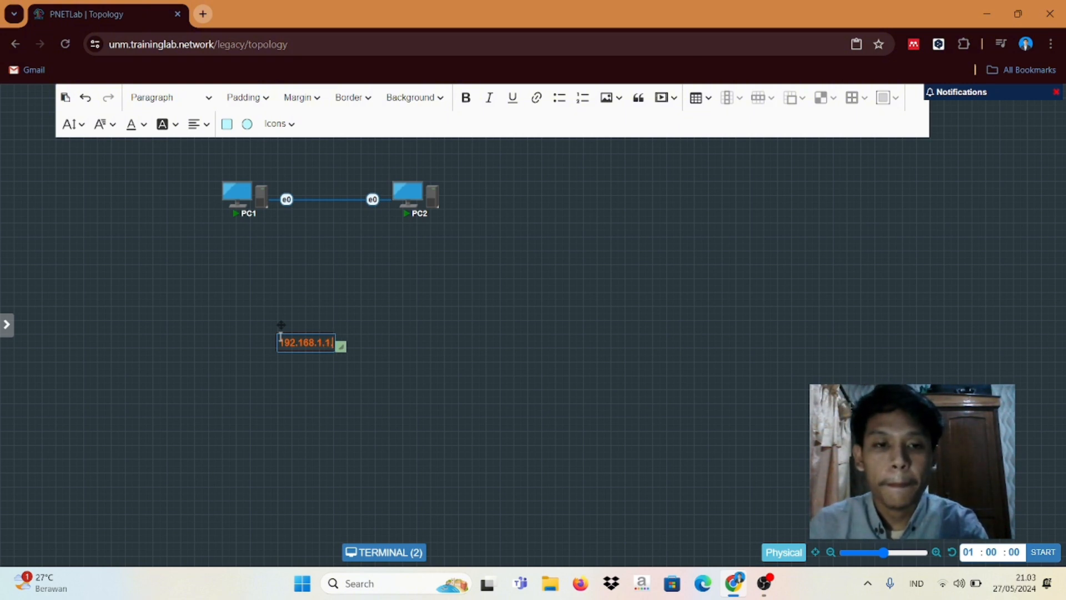
pyautogui.press('BackSpace')
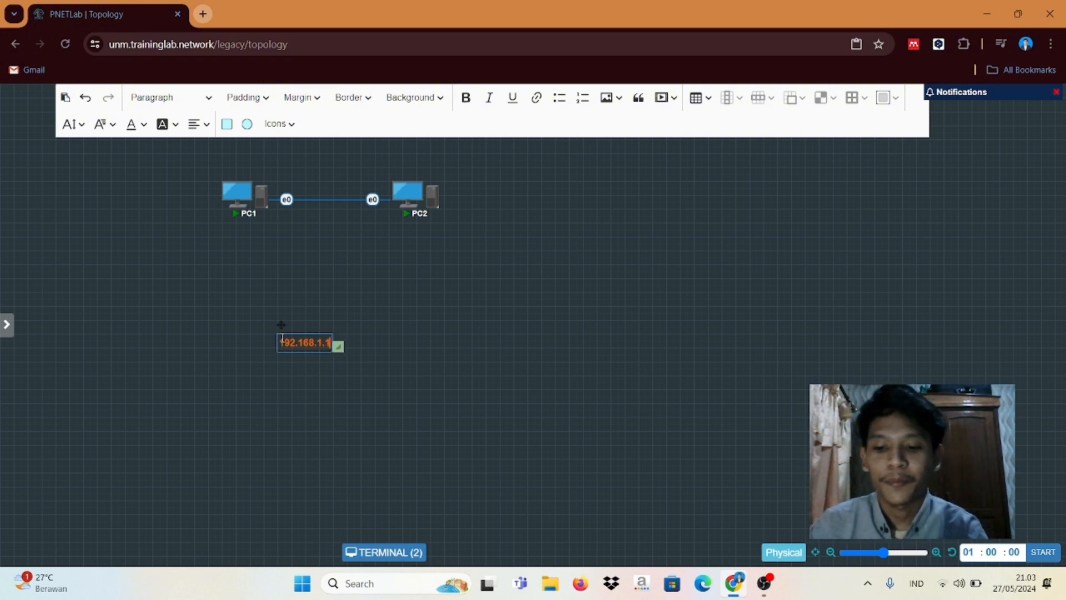
pyautogui.press('Return')
pyautogui.write('255')
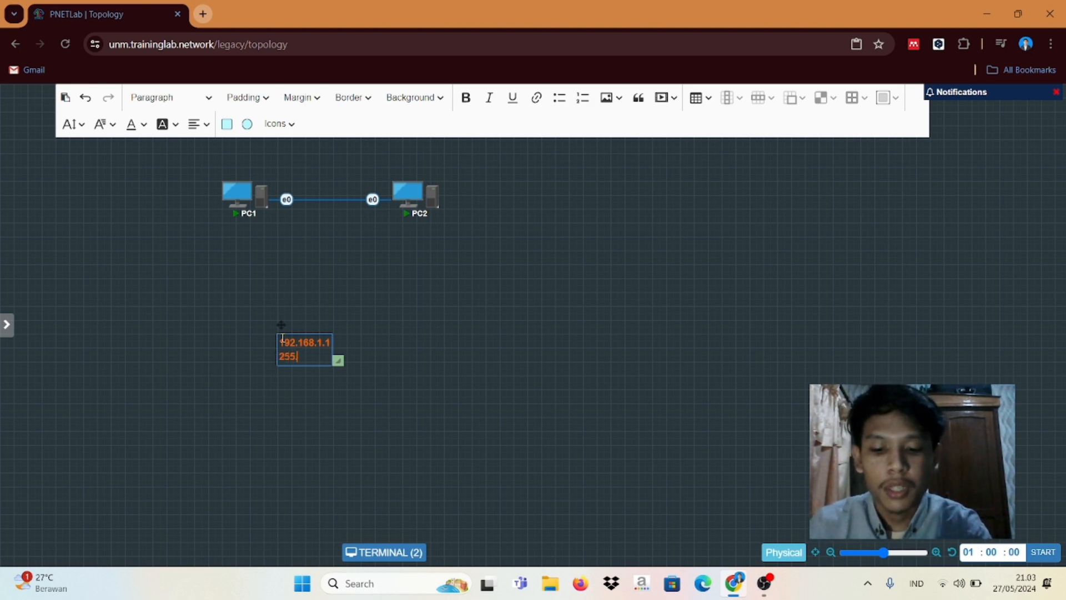
pyautogui.write('.255')
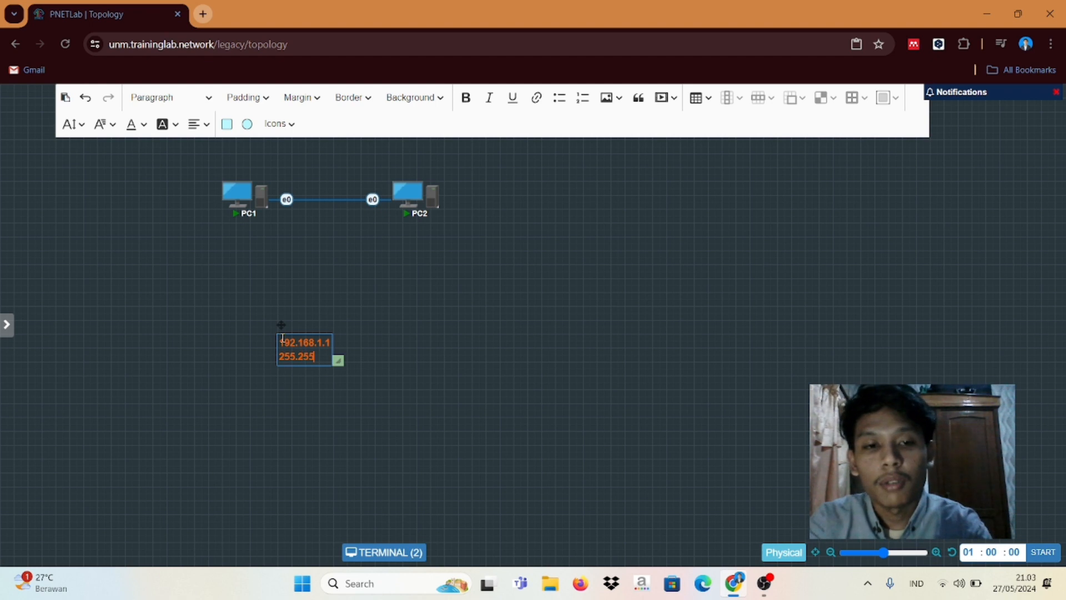
pyautogui.write('.255')
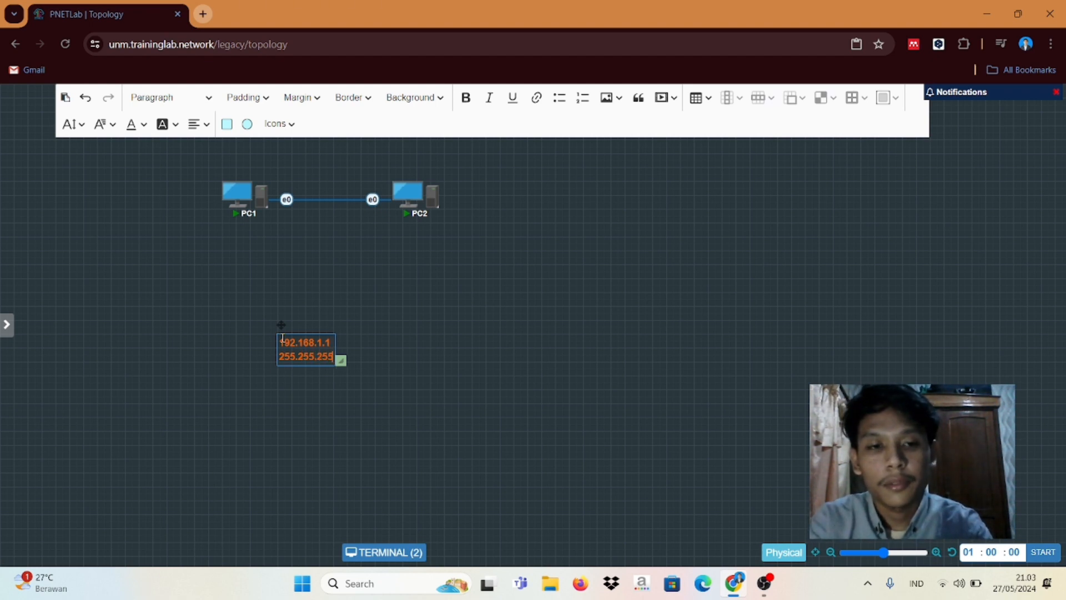
pyautogui.write('.0')
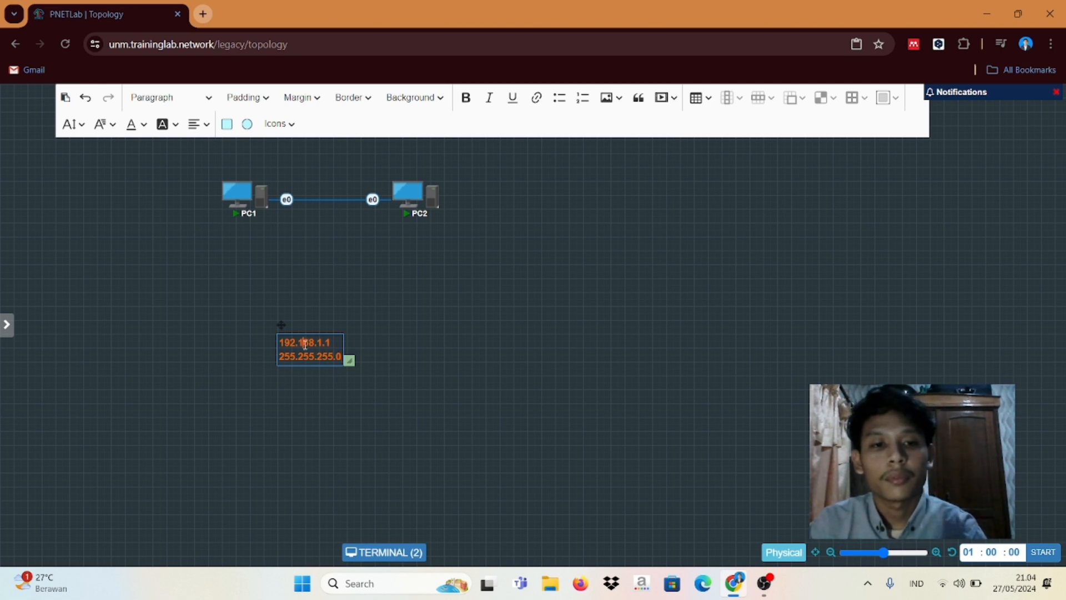
pyautogui.click(325, 309)
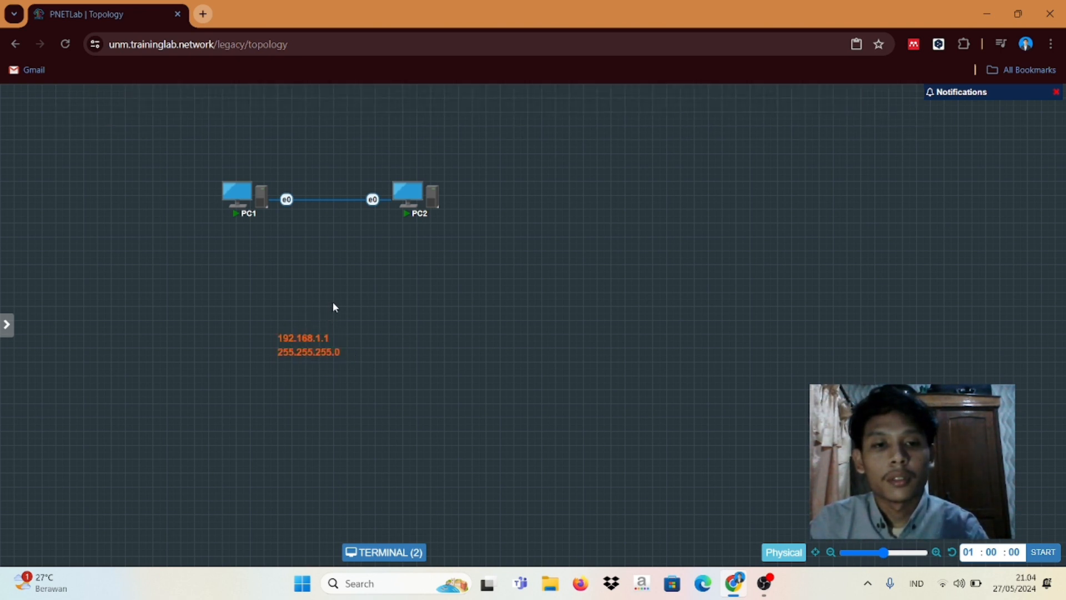
# Step: Place the IP label above PC1 and drag a duplicate of it over to PC2
pyautogui.moveTo(300, 337); pyautogui.dragTo(226, 135)
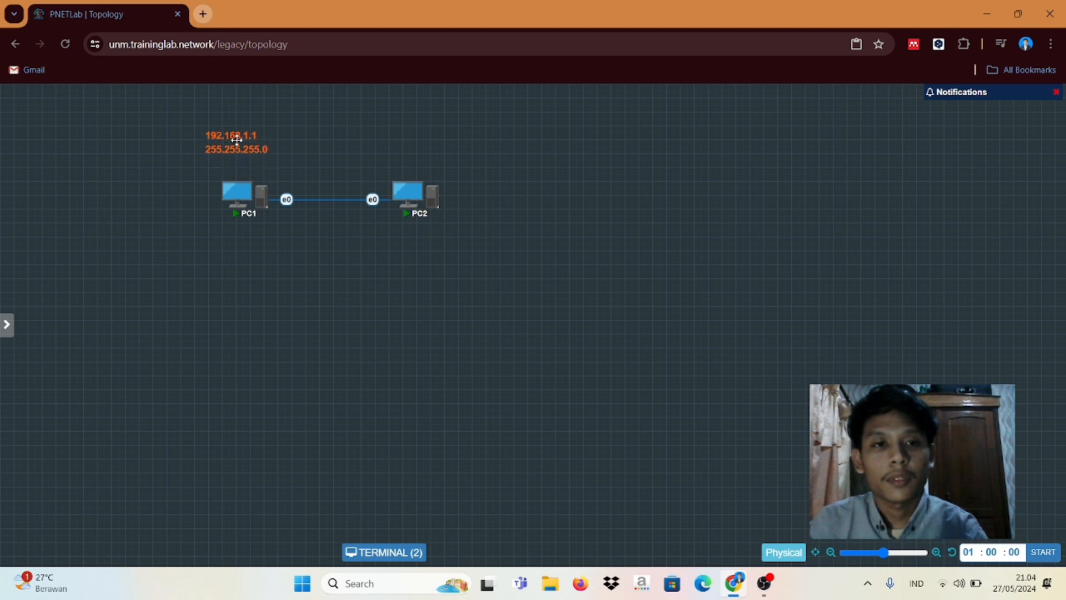
pyautogui.rightClick(233, 132)
pyautogui.click(275, 159)
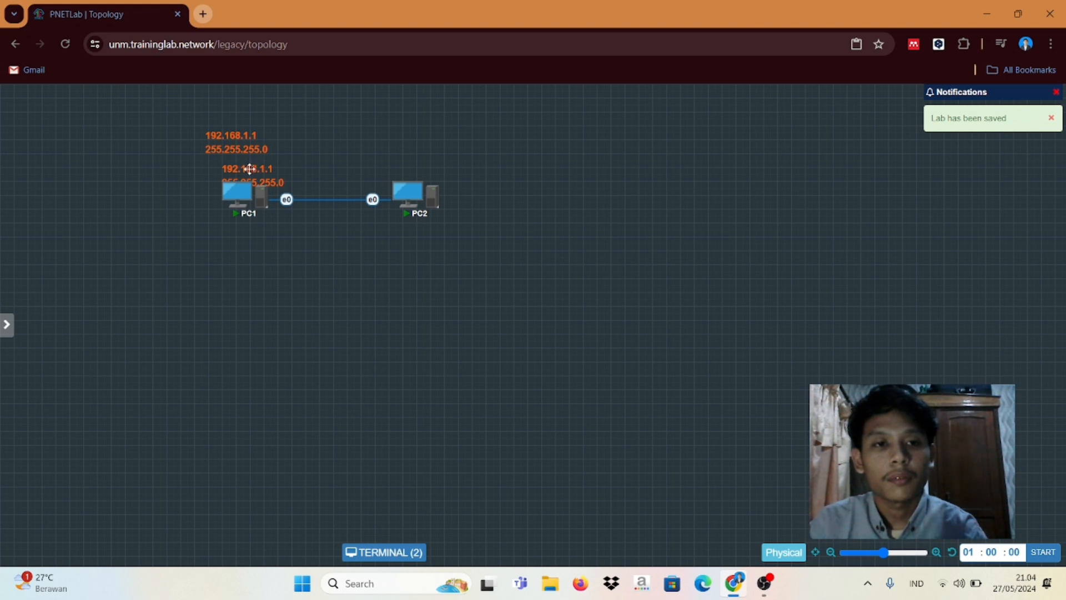
pyautogui.moveTo(247, 169); pyautogui.dragTo(439, 247)
# Step: Change the copied label to 192.168.1.2 and move it above PC2
pyautogui.doubleClick(440, 248)
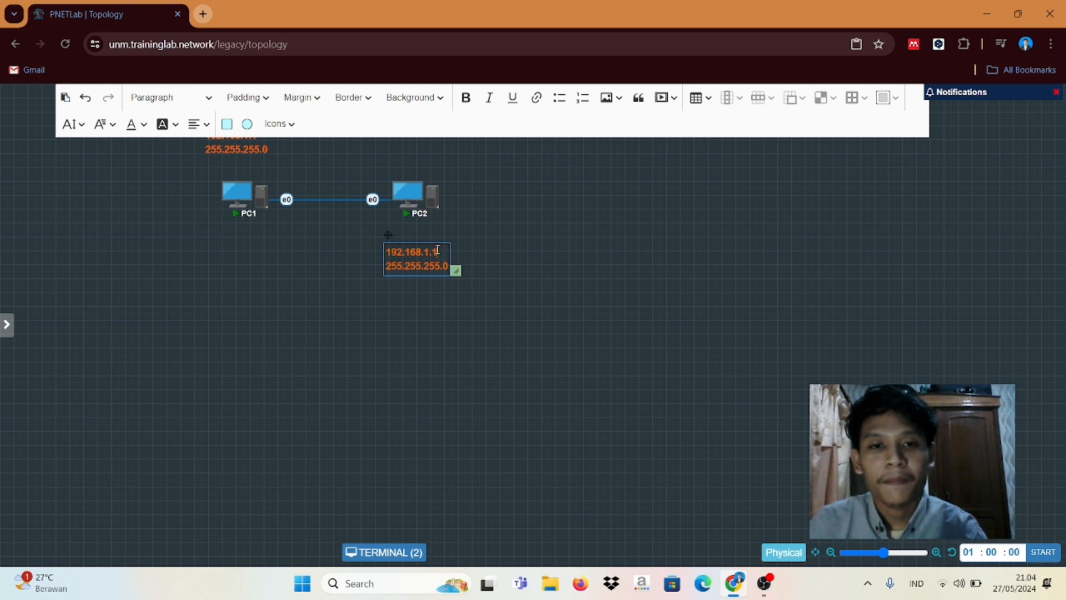
pyautogui.press('BackSpace')
pyautogui.write('2')
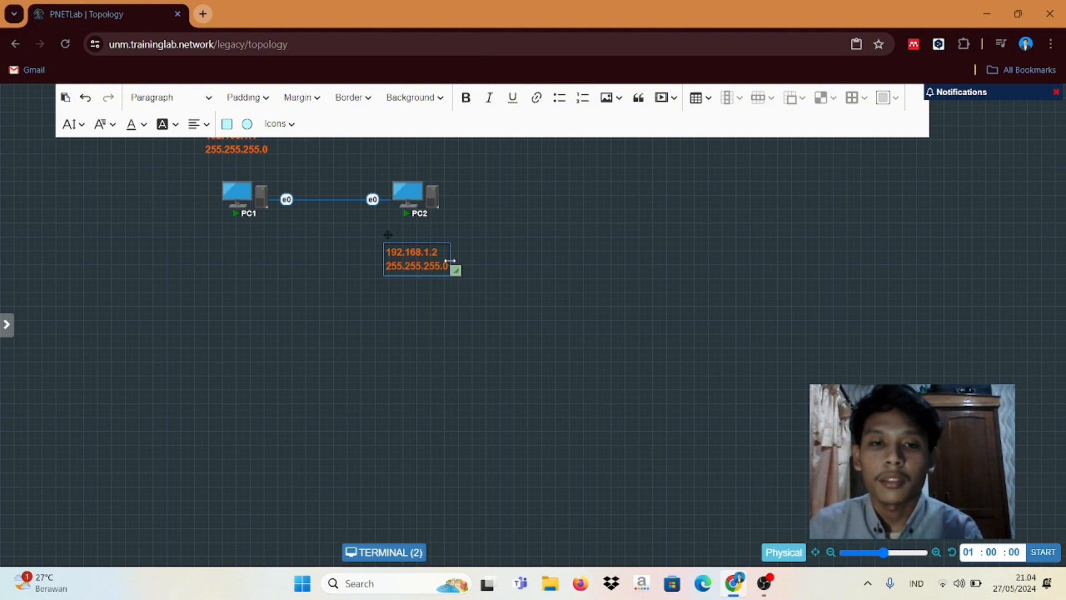
pyautogui.click(468, 254)
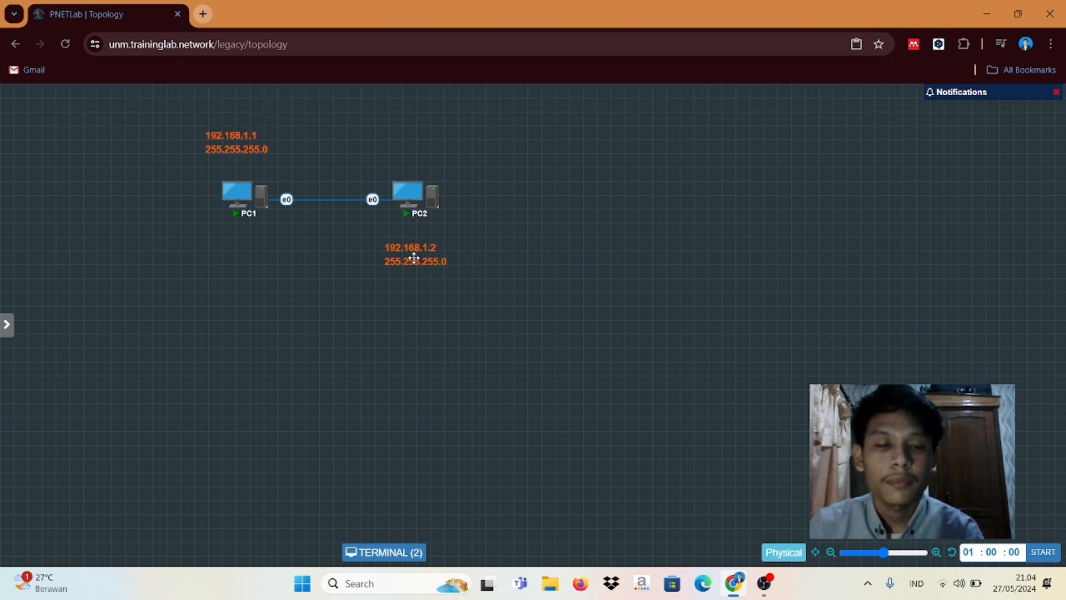
pyautogui.moveTo(416, 258); pyautogui.dragTo(407, 154)
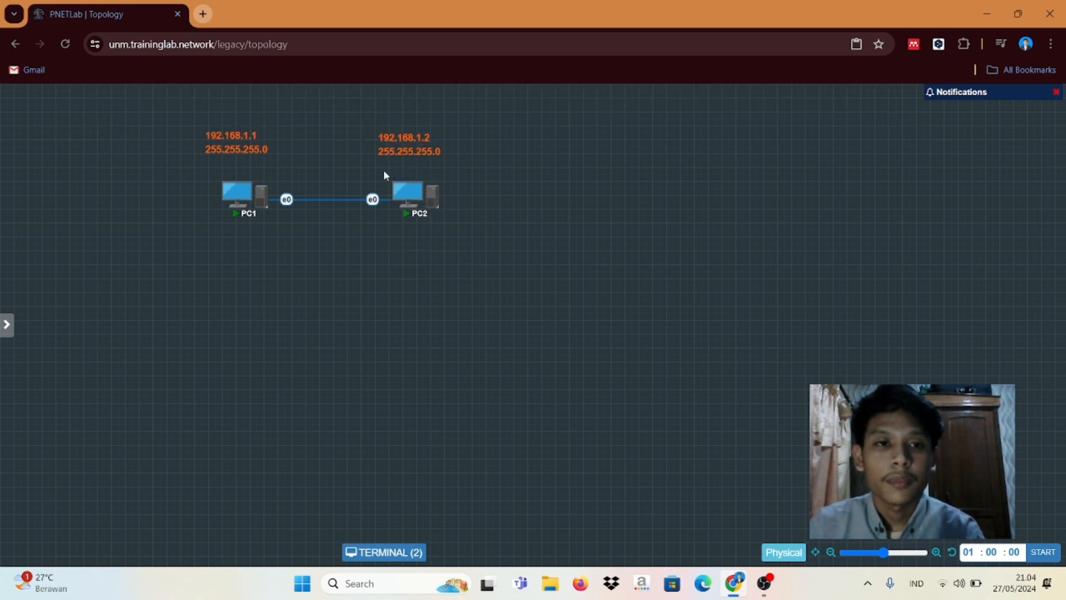
# Step: Open PC1's remote desktop console, glance at PC2's tab, and open PC1's Start menu
pyautogui.moveTo(236, 192)
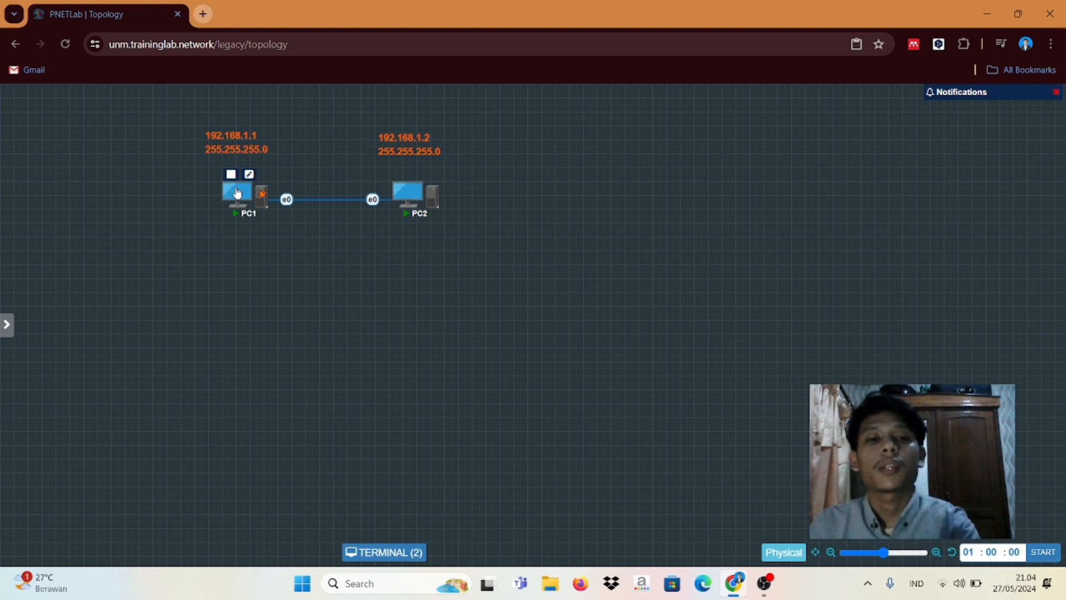
pyautogui.click(238, 197)
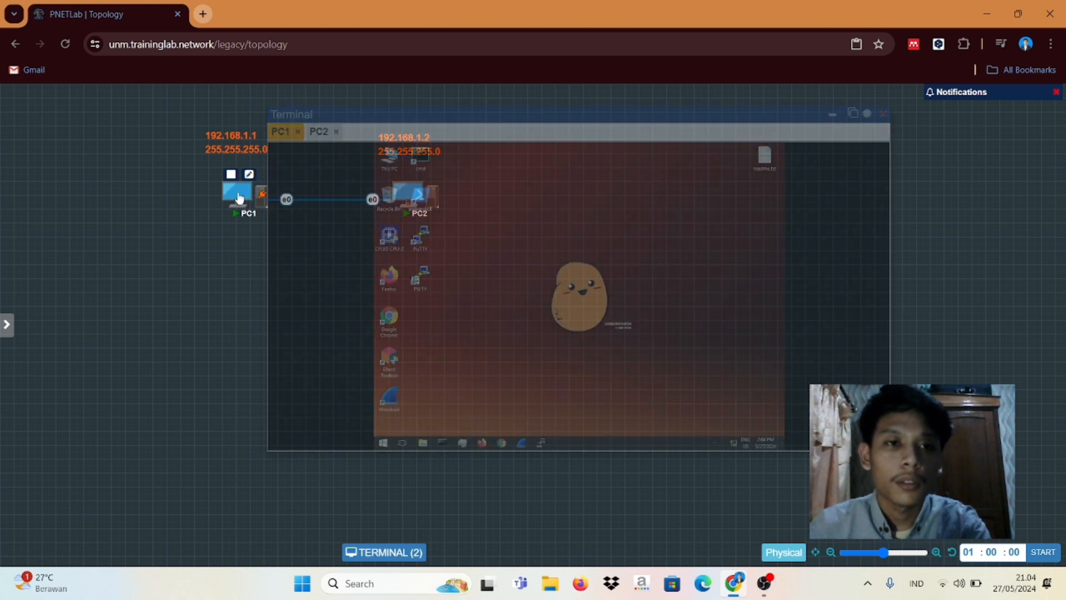
pyautogui.click(315, 134)
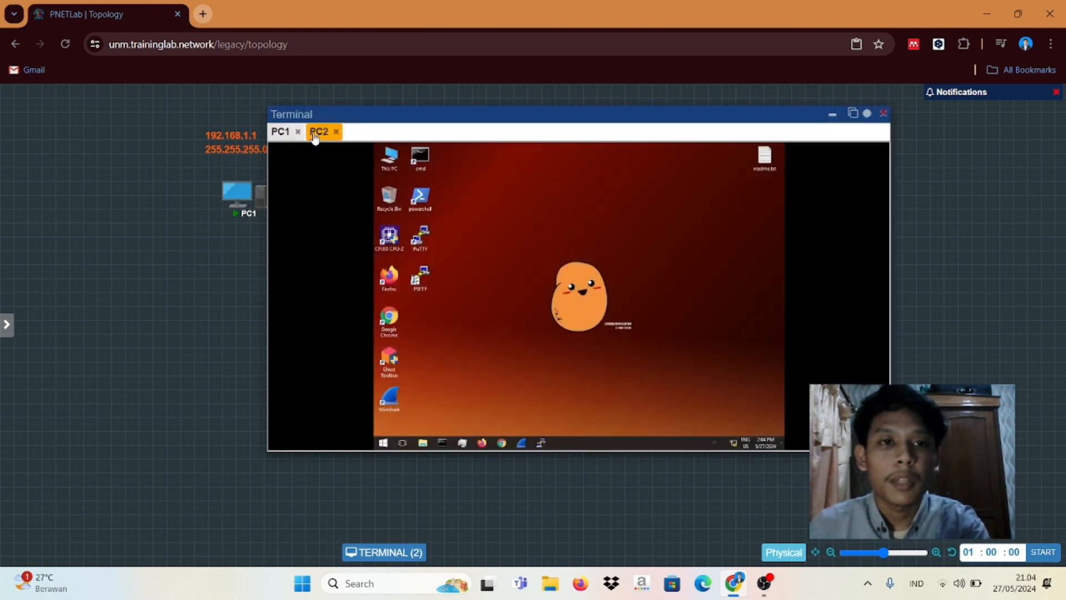
pyautogui.click(280, 132)
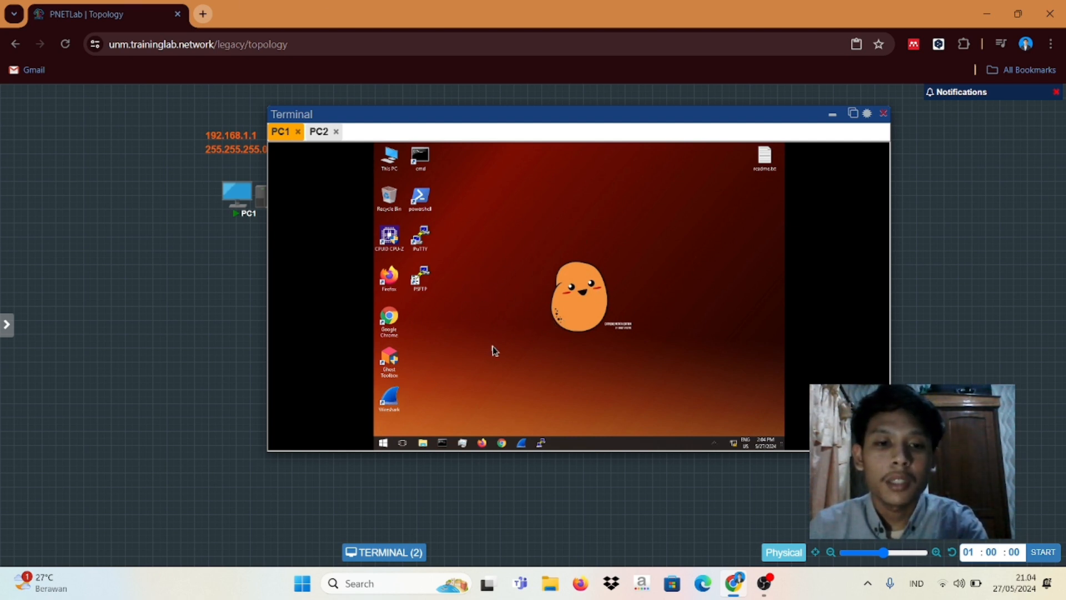
pyautogui.click(384, 444)
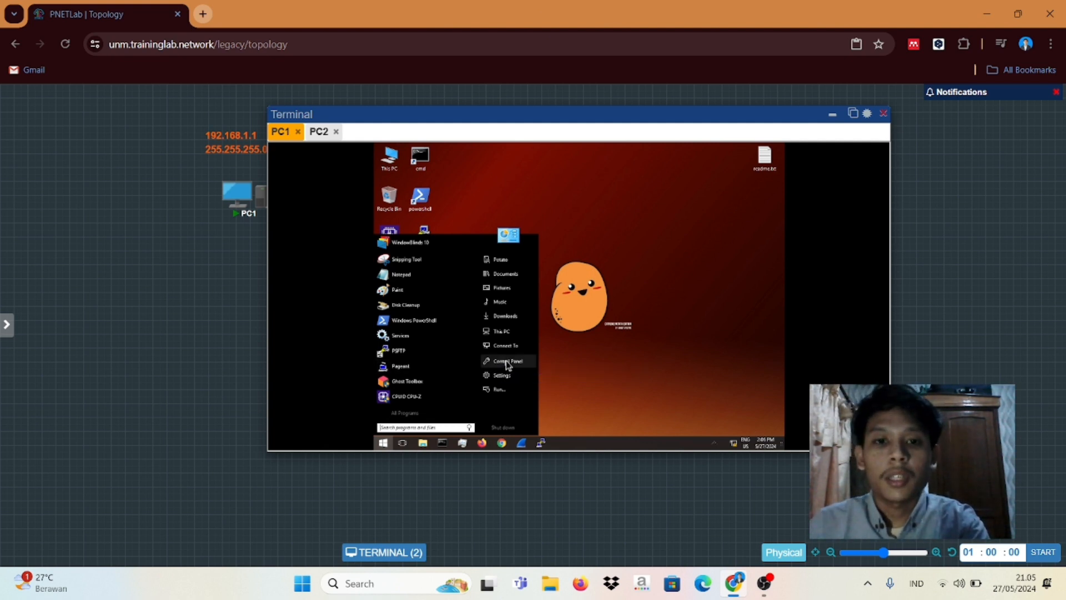
# Step: On PC1, go through Control Panel's Network and Sharing Center to the adapter connections list
pyautogui.click(507, 361)
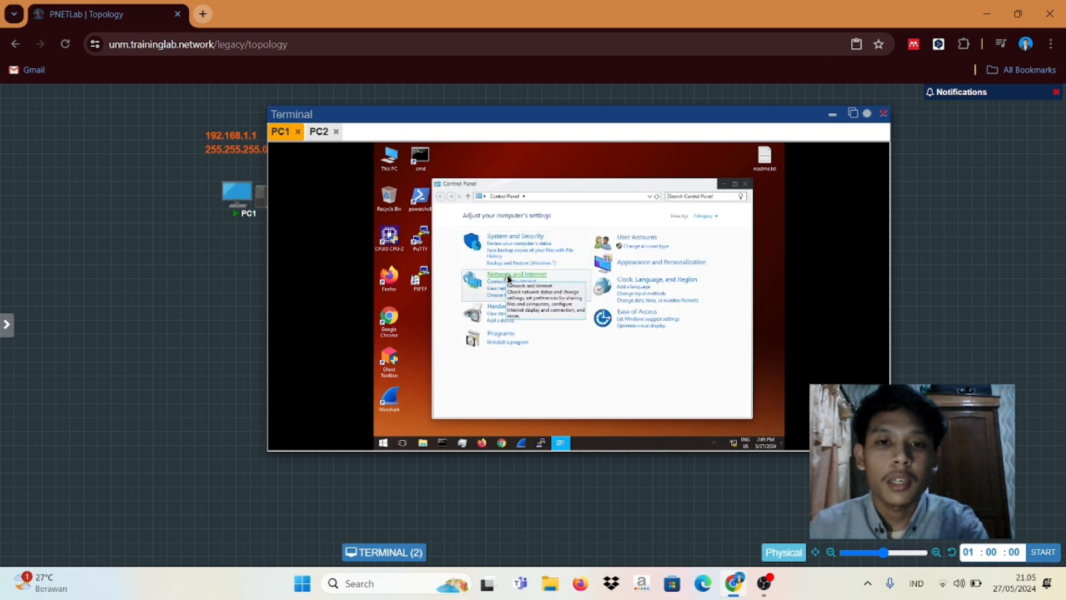
pyautogui.click(508, 277)
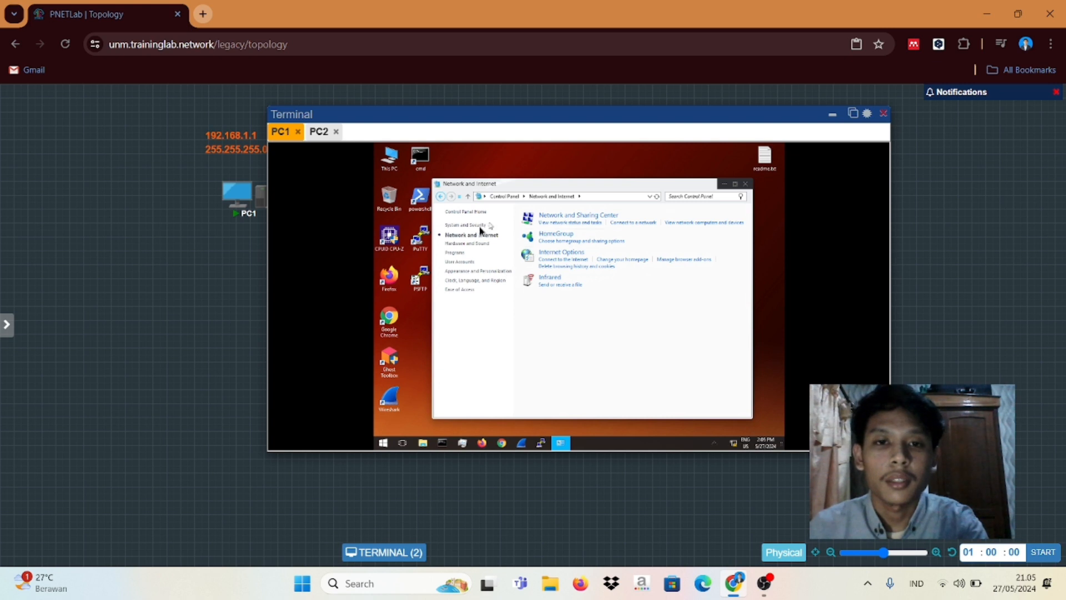
pyautogui.click(558, 222)
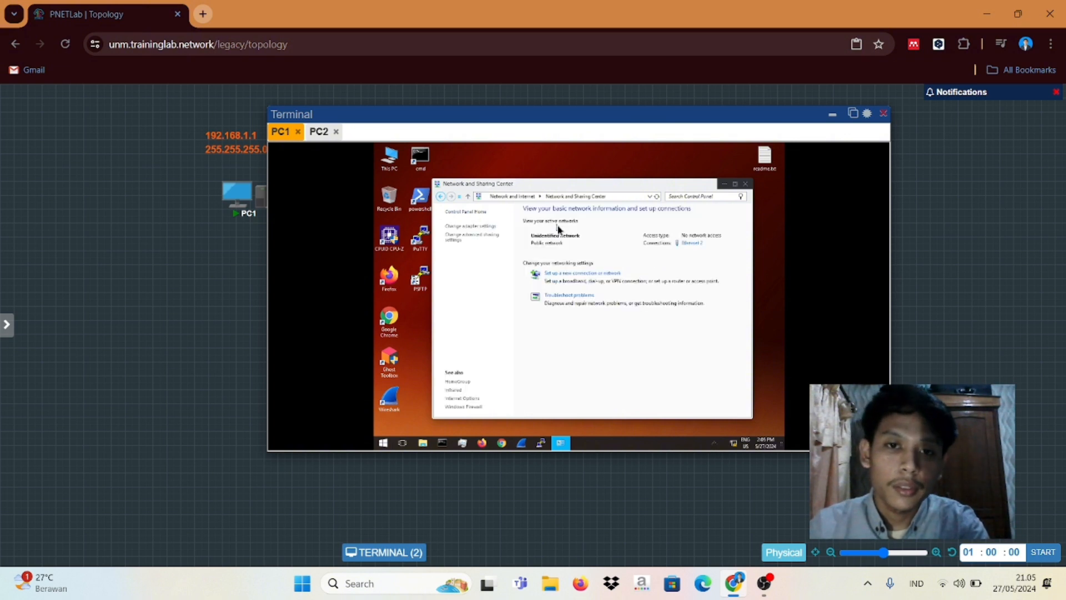
pyautogui.click(467, 226)
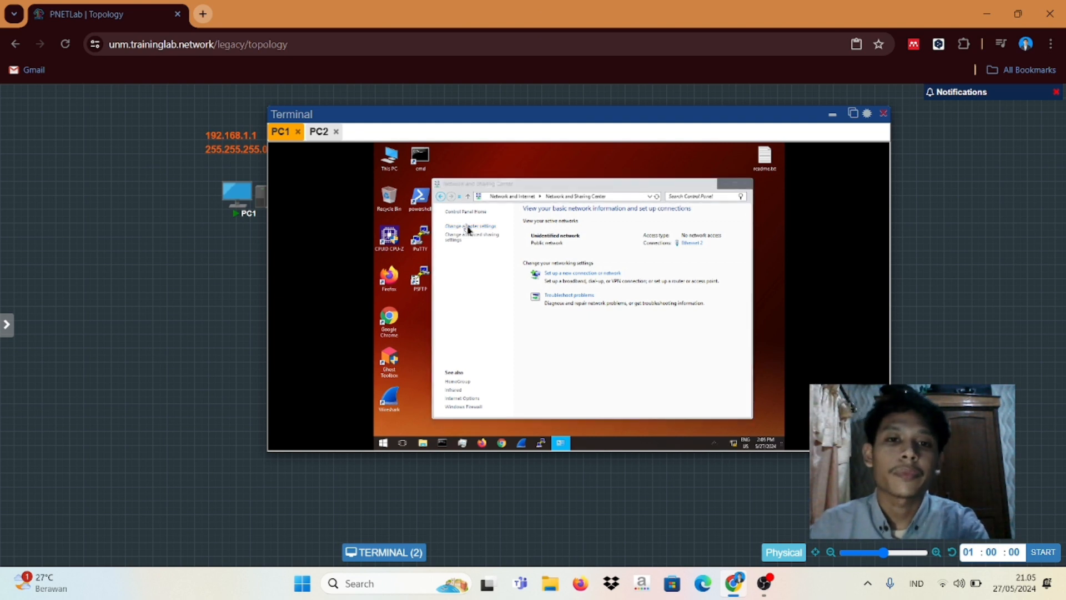
pyautogui.click(467, 222)
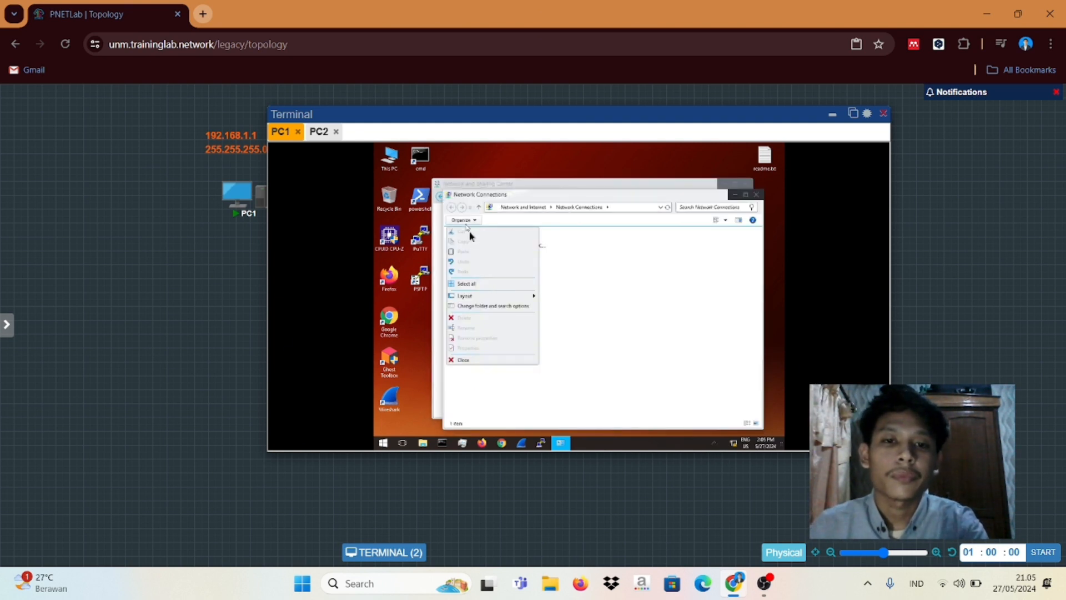
pyautogui.click(646, 295)
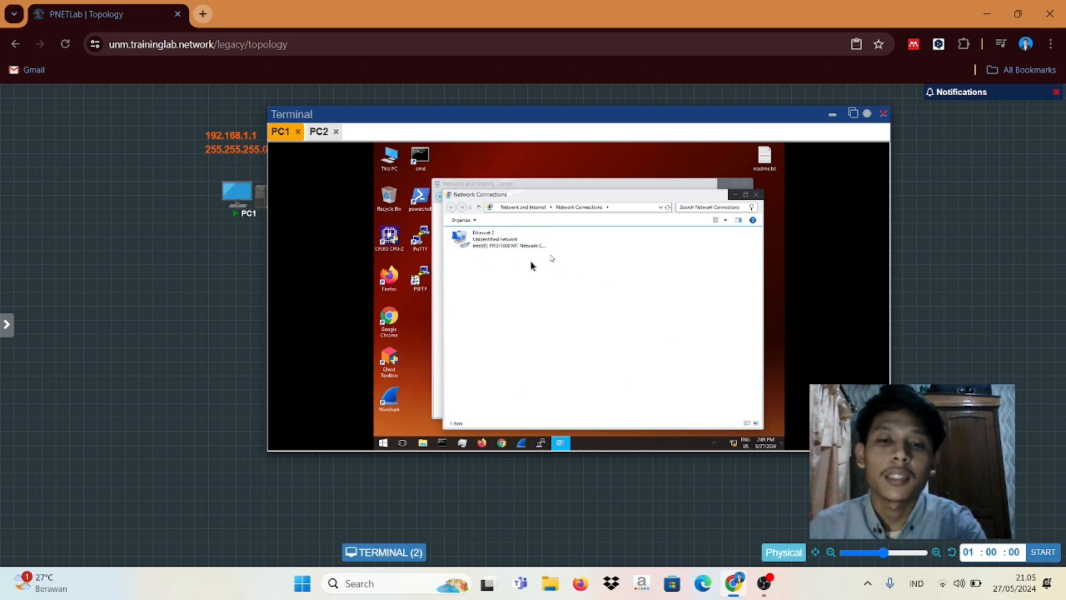
# Step: Select the Ethernet 2 adapter and bring up its context menu
pyautogui.rightClick(483, 243)
pyautogui.click(468, 260)
pyautogui.click(479, 238)
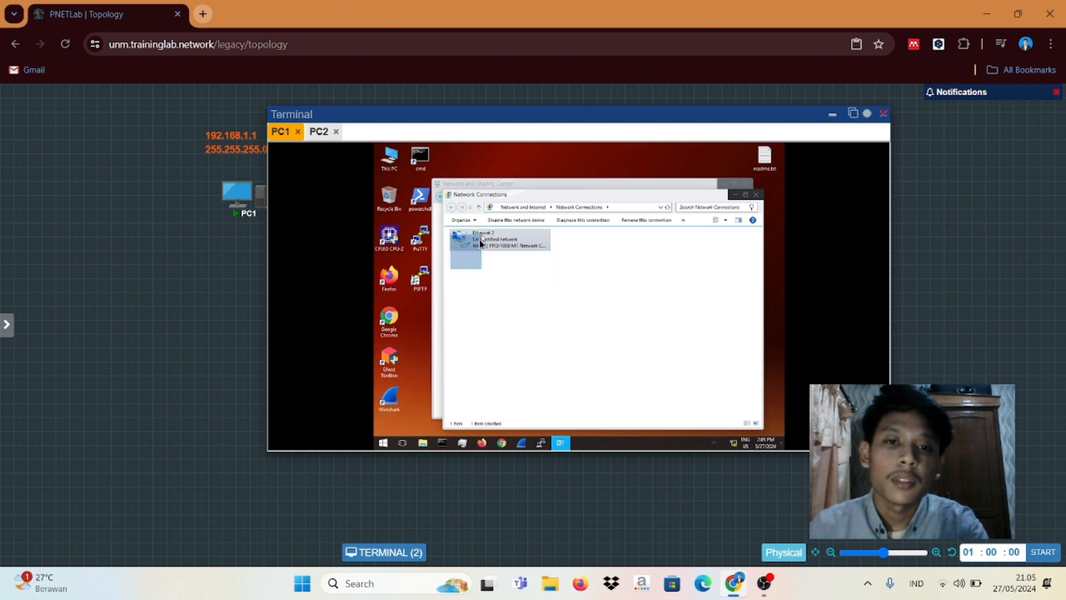
pyautogui.click(459, 267)
pyautogui.click(471, 250)
pyautogui.click(462, 270)
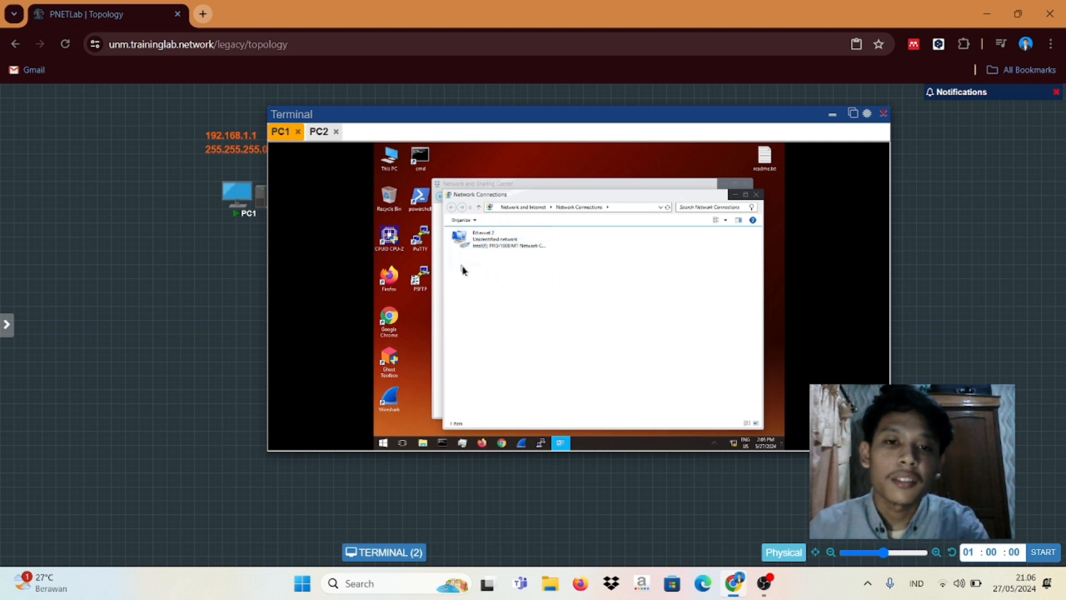
pyautogui.click(484, 248)
pyautogui.rightClick(483, 250)
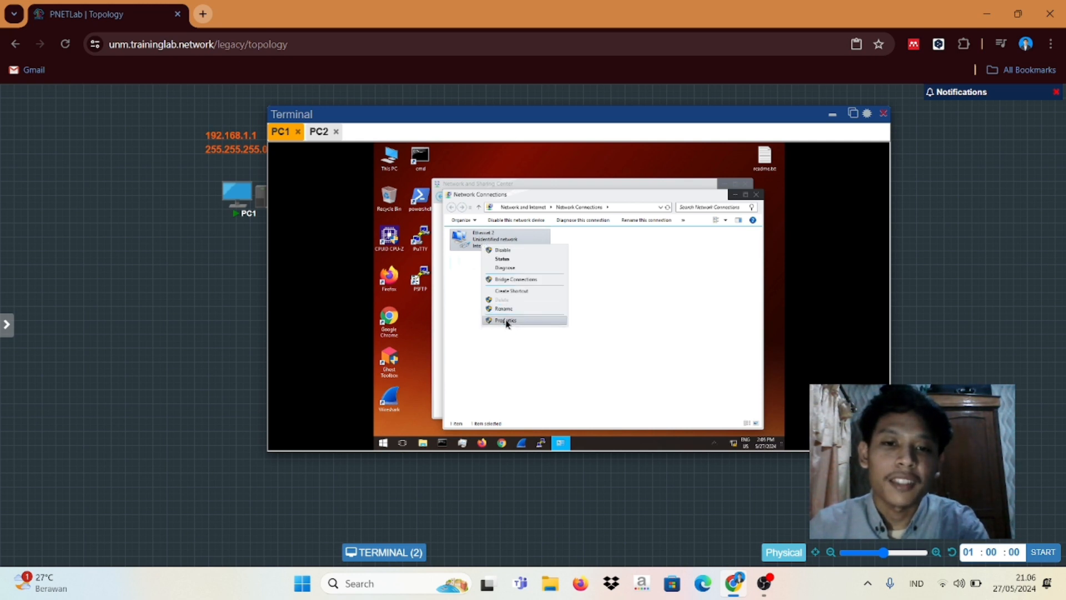
# Step: Set Ethernet 2's IPv4 to static 192.168.1.1, mask 255.255.255.0, then close properties
pyautogui.click(507, 321)
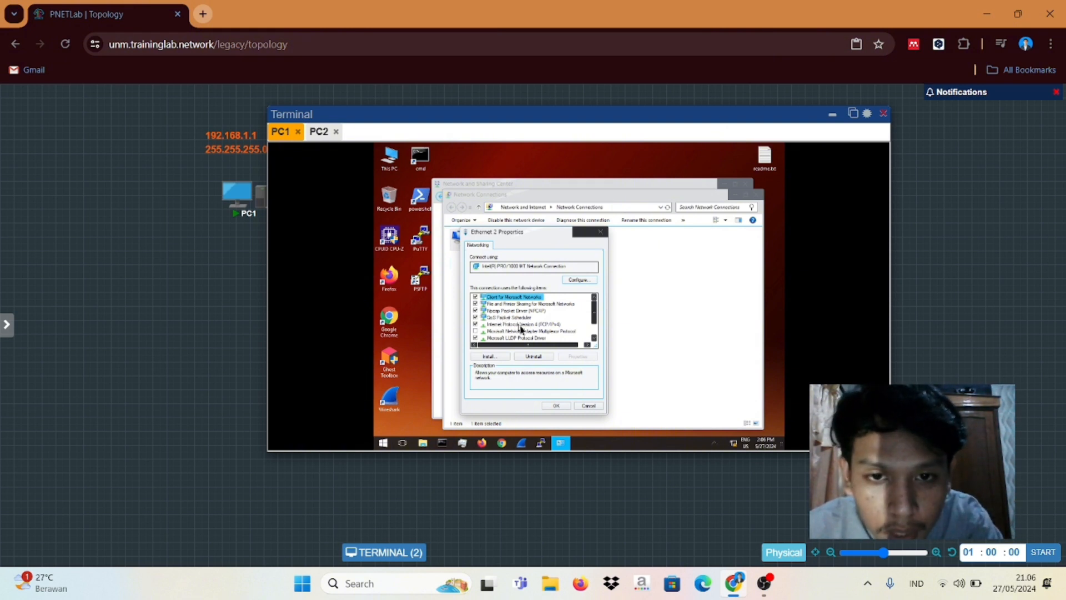
pyautogui.click(520, 326)
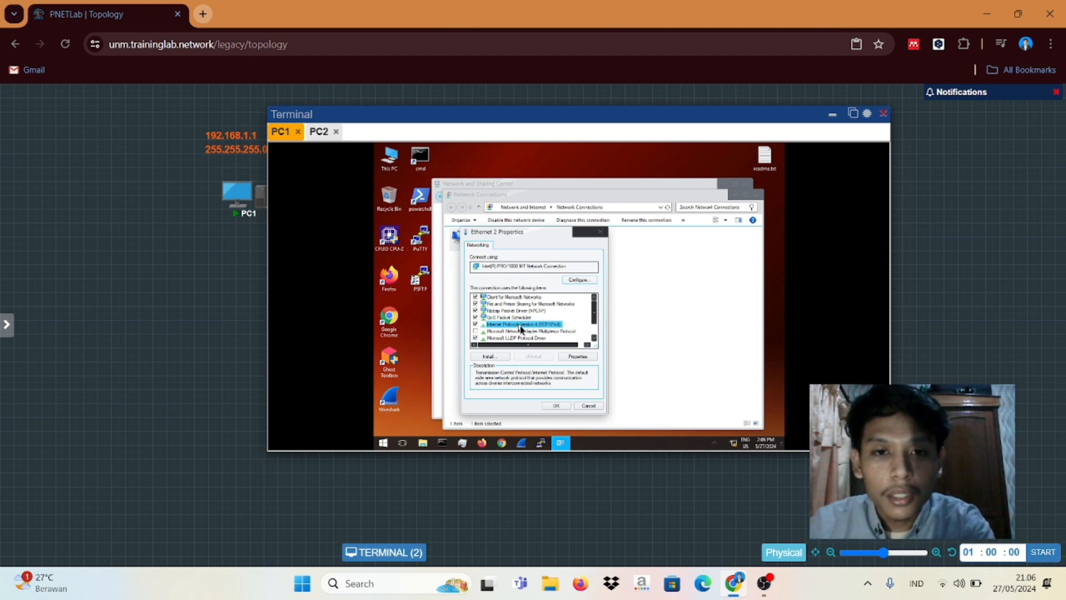
pyautogui.click(570, 358)
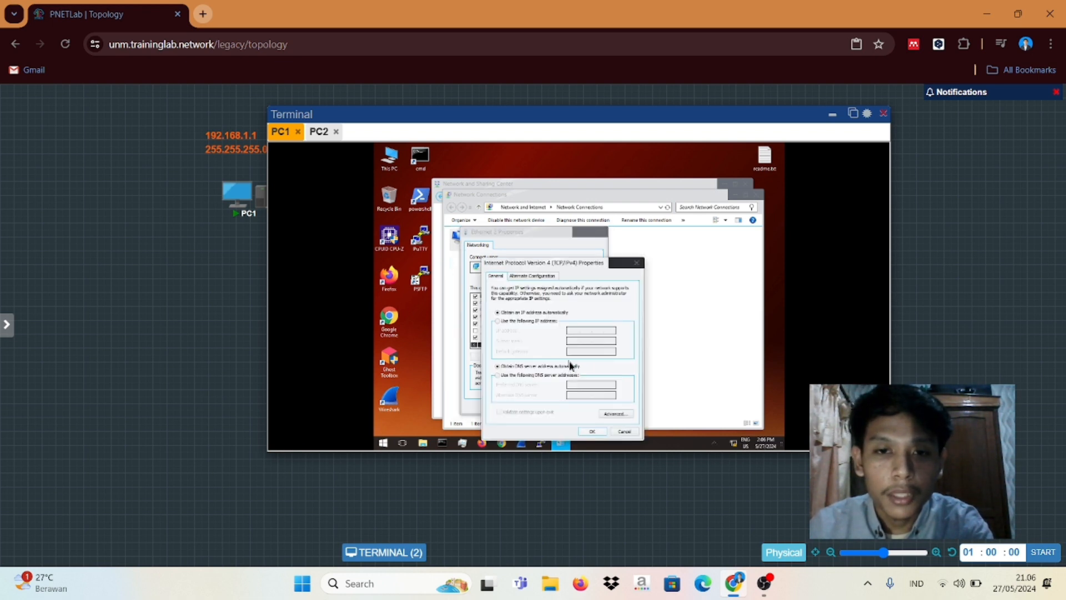
pyautogui.click(498, 322)
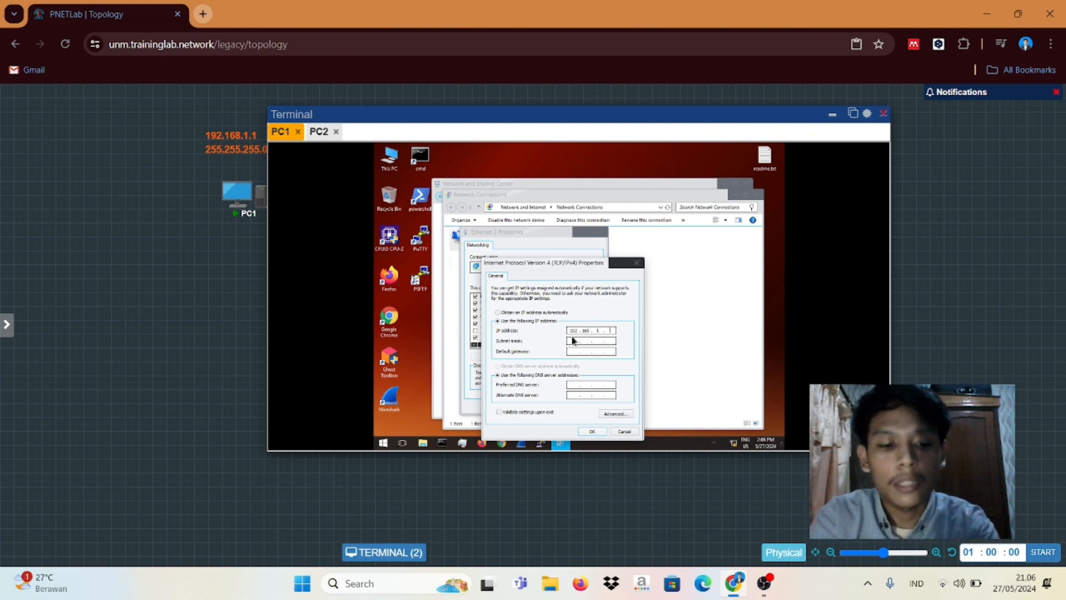
pyautogui.click(582, 341)
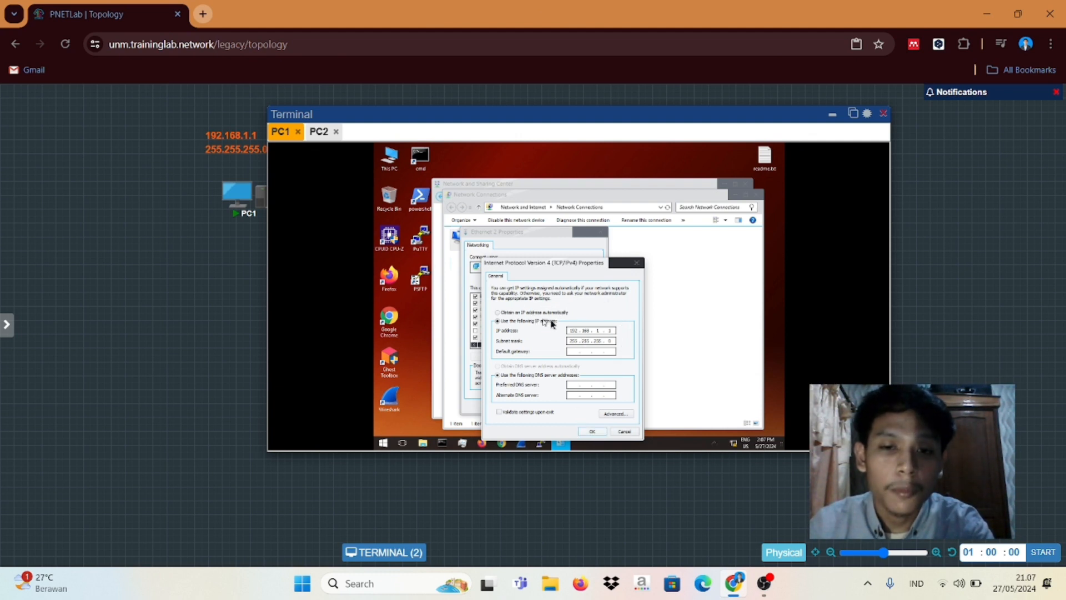
pyautogui.click(591, 432)
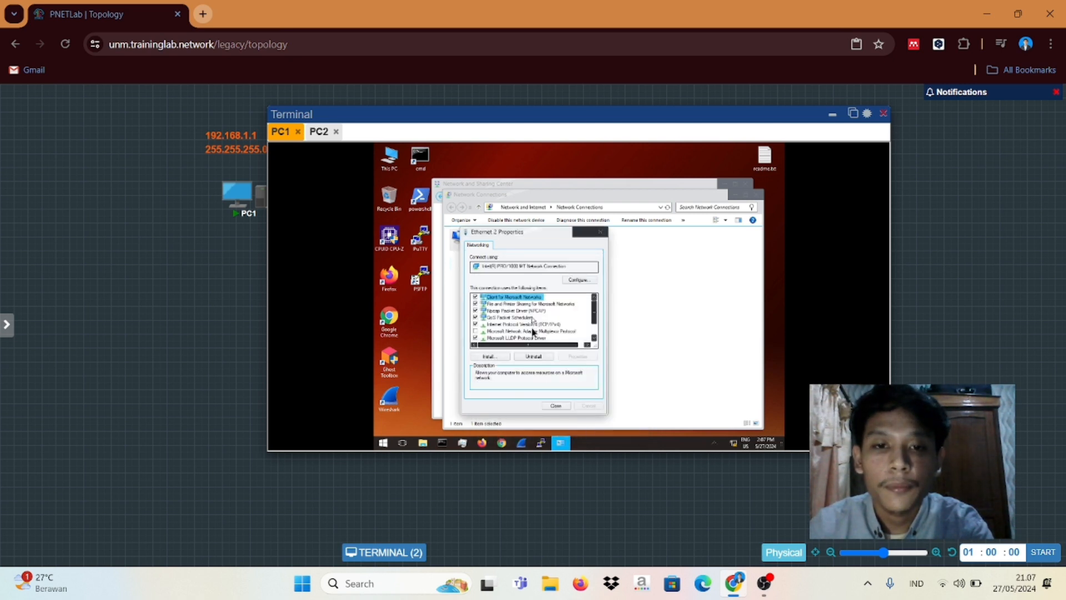
pyautogui.click(555, 406)
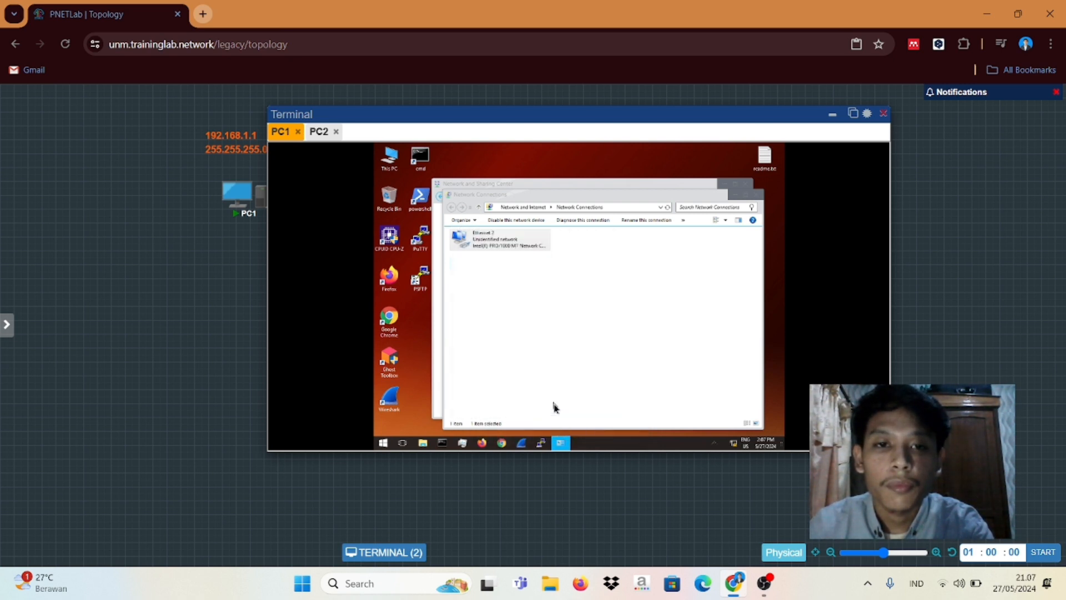
# Step: On PC2, go via Control Panel and Network and Sharing Center to the adapter list with Ethernet 2
pyautogui.click(319, 132)
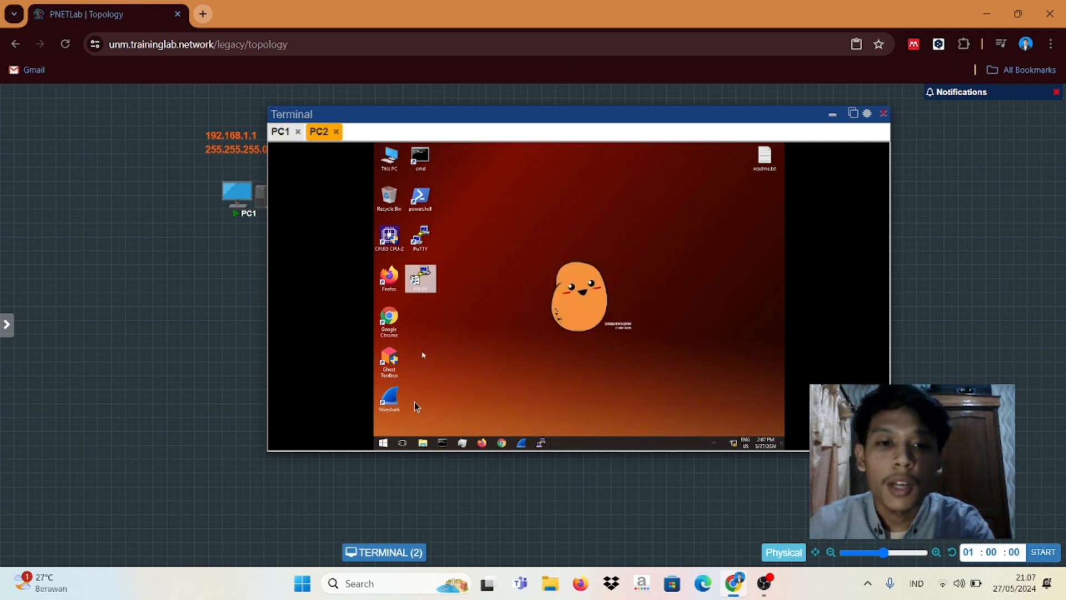
pyautogui.click(382, 443)
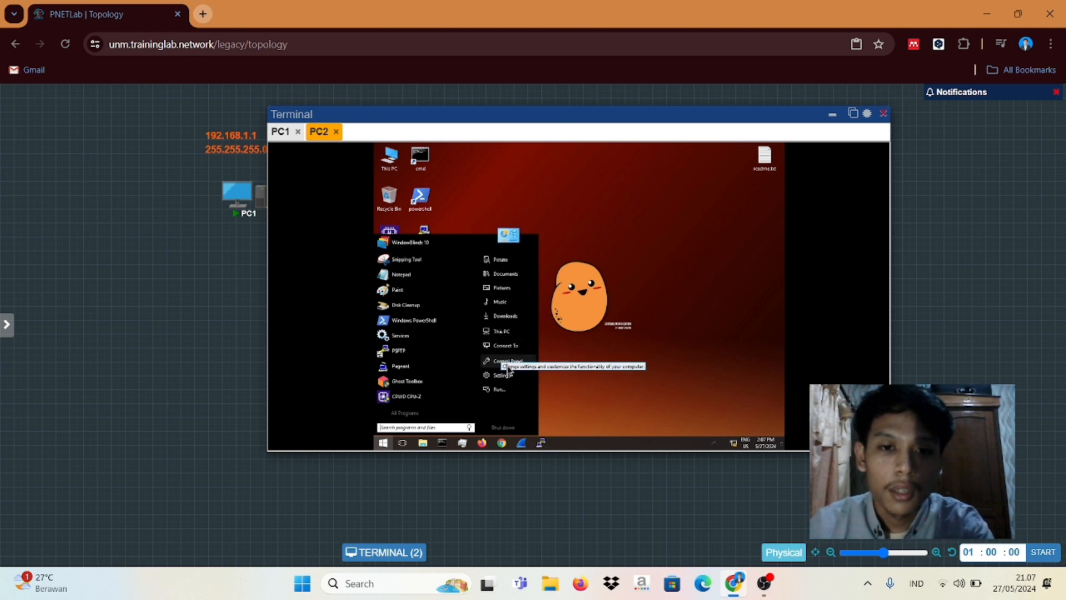
pyautogui.click(509, 369)
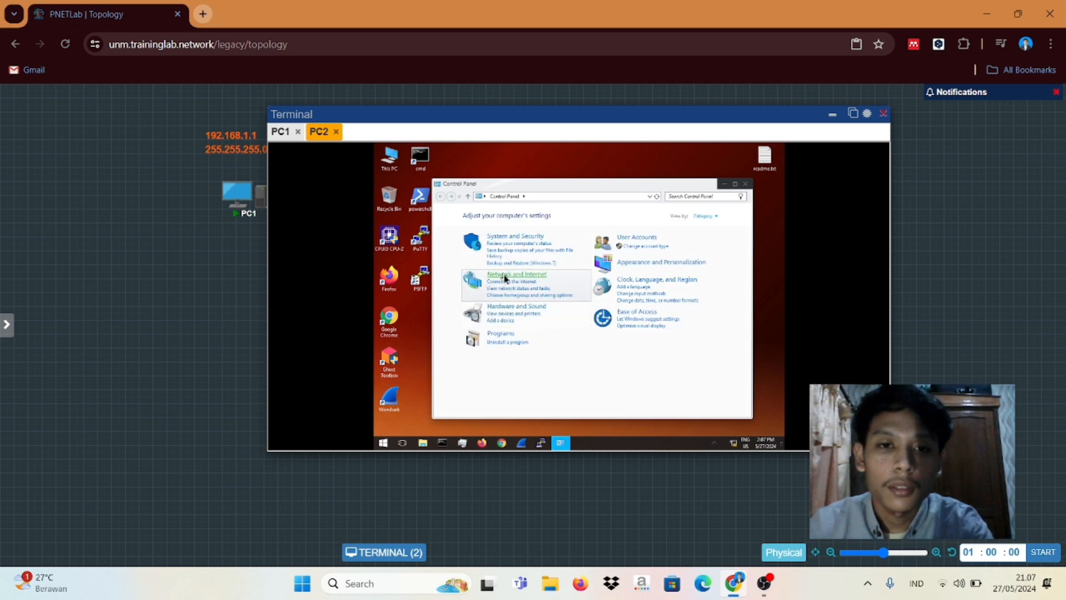
pyautogui.click(661, 261)
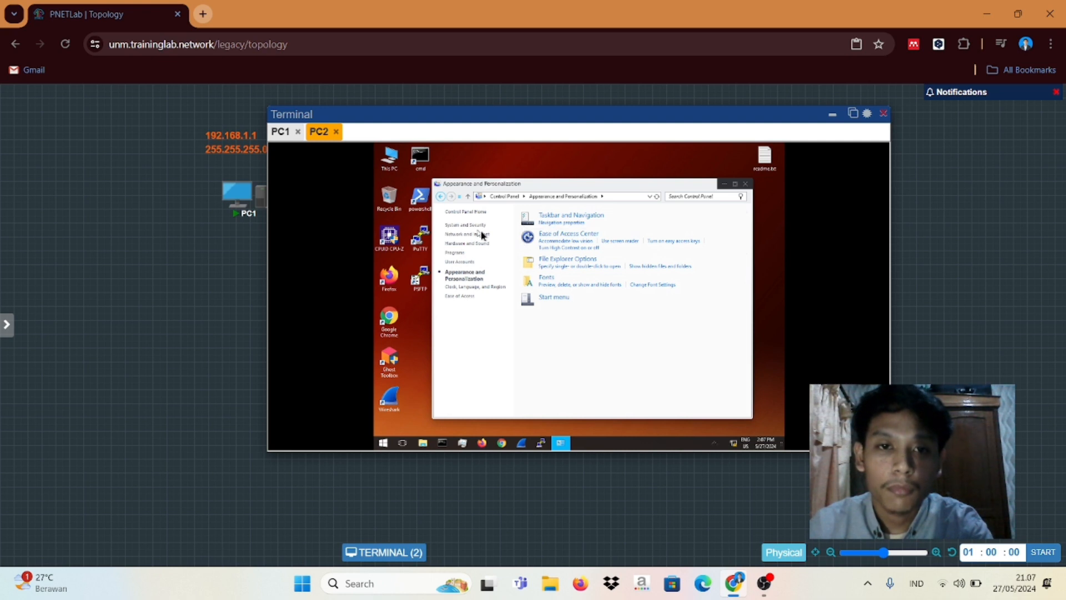
pyautogui.click(441, 197)
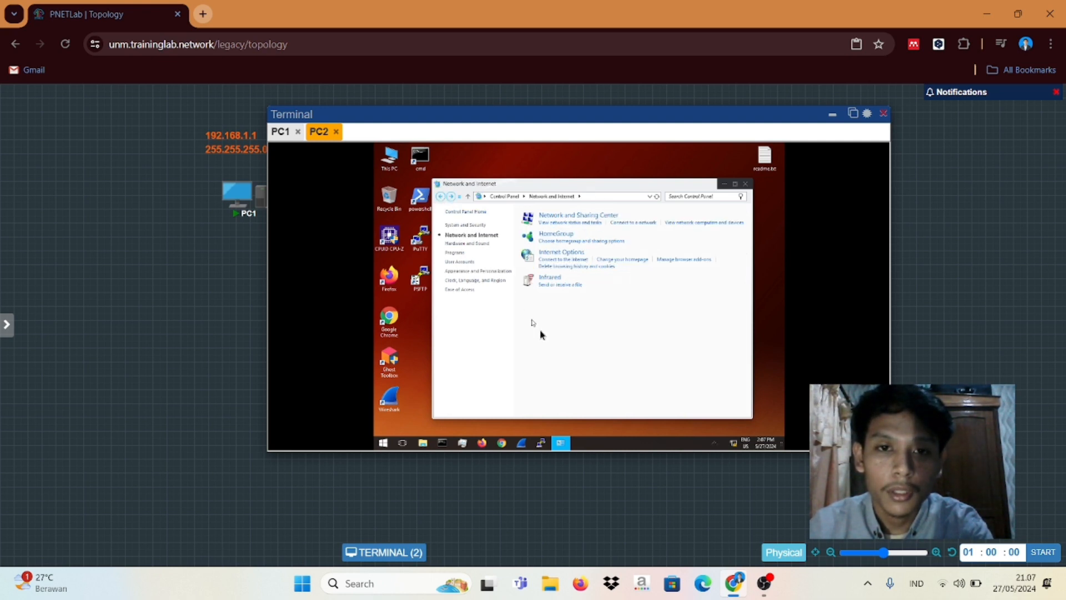
pyautogui.click(552, 224)
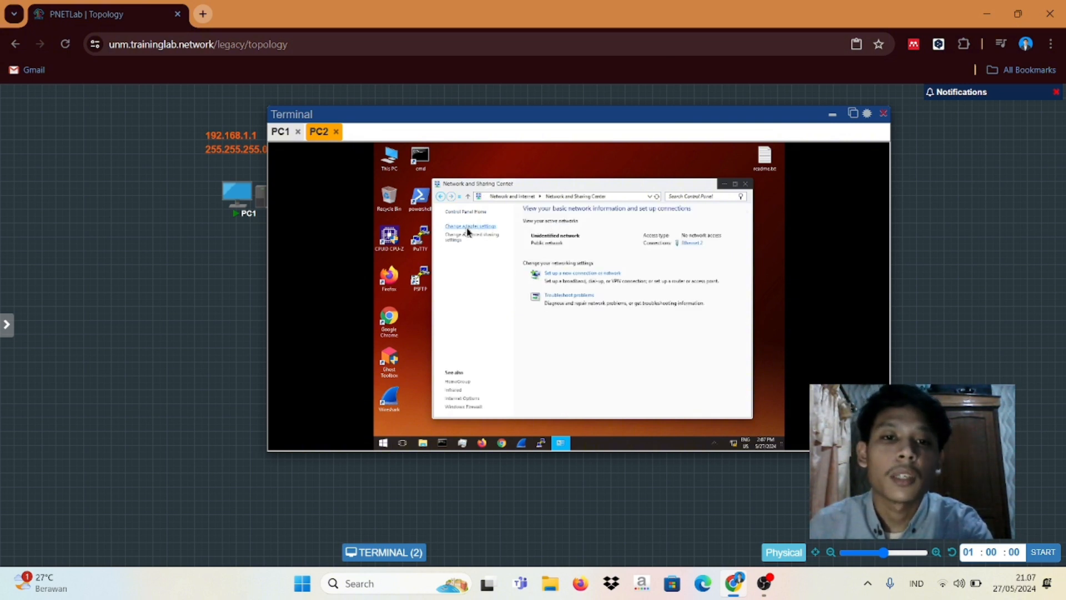
pyautogui.click(471, 226)
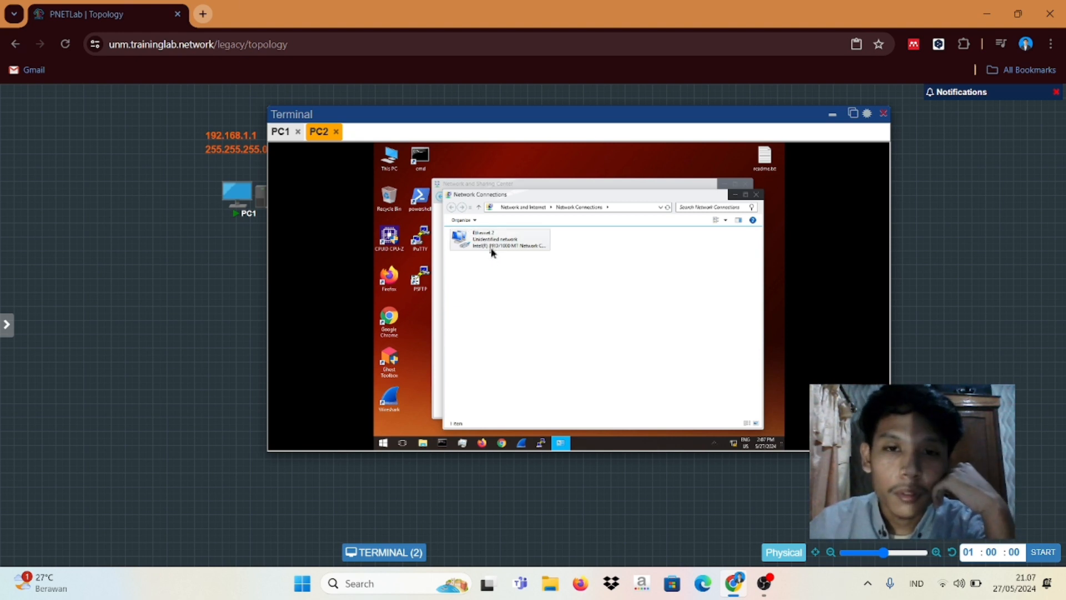
pyautogui.rightClick(491, 253)
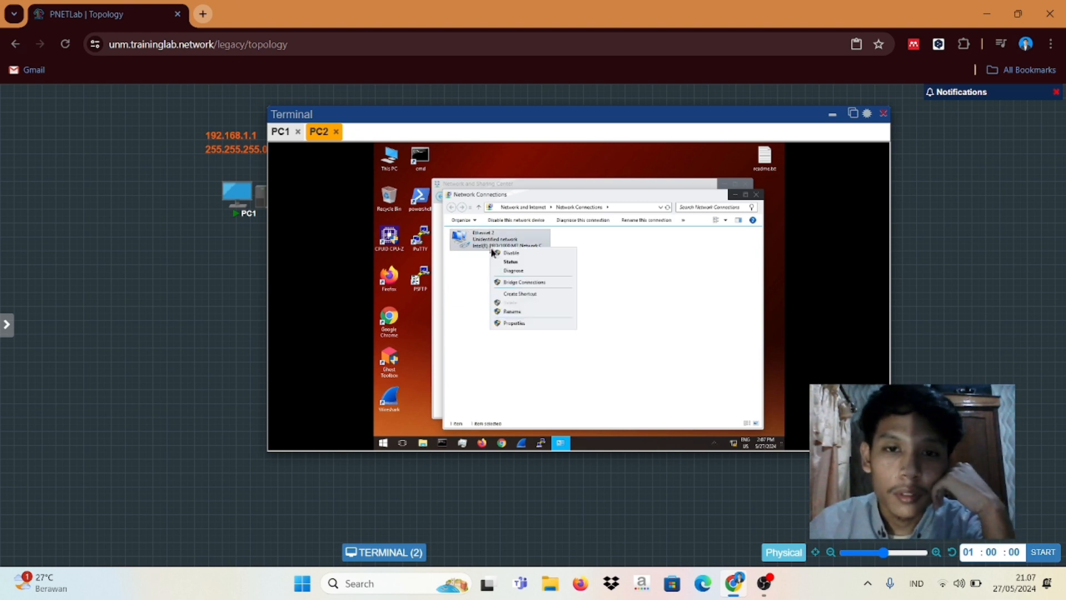
pyautogui.click(511, 324)
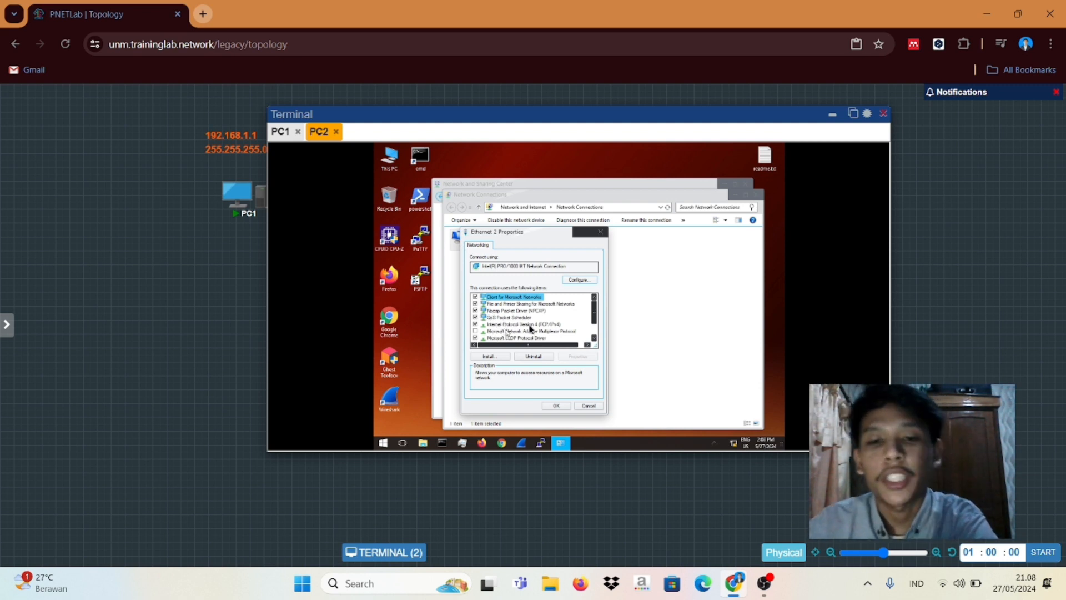
pyautogui.click(517, 324)
pyautogui.doubleClick(517, 325)
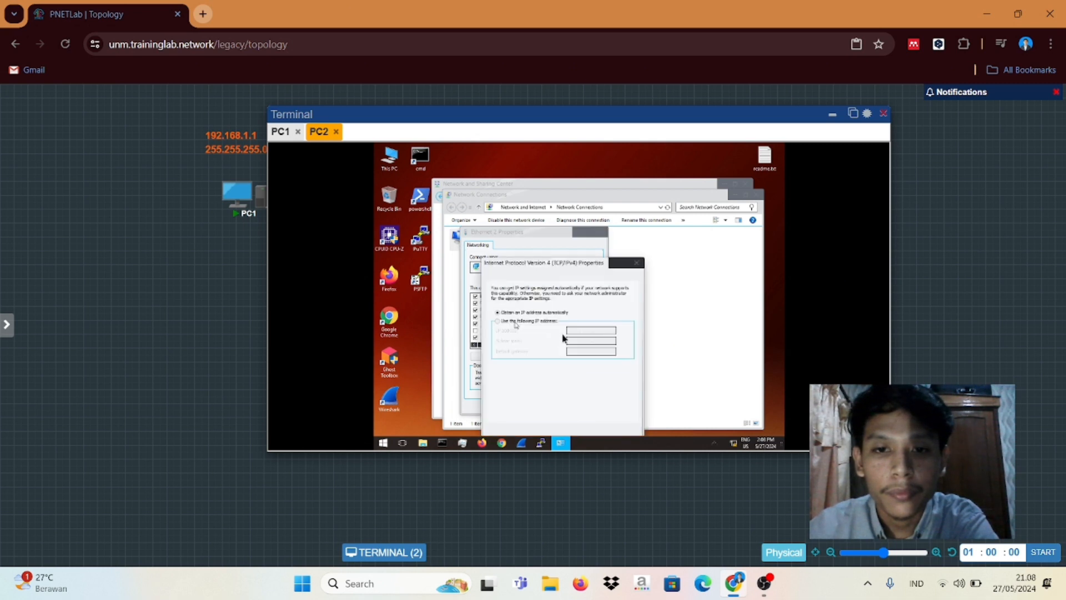
pyautogui.click(497, 321)
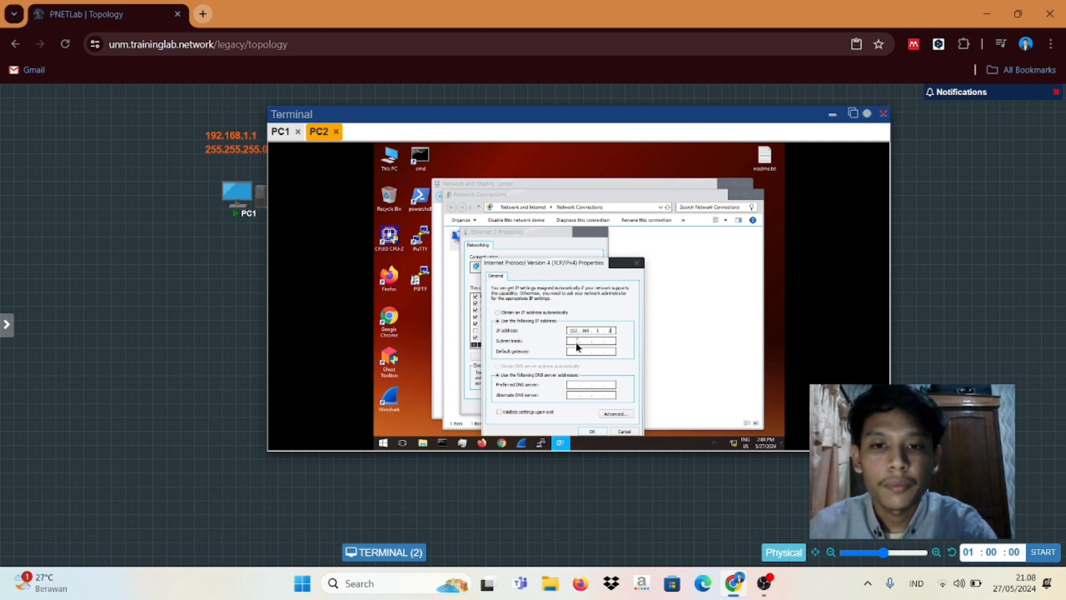
pyautogui.press('Tab')
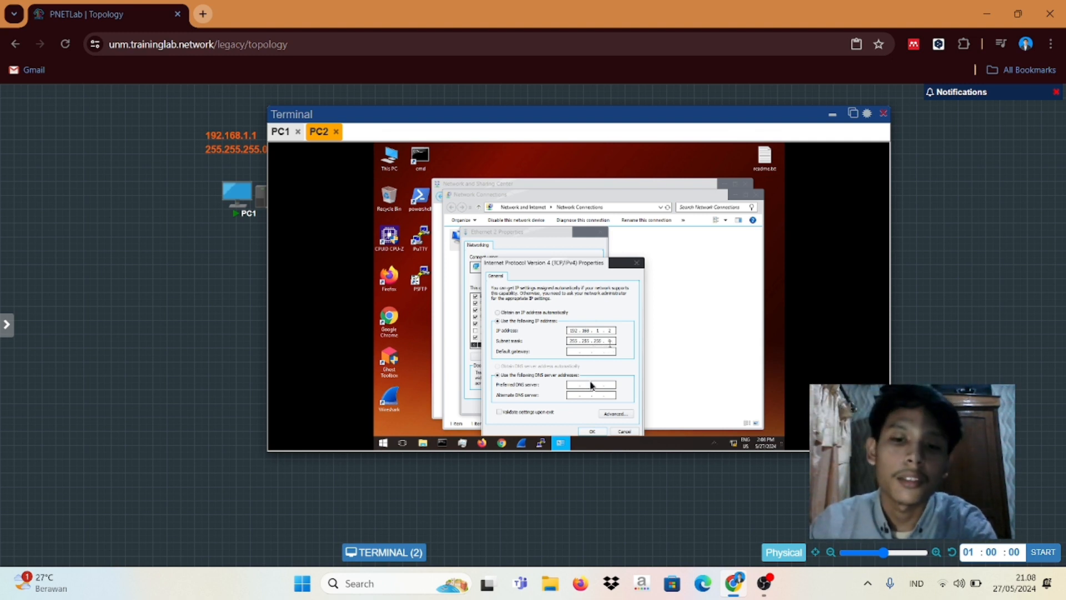
pyautogui.click(590, 433)
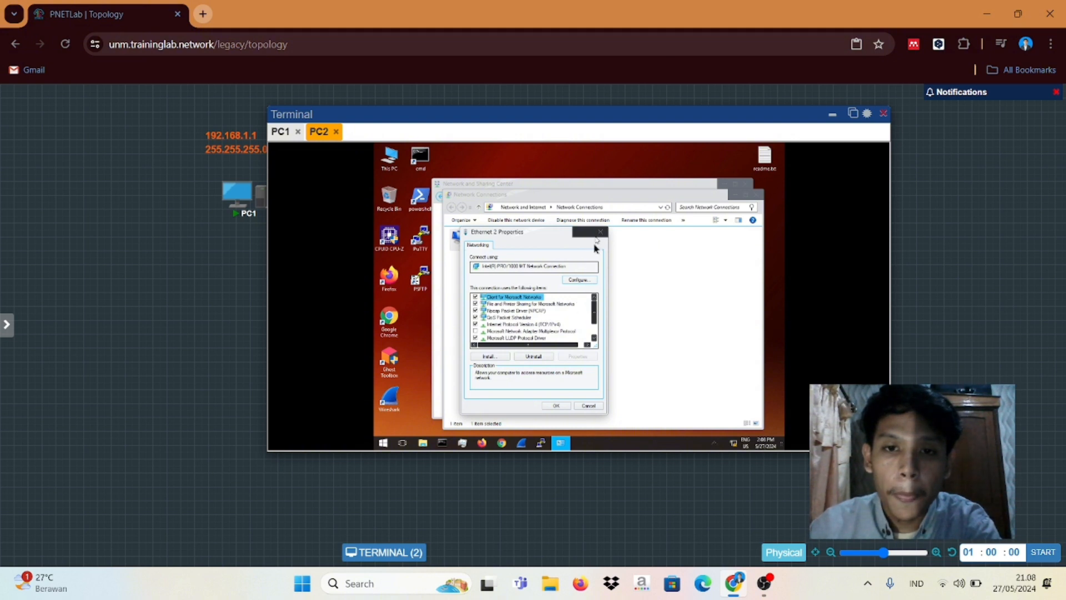
pyautogui.click(556, 406)
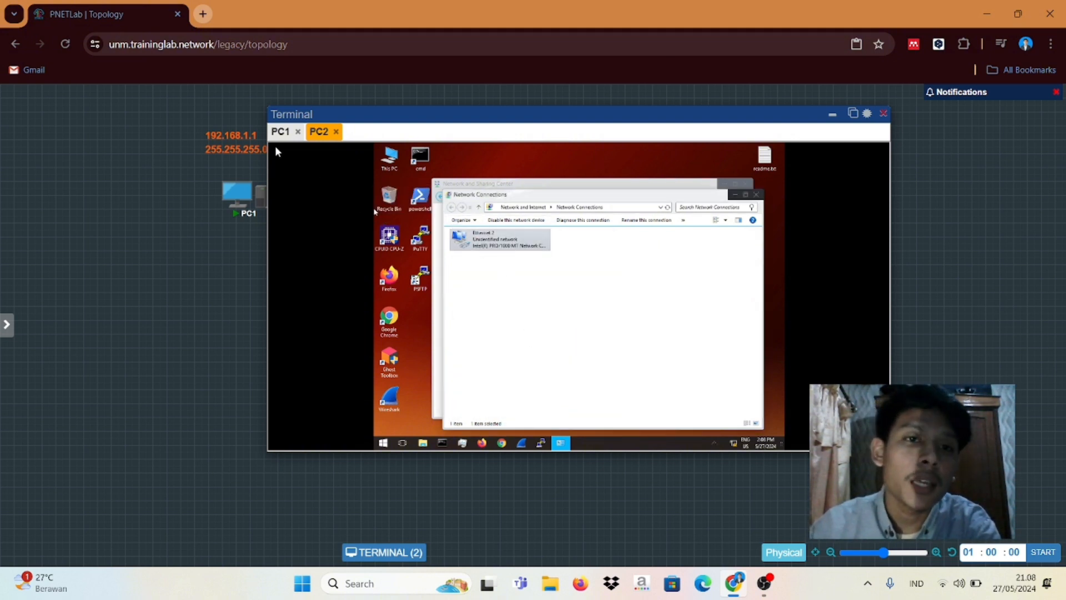
# Step: On PC1, open a command prompt and ping 192.168.1.2, which times out
pyautogui.click(281, 132)
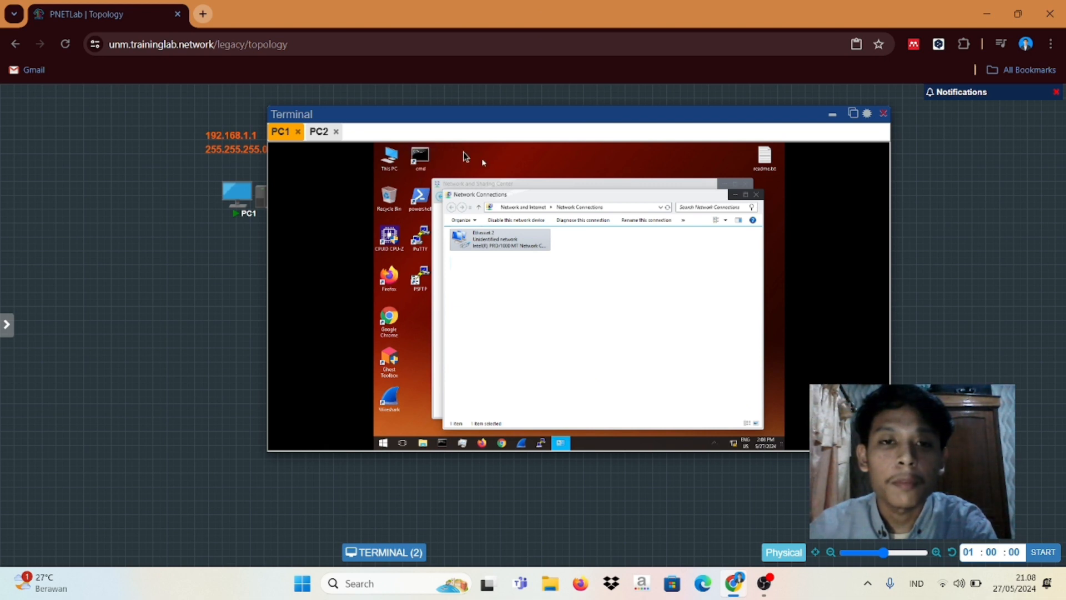
pyautogui.doubleClick(421, 159)
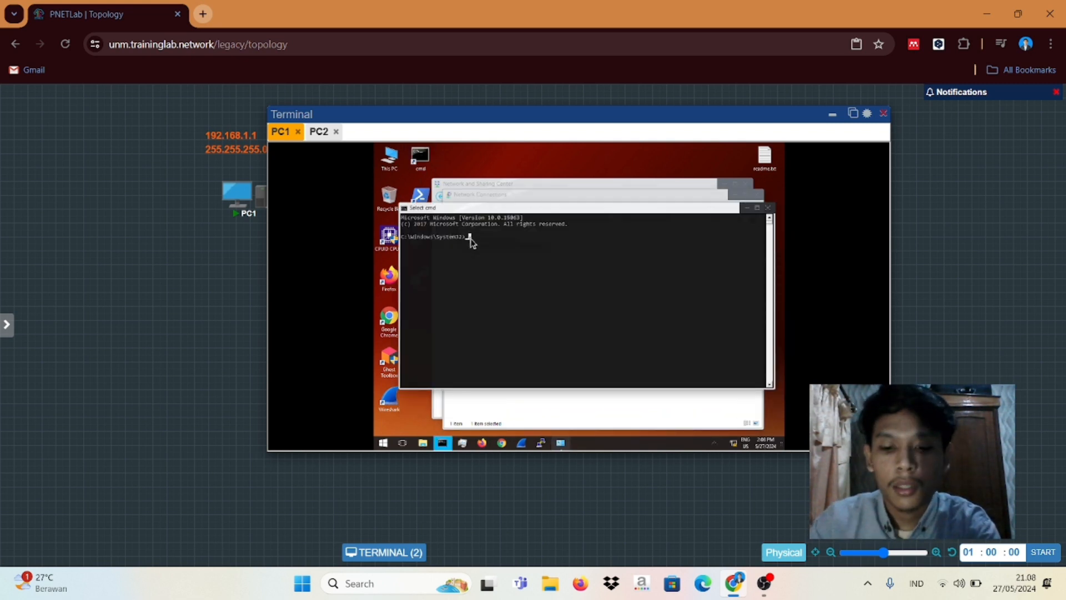
pyautogui.write('pin')
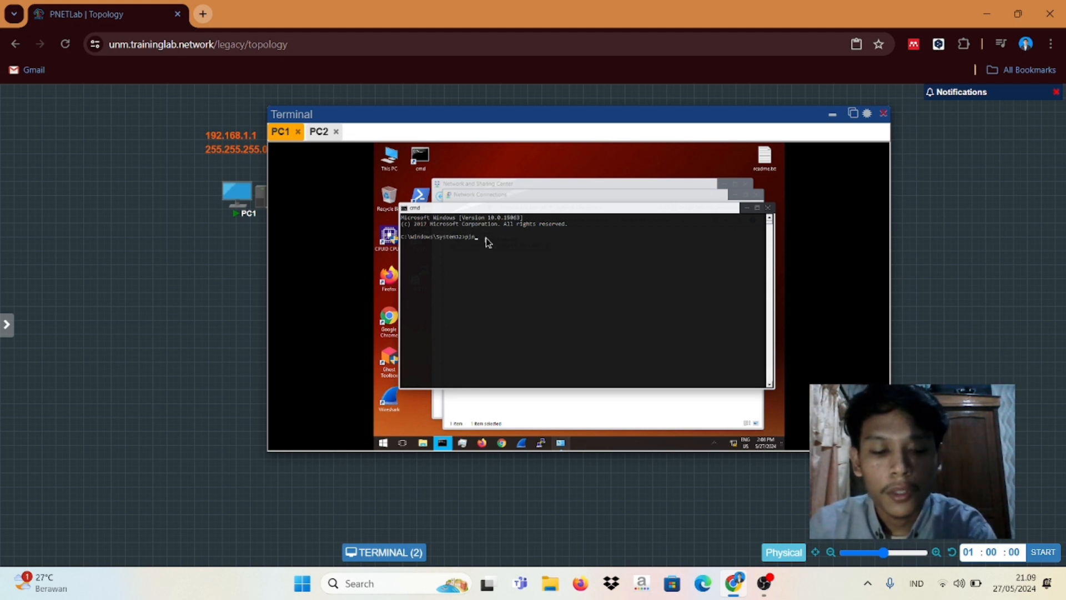
pyautogui.write('g 192.168.1.2')
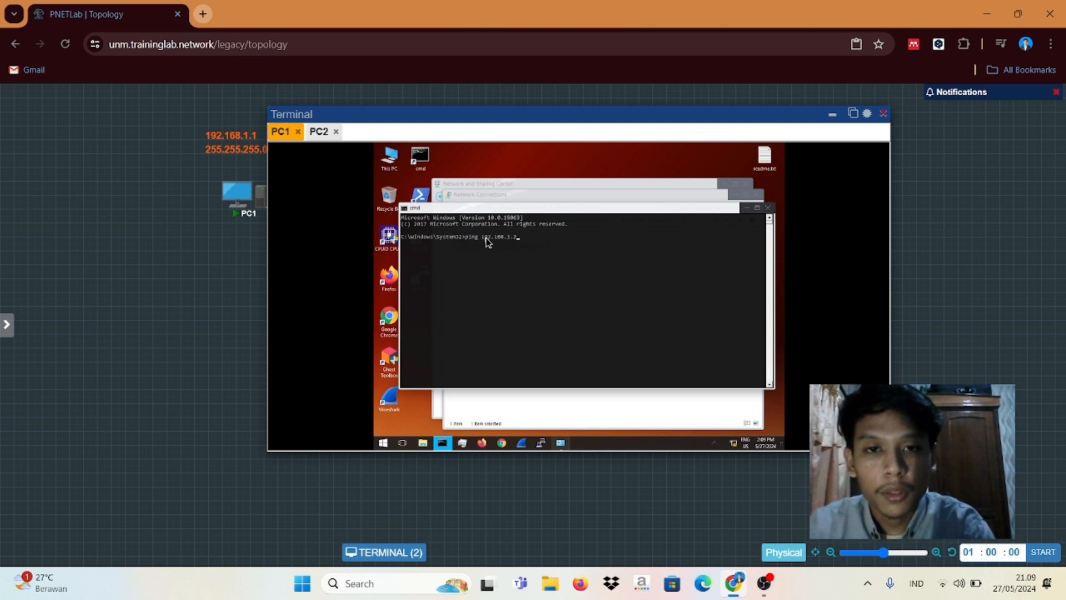
pyautogui.press('Return')
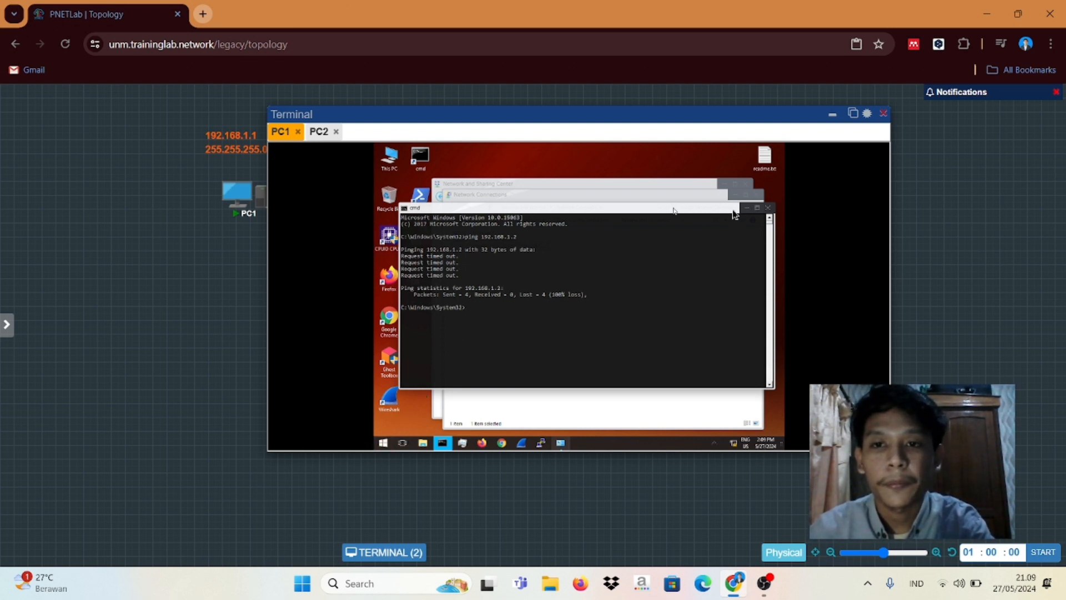
# Step: On PC1, turn Windows Firewall off for private and public networks via System and Security
pyautogui.click(383, 443)
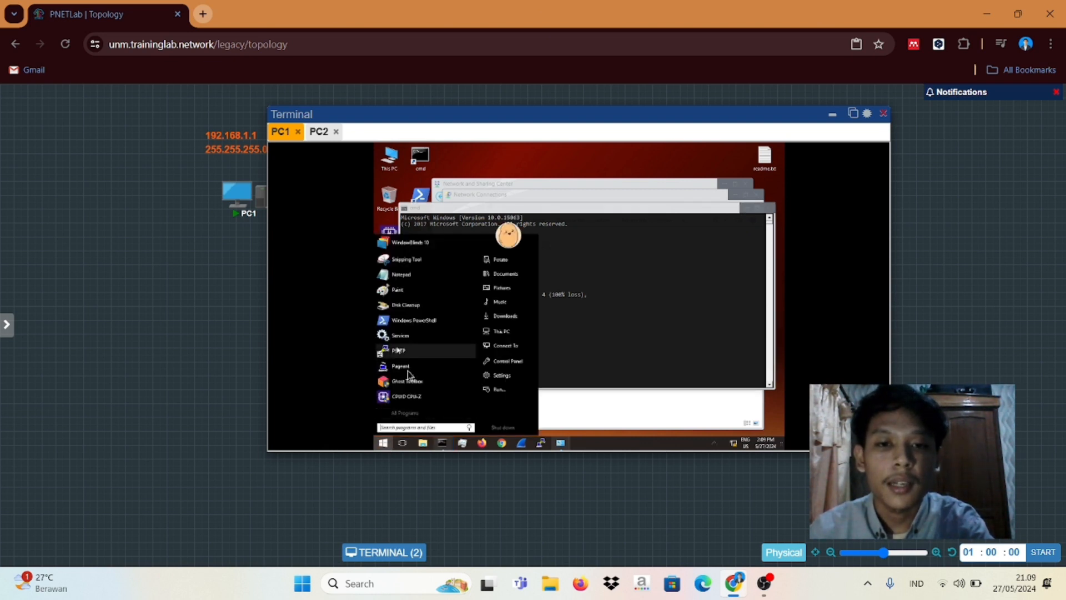
pyautogui.click(503, 362)
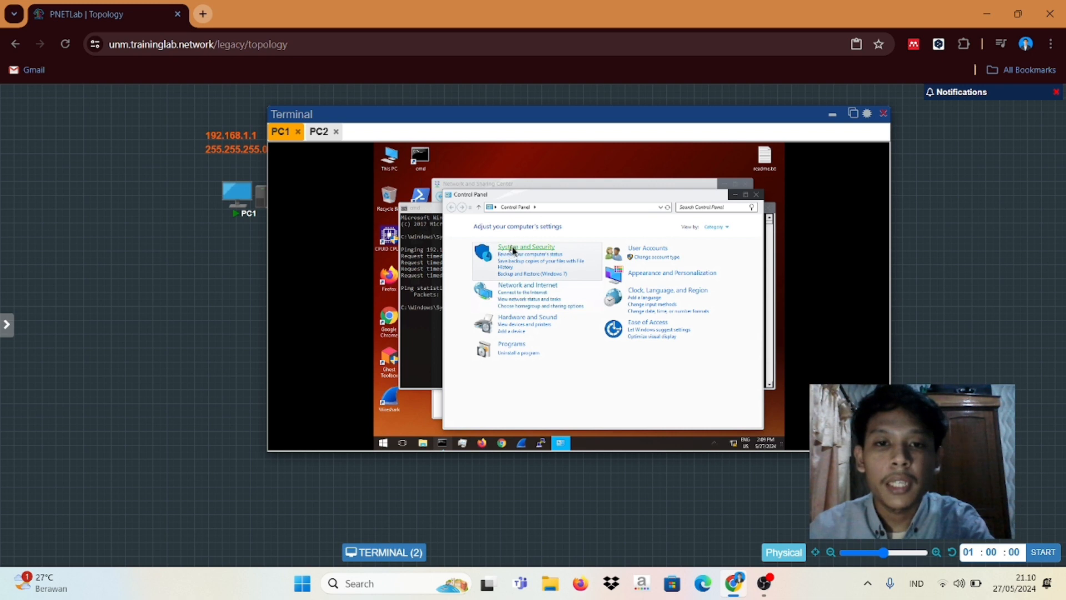
pyautogui.click(513, 249)
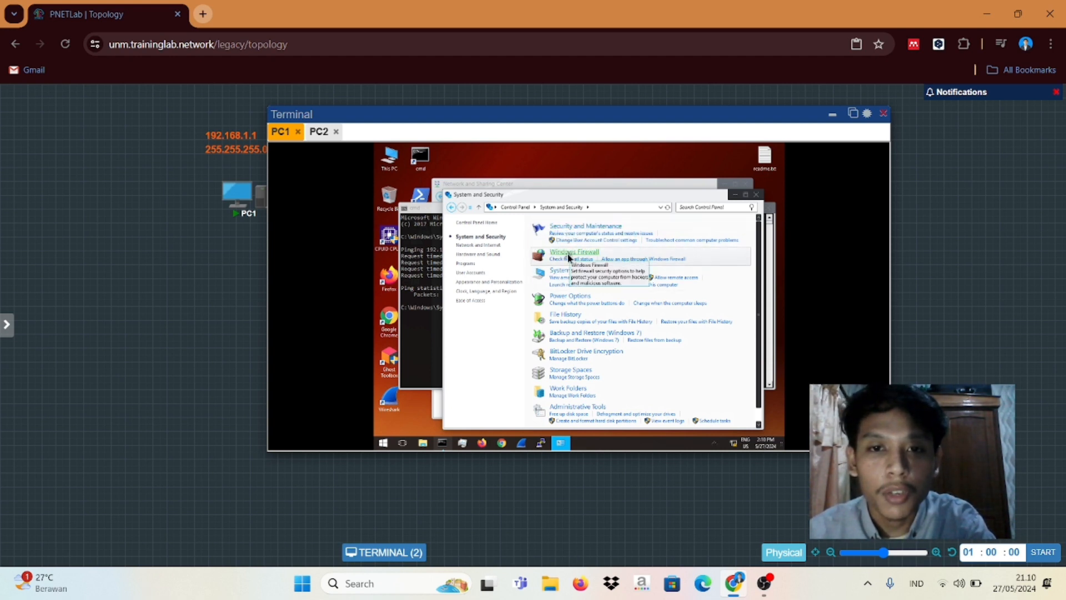
pyautogui.click(568, 257)
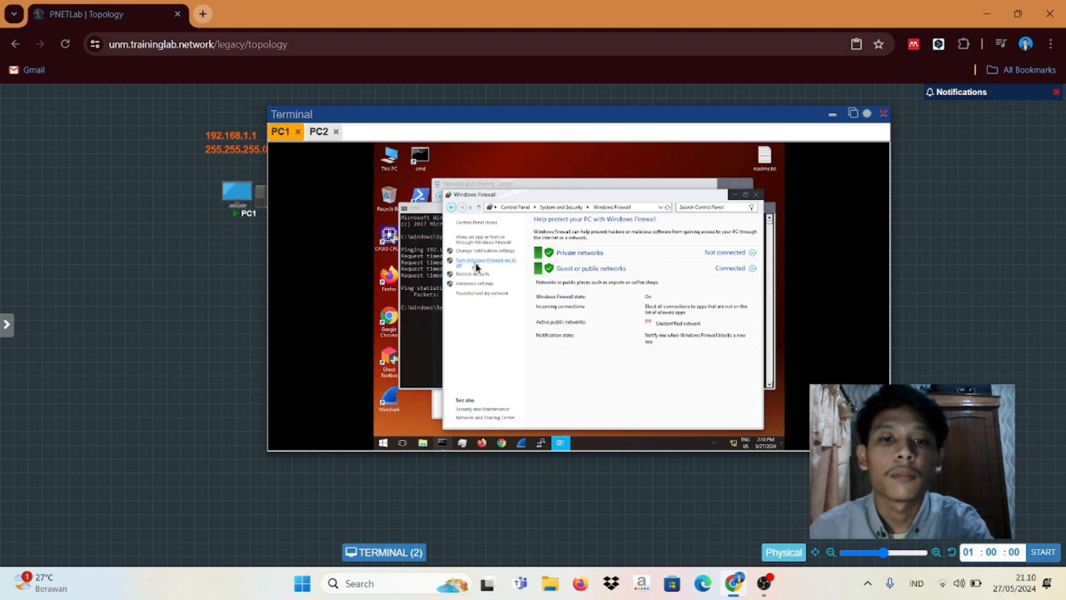
pyautogui.click(476, 265)
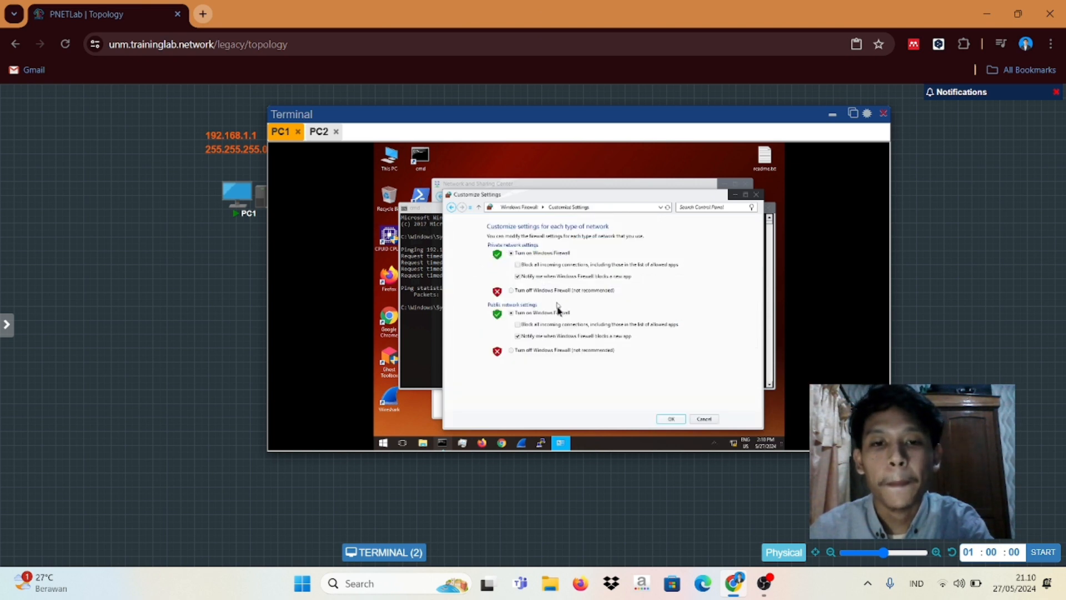
pyautogui.click(511, 291)
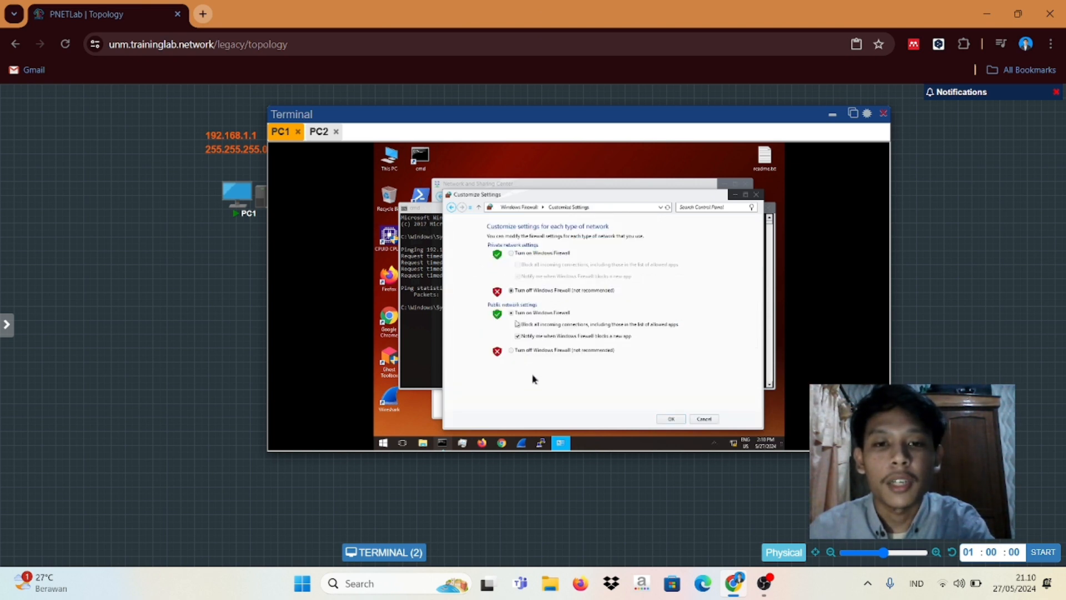
pyautogui.click(512, 351)
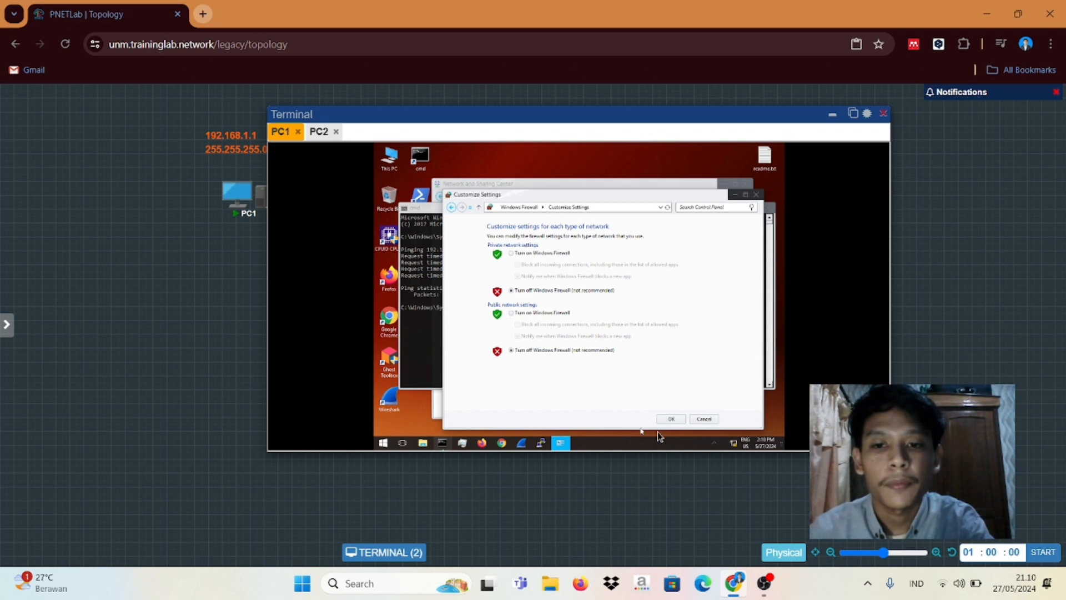
pyautogui.click(668, 420)
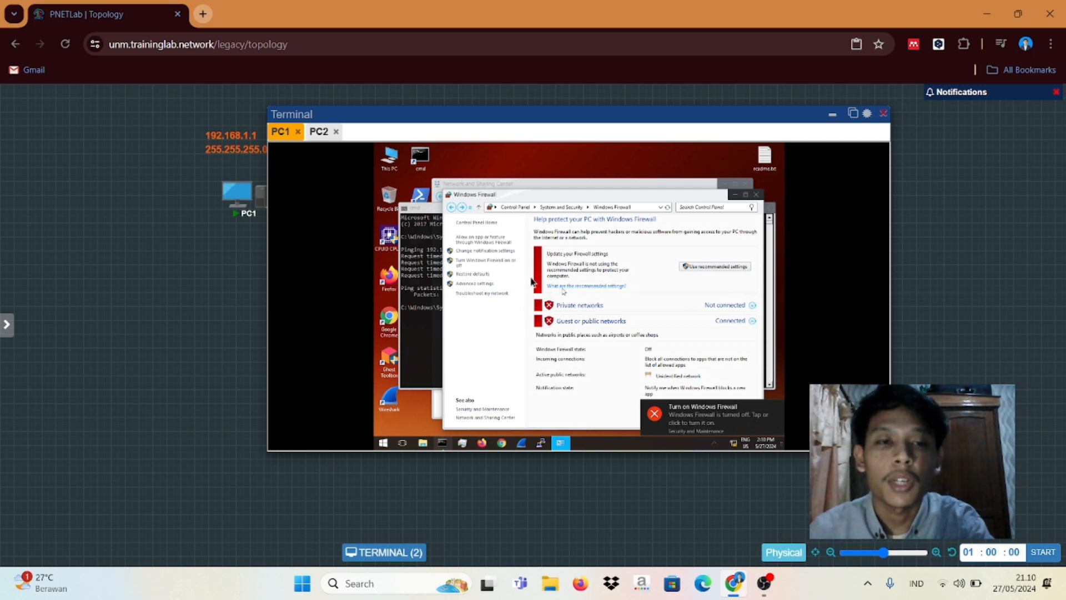
# Step: Switch to PC2's console and clear the Ethernet connection's selection
pyautogui.click(316, 142)
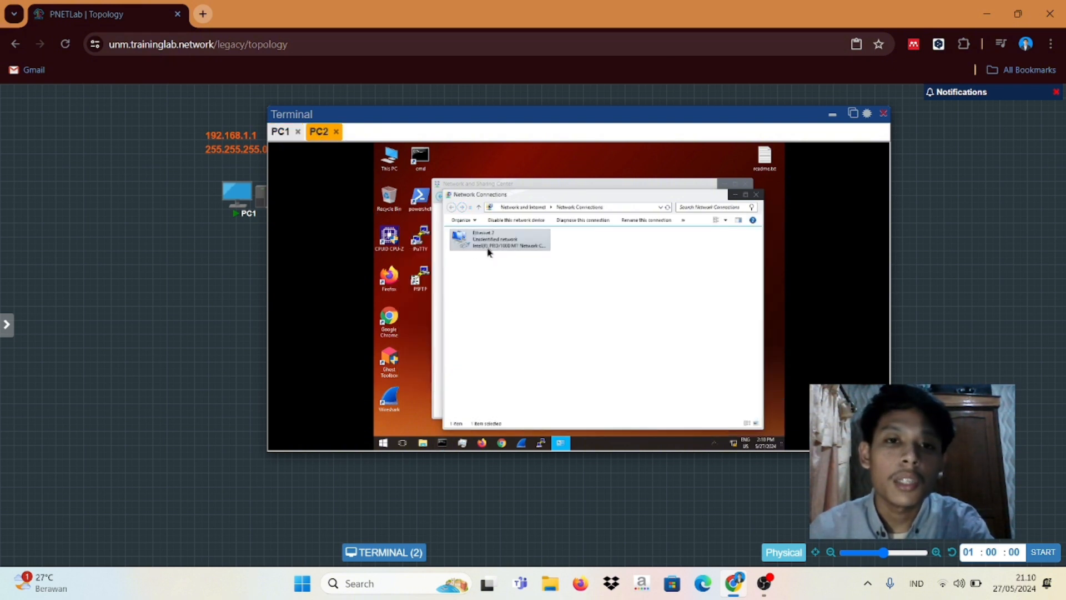
pyautogui.rightClick(487, 247)
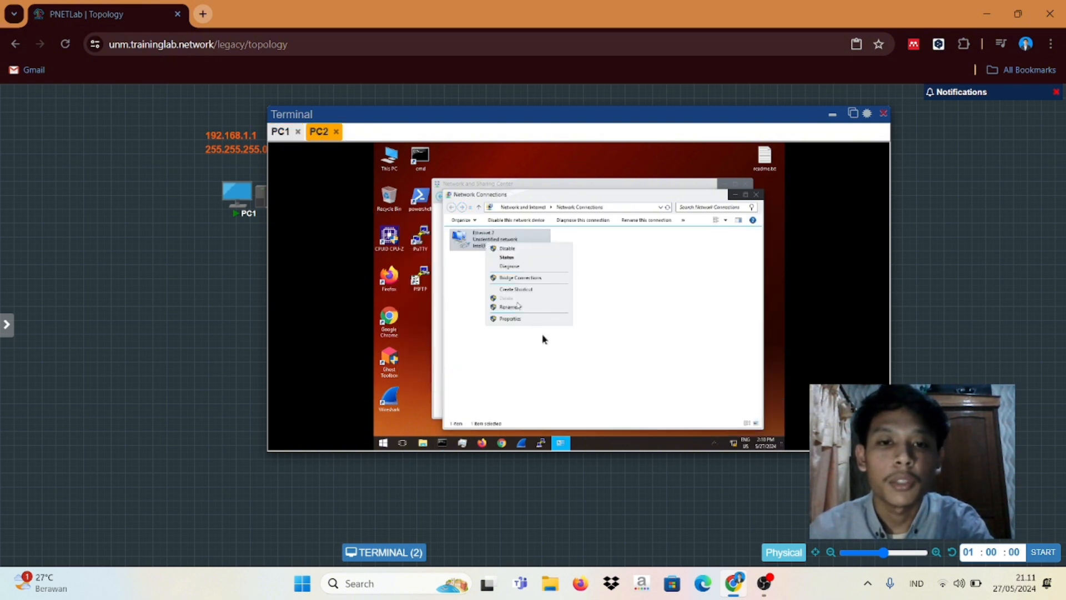
pyautogui.click(505, 327)
pyautogui.click(477, 342)
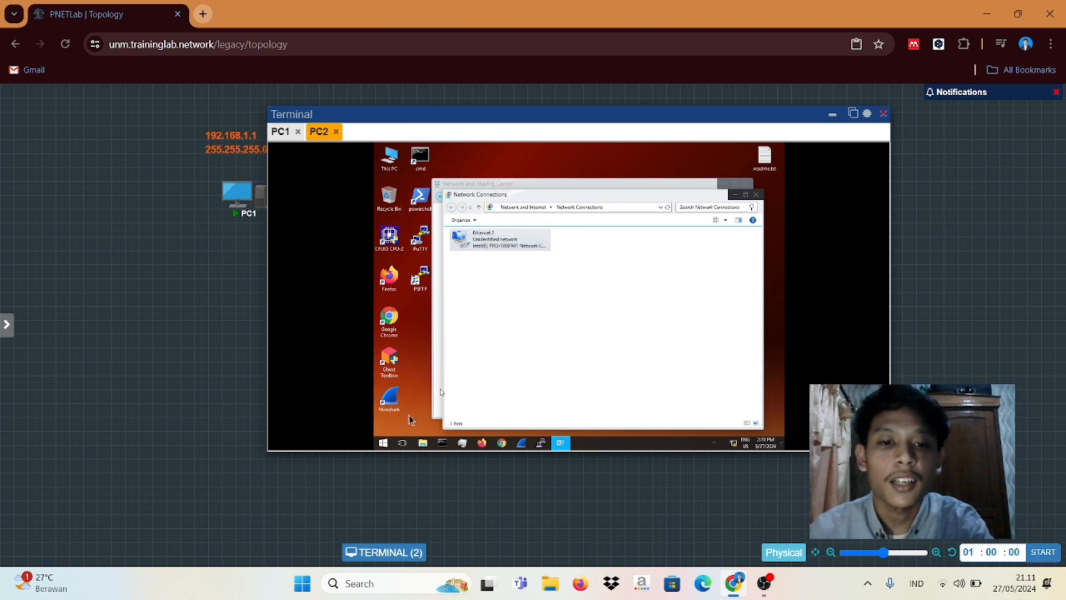
# Step: Turn PC2's Windows Firewall off for private and public networks, then return to PC1
pyautogui.click(385, 443)
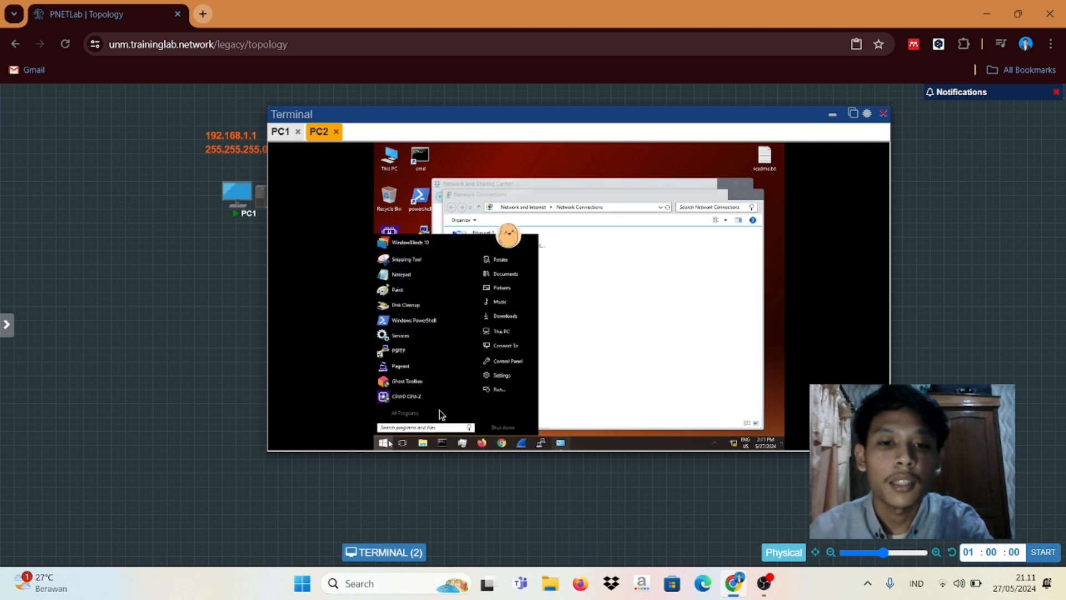
pyautogui.click(505, 363)
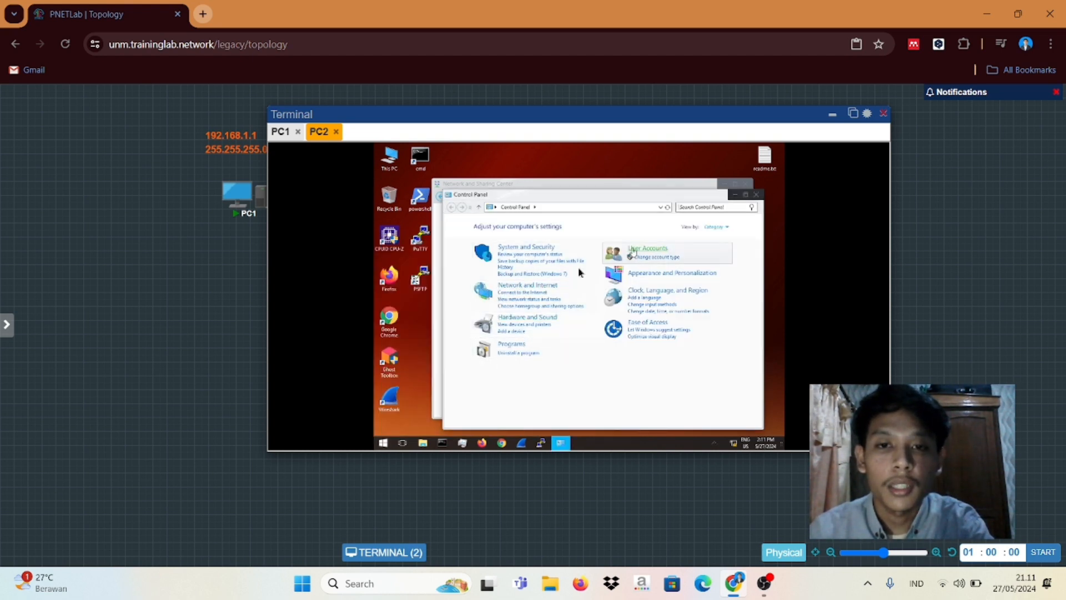
pyautogui.click(528, 248)
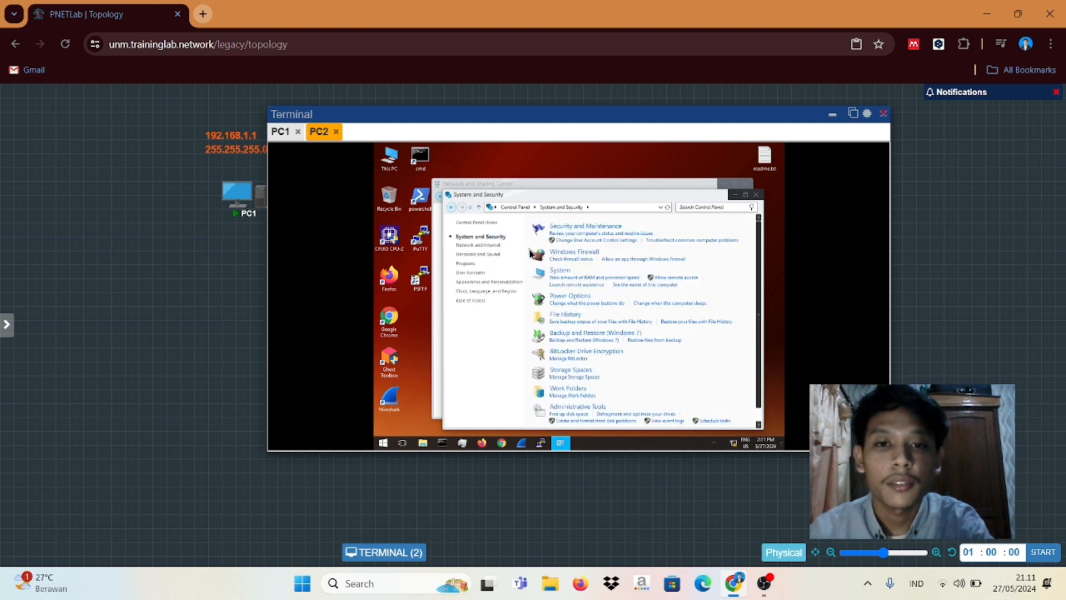
pyautogui.click(567, 256)
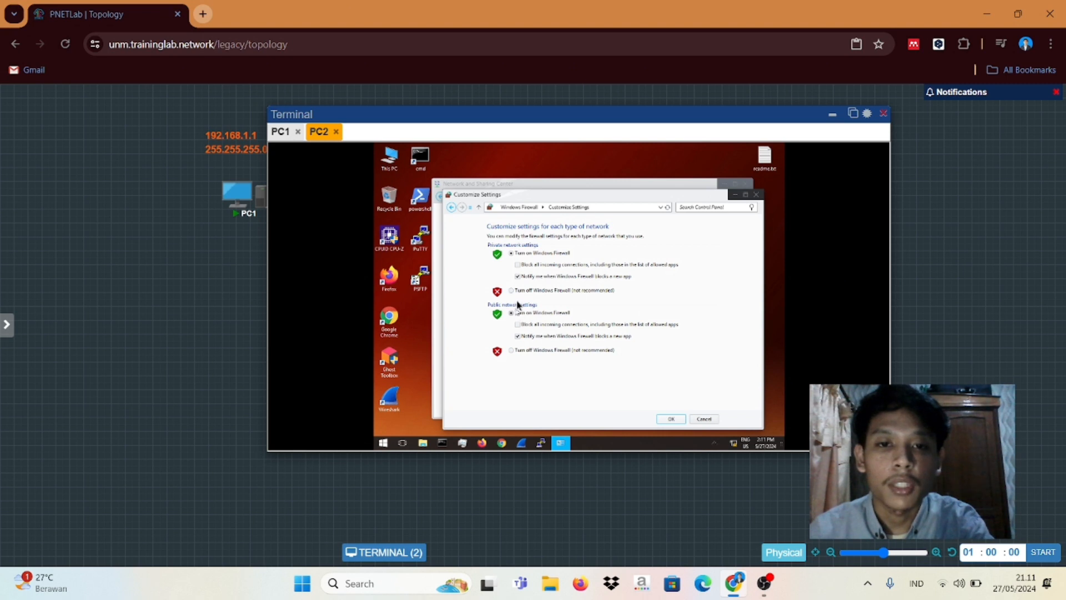
pyautogui.click(511, 290)
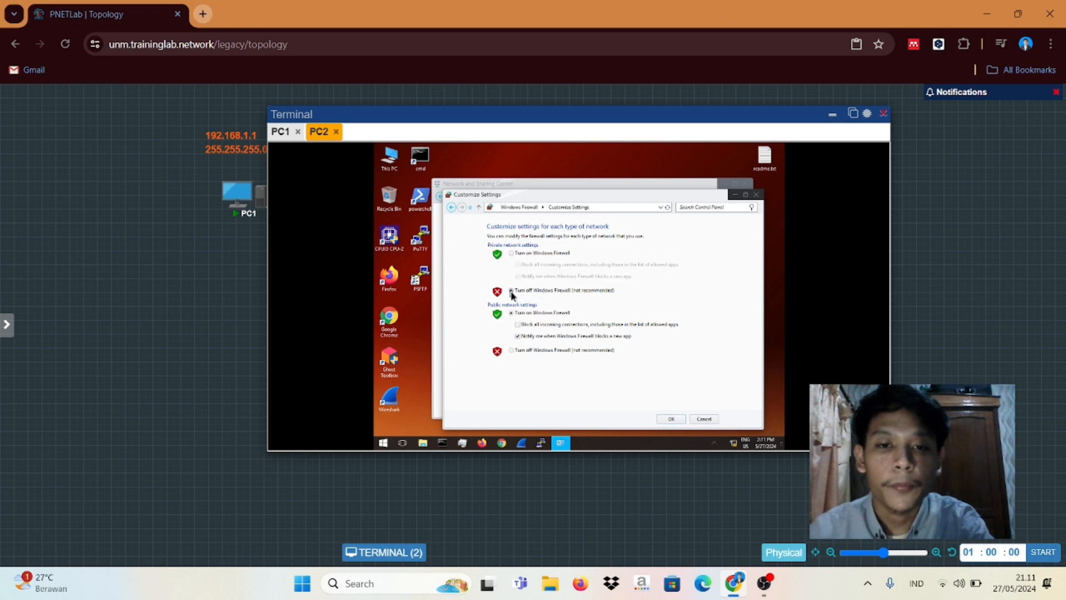
pyautogui.click(512, 351)
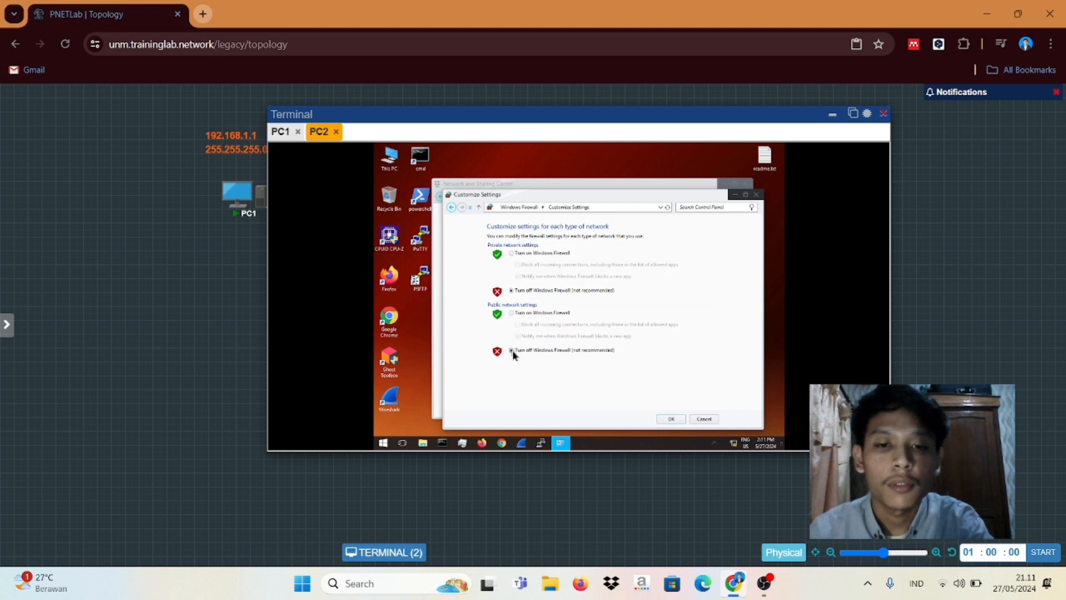
pyautogui.click(671, 419)
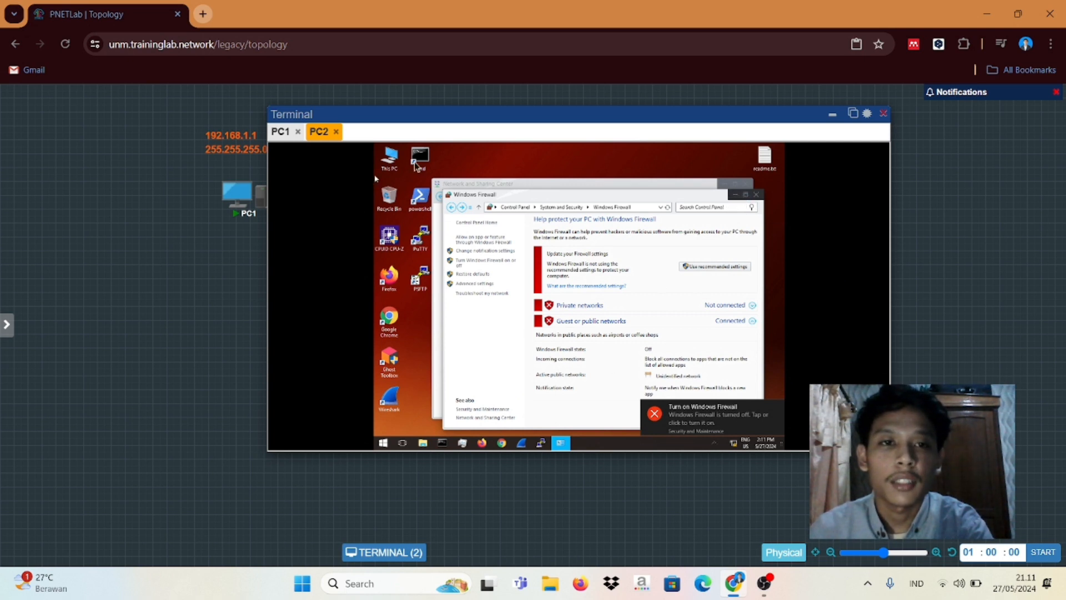
pyautogui.click(280, 132)
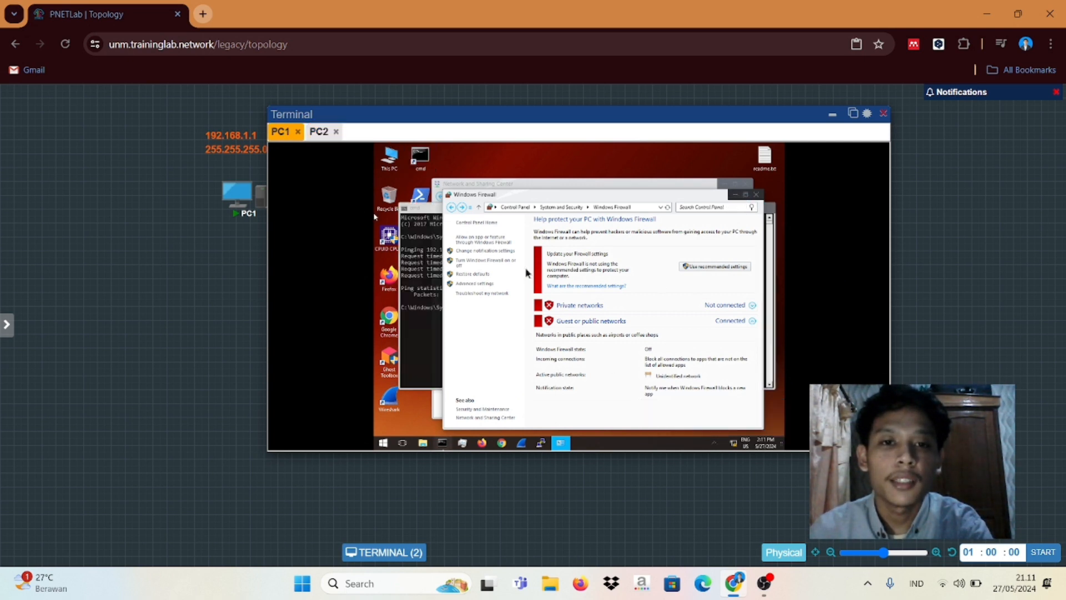
# Step: Close PC1's Firewall window and rerun ping 192.168.1.2, now getting 4 replies
pyautogui.click(757, 196)
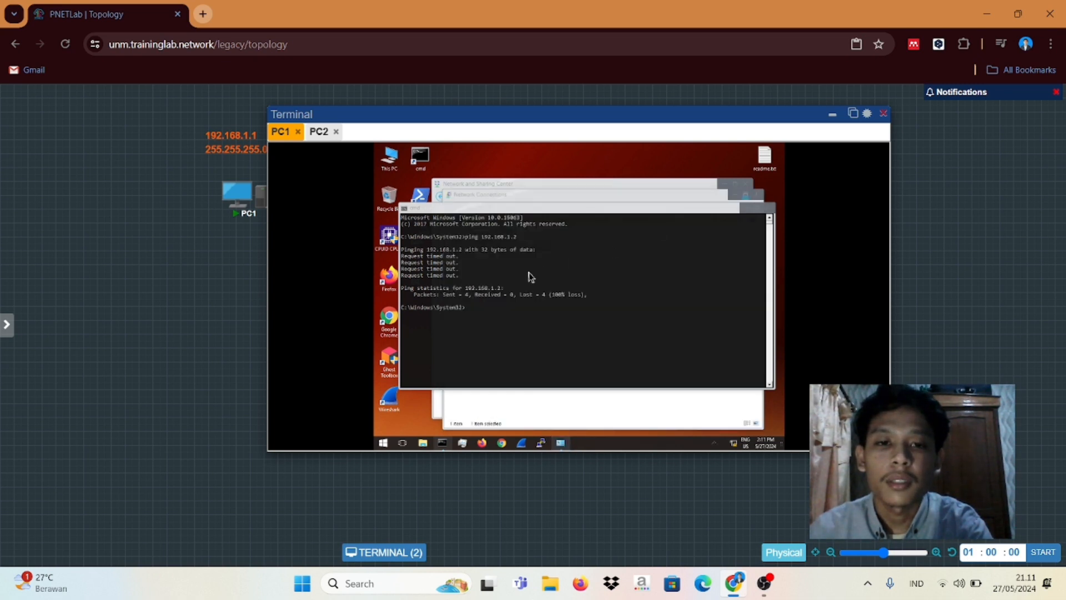
pyautogui.click(473, 315)
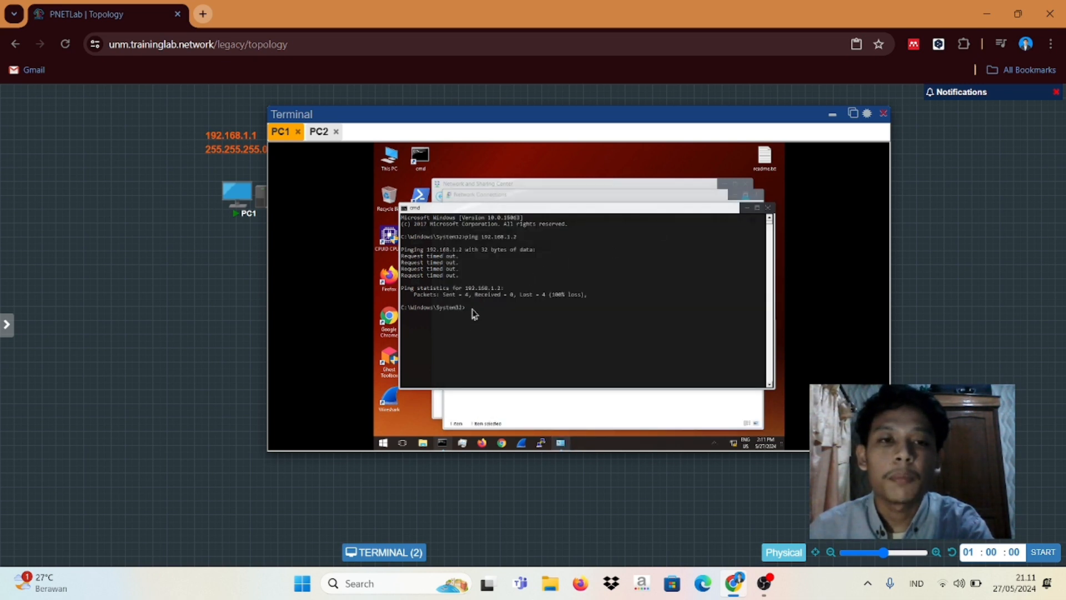
pyautogui.click(479, 308)
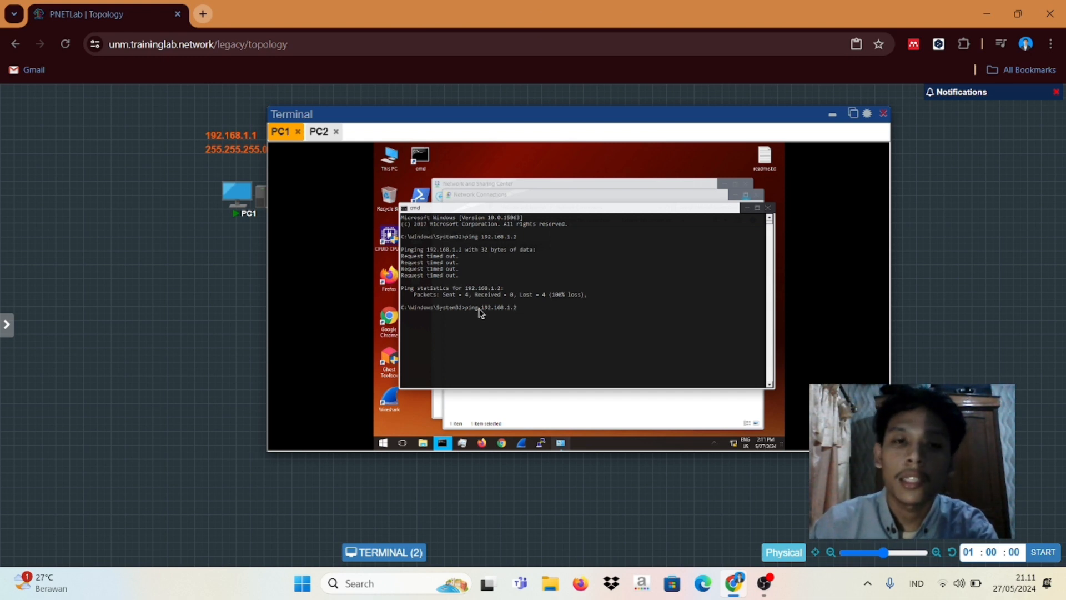
pyautogui.press('Return')
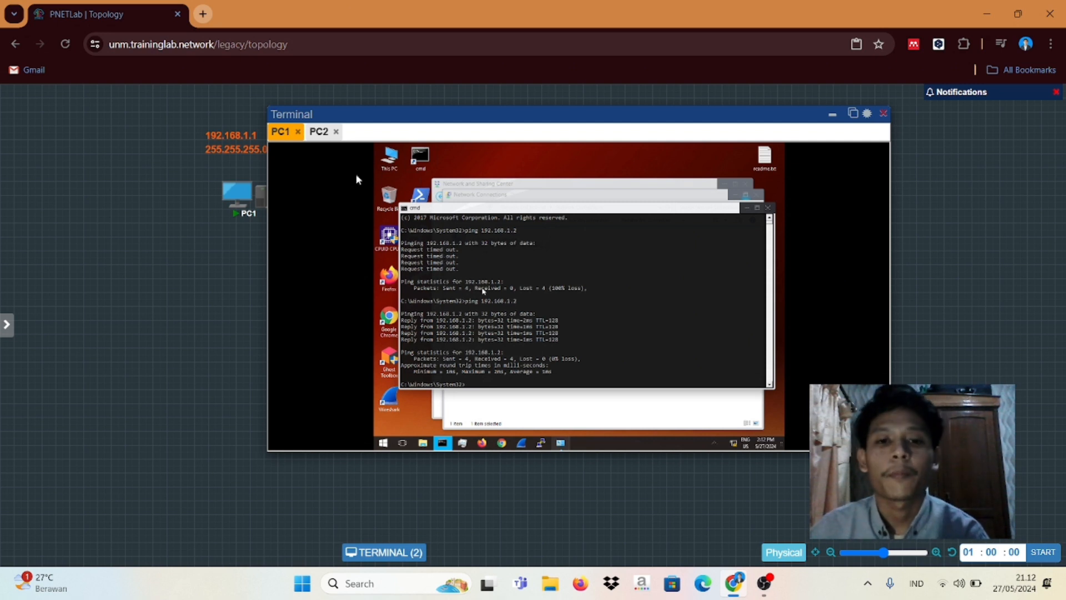
# Step: Close PC1's command prompt, network connections and Network and Sharing Center windows
pyautogui.click(769, 209)
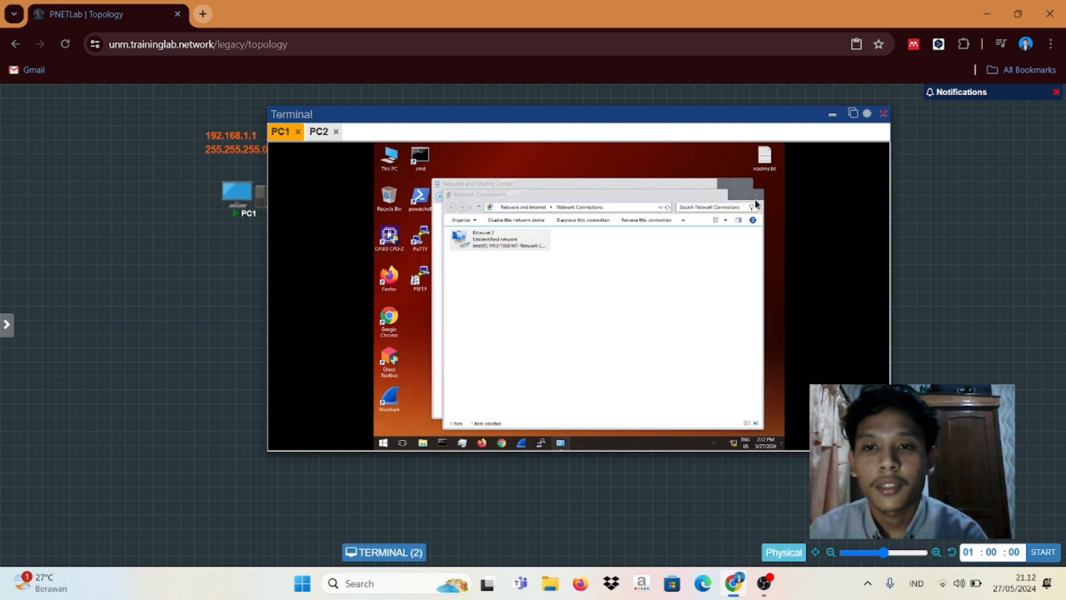
pyautogui.click(759, 197)
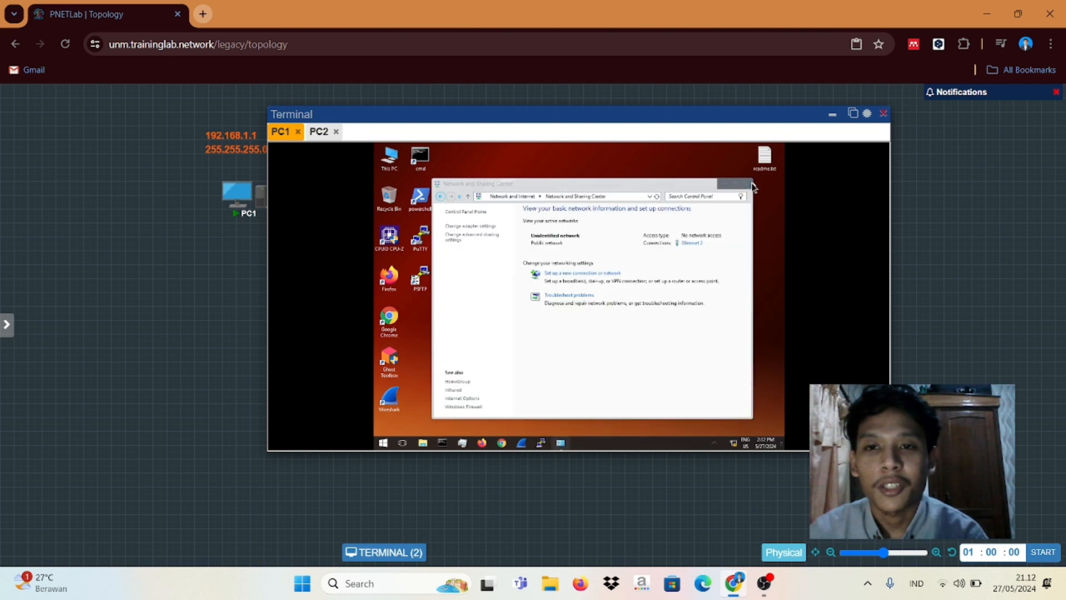
pyautogui.click(743, 185)
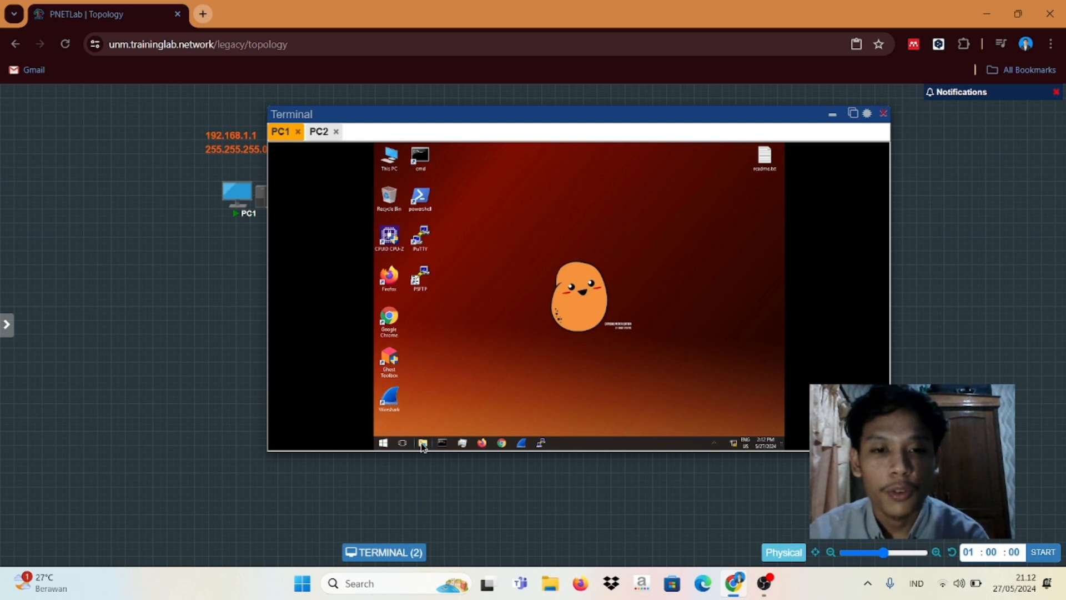
# Step: Browse to C:\Users\Potato and create a new folder named kelompok4
pyautogui.click(423, 446)
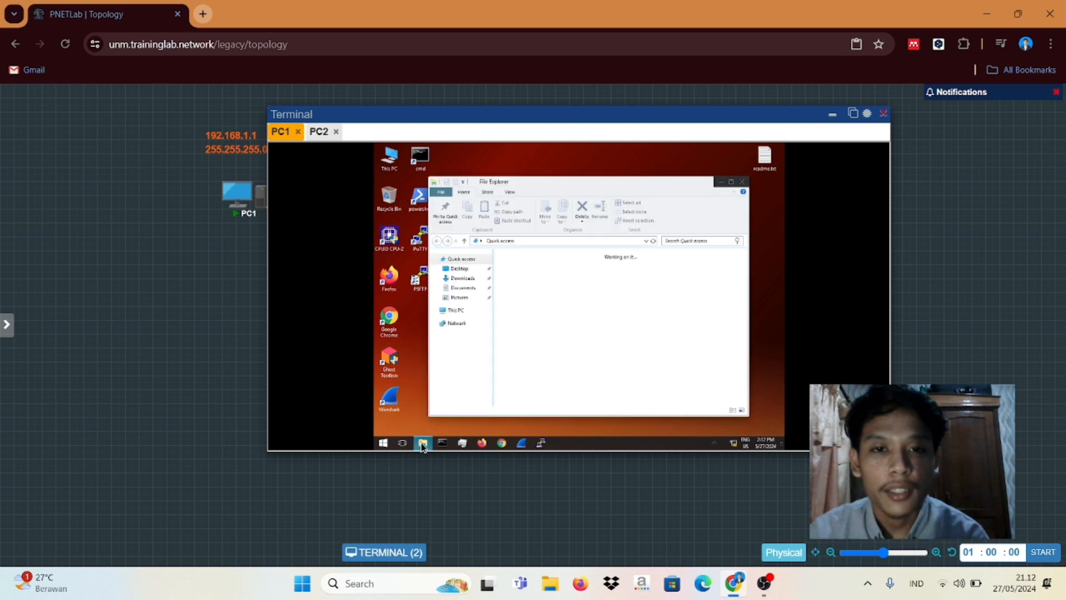
pyautogui.click(463, 315)
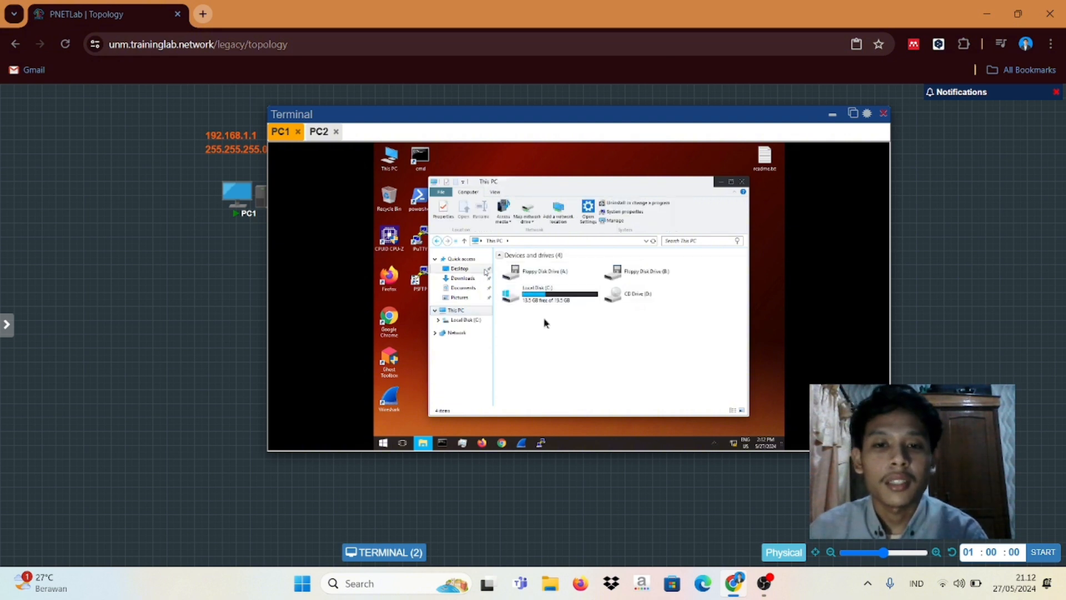
pyautogui.doubleClick(543, 294)
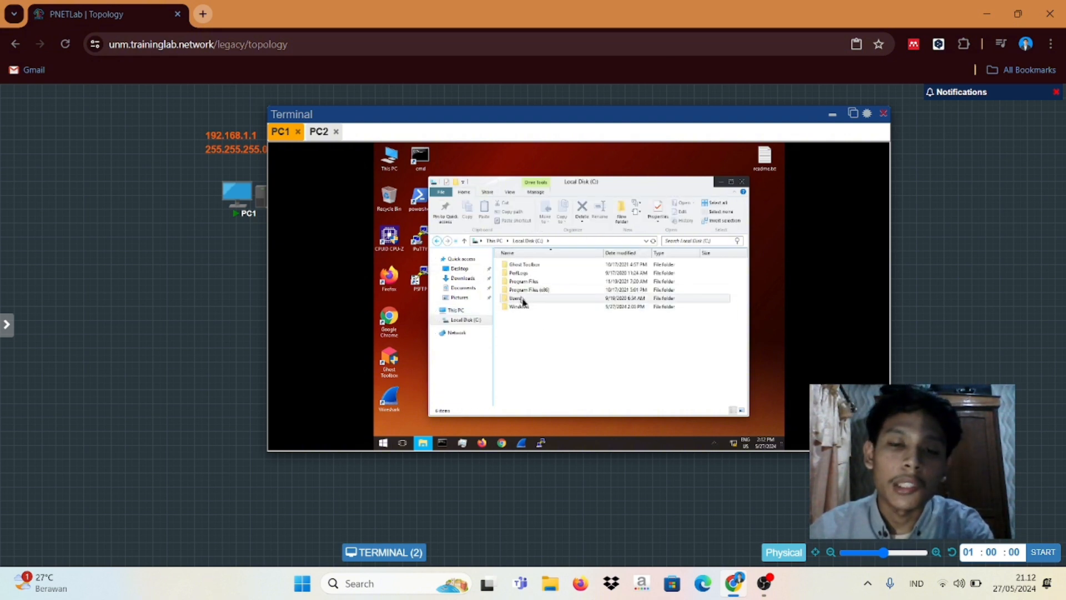
pyautogui.doubleClick(522, 301)
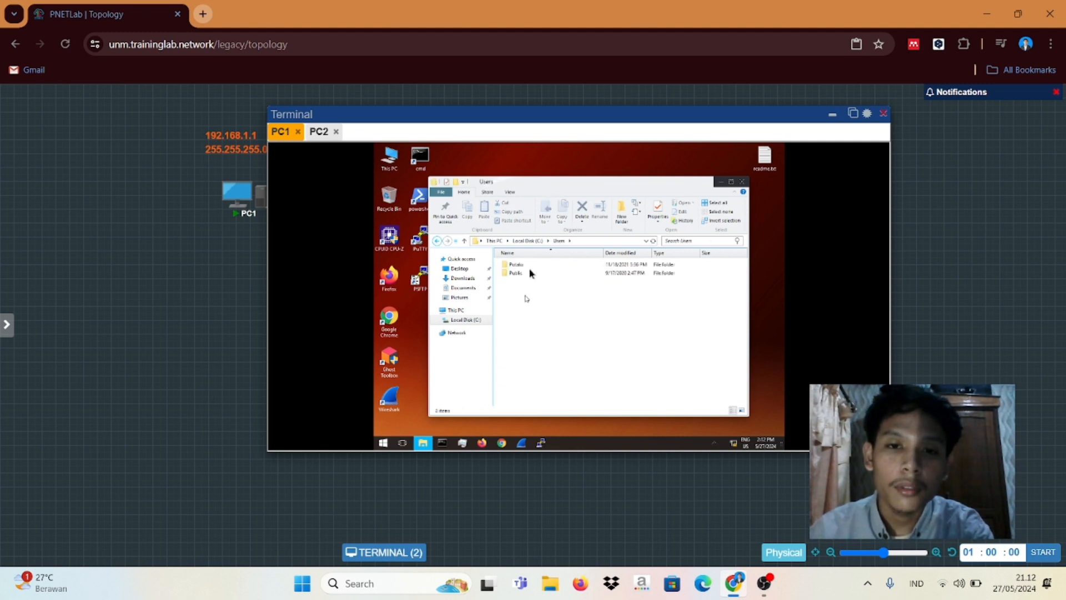
pyautogui.doubleClick(522, 265)
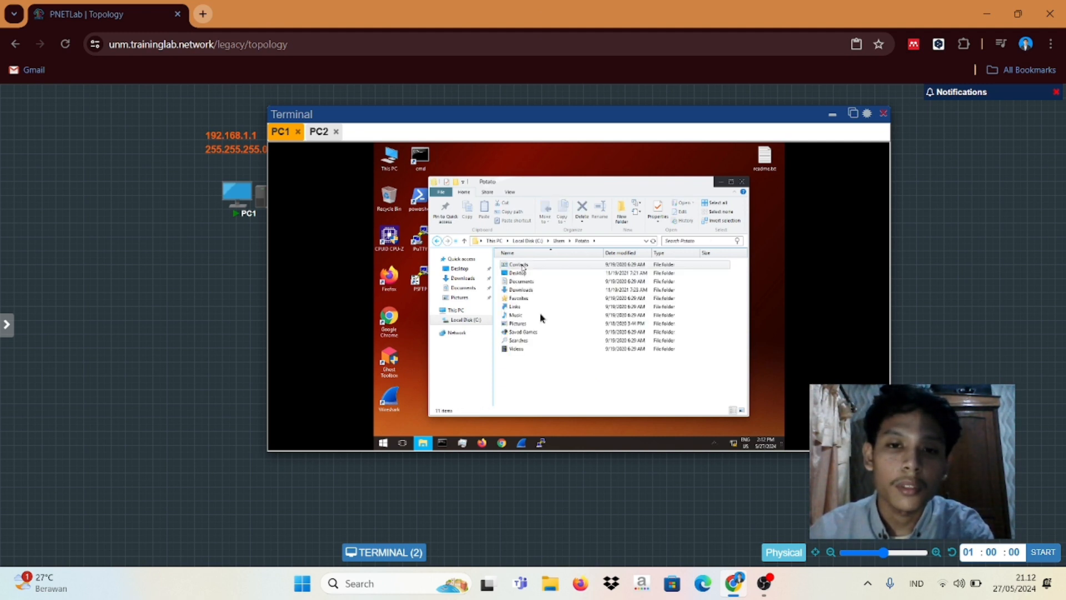
pyautogui.click(618, 217)
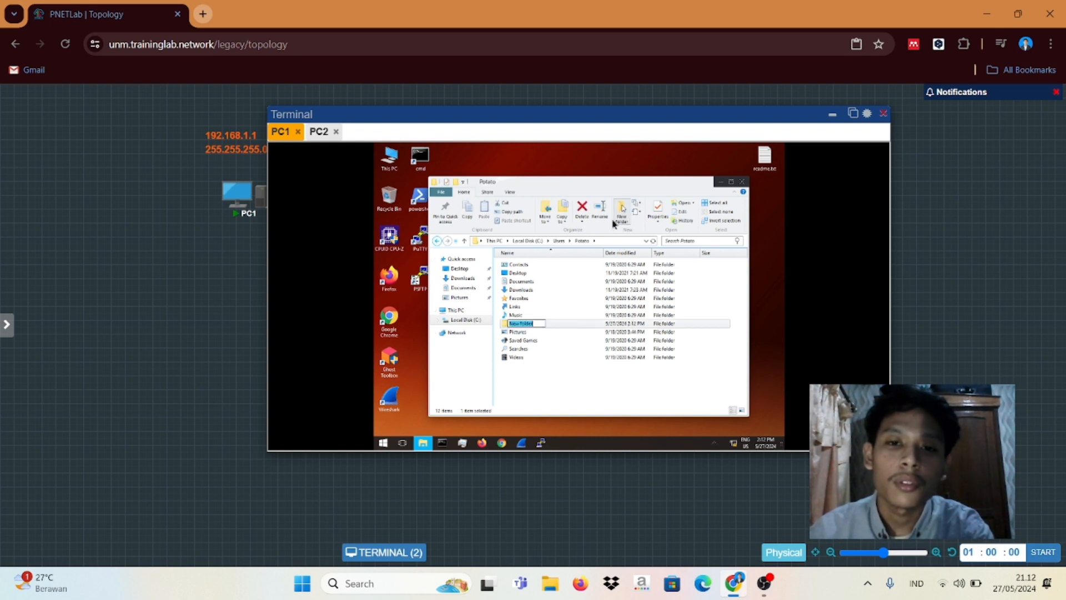
pyautogui.press('BackSpace')
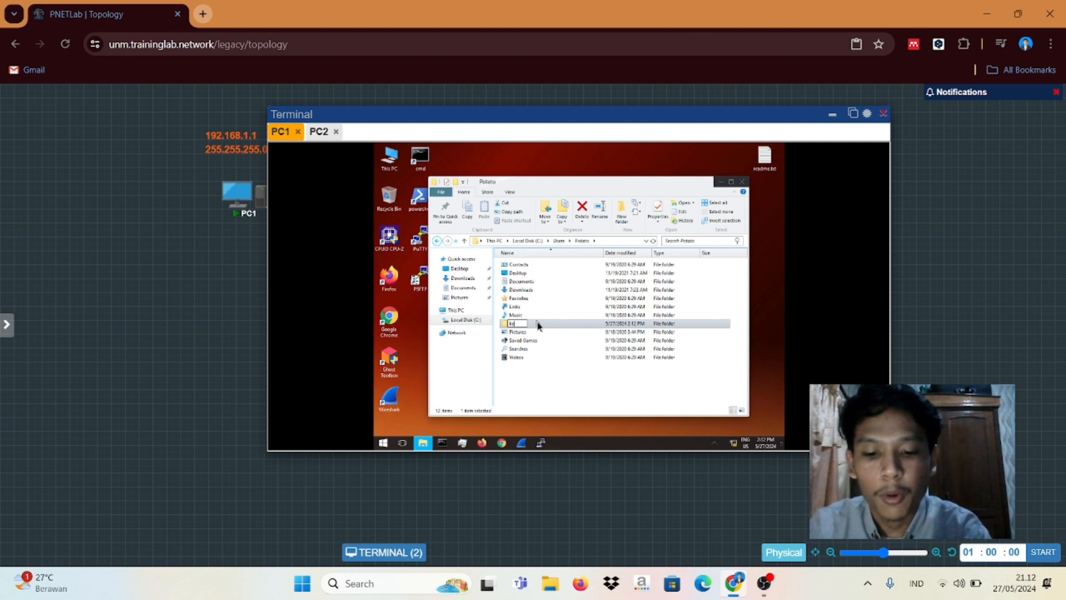
pyautogui.write('kelompok4')
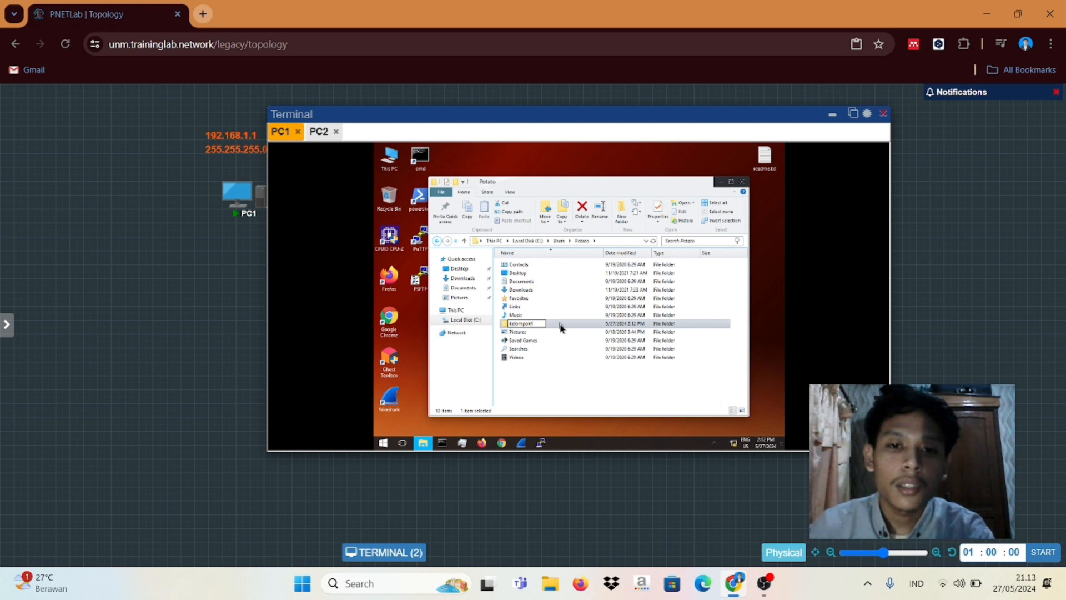
# Step: Open kelompok4's Properties on the Sharing tab and begin sharing the folder
pyautogui.rightClick(560, 327)
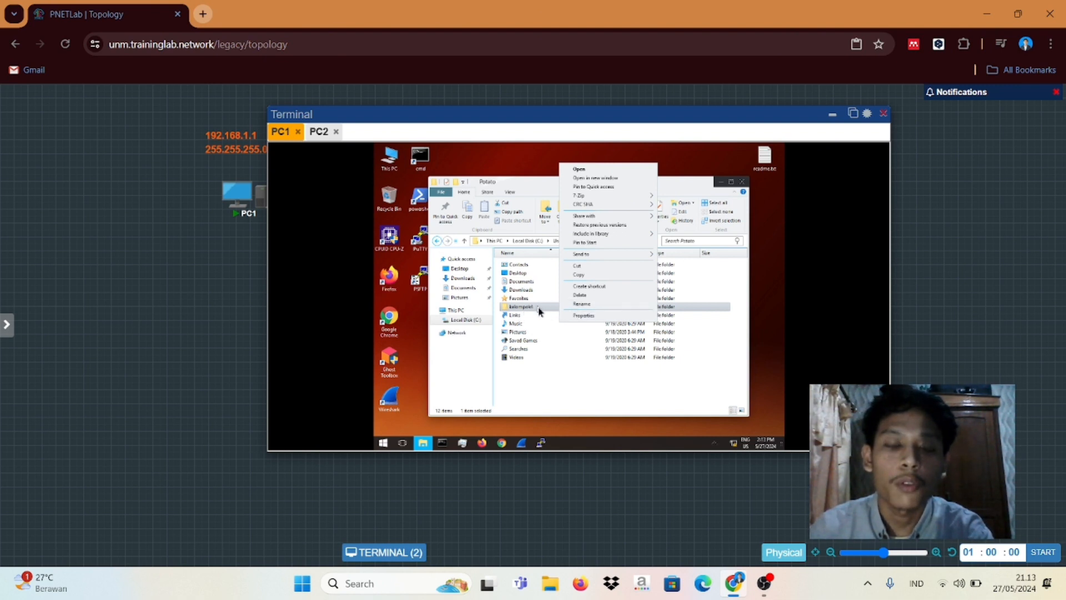
pyautogui.click(578, 316)
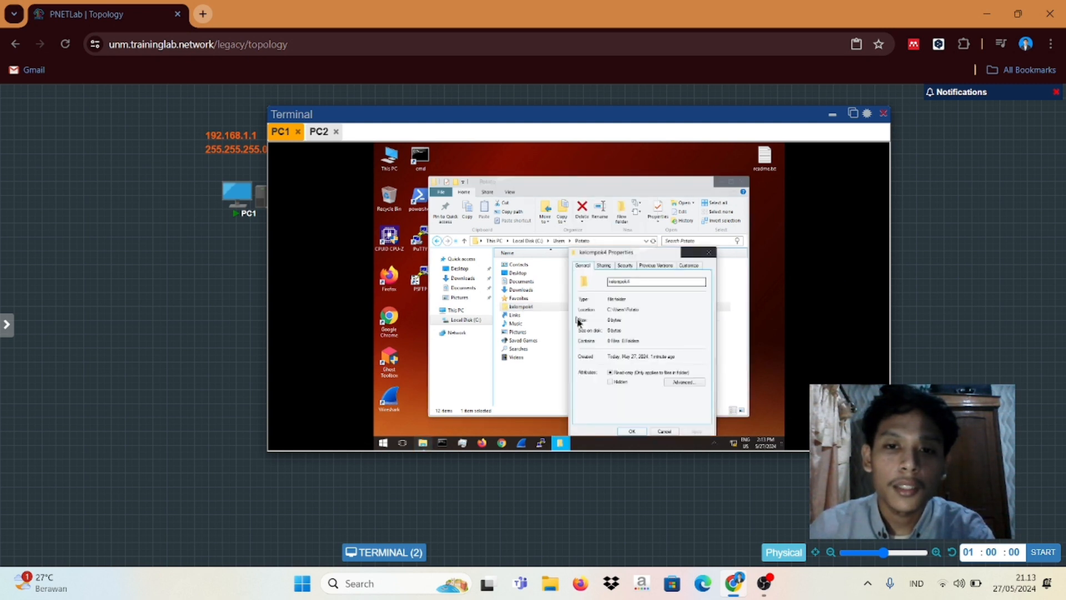
pyautogui.click(604, 266)
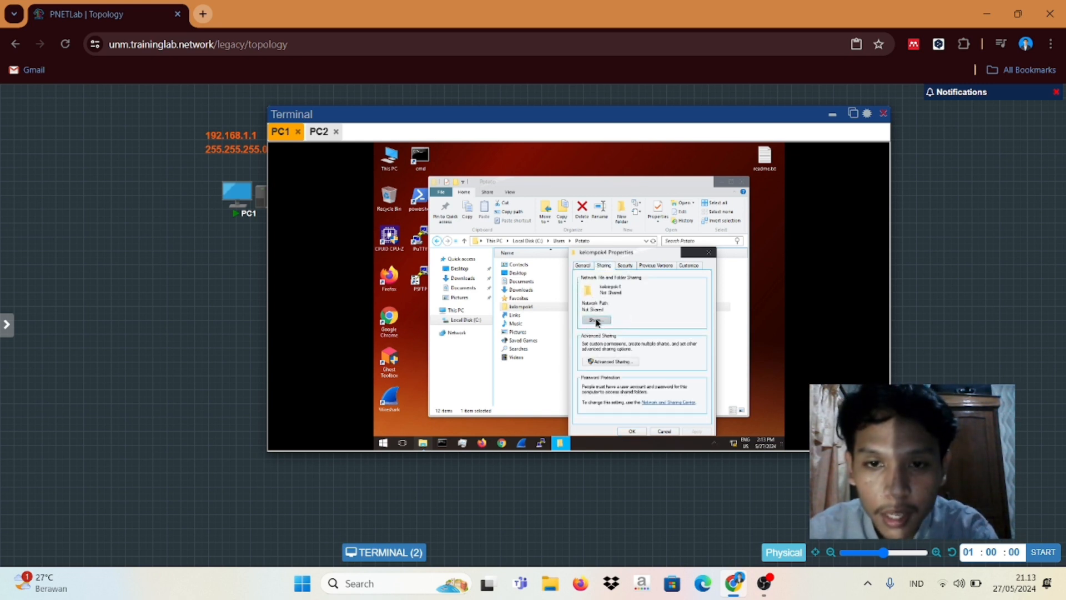
pyautogui.click(596, 321)
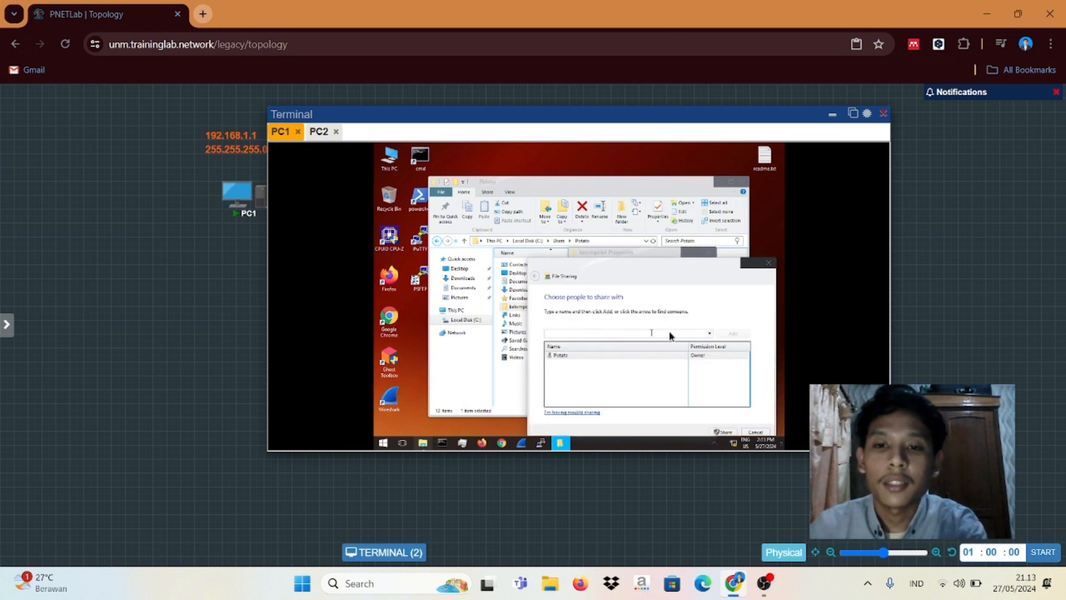
# Step: Add Everyone with Read/Write permission, confirm the share, and close Properties
pyautogui.click(711, 333)
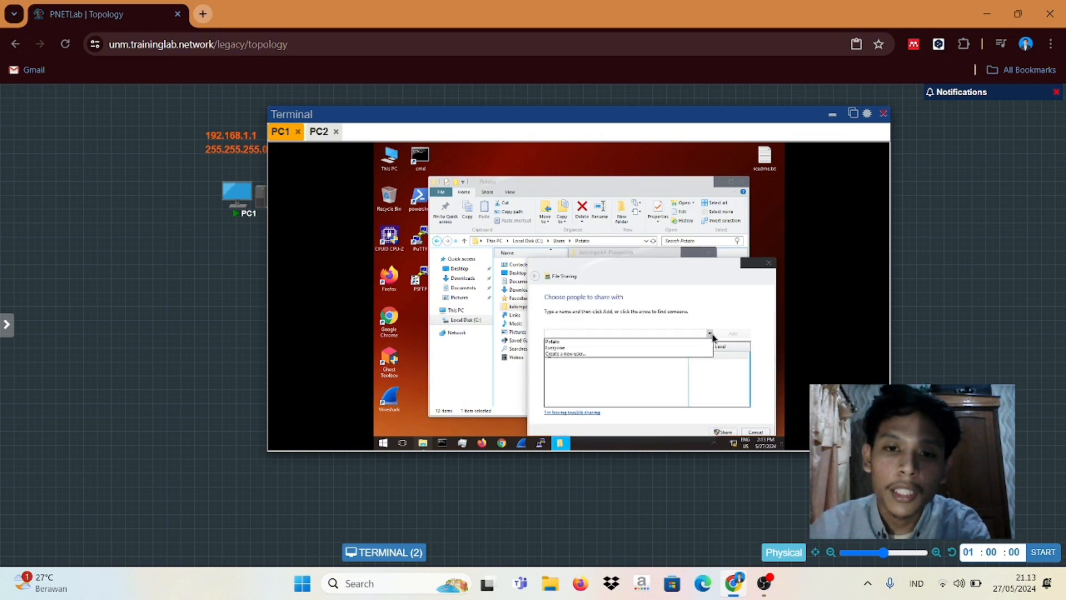
pyautogui.click(609, 348)
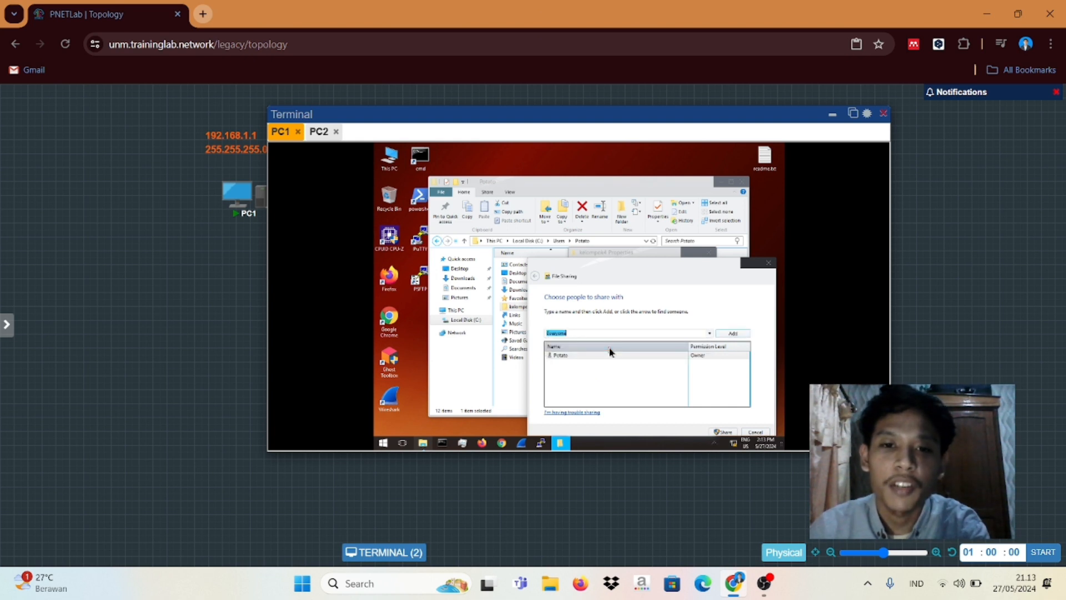
pyautogui.click(733, 334)
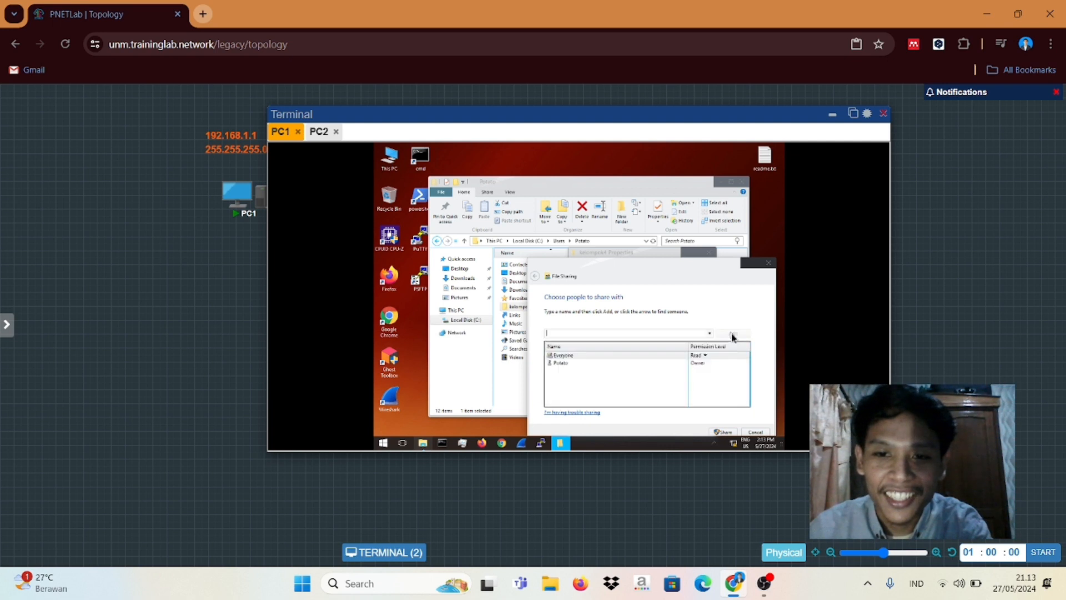
pyautogui.click(705, 356)
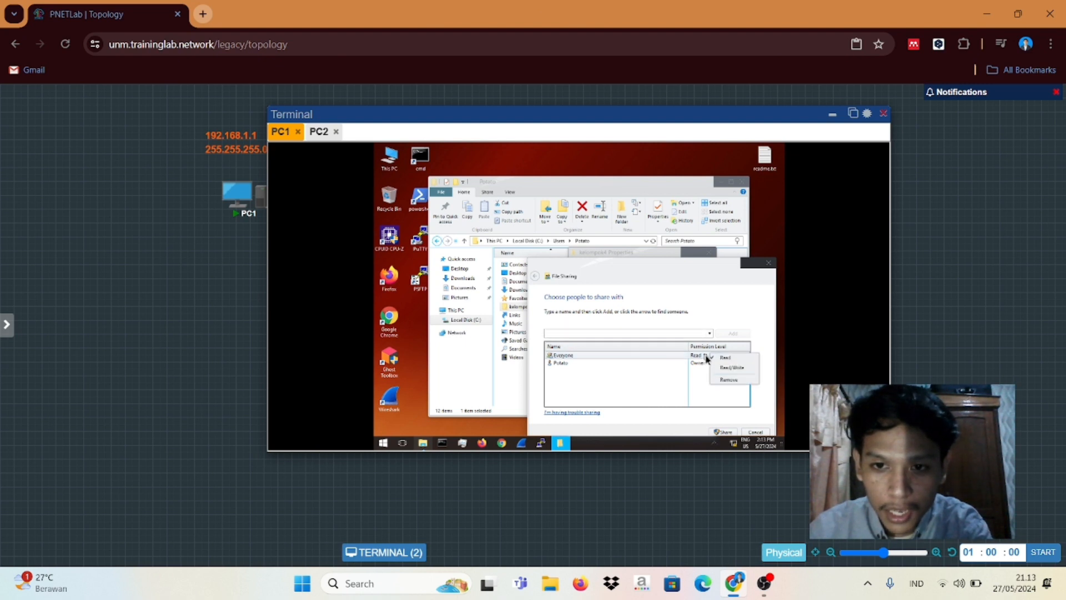
pyautogui.click(733, 368)
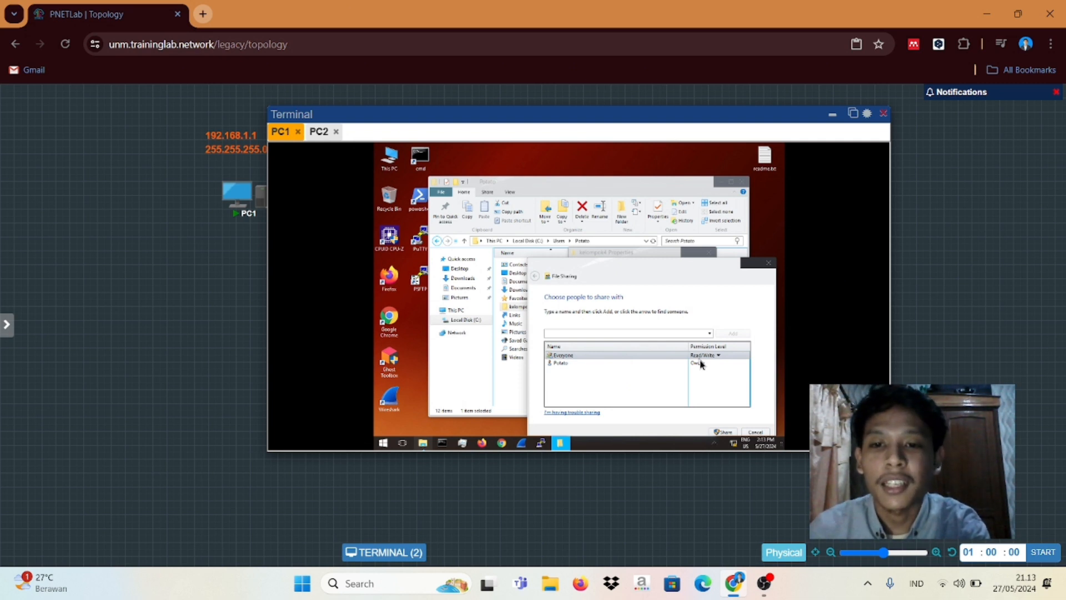
pyautogui.click(722, 435)
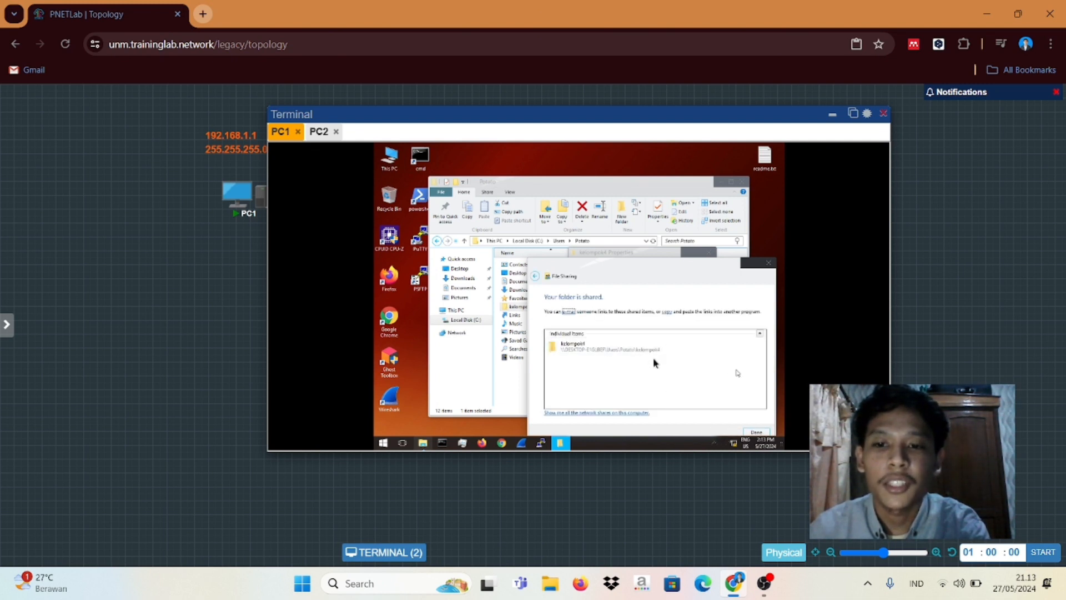
pyautogui.click(755, 433)
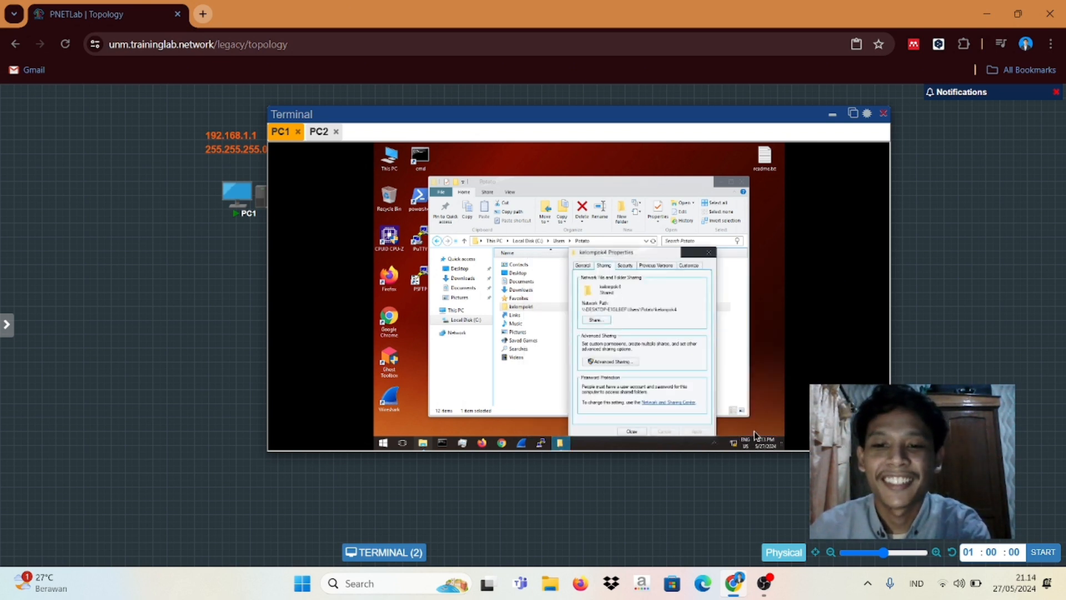
pyautogui.click(633, 433)
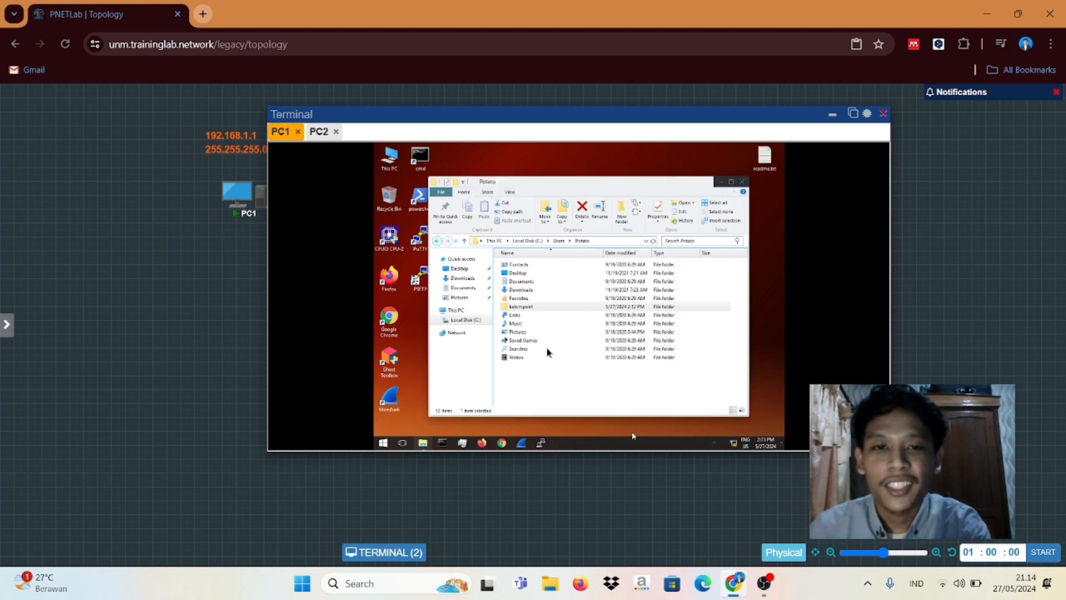
# Step: On PC2, close the Firewall, network connections and Network and Sharing Center windows
pyautogui.click(320, 132)
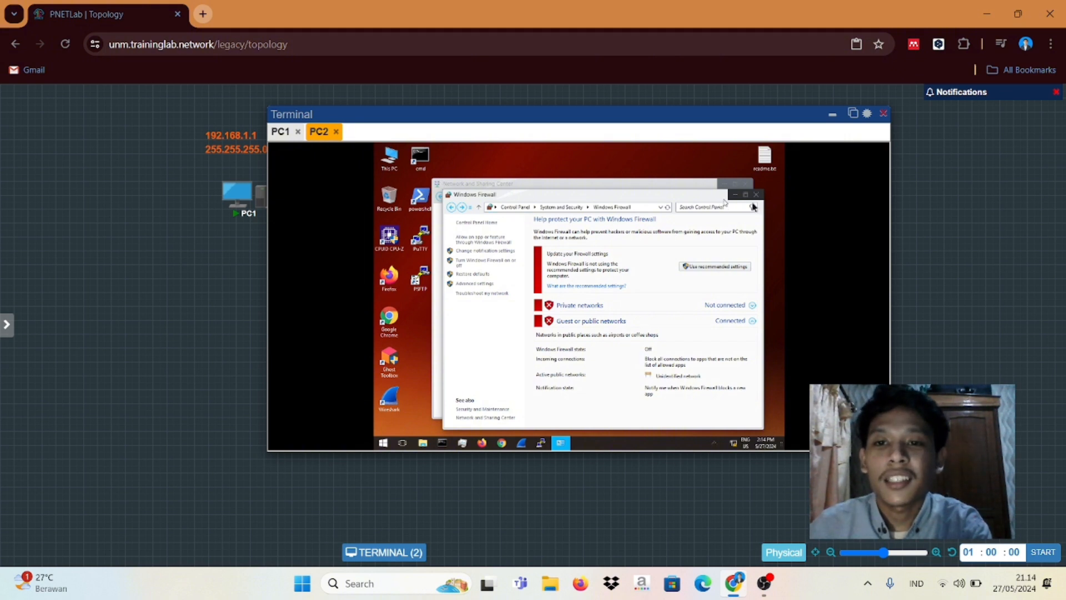
pyautogui.click(759, 196)
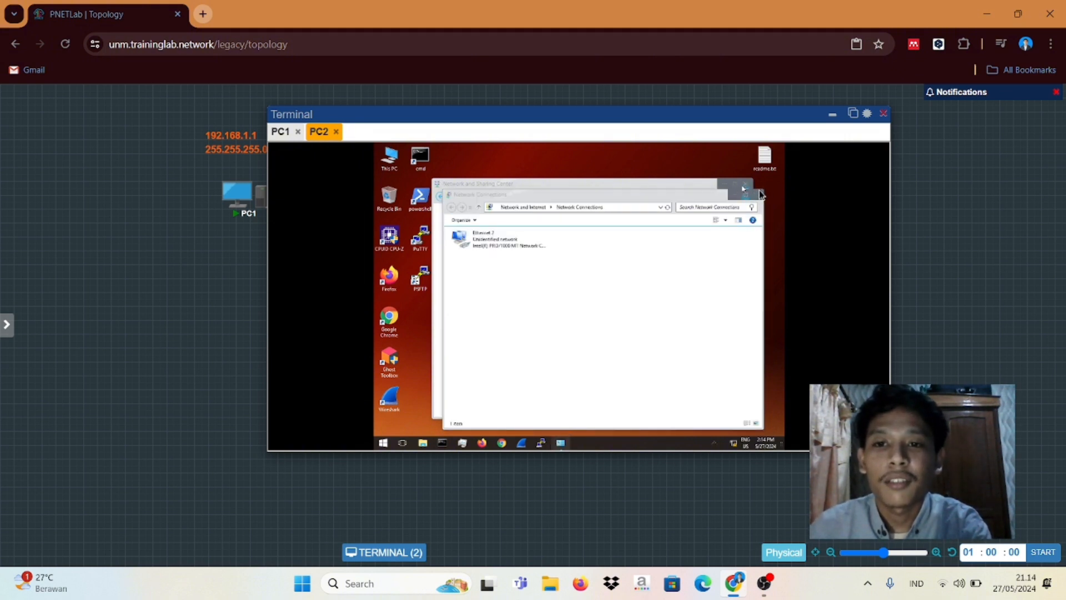
pyautogui.click(758, 197)
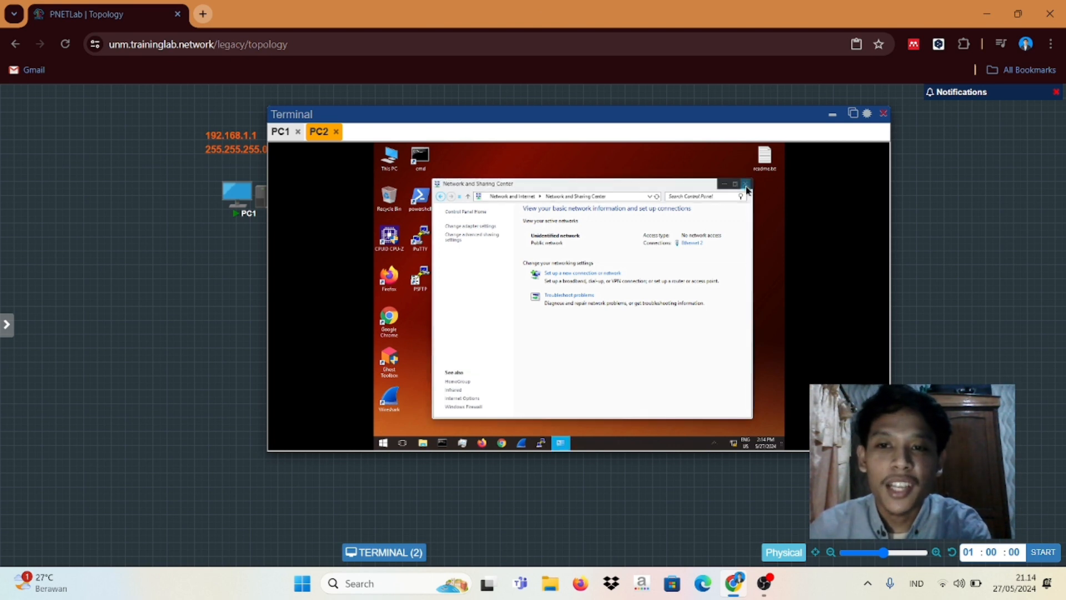
pyautogui.click(747, 190)
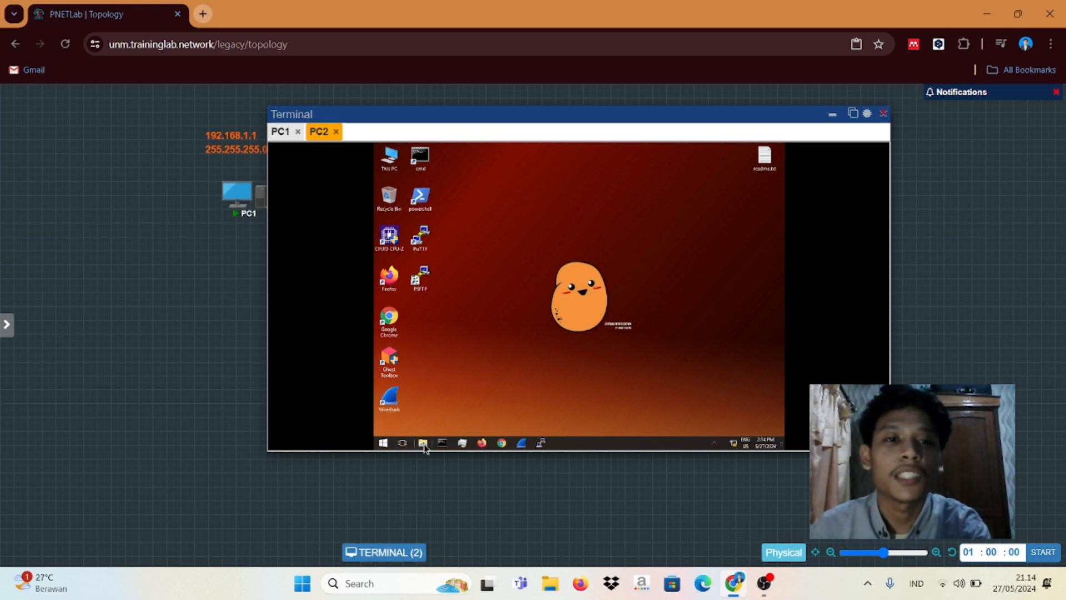
# Step: In File Explorer, try opening \\192.168.1.1 and dismiss the account-restrictions access error
pyautogui.click(423, 443)
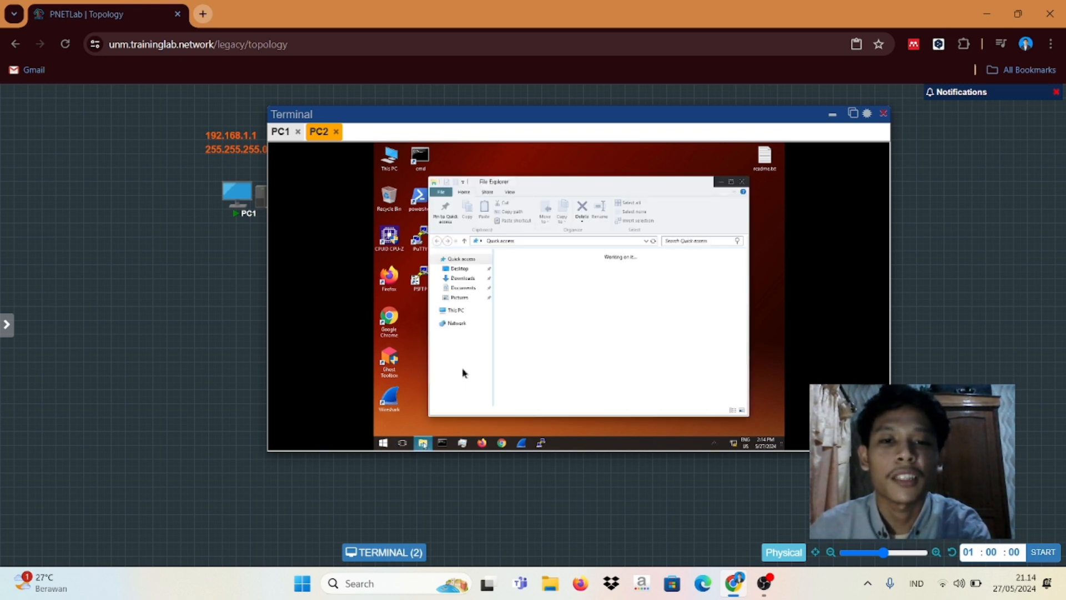
pyautogui.click(530, 243)
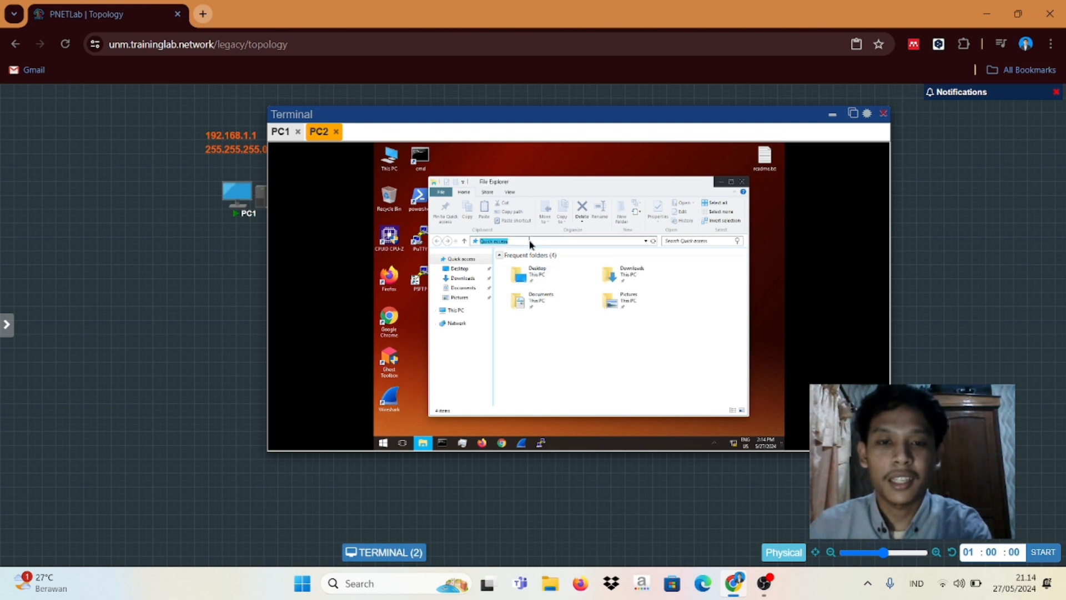
pyautogui.press('BackSpace')
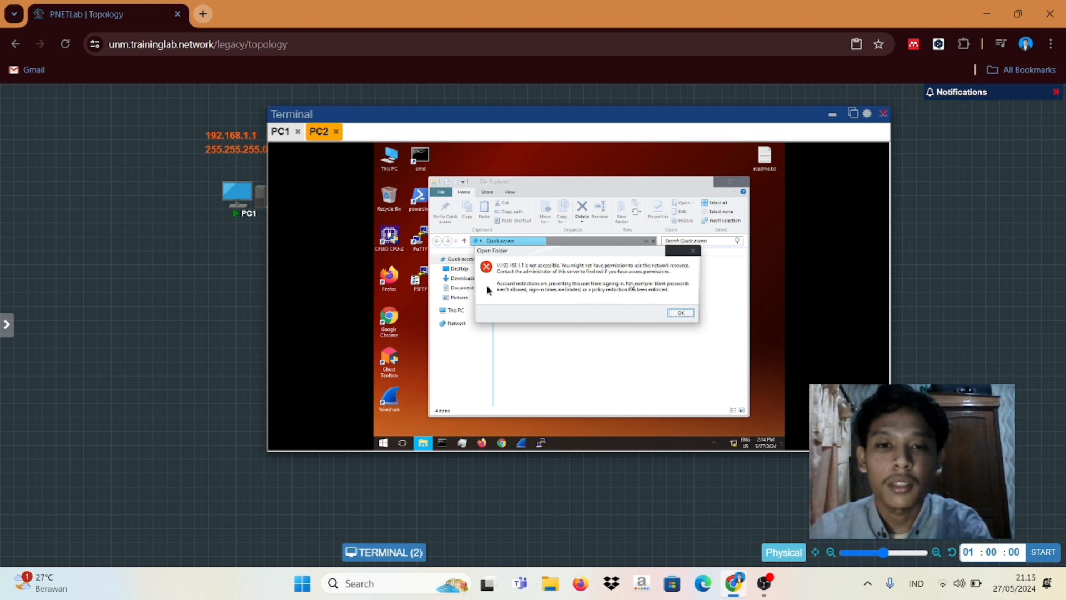
pyautogui.click(673, 314)
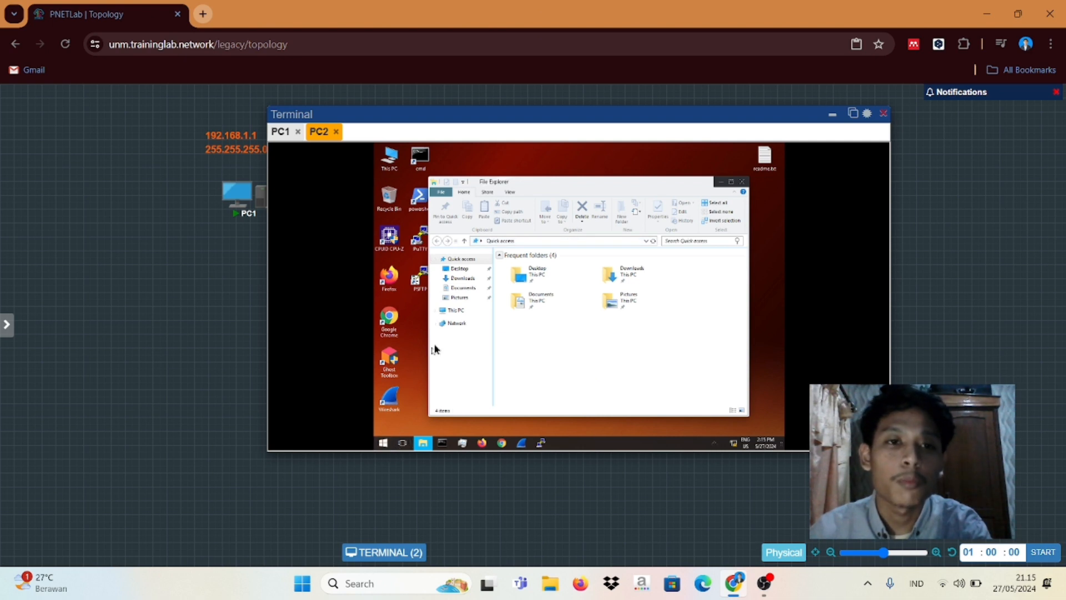
# Step: On PC1, open the current user's account settings under Control Panel's User Accounts
pyautogui.click(281, 132)
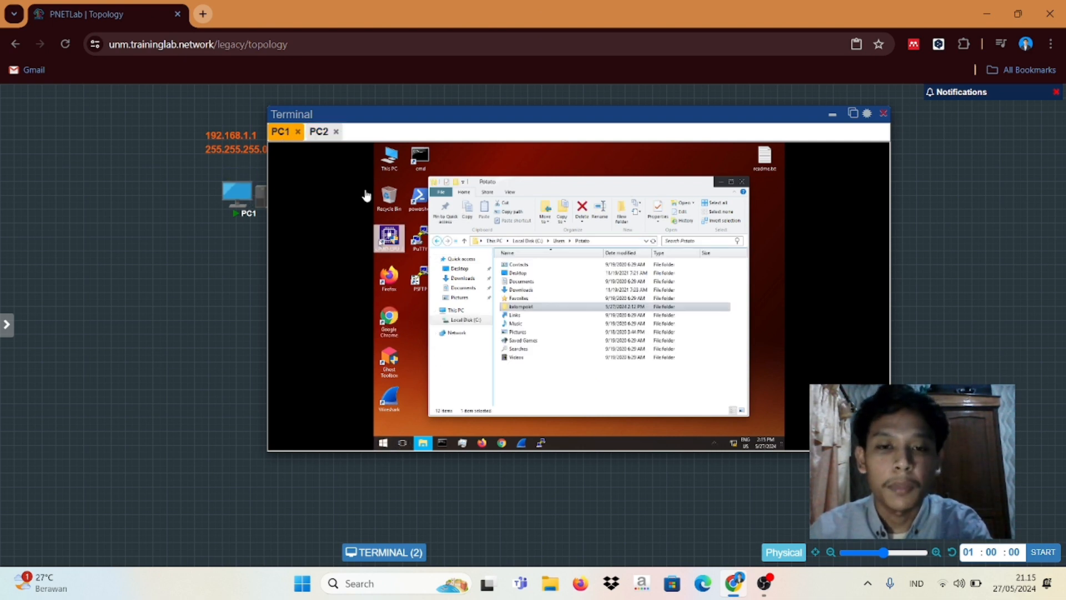
pyautogui.click(384, 443)
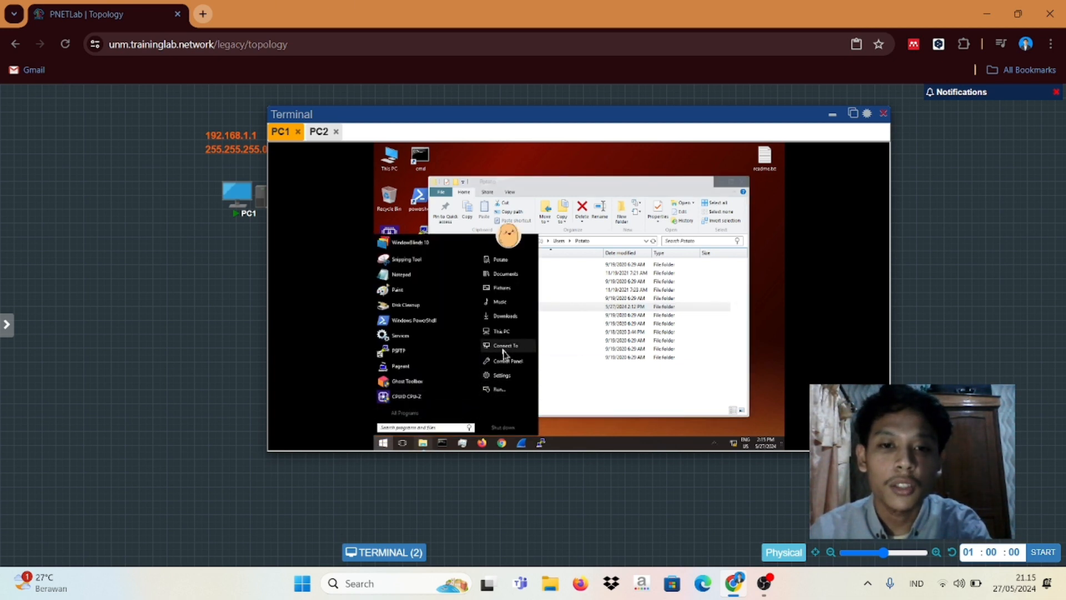
pyautogui.click(504, 362)
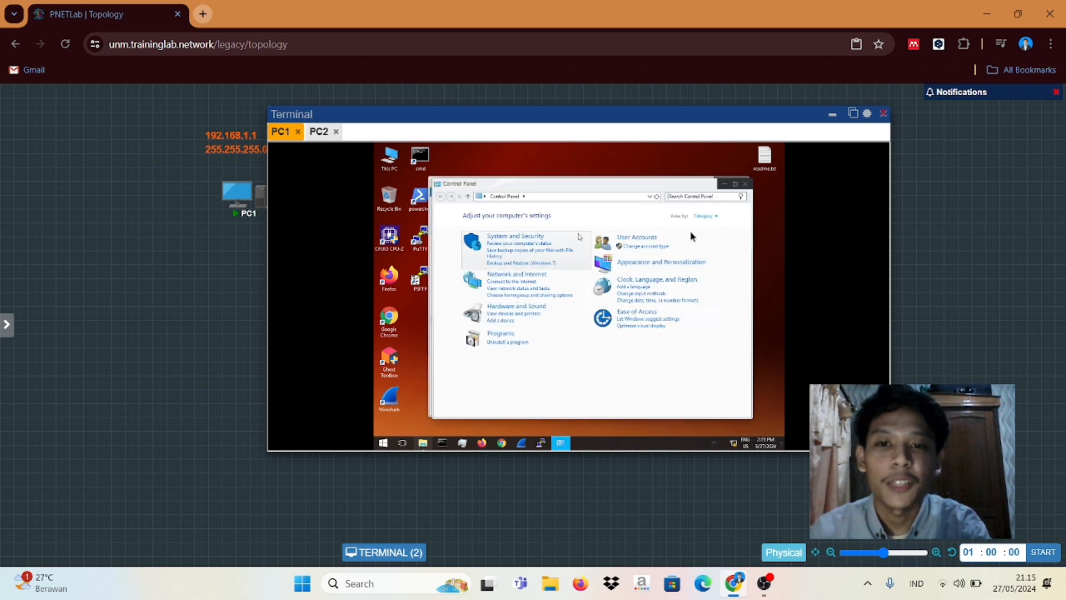
pyautogui.click(633, 244)
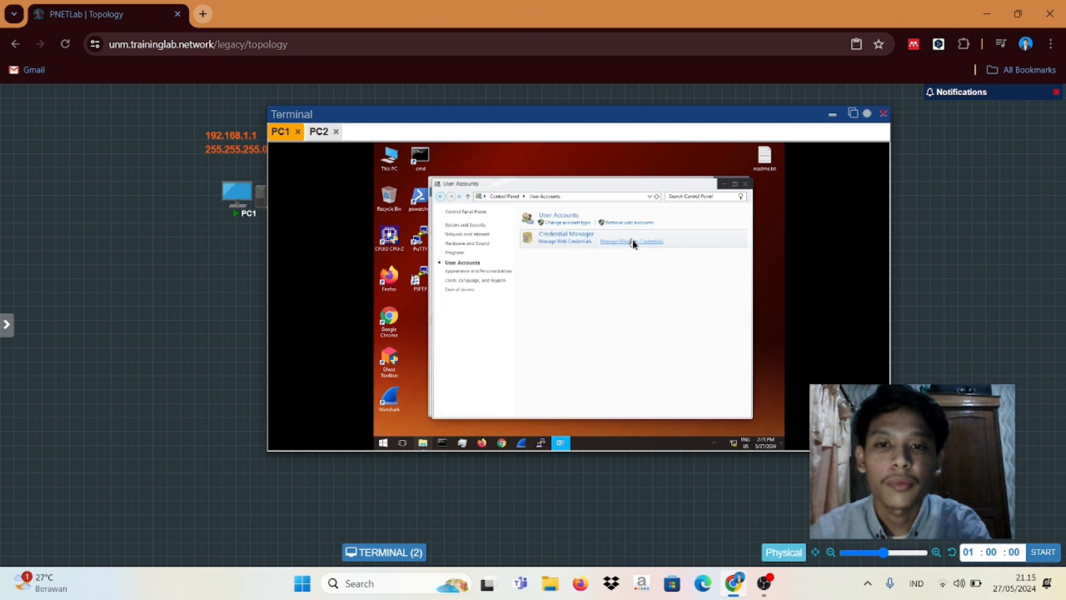
pyautogui.click(557, 218)
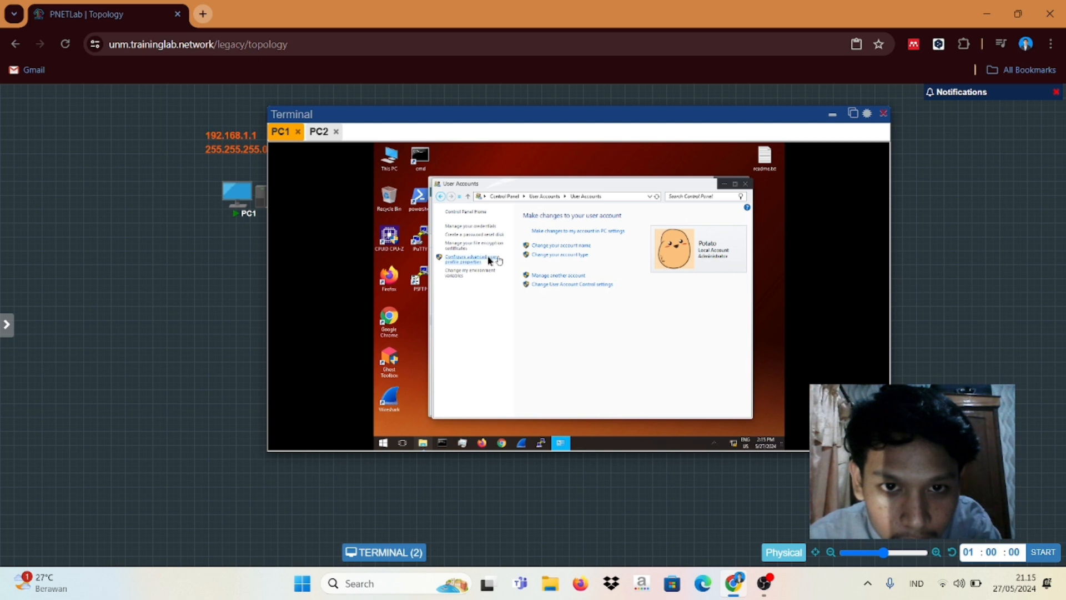
# Step: Start the password reset disk wizard, then close it without finishing
pyautogui.click(467, 239)
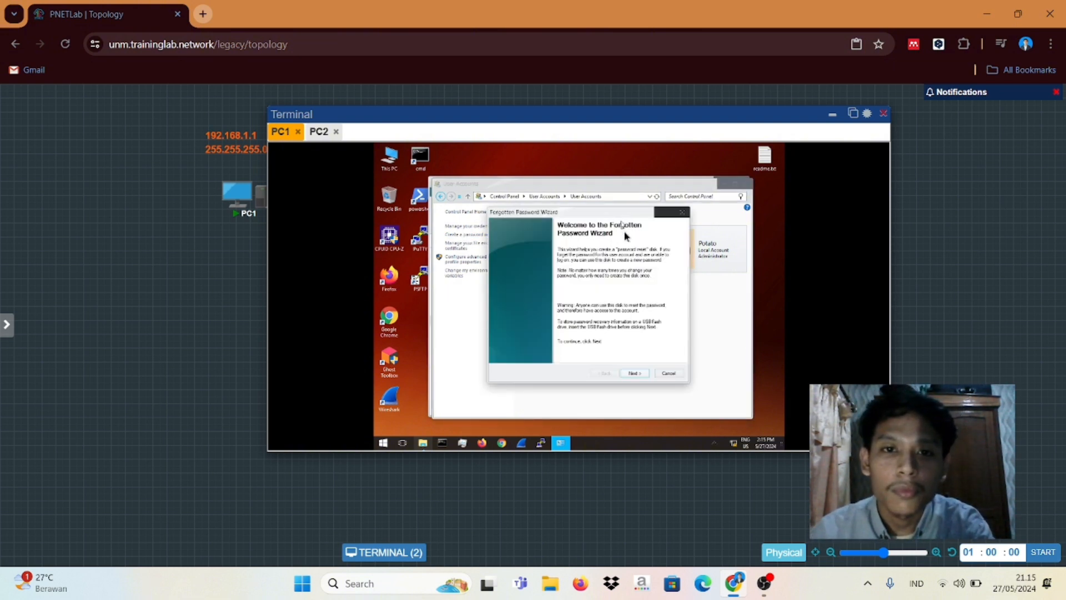
pyautogui.click(634, 374)
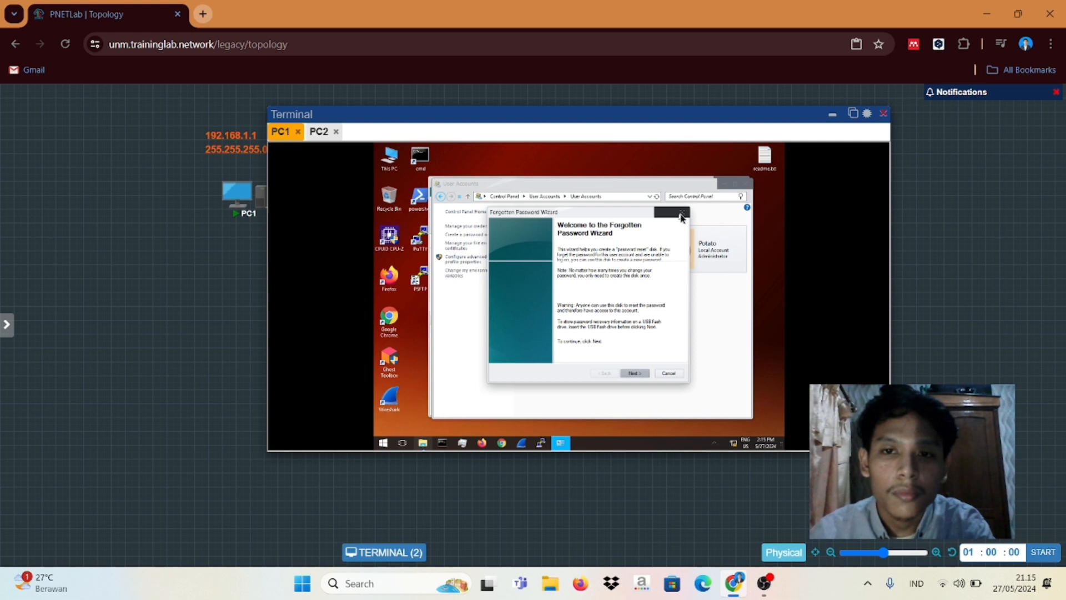
pyautogui.click(682, 217)
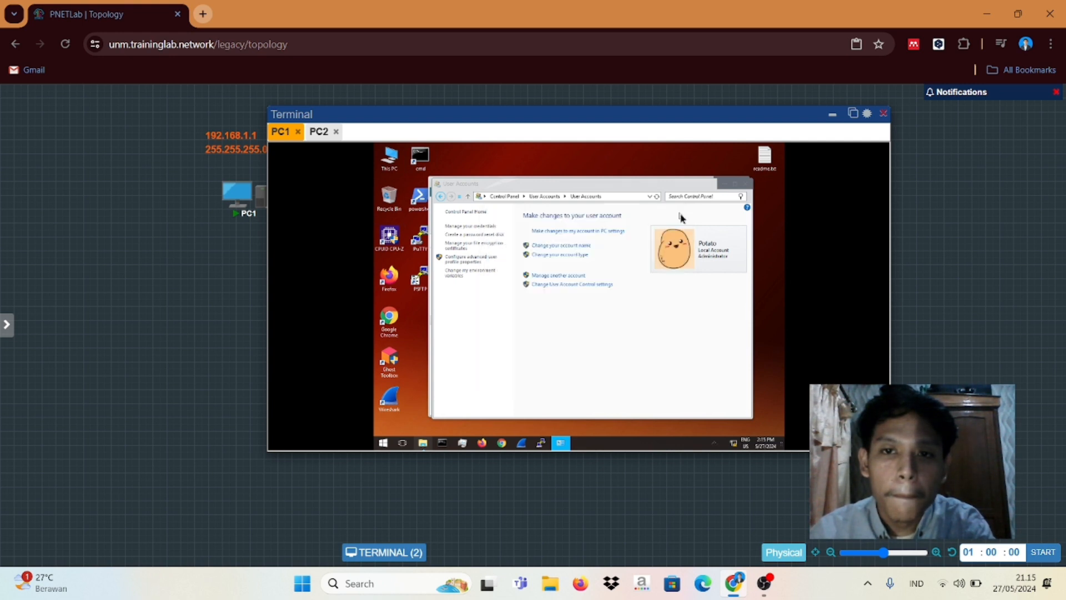
pyautogui.click(505, 296)
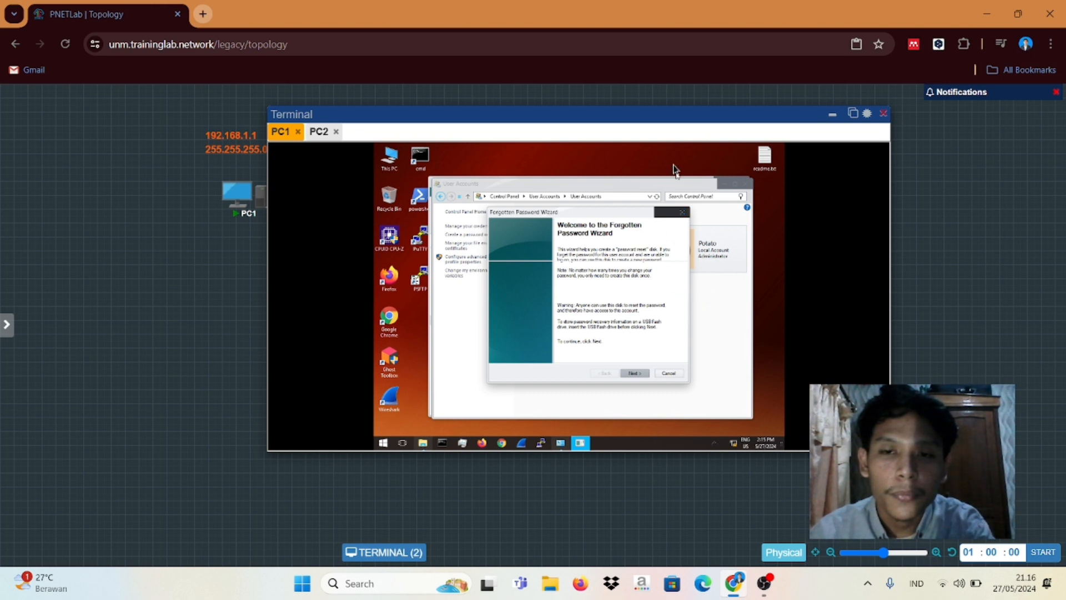
pyautogui.click(682, 215)
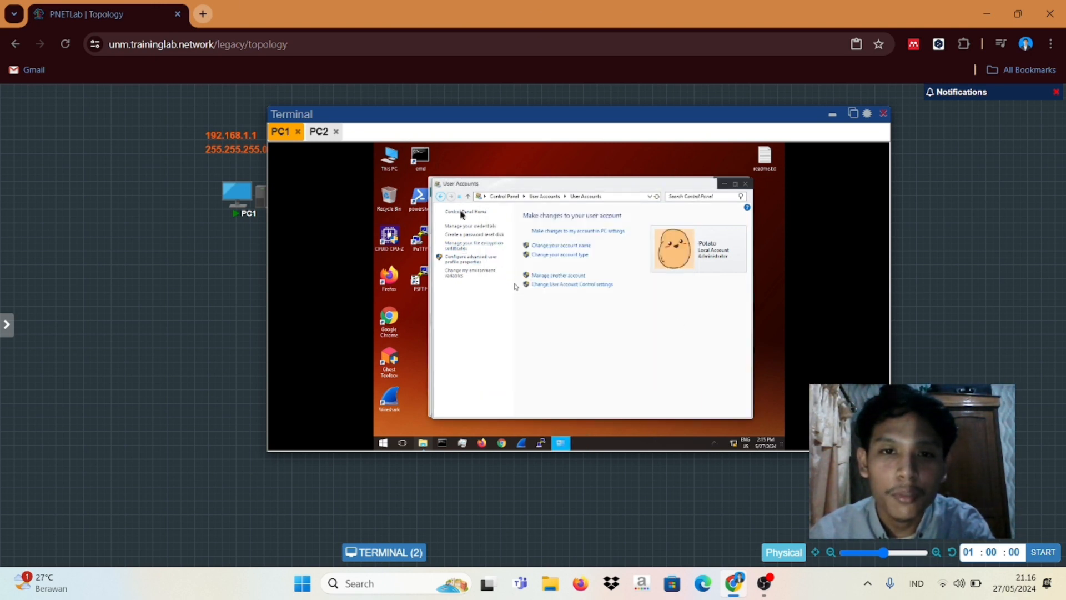
# Step: Return to User Accounts and open the local administrator account from the managed accounts list
pyautogui.click(441, 197)
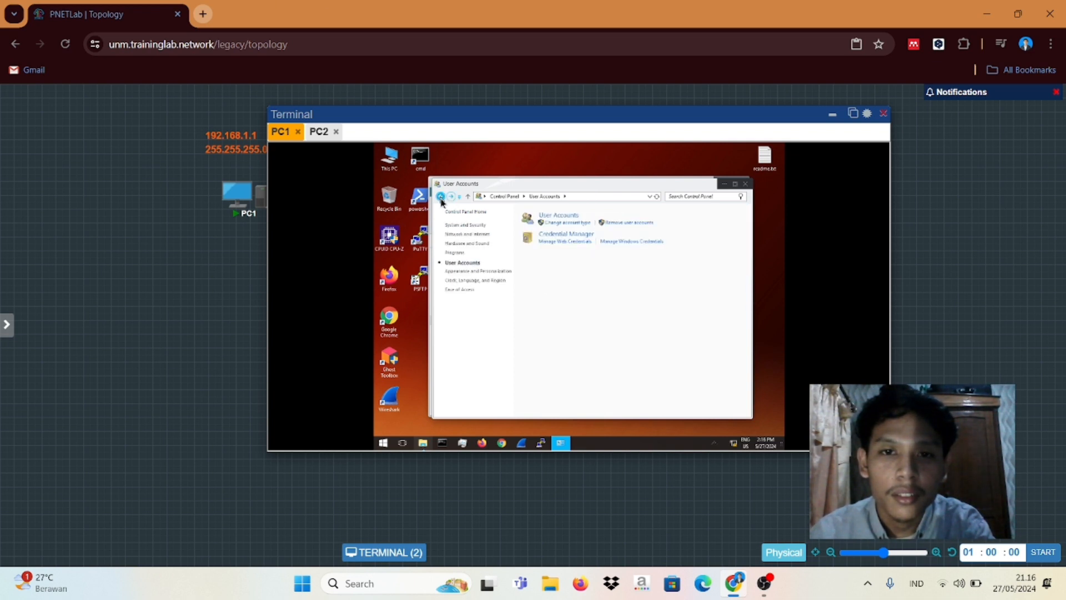
pyautogui.click(441, 198)
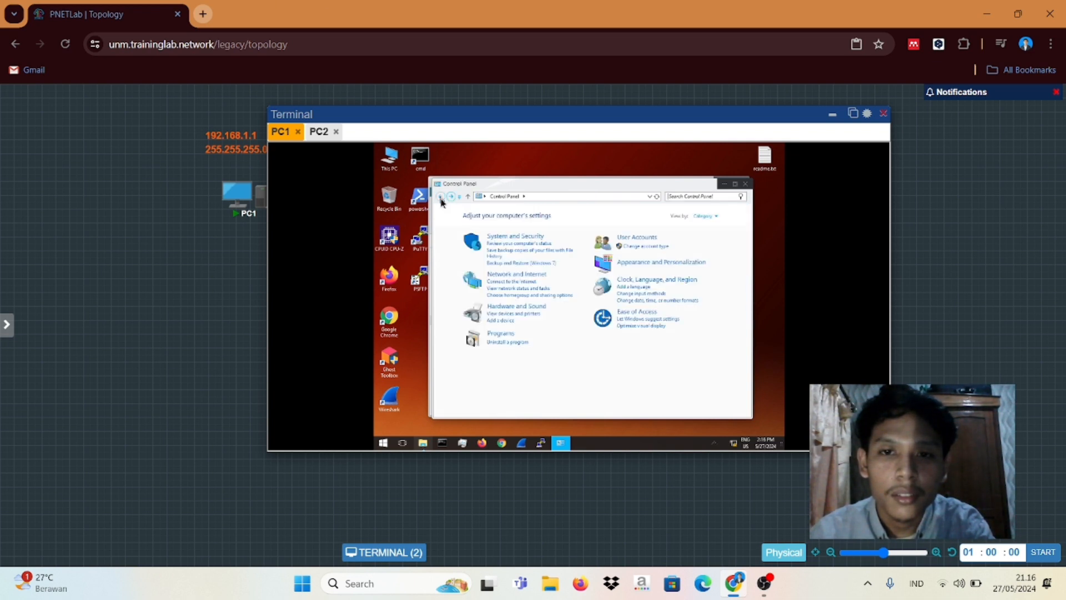
pyautogui.click(633, 239)
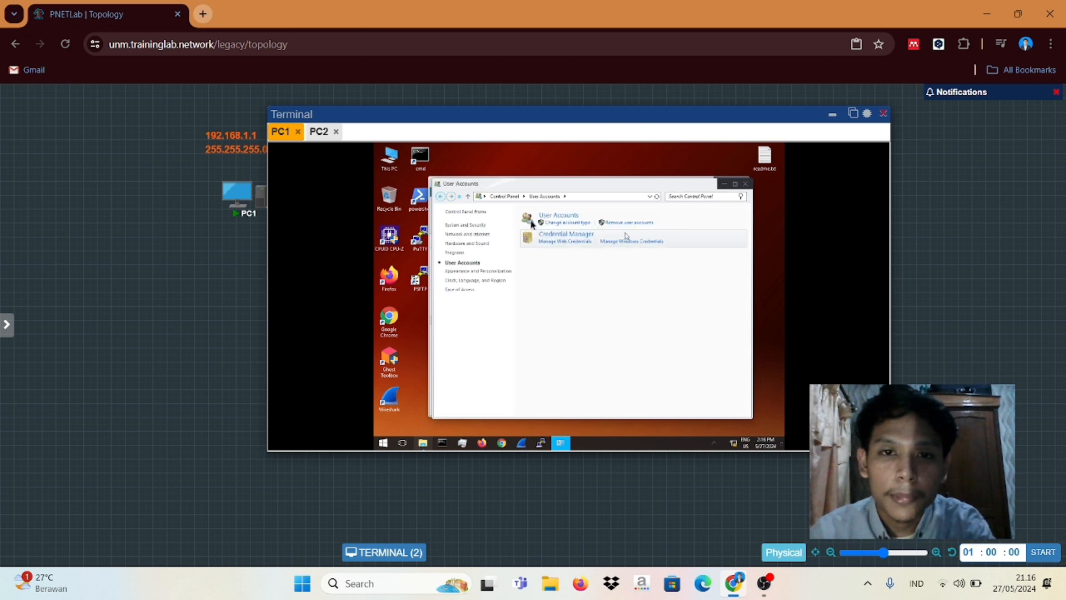
pyautogui.click(564, 224)
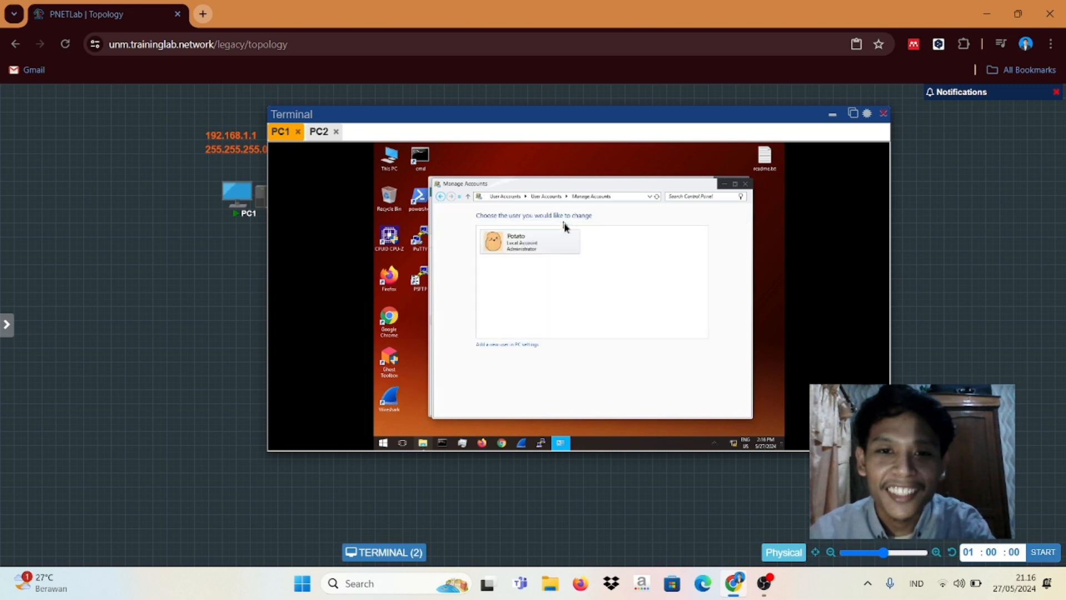
pyautogui.click(519, 246)
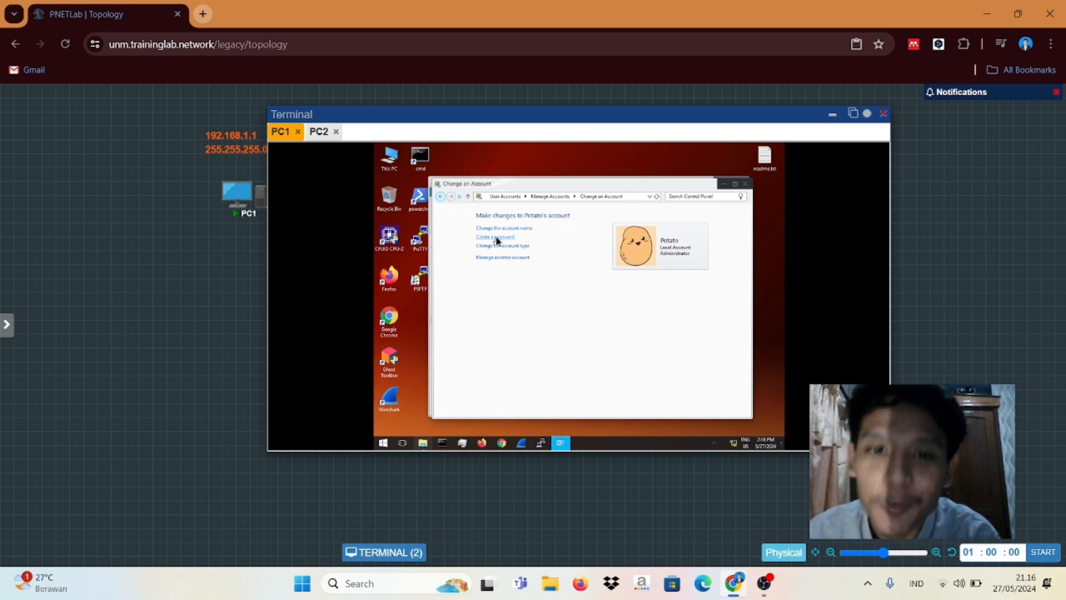
# Step: Create a confirmed password with hint 'potato' for PC1's local administrator account
pyautogui.click(497, 241)
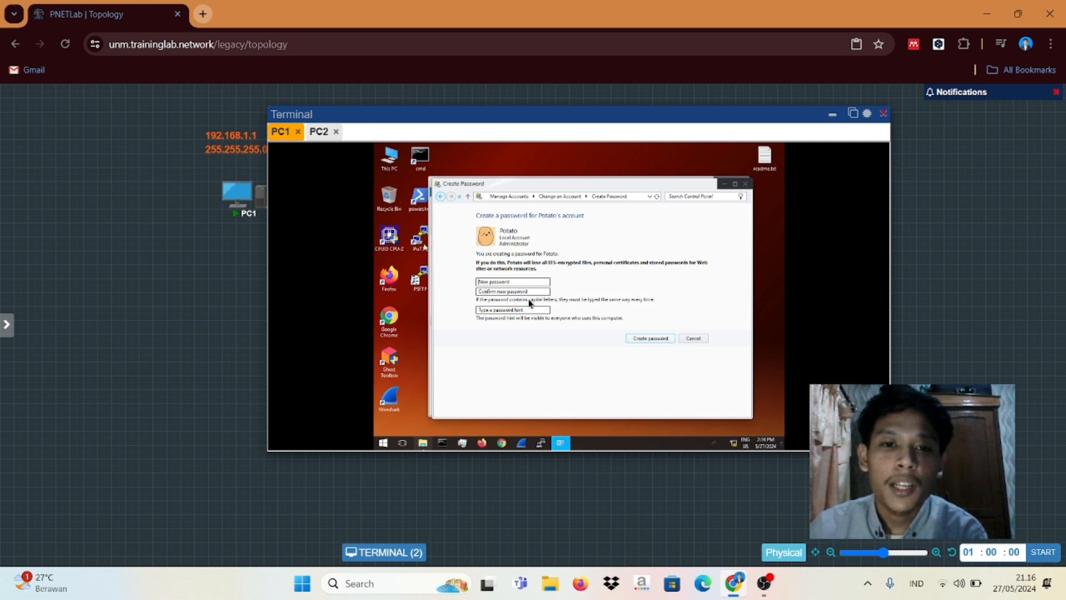
pyautogui.click(484, 282)
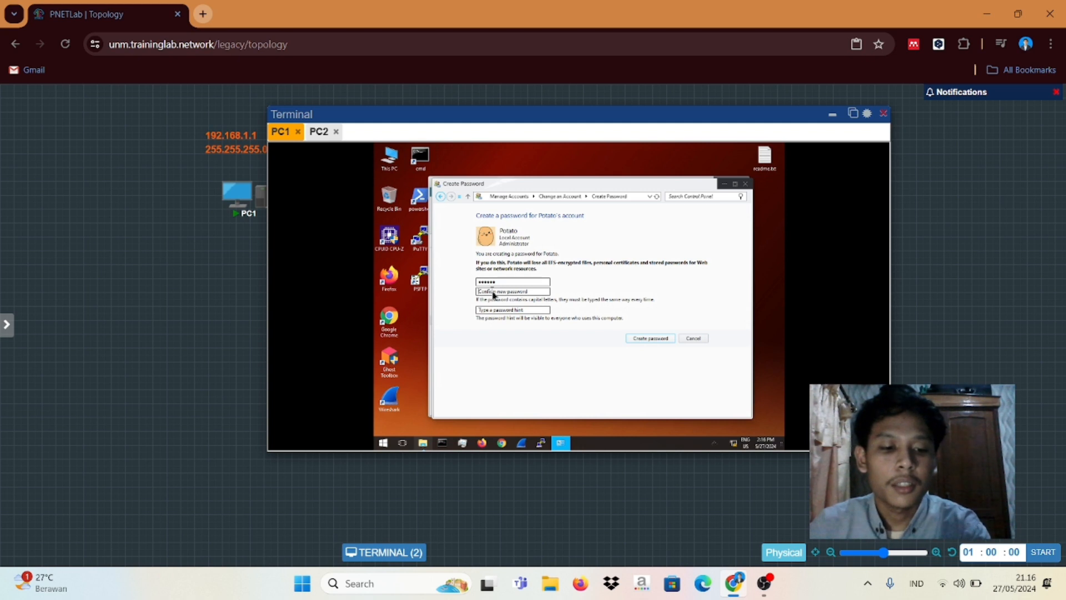
pyautogui.click(493, 295)
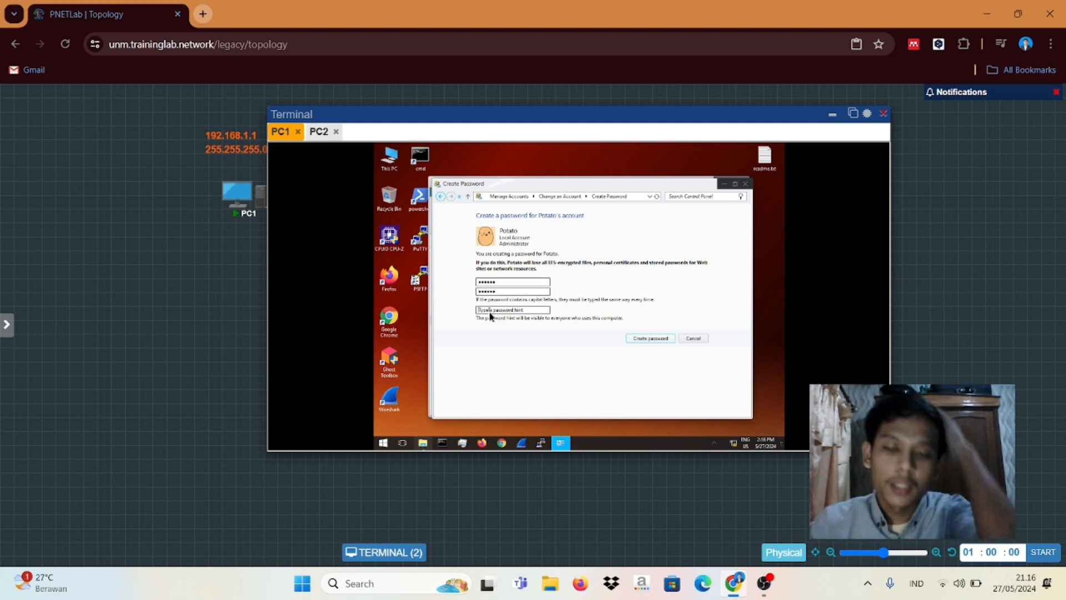
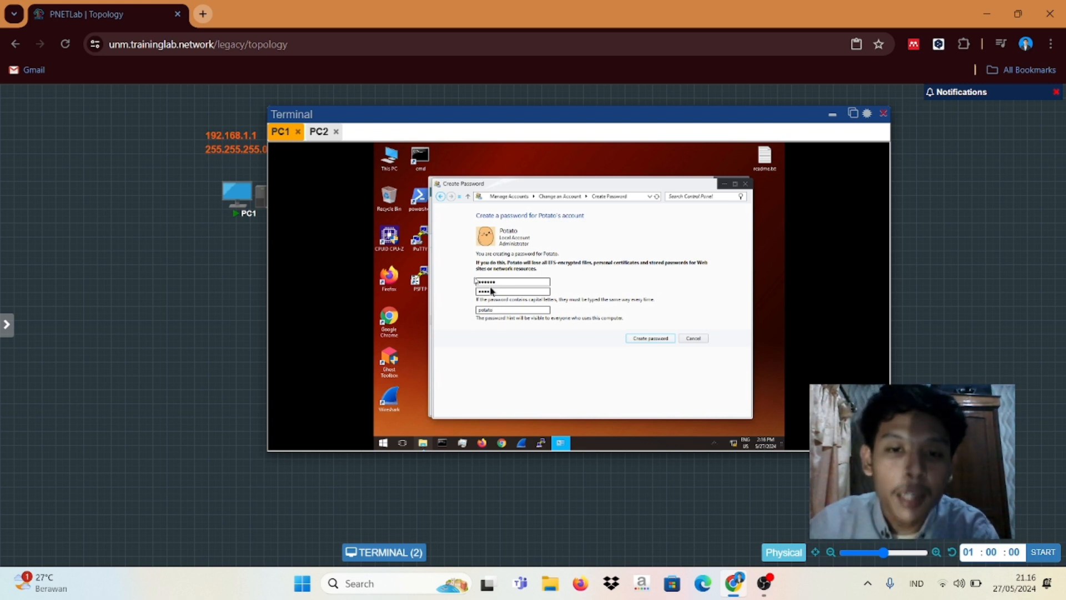
pyautogui.click(478, 310)
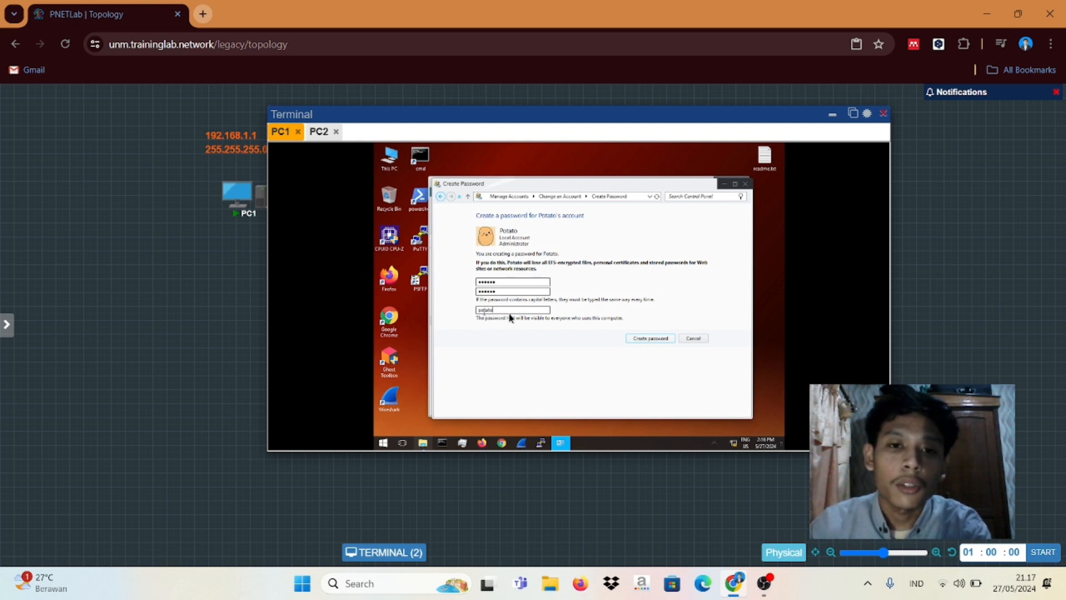
pyautogui.click(648, 338)
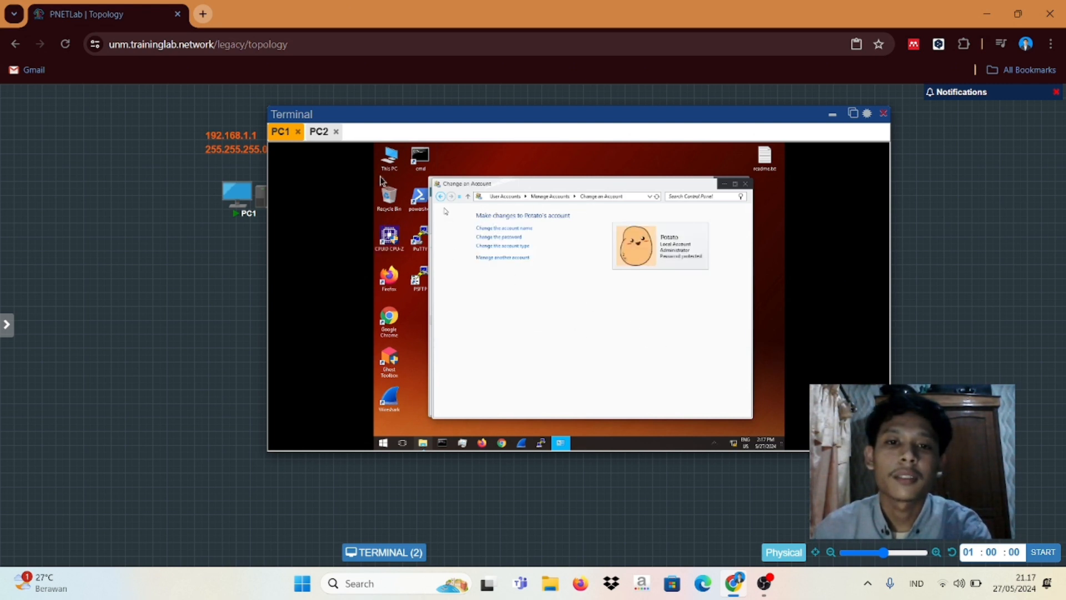
# Step: On PC2, replace File Explorer's address with \\192.168.1.1 and connect to it
pyautogui.click(318, 133)
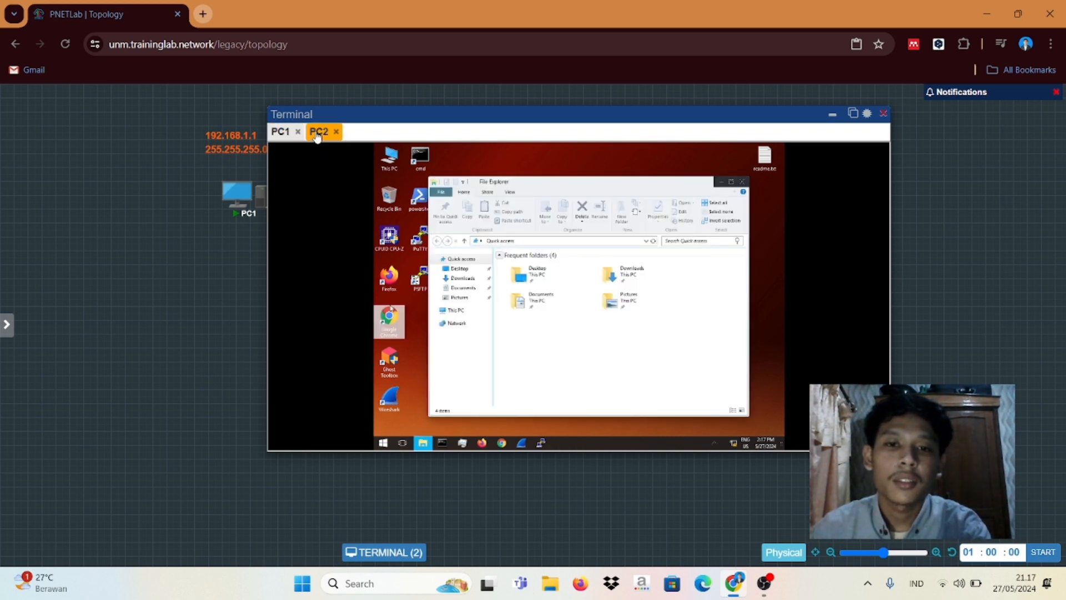
pyautogui.click(522, 242)
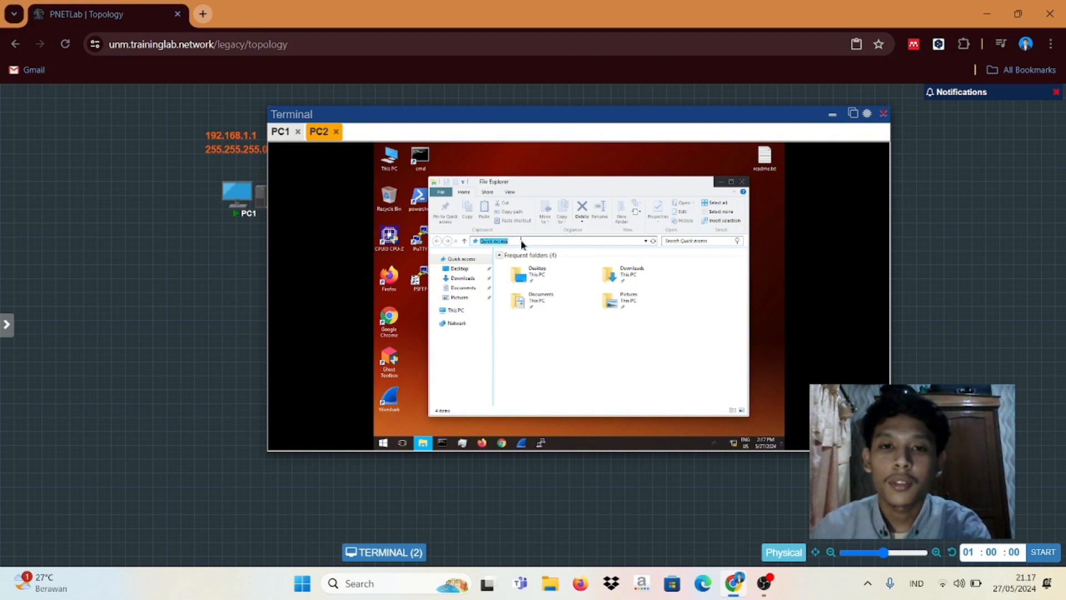
pyautogui.press('BackSpace')
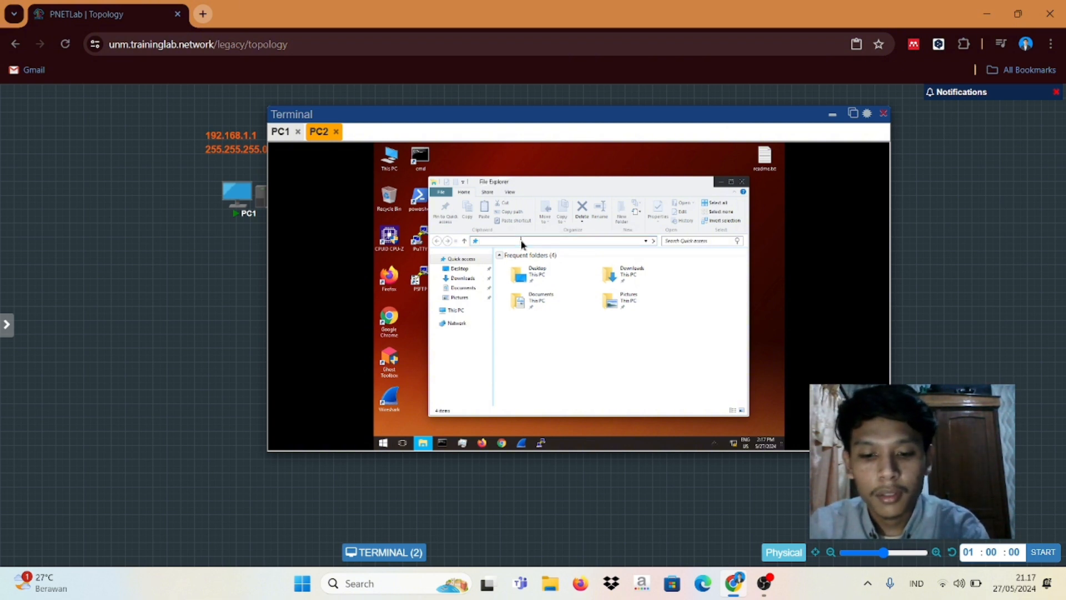
pyautogui.write('\\\\')
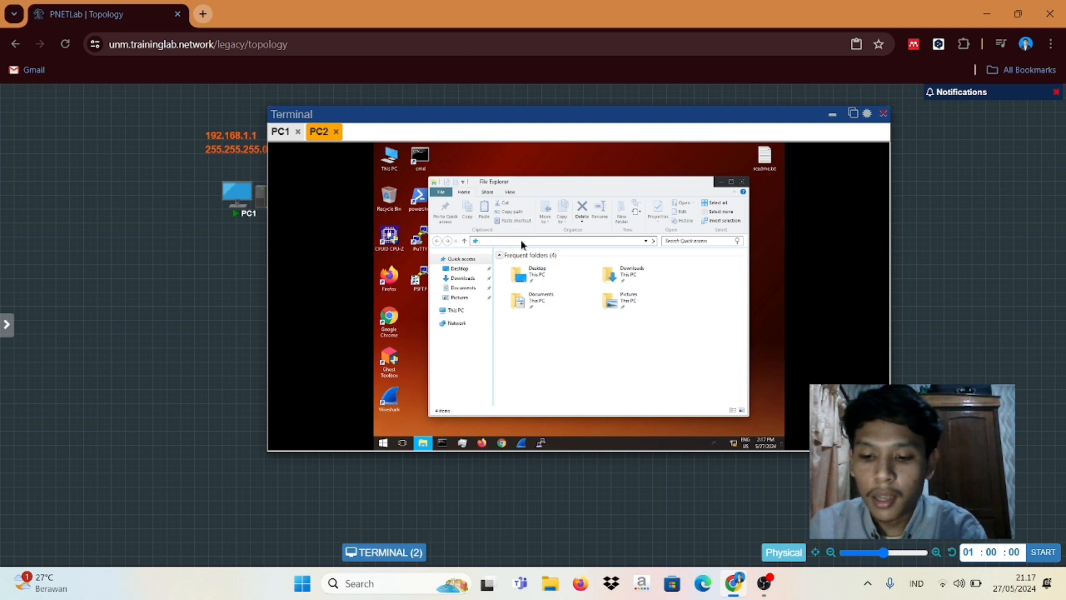
pyautogui.write('\\\\')
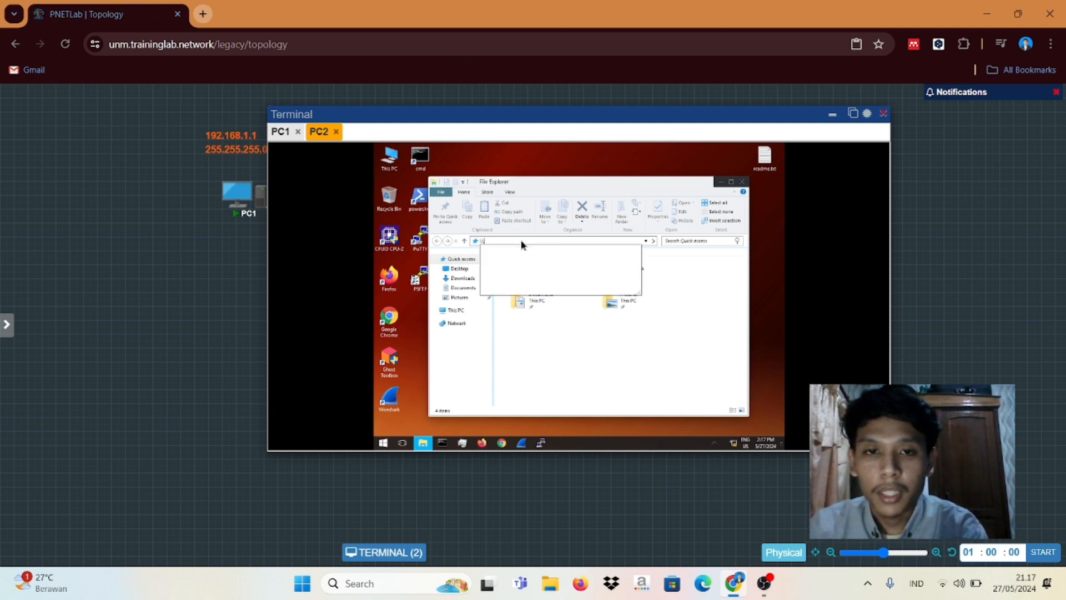
pyautogui.write('192.168.1.1')
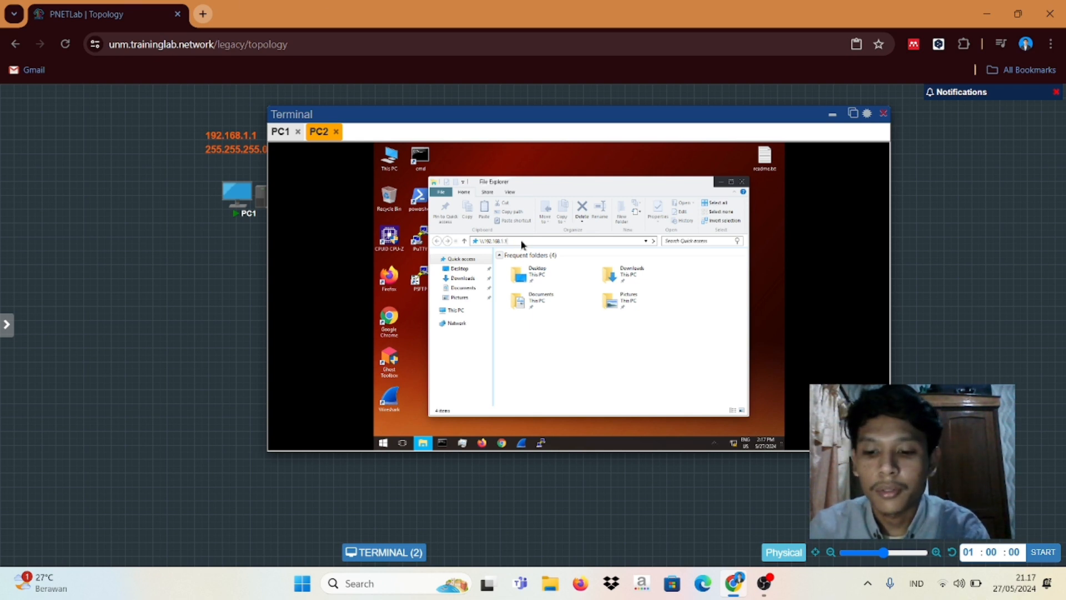
pyautogui.press('Return')
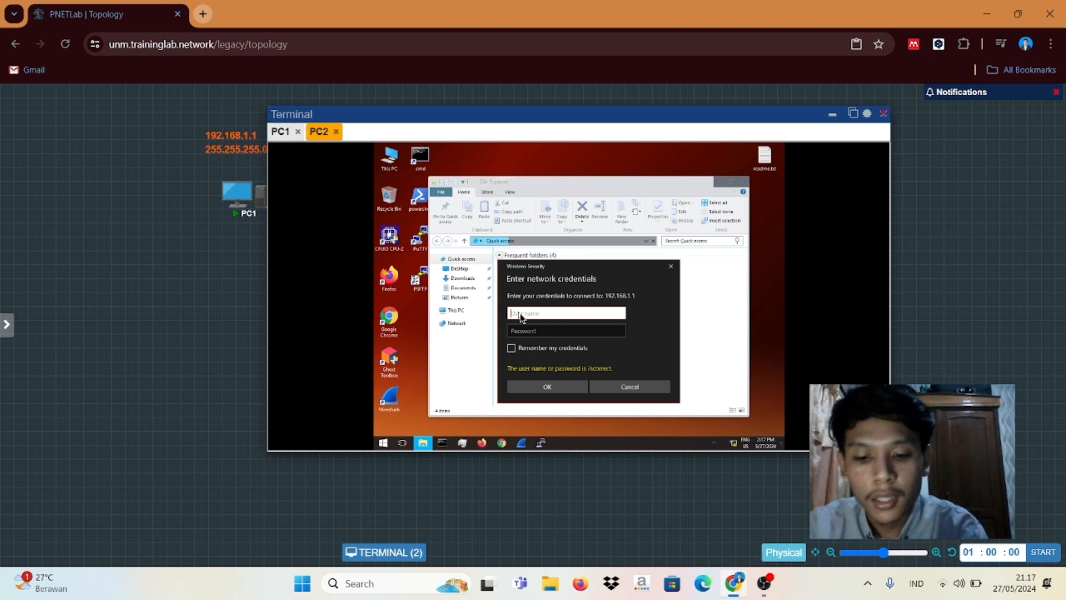
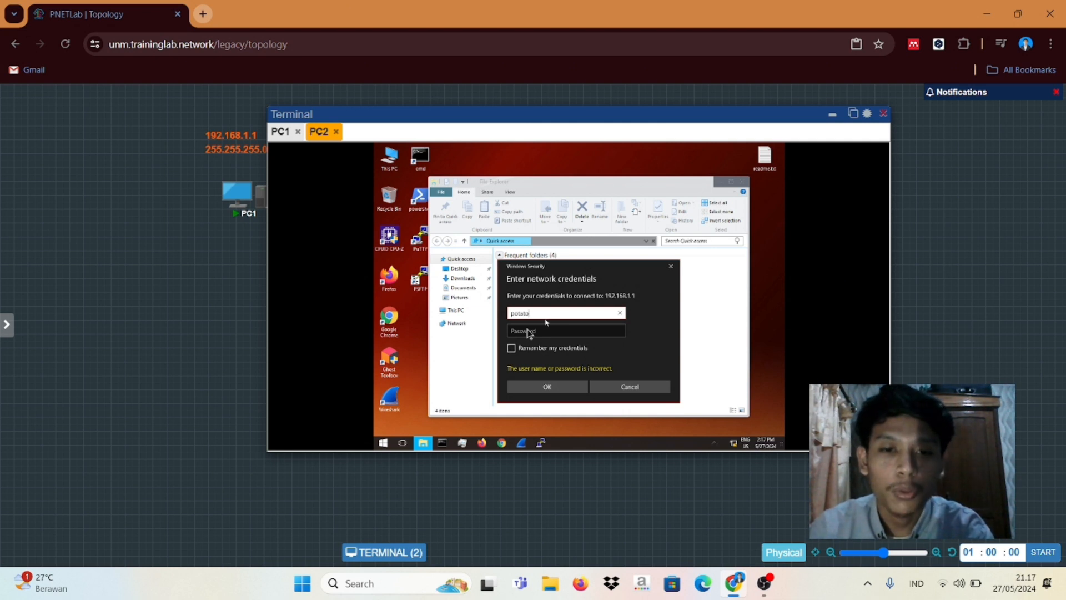
# Step: Enter the account's user name and password in the Windows Security prompt and submit
pyautogui.click(529, 332)
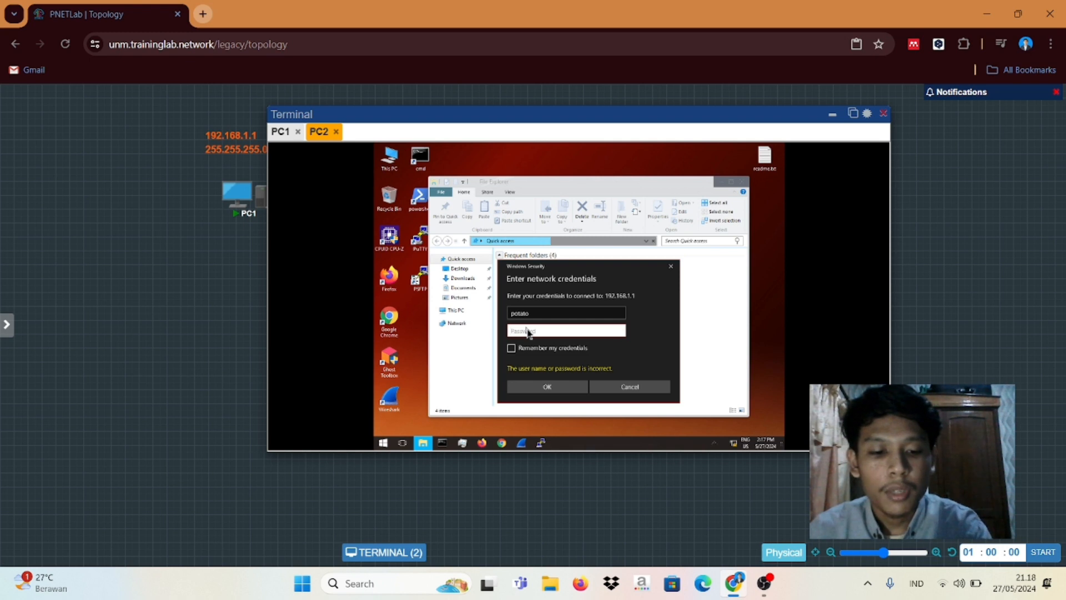
pyautogui.write('•••')
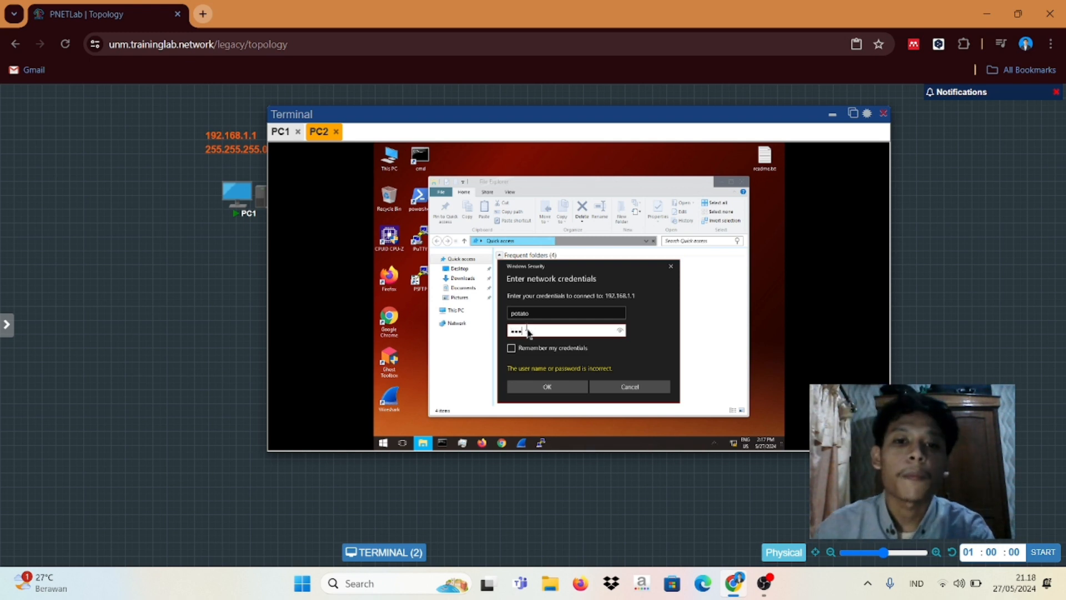
pyautogui.write('•••')
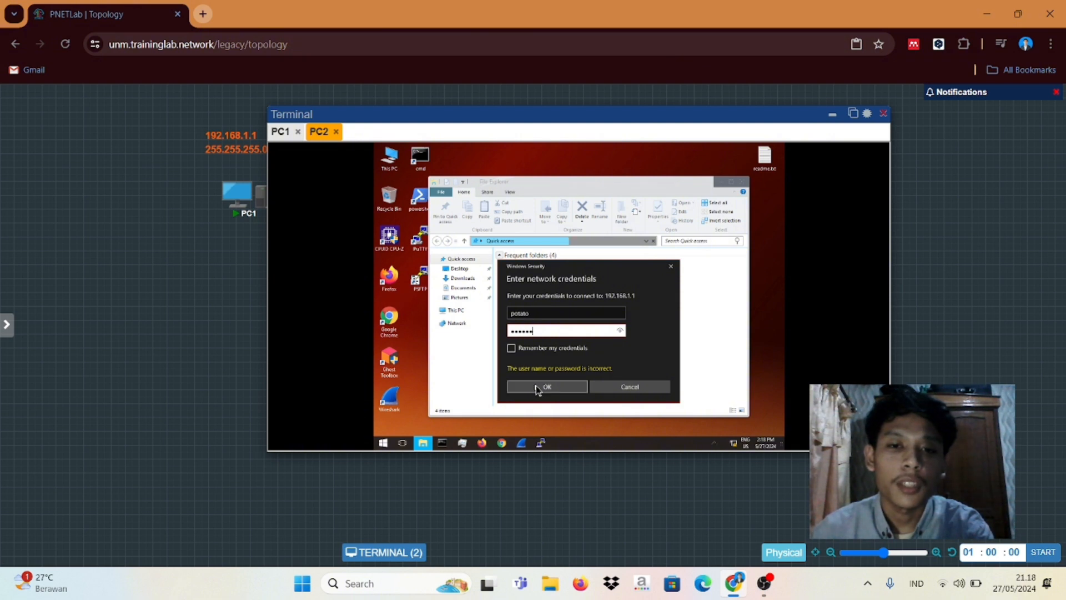
pyautogui.click(535, 386)
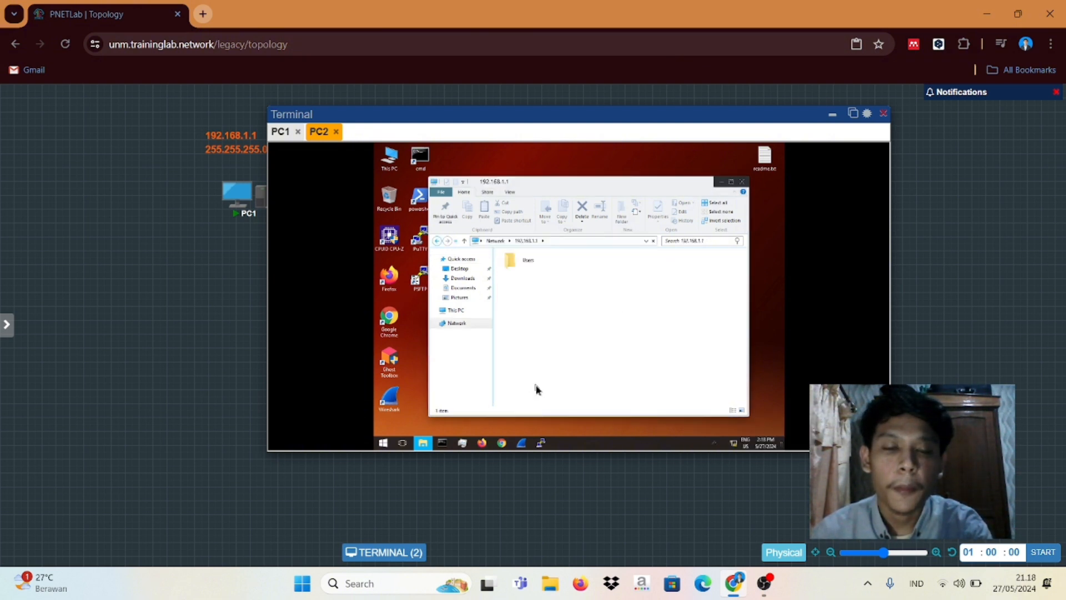
# Step: On PC2, browse Users into the user folder and kelompok4, go back, then switch to PC1
pyautogui.click(529, 266)
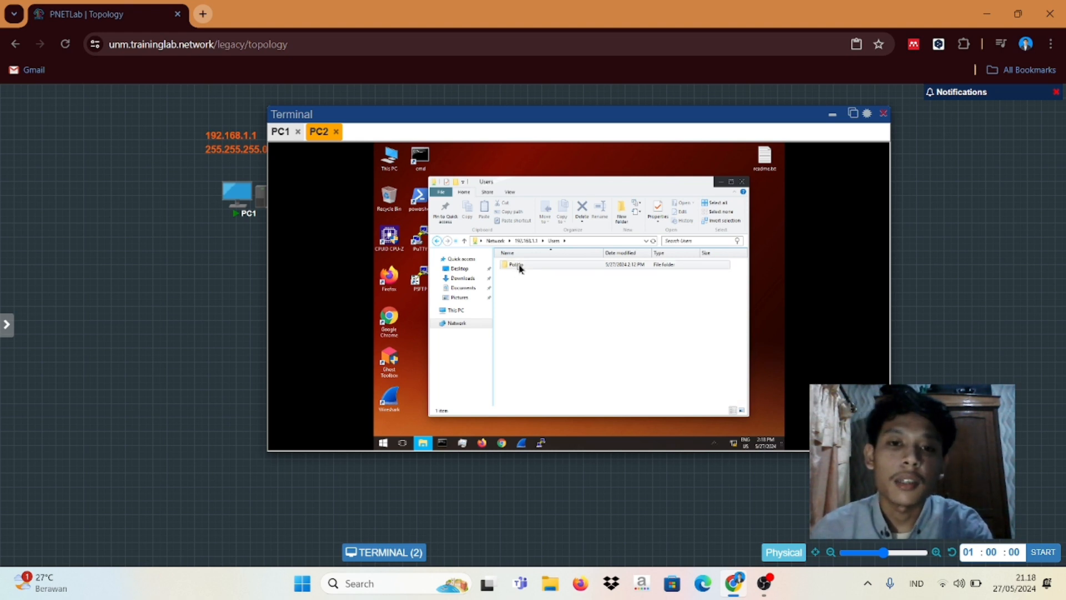
pyautogui.doubleClick(519, 266)
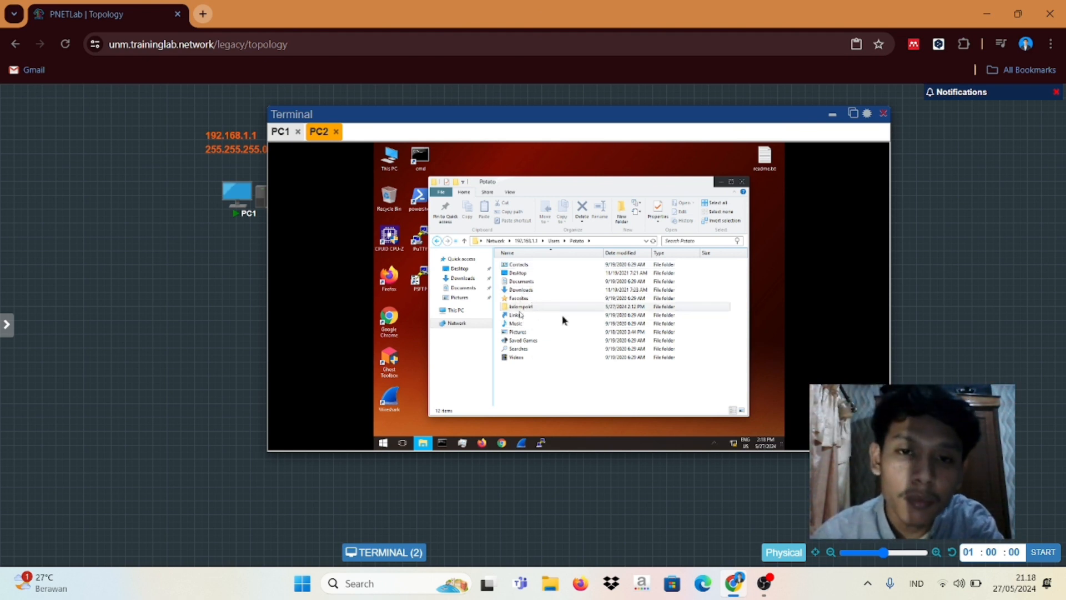
pyautogui.doubleClick(521, 307)
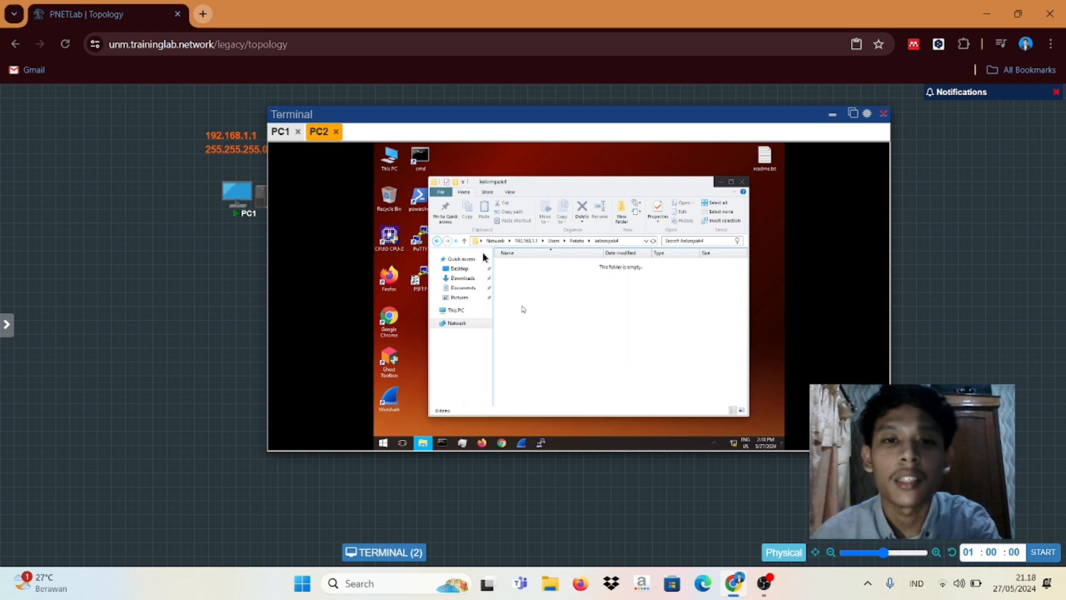
pyautogui.click(439, 244)
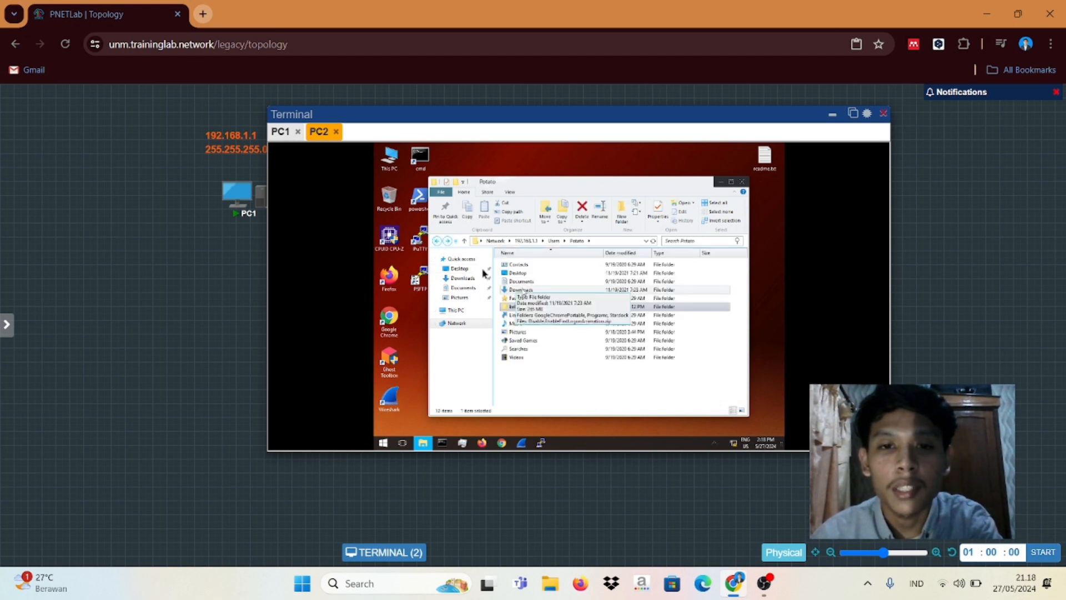
pyautogui.click(281, 136)
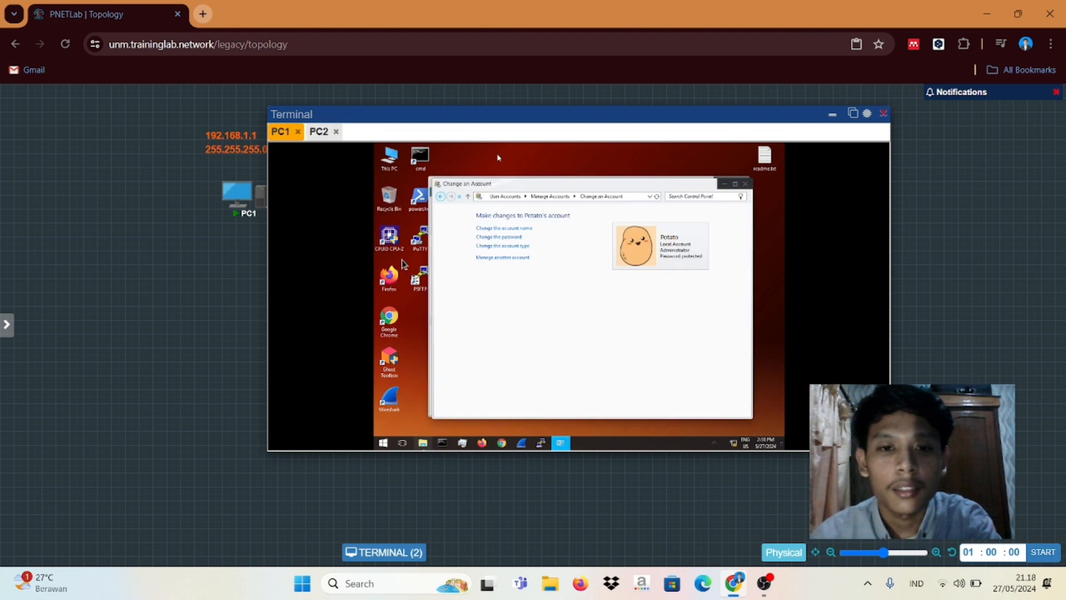
# Step: On PC1, minimize the account window and copy potato.jpg from Pictures
pyautogui.click(725, 185)
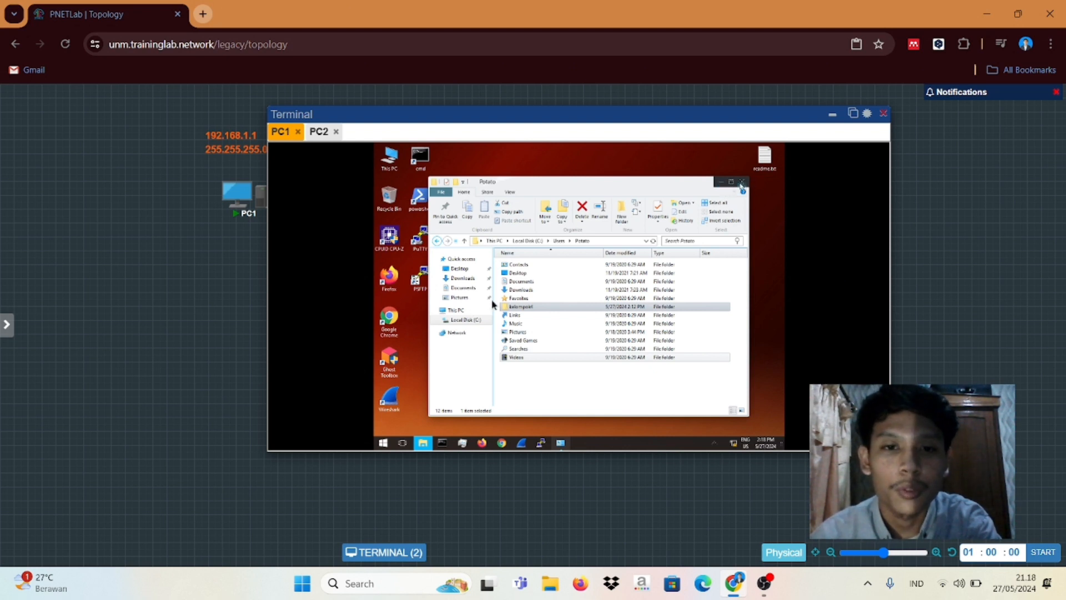
pyautogui.click(460, 300)
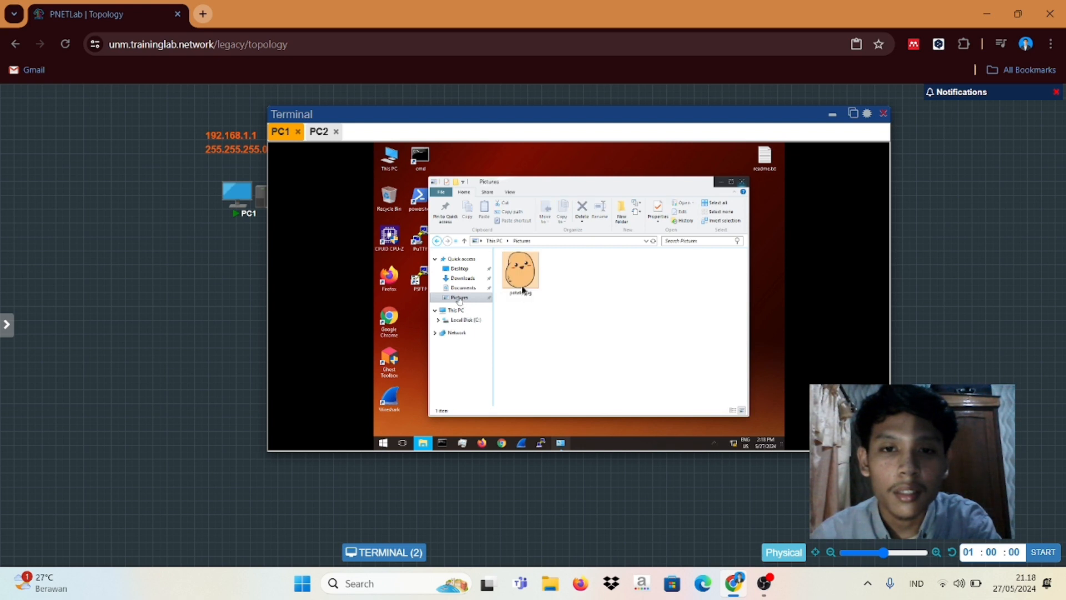
pyautogui.rightClick(517, 272)
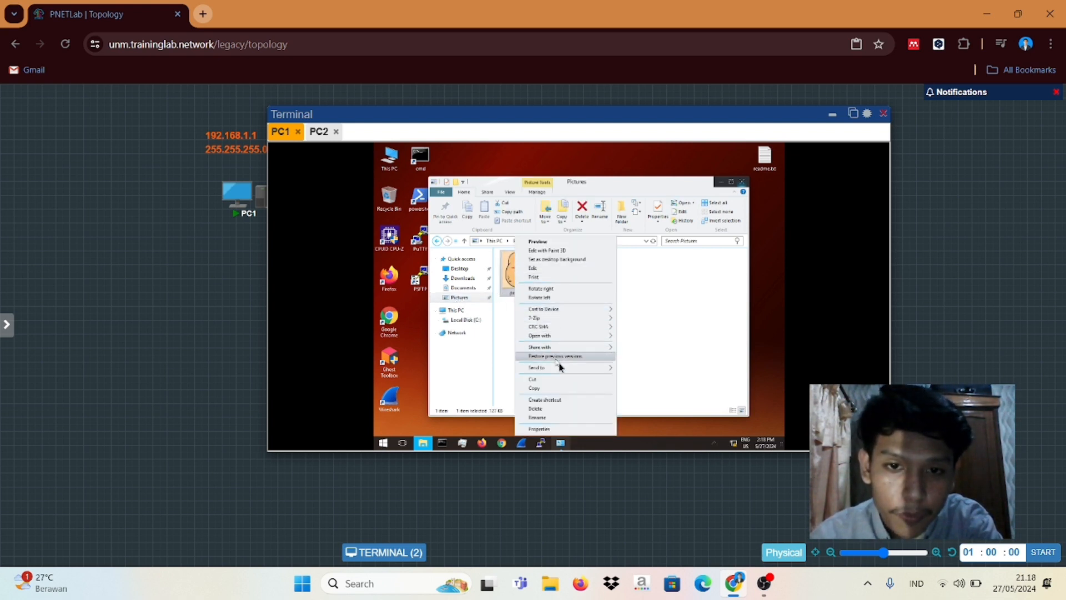
pyautogui.click(544, 390)
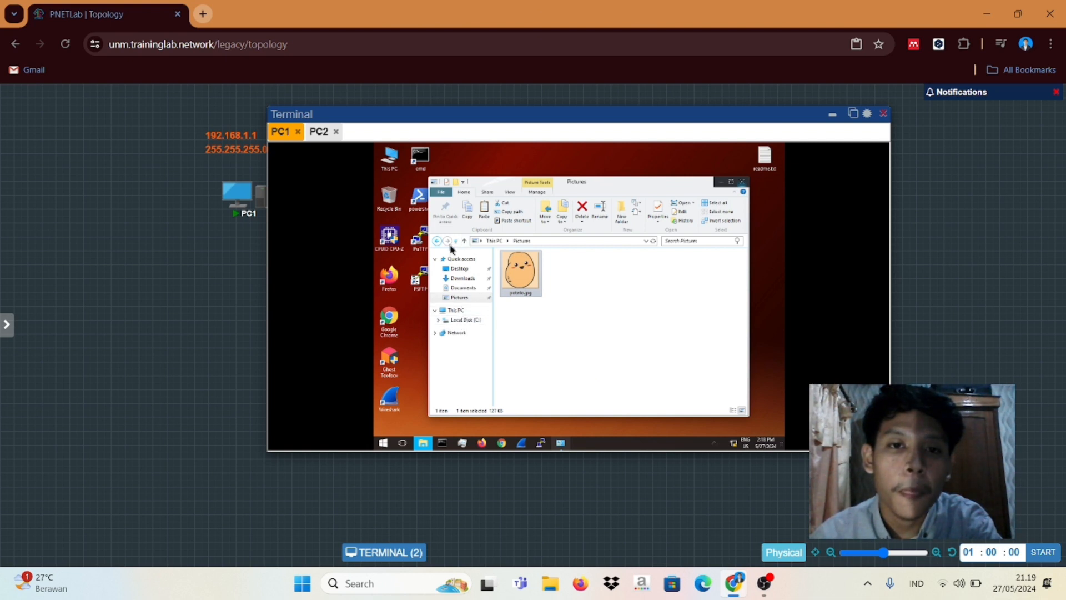
# Step: Paste potato.jpg into C:\Users\<user>\kelompok4, then return to PC2's console
pyautogui.click(464, 321)
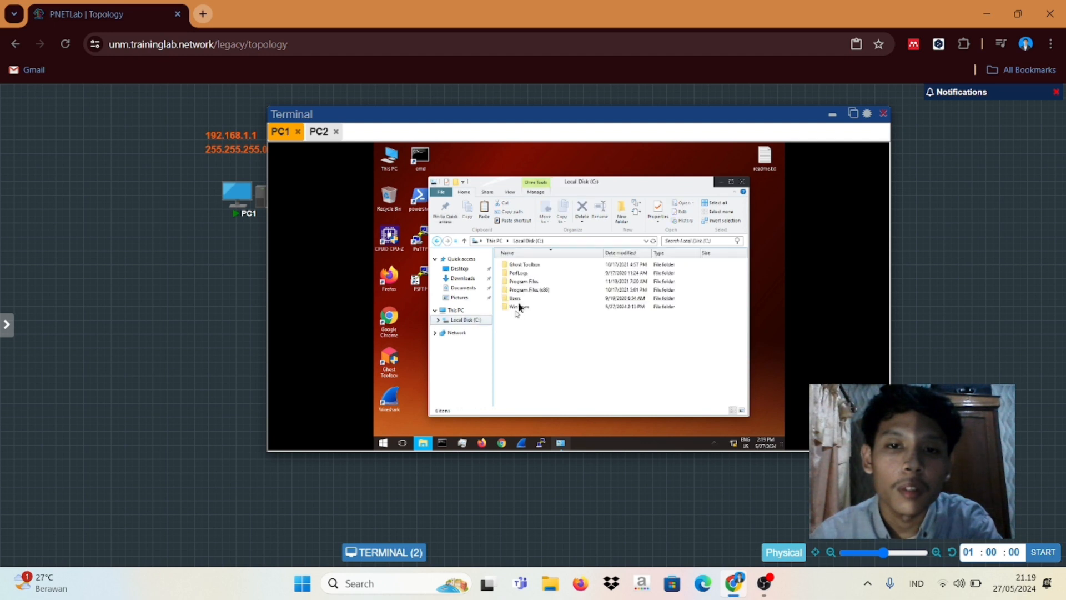
pyautogui.doubleClick(521, 300)
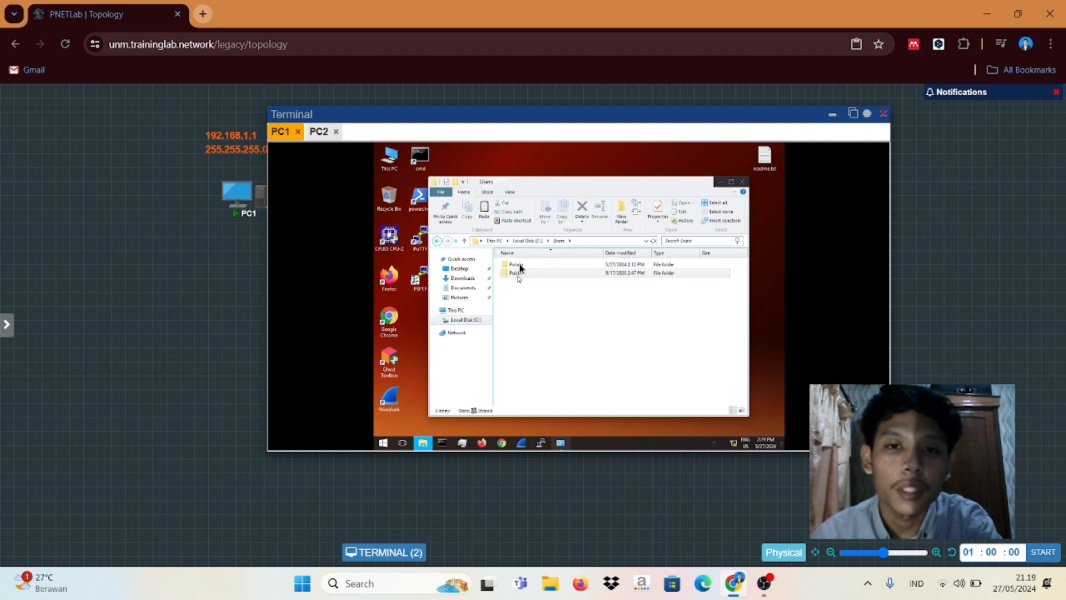
pyautogui.click(519, 266)
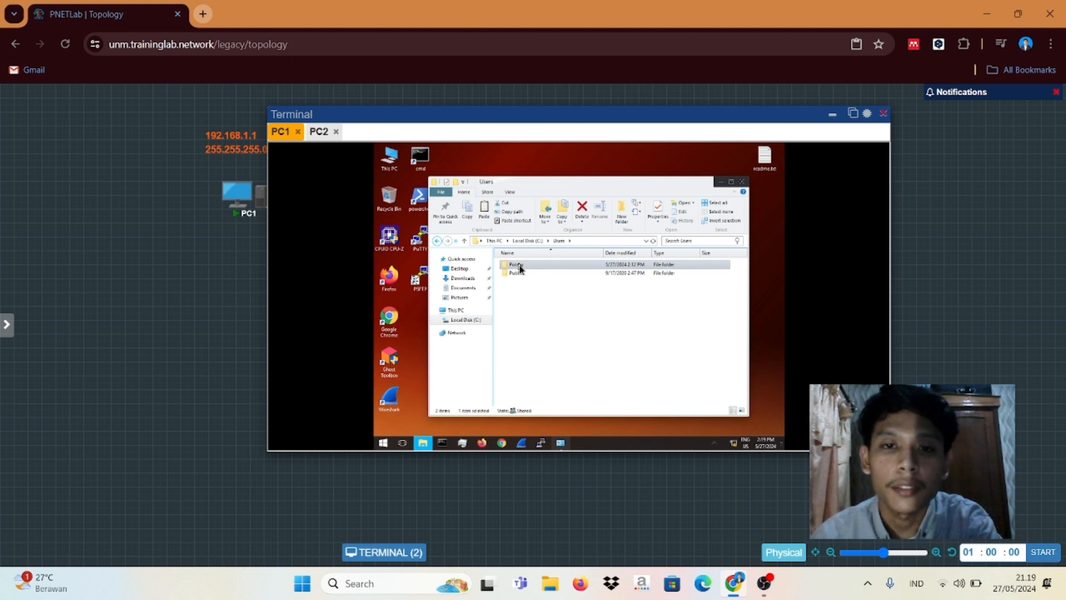
pyautogui.doubleClick(521, 268)
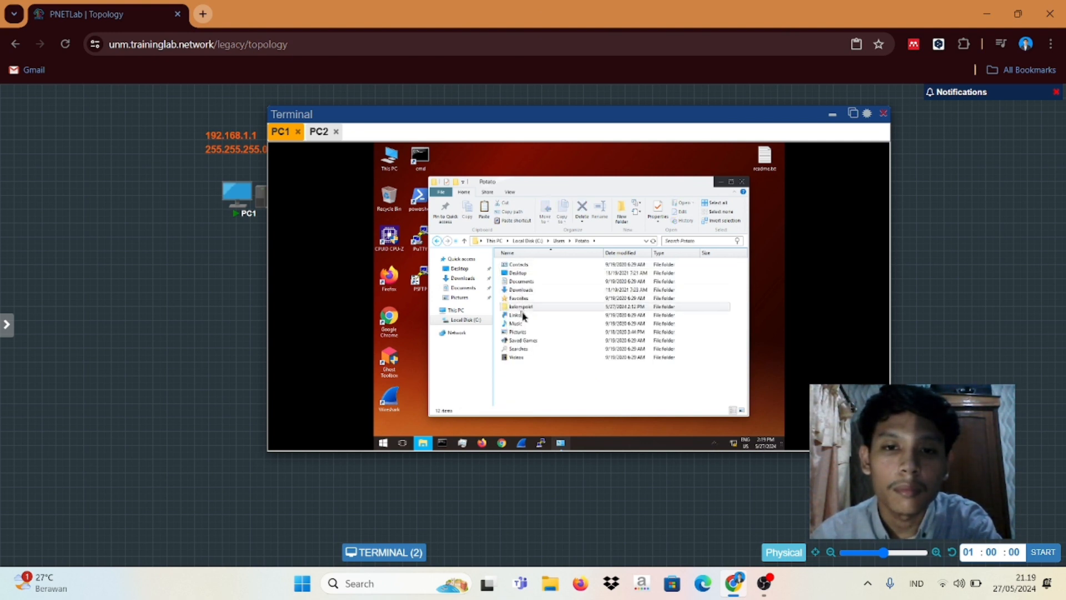
pyautogui.doubleClick(522, 307)
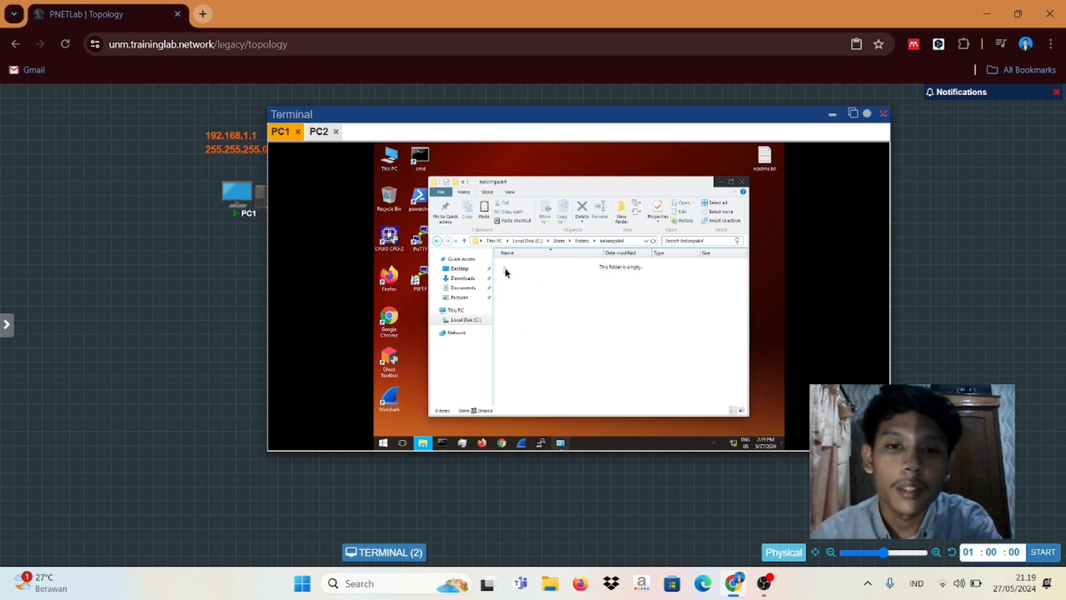
pyautogui.rightClick(507, 273)
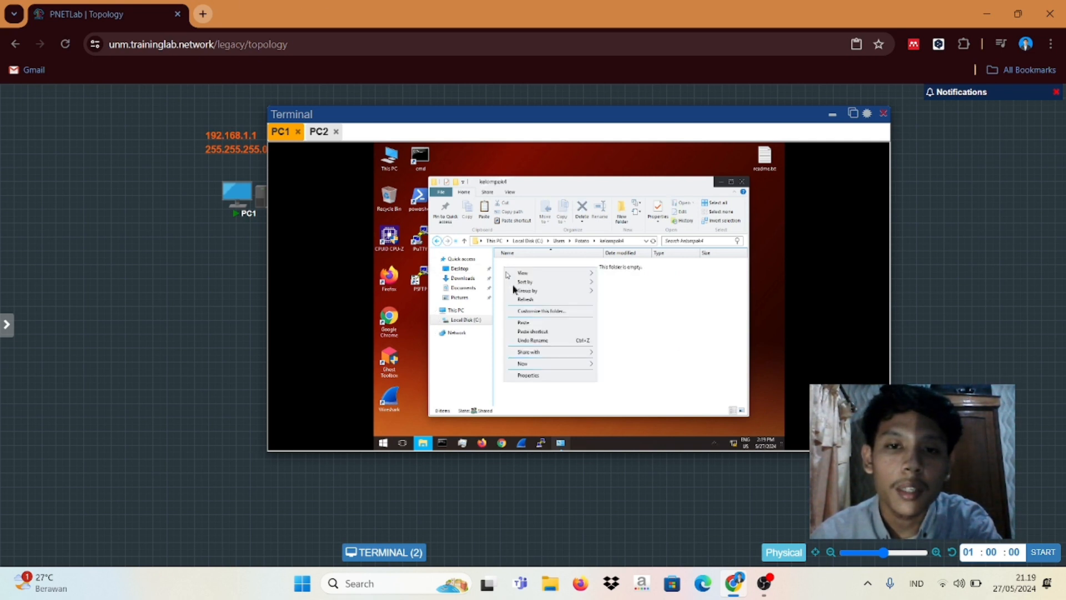
pyautogui.click(527, 323)
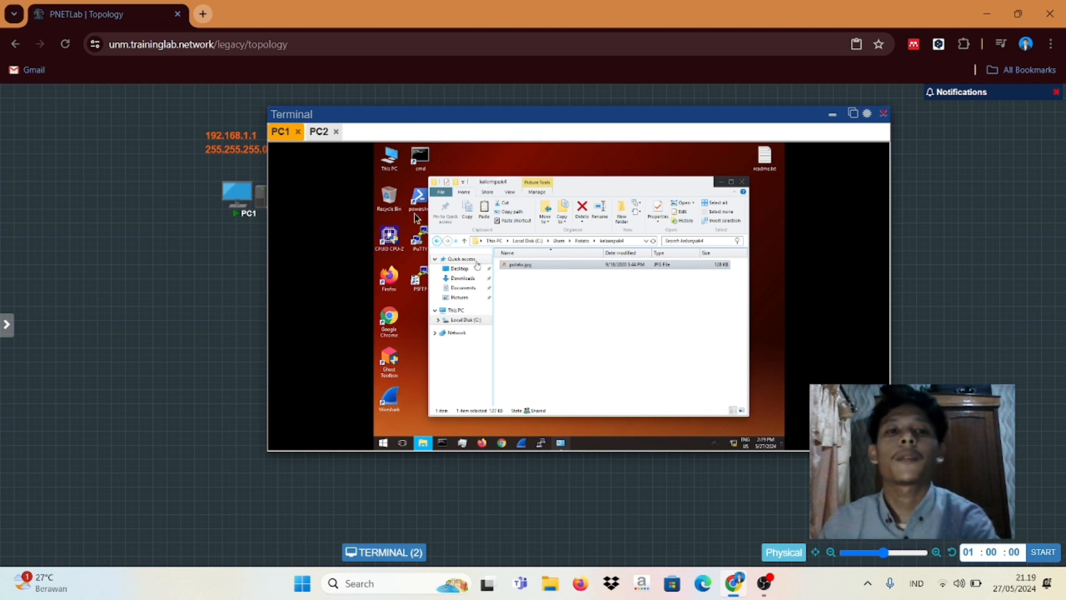
pyautogui.click(316, 137)
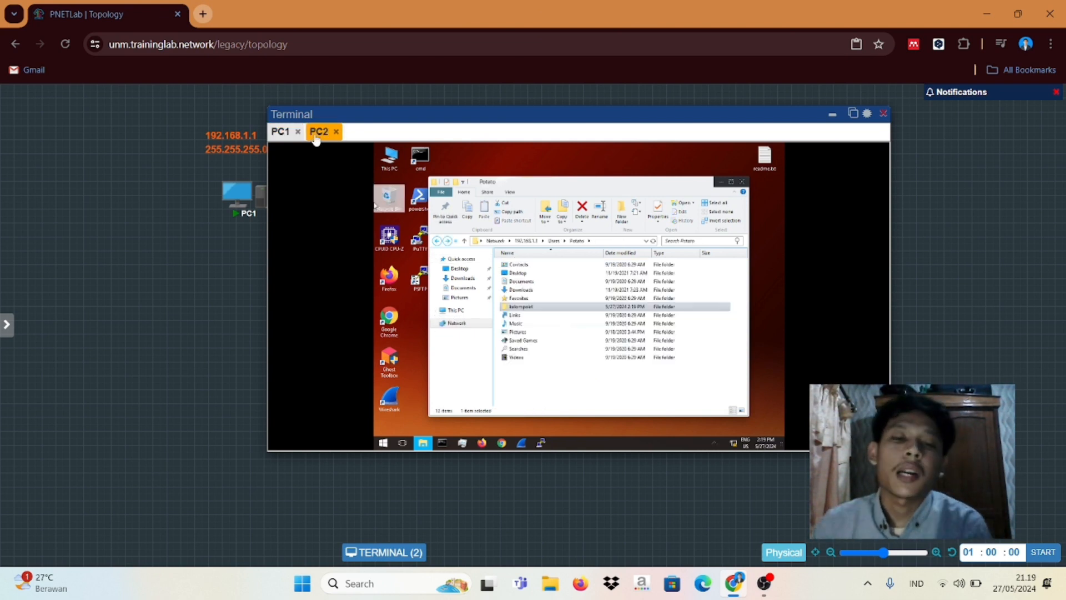
# Step: On PC2, open kelompok4 and view potato.jpg, close the viewer and Explorer, then return to PC1
pyautogui.click(523, 307)
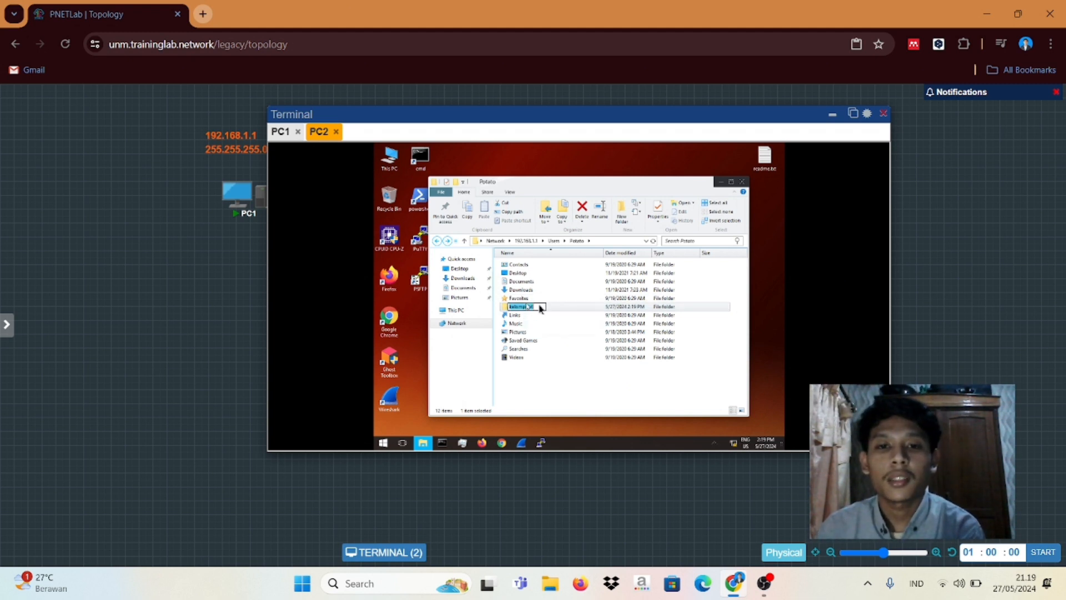
pyautogui.click(562, 310)
pyautogui.doubleClick(562, 310)
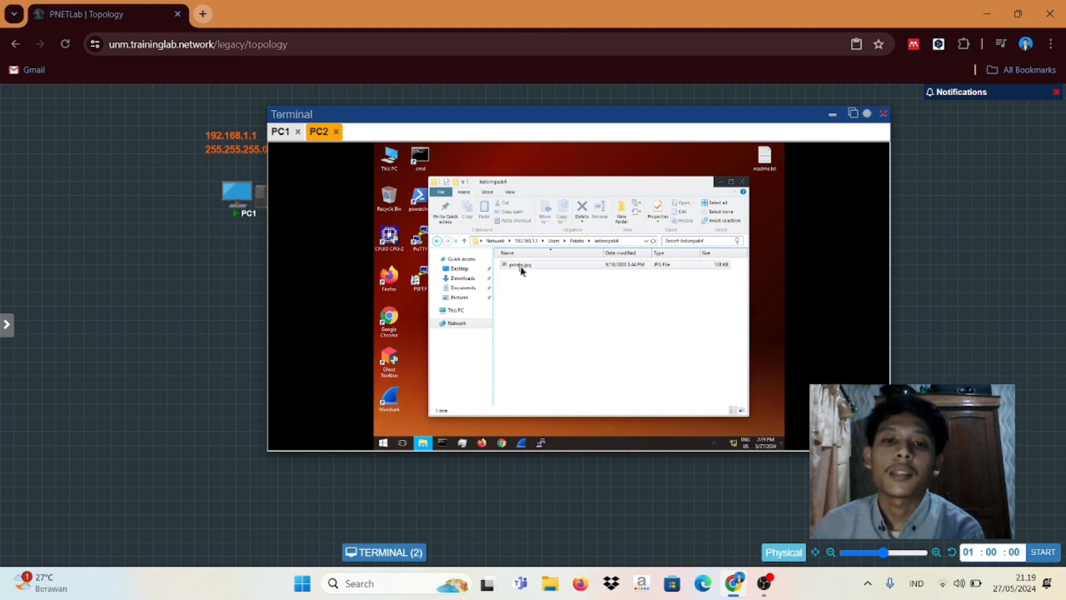
pyautogui.click(521, 267)
pyautogui.doubleClick(521, 266)
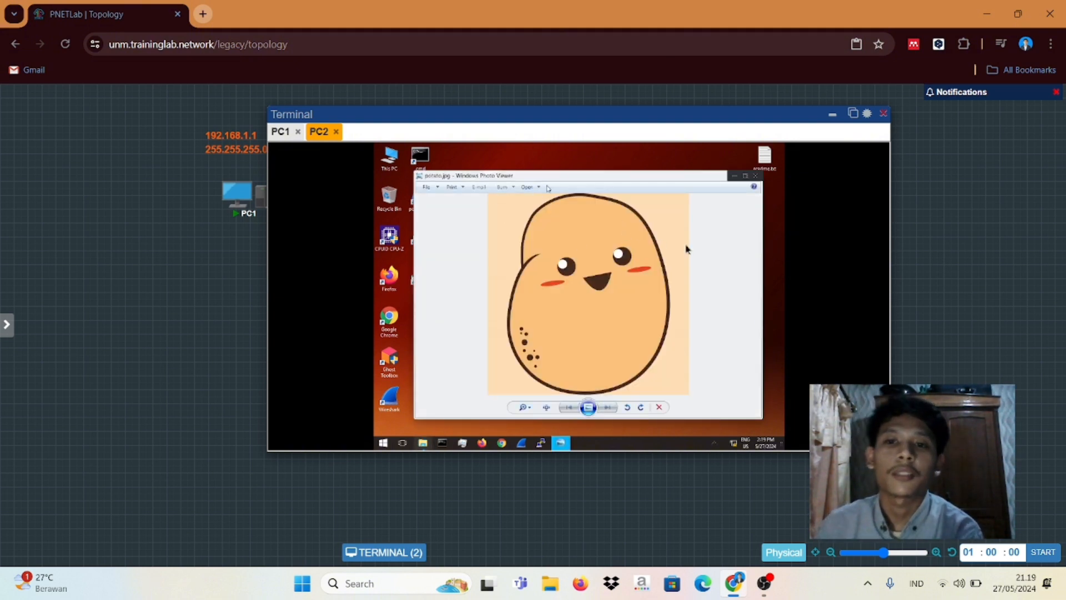
pyautogui.click(758, 176)
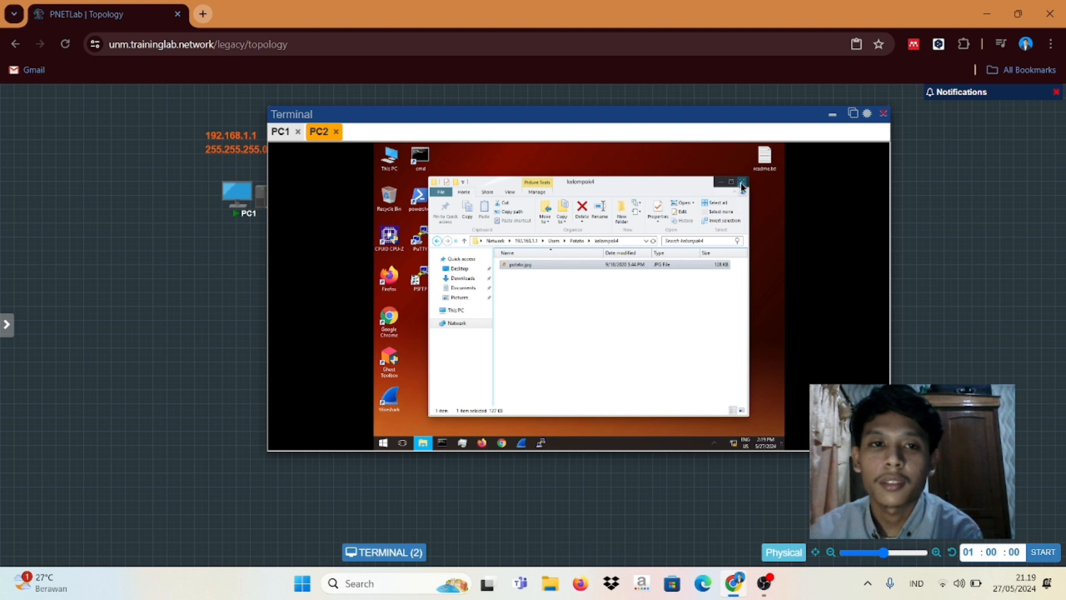
pyautogui.click(742, 181)
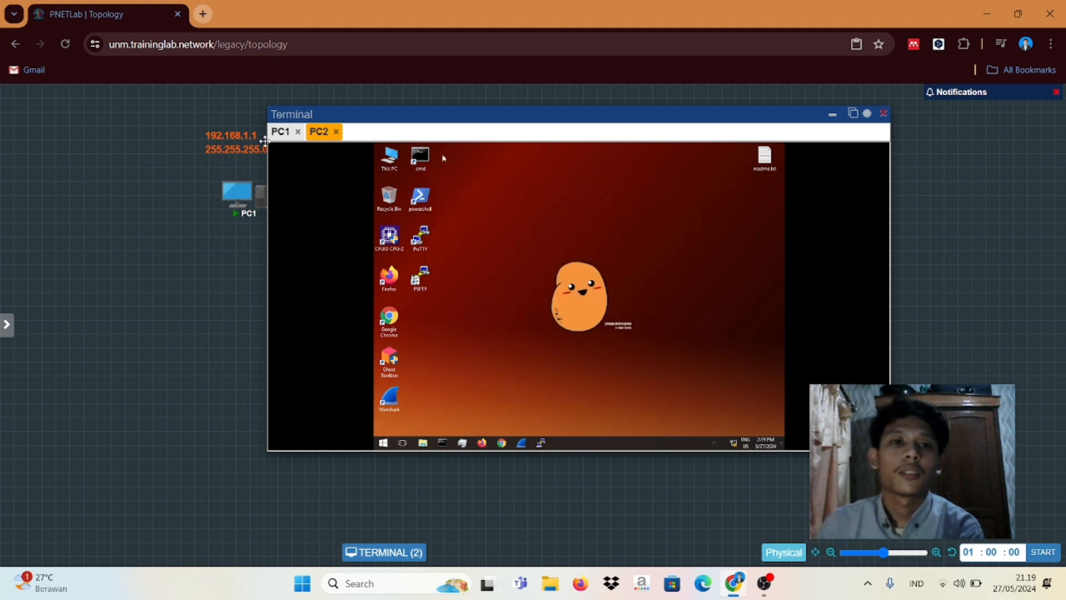
pyautogui.click(281, 134)
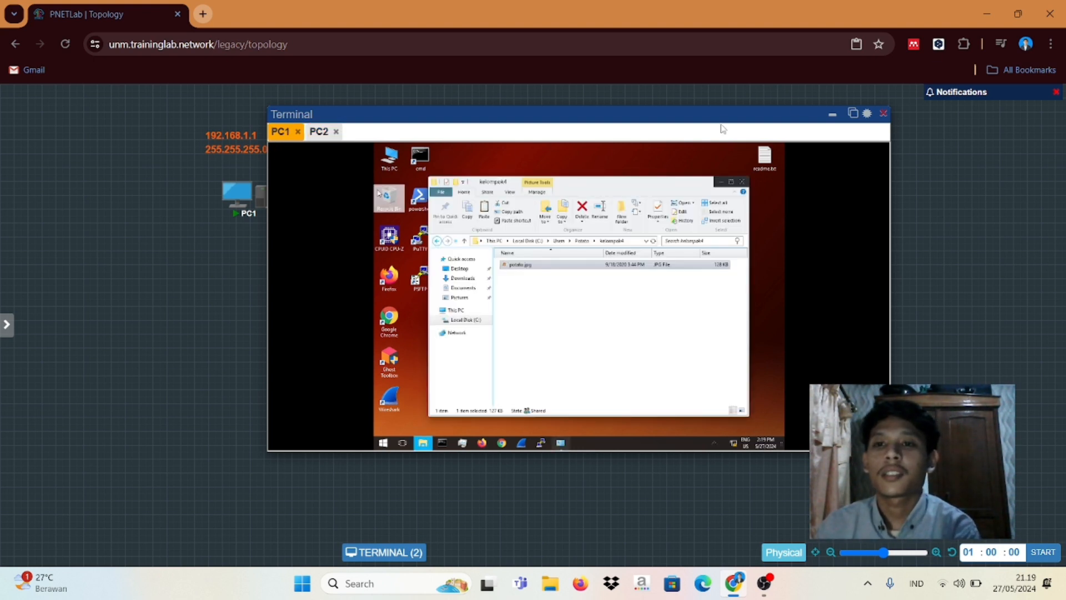
# Step: Close the terminal to reveal the PC1–PC2 topology, then bring OBS Studio forward
pyautogui.click(884, 114)
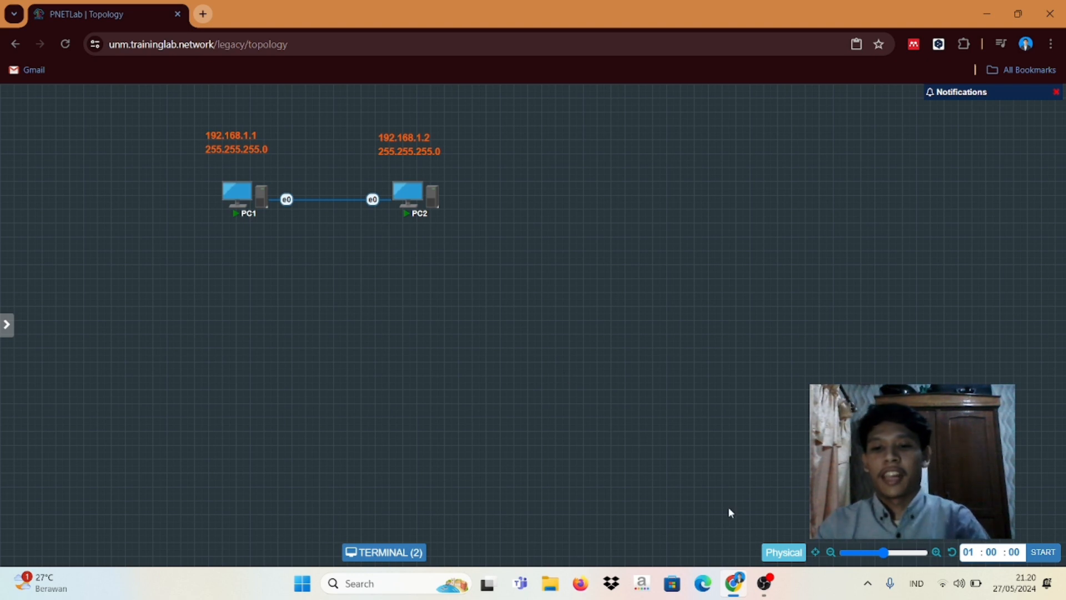
pyautogui.click(769, 593)
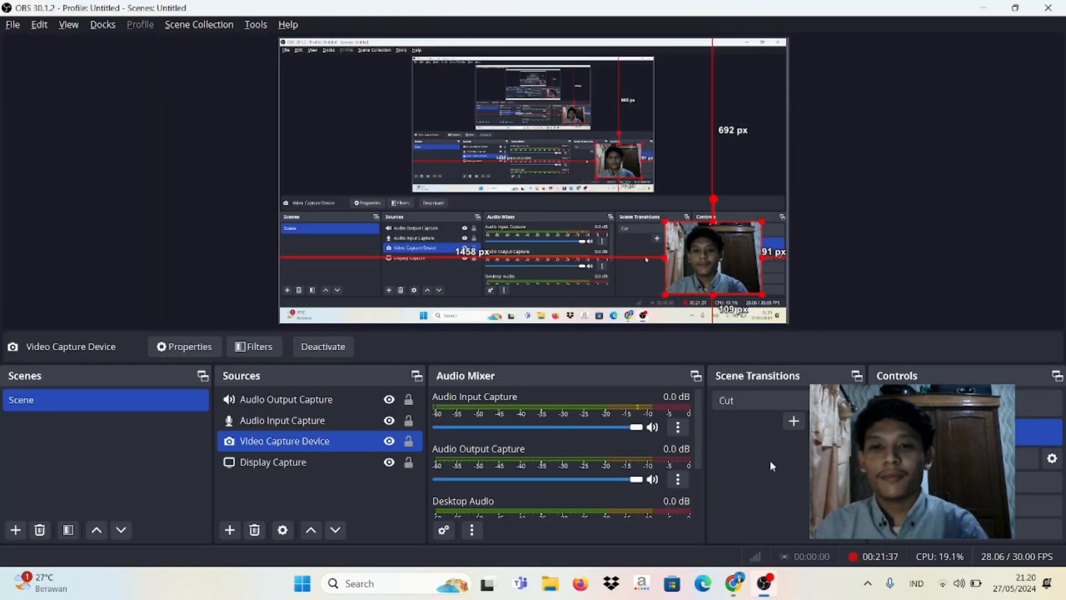
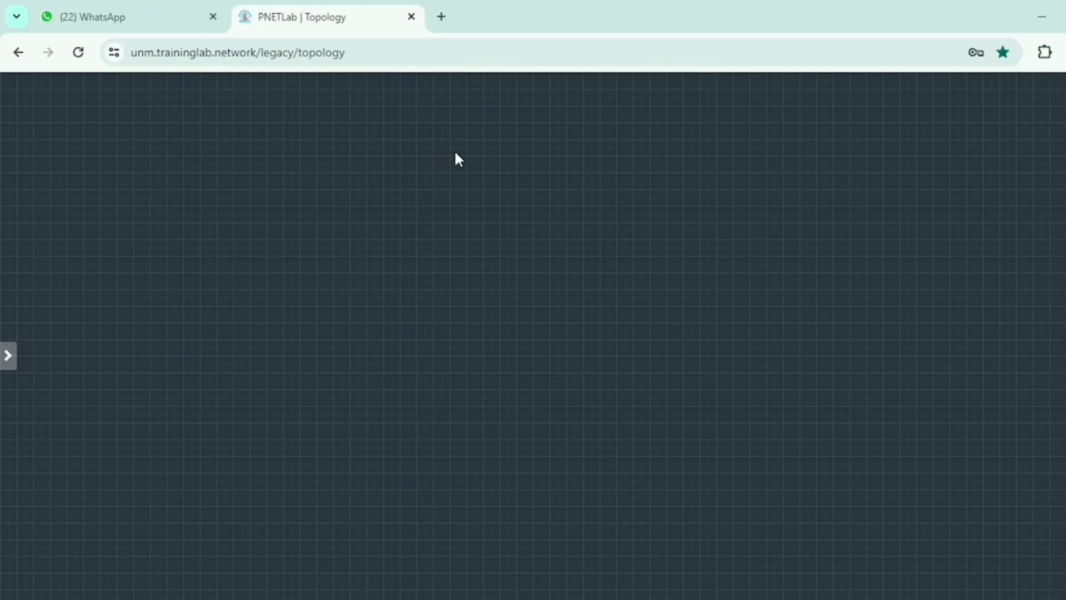
# Step: Create a NAT network named MODEM INTERNET and drag it to the top centre of the canvas
pyautogui.rightClick(479, 177)
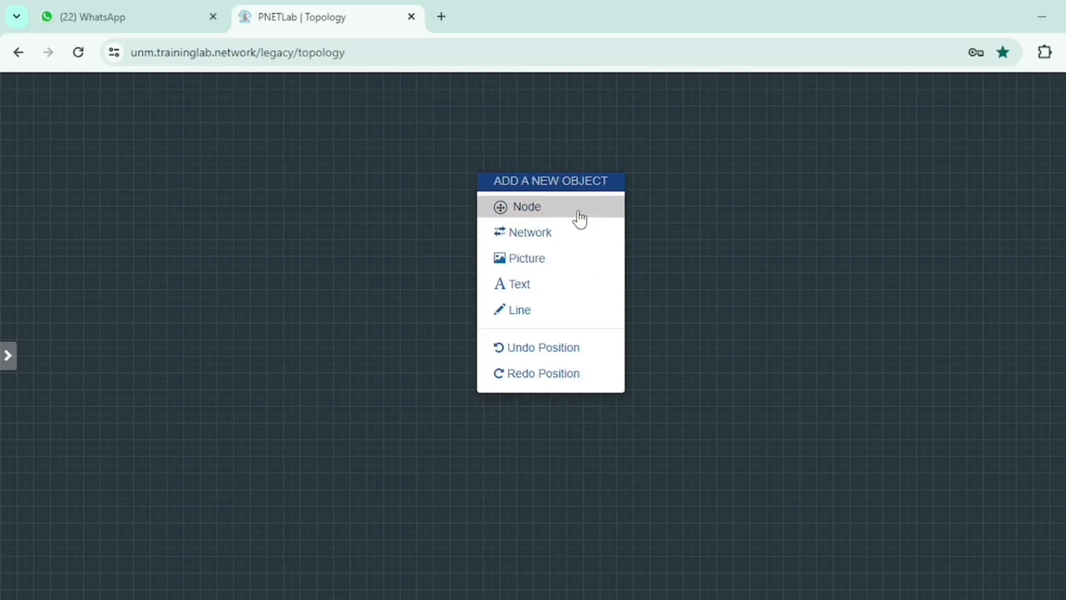
pyautogui.click(546, 230)
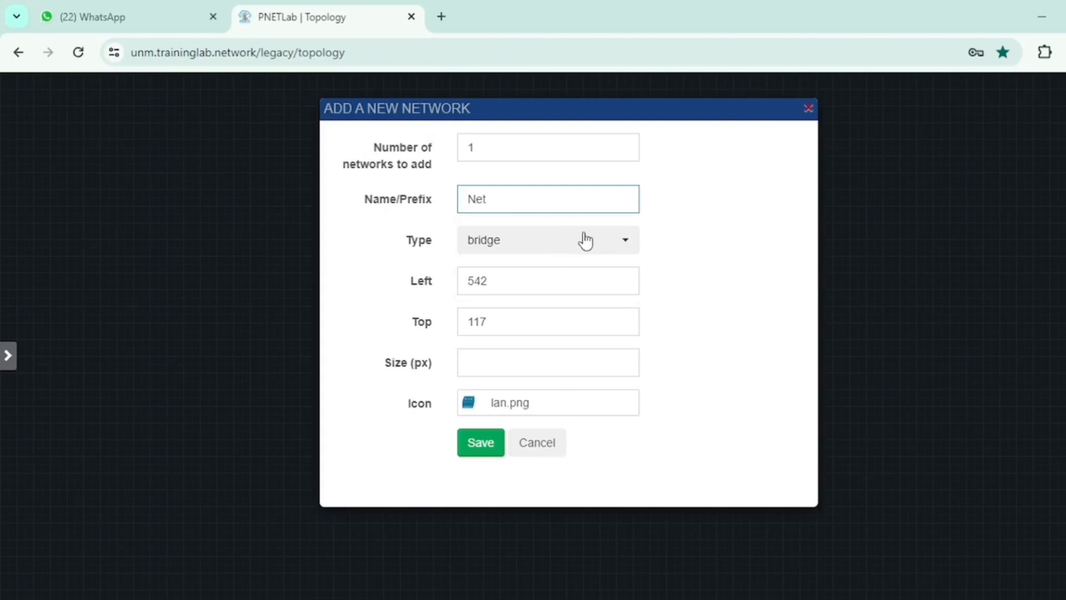
pyautogui.moveTo(532, 200); pyautogui.dragTo(462, 201)
pyautogui.write('MODEM ')
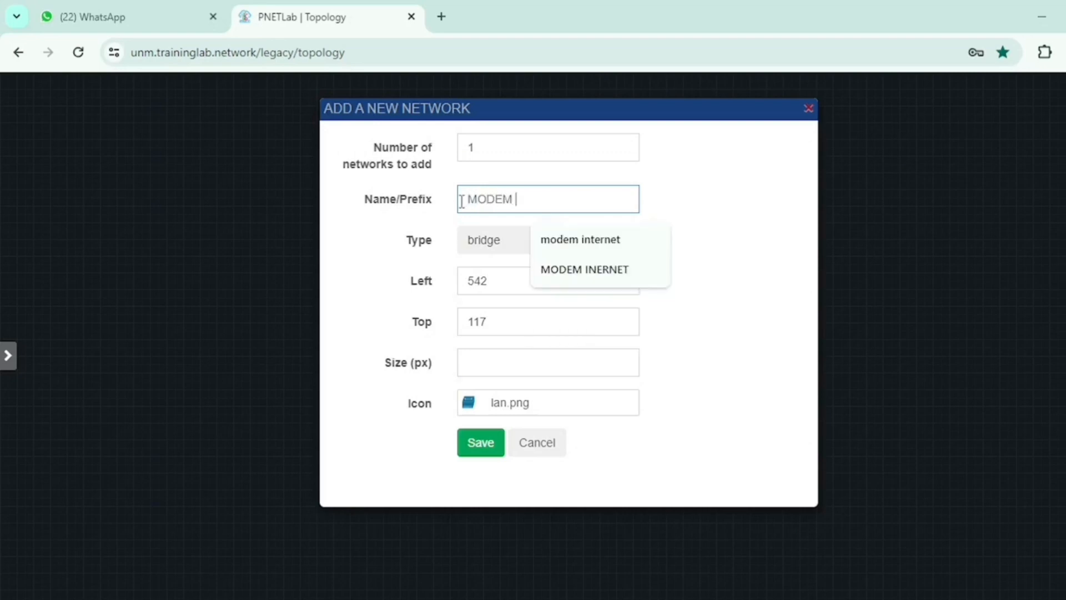
pyautogui.write('INTERNET')
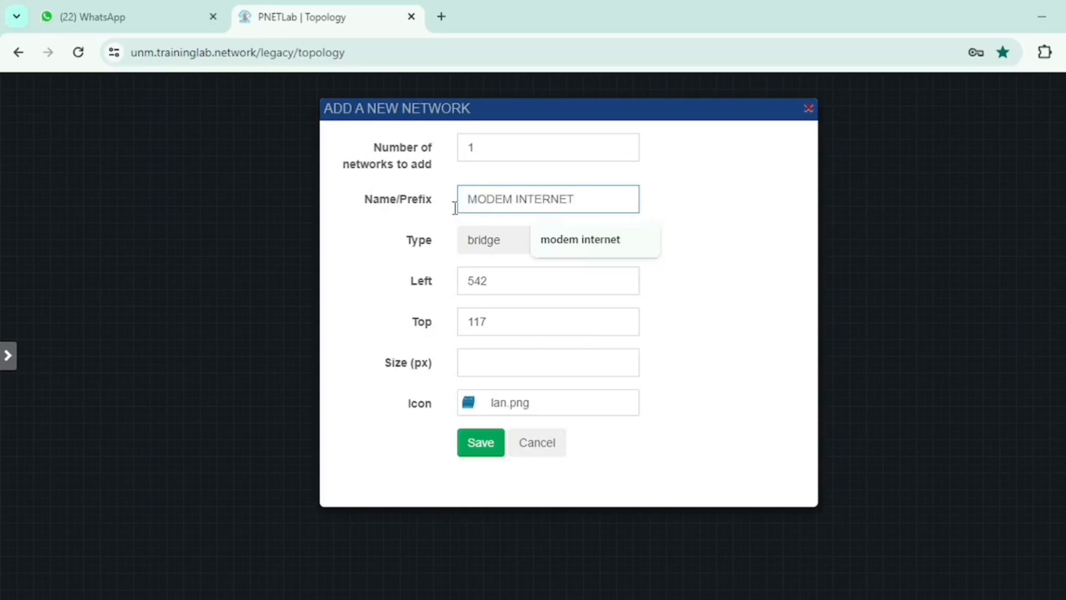
pyautogui.click(478, 249)
pyautogui.click(578, 239)
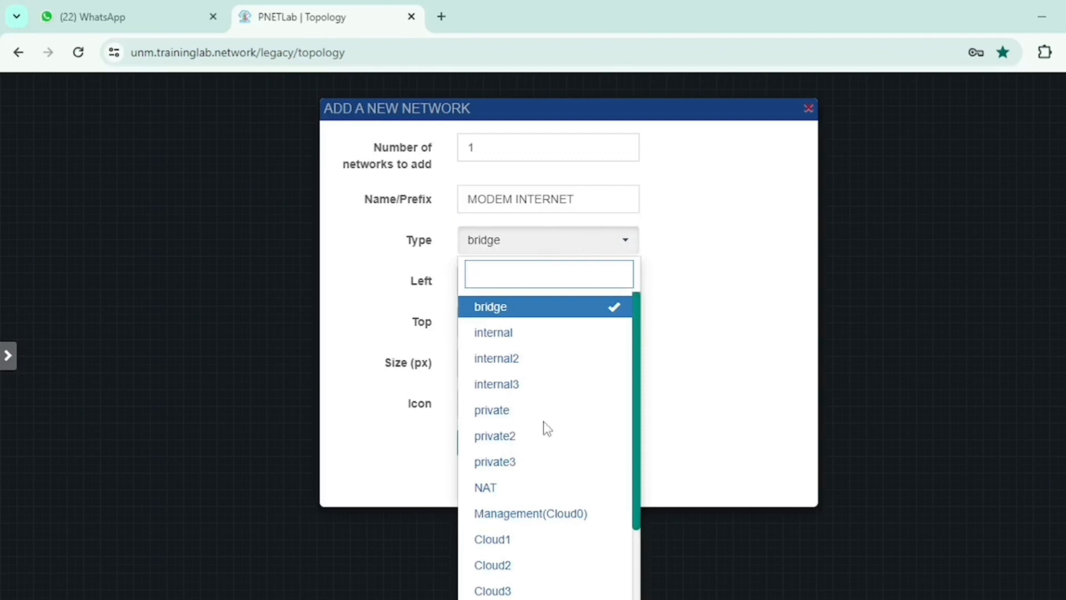
pyautogui.click(521, 489)
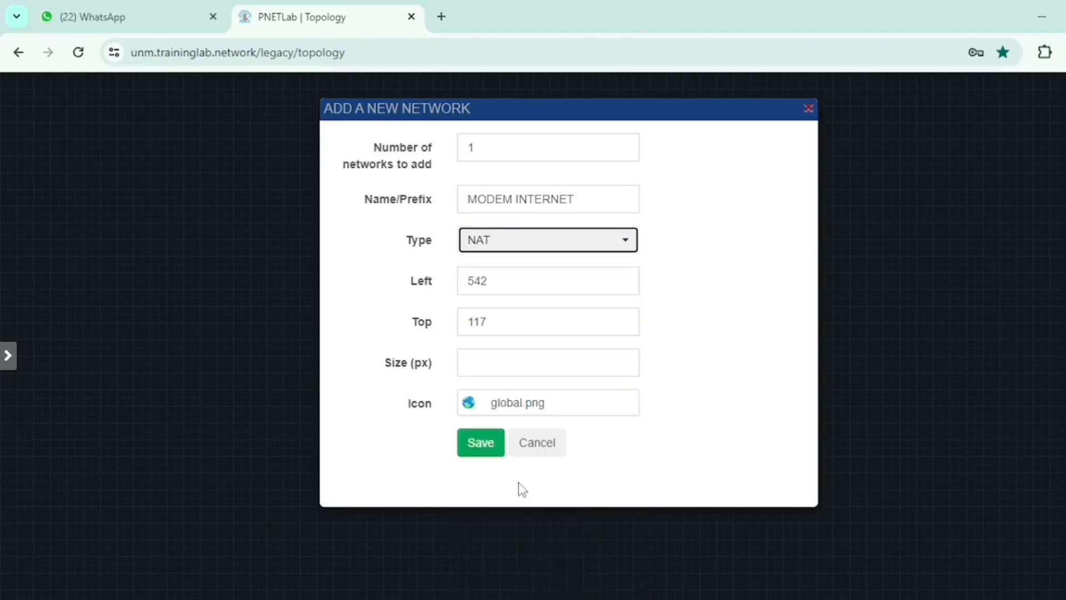
pyautogui.click(491, 449)
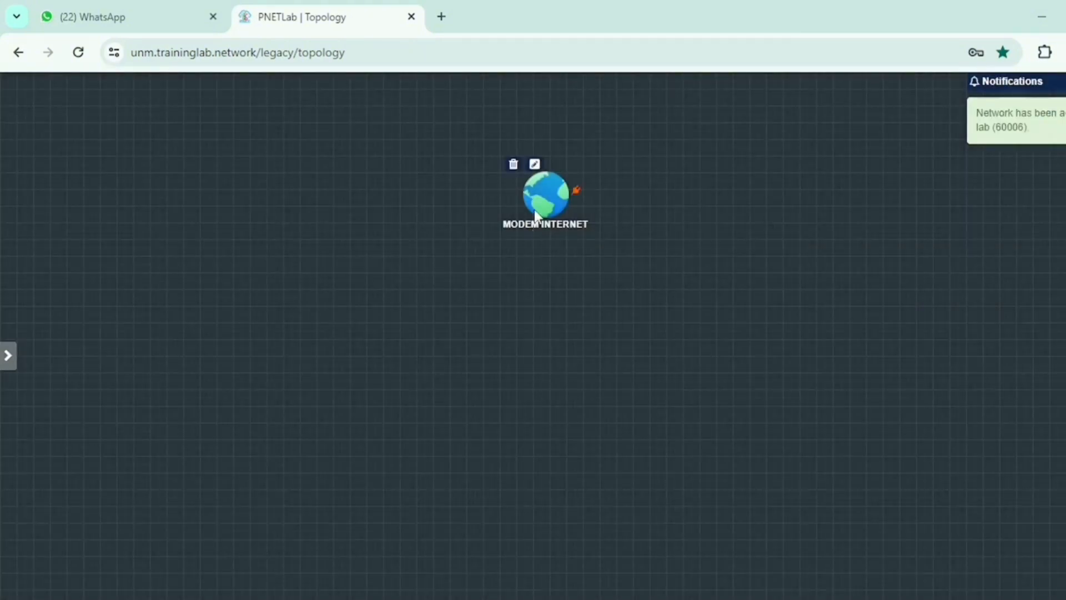
pyautogui.moveTo(539, 214); pyautogui.dragTo(528, 124)
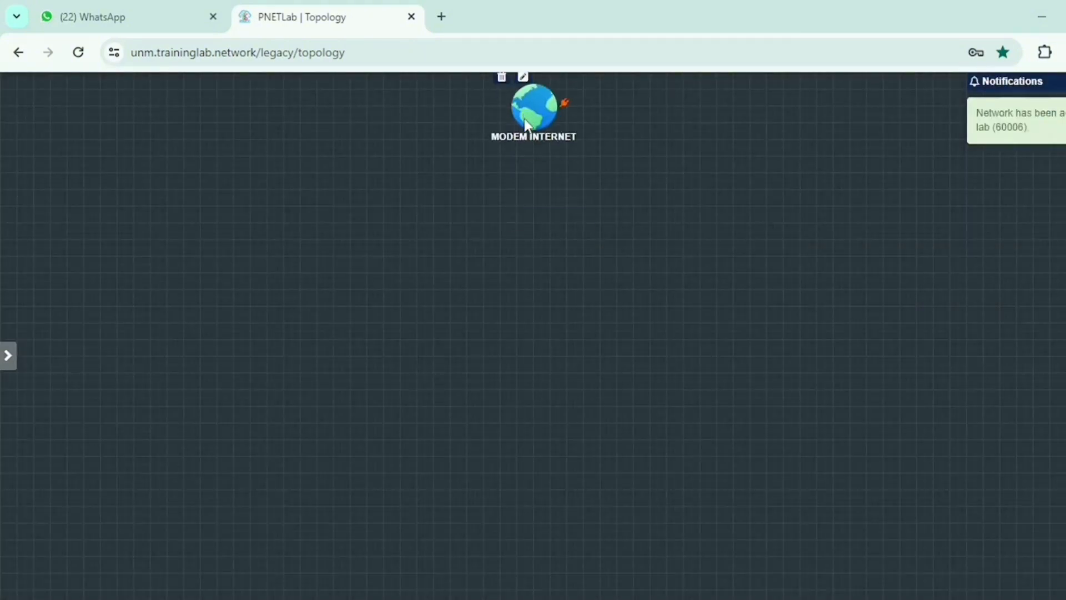
# Step: Add a MikroTik RouterOS node named Mikrotik, using image mikrotik-6.49.6, and save it
pyautogui.rightClick(532, 261)
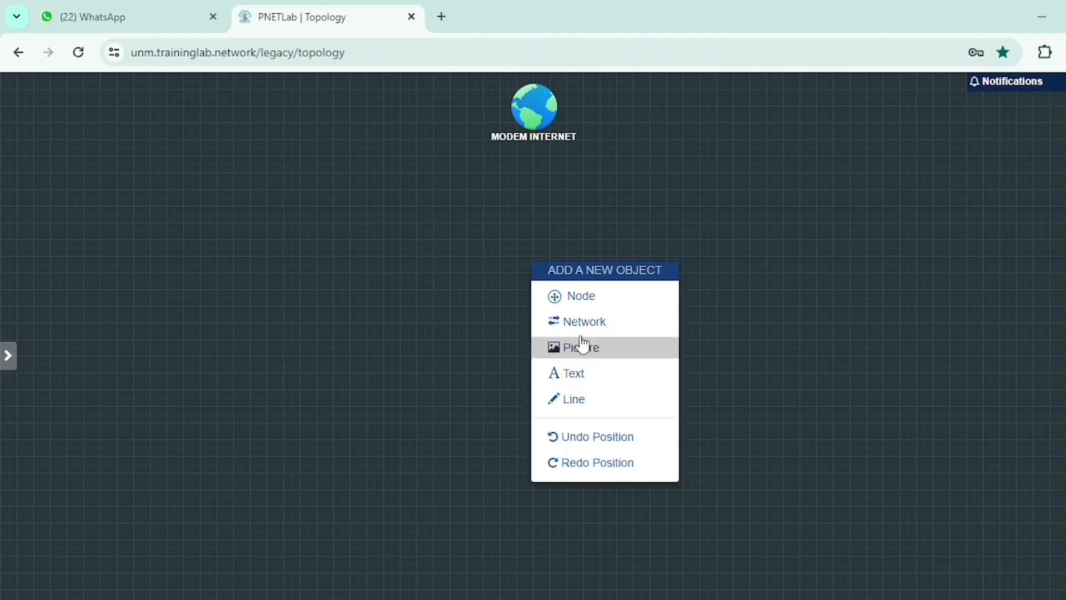
pyautogui.click(583, 297)
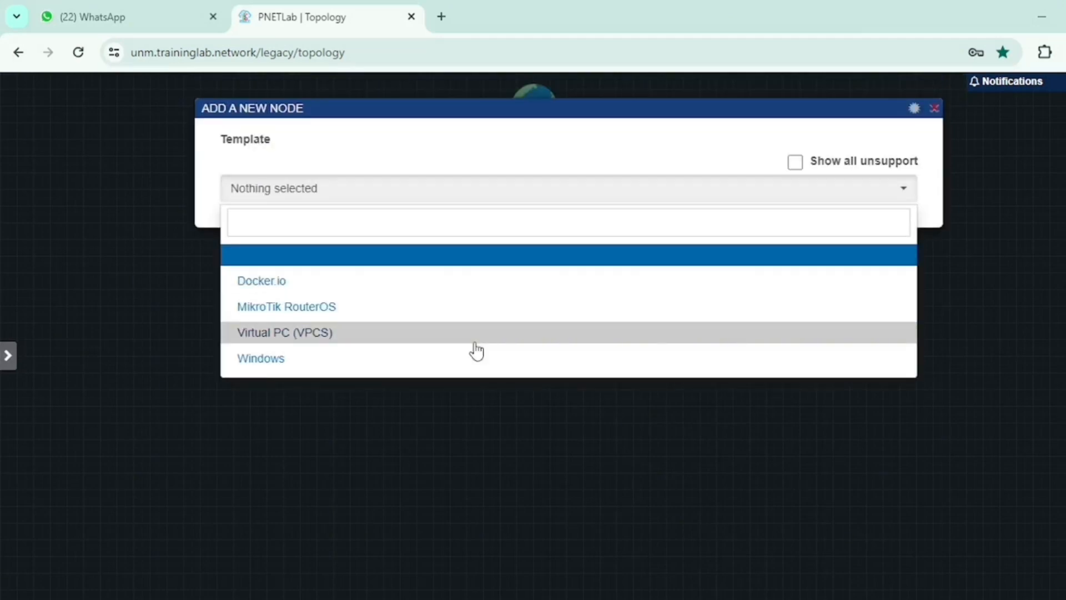
pyautogui.click(441, 318)
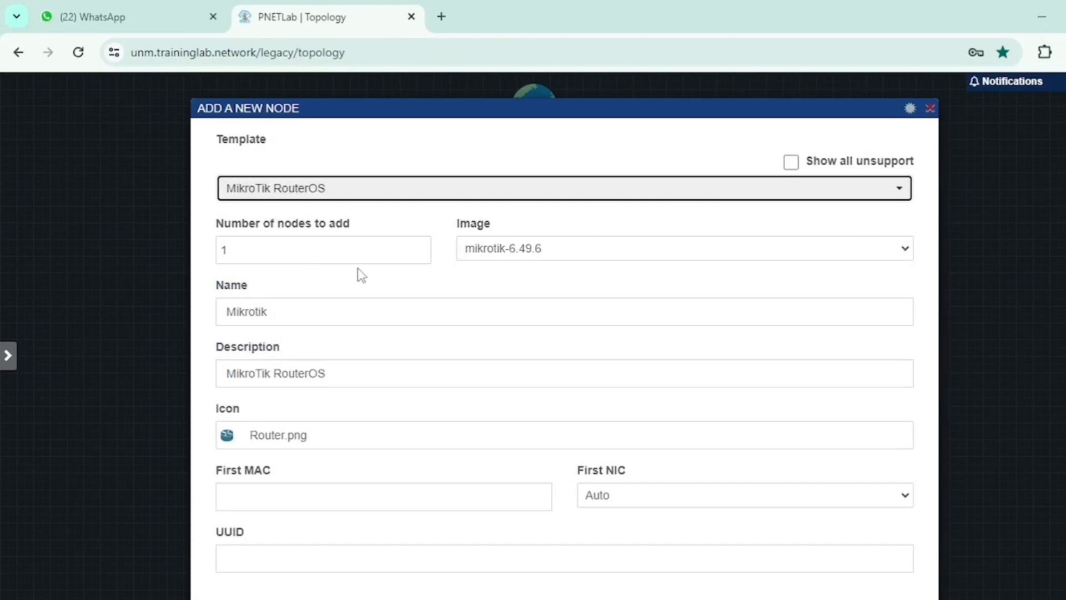
pyautogui.click(231, 248)
pyautogui.doubleClick(278, 249)
pyautogui.scroll(-1, 265, 292)
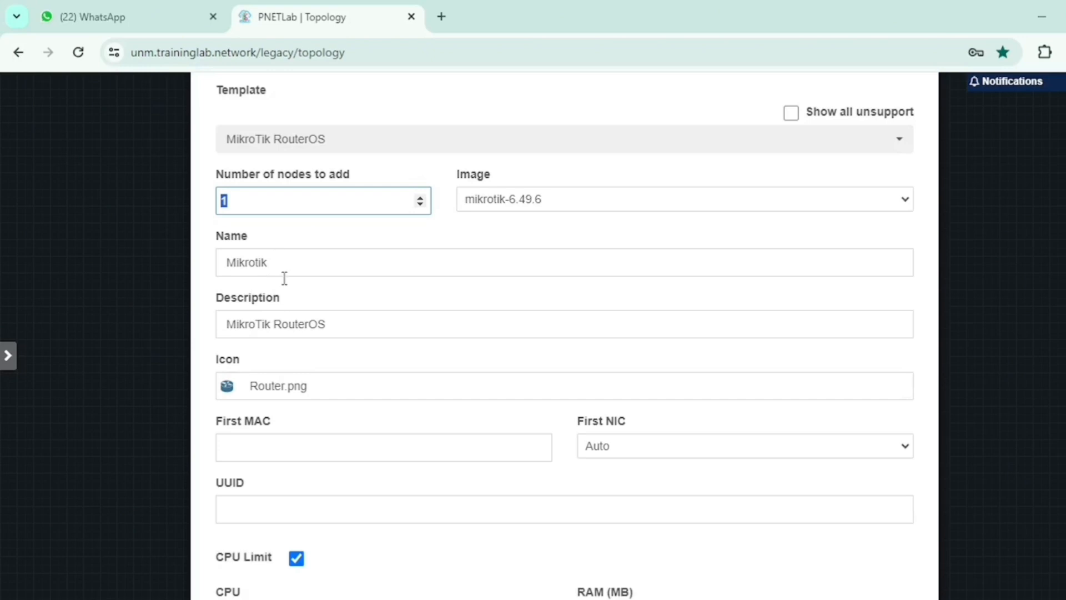
pyautogui.scroll(-4, 284, 278)
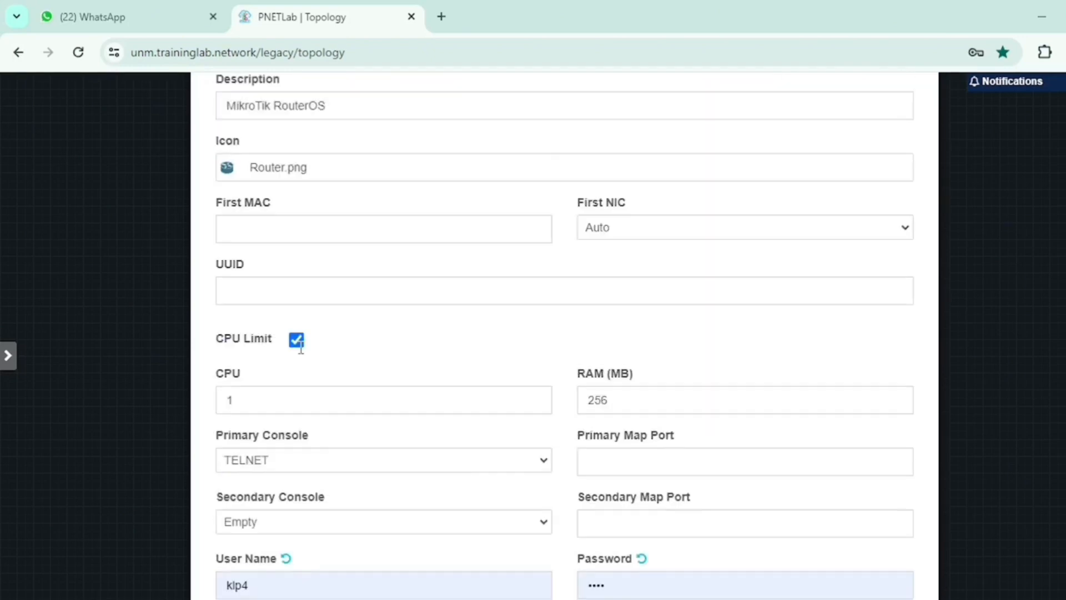
pyautogui.scroll(-5, 300, 347)
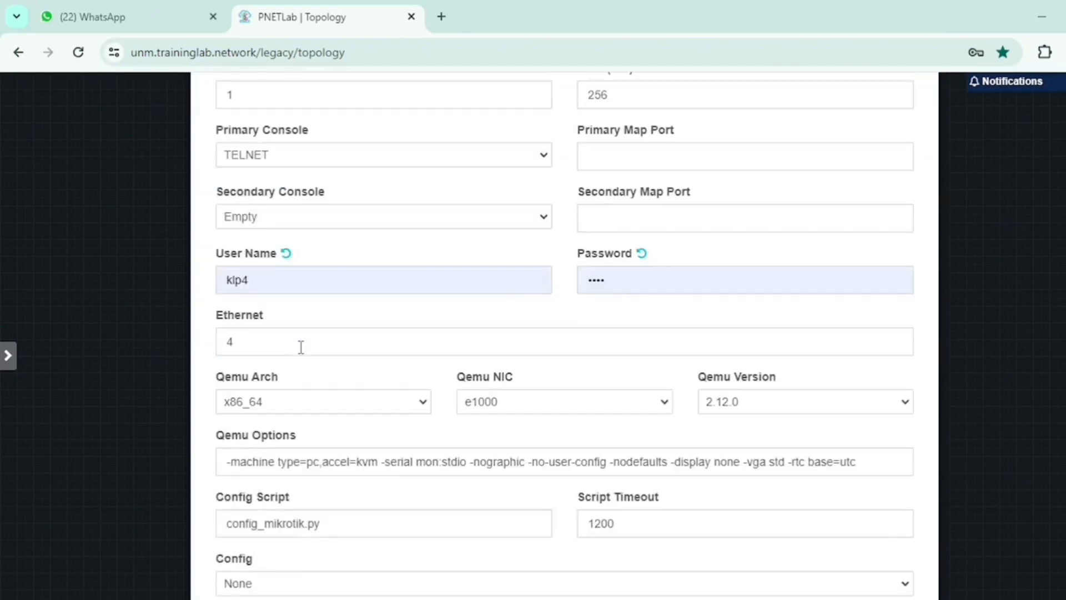
pyautogui.scroll(-3, 300, 347)
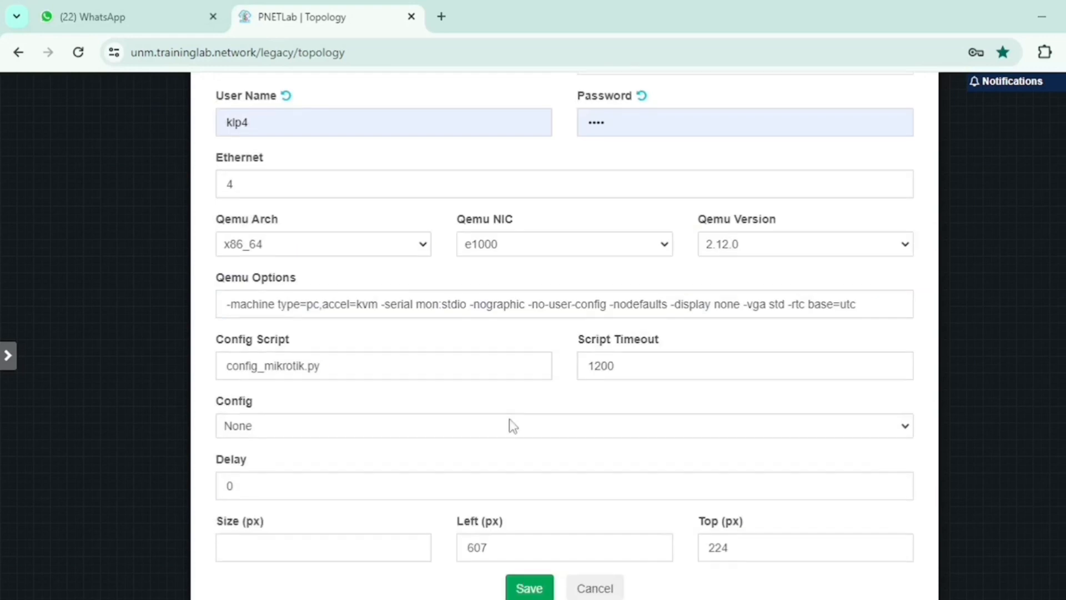
pyautogui.scroll(5, 512, 426)
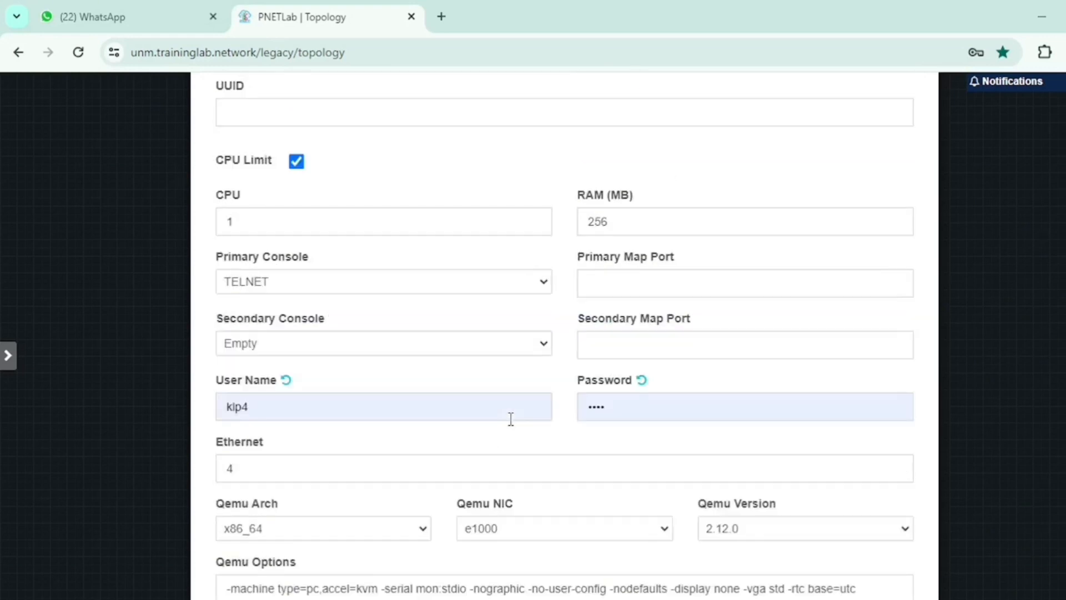
pyautogui.scroll(-5, 511, 419)
pyautogui.click(529, 586)
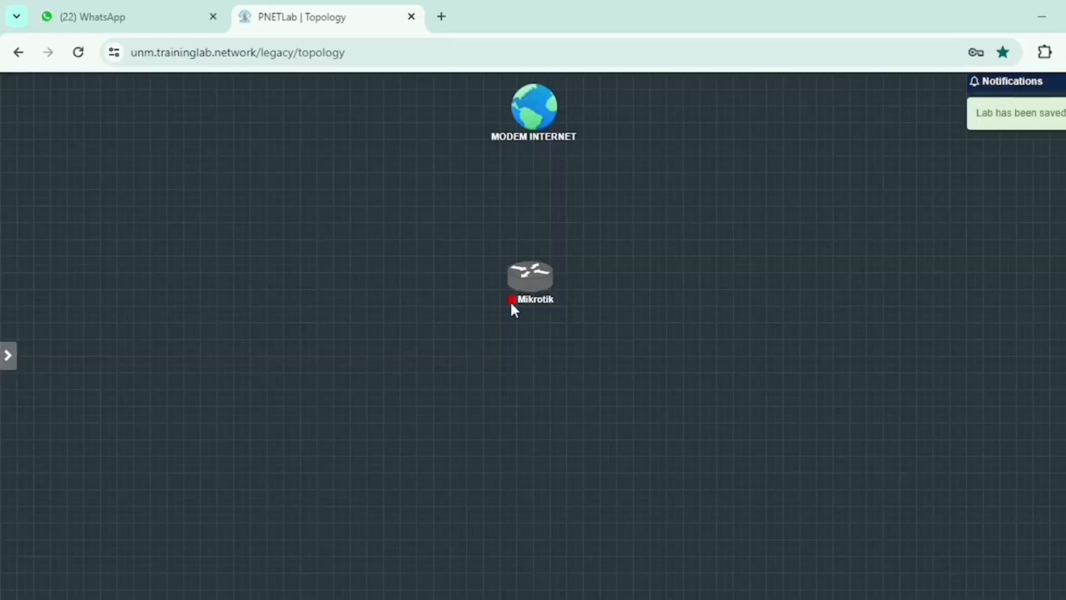
# Step: Drag the Mikrotik node up slightly so it lines up under MODEM INTERNET
pyautogui.moveTo(535, 280)
pyautogui.moveTo(536, 285); pyautogui.dragTo(544, 272)
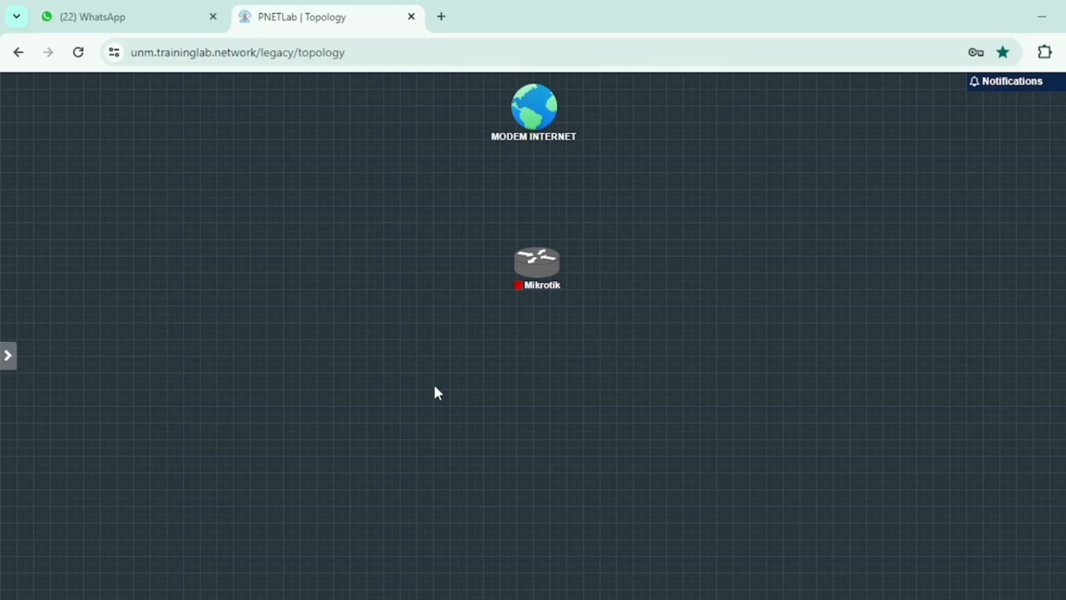
# Step: Add a Windows node renamed PC WINDOWS, using the win-10-x64-lite image, at the lower left
pyautogui.rightClick(332, 372)
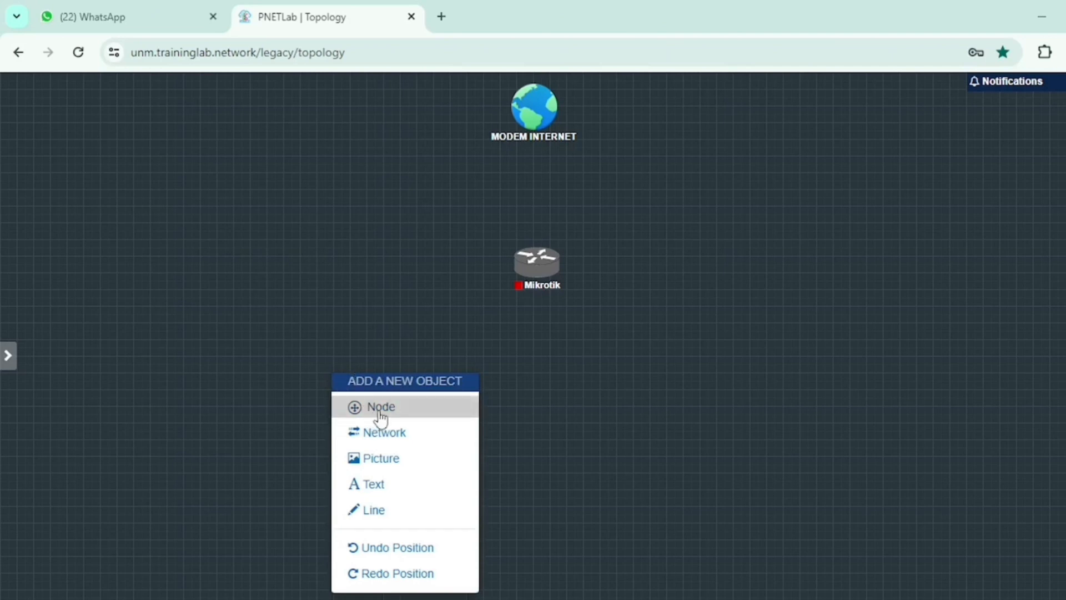
pyautogui.click(394, 411)
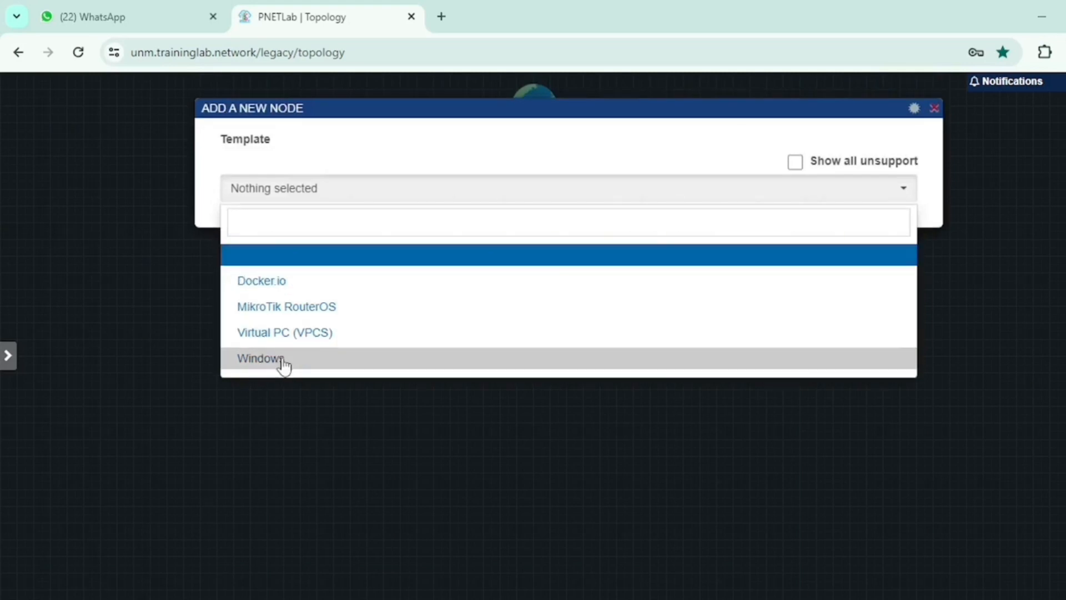
pyautogui.click(283, 363)
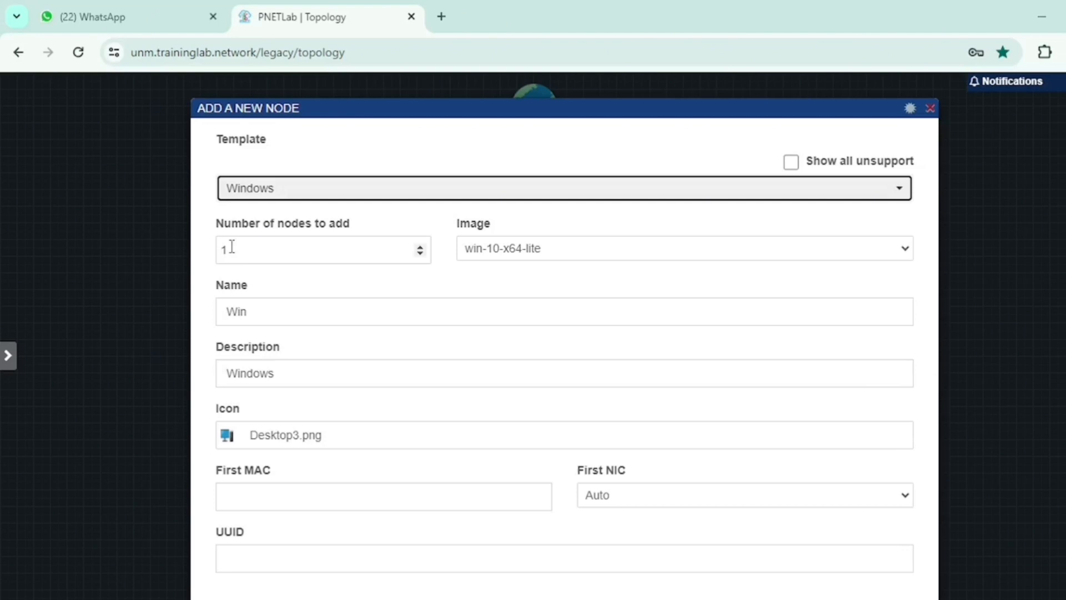
pyautogui.click(230, 312)
pyautogui.doubleClick(230, 311)
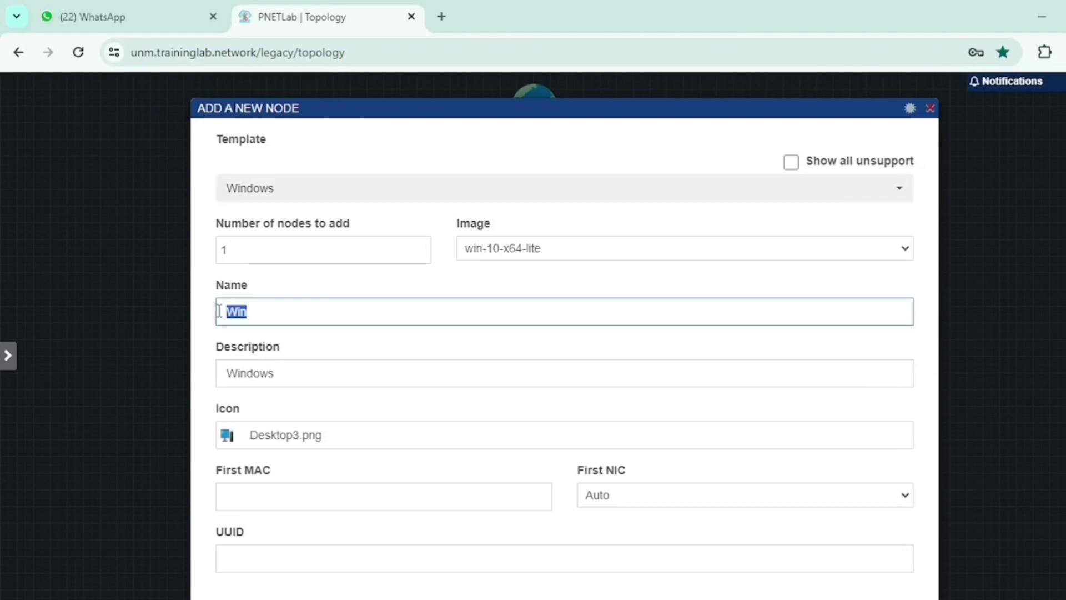
pyautogui.write('PC WIN')
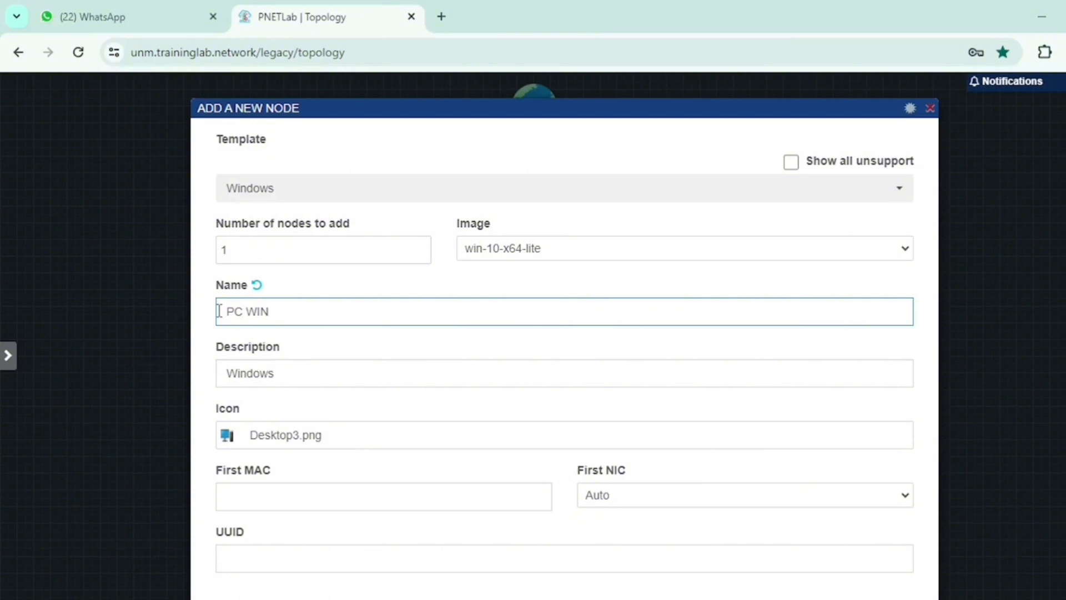
pyautogui.write('DOWS')
pyautogui.scroll(-3, 298, 449)
pyautogui.scroll(-10, 298, 450)
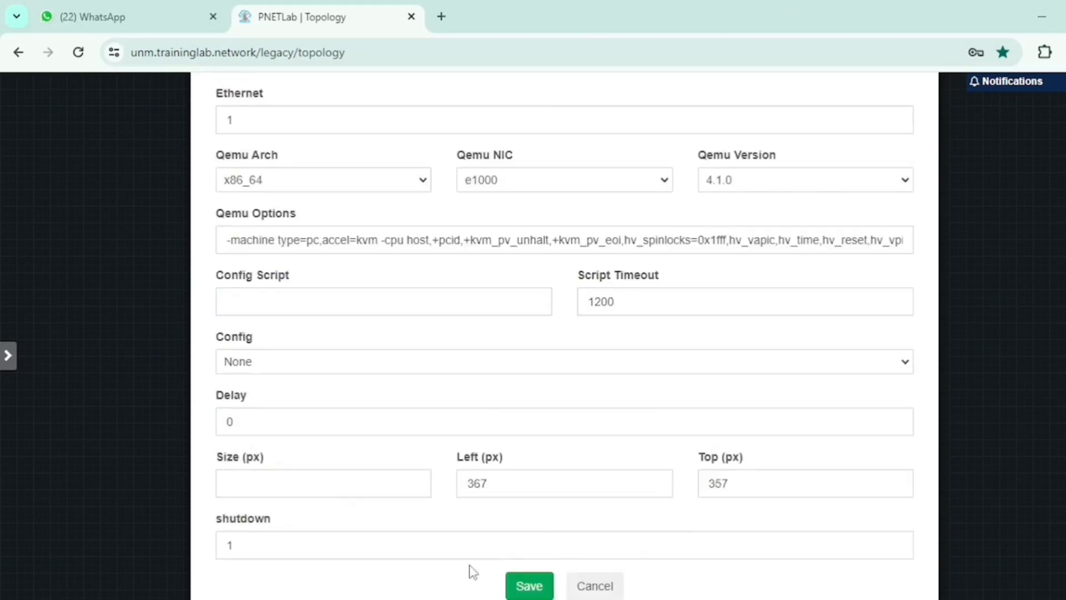
pyautogui.click(526, 586)
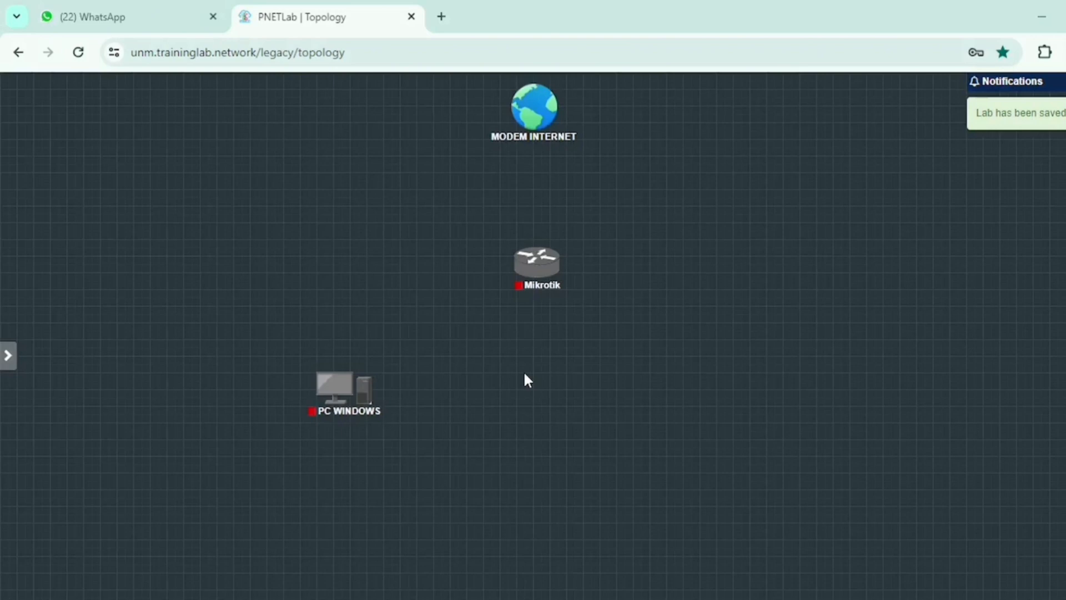
pyautogui.rightClick(528, 380)
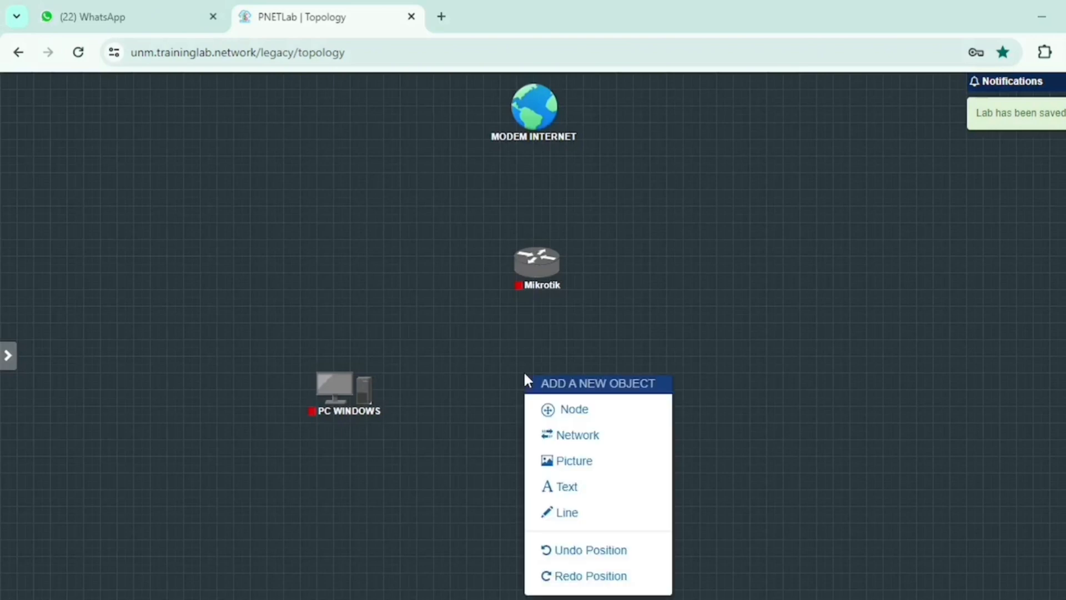
pyautogui.click(550, 412)
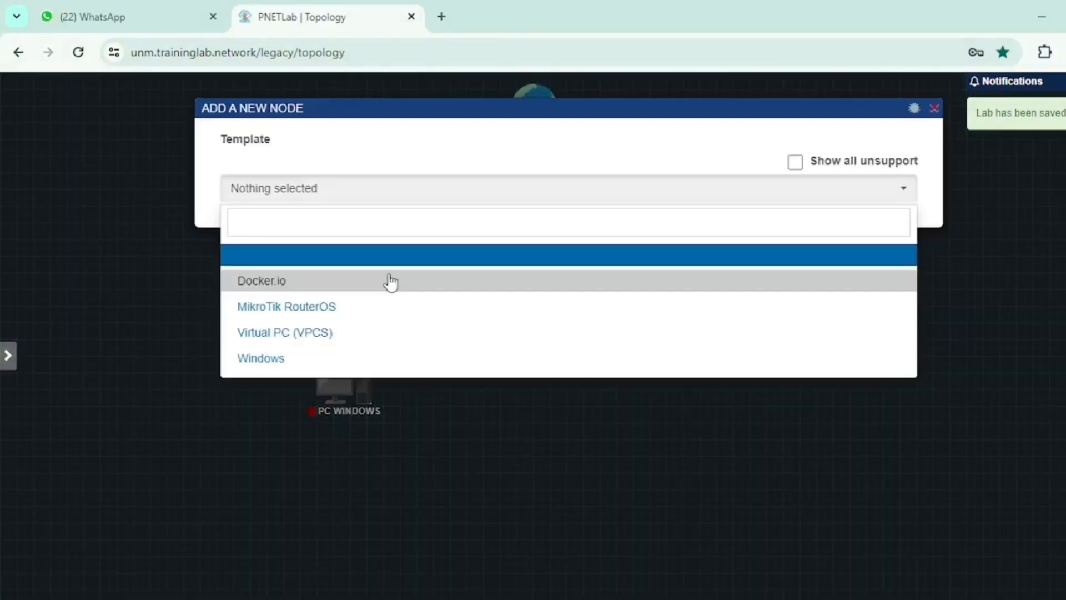
# Step: Add 2 Virtual PC (VPCS) nodes named CLIENT, creating CLIENT3 and CLIENT4
pyautogui.click(348, 333)
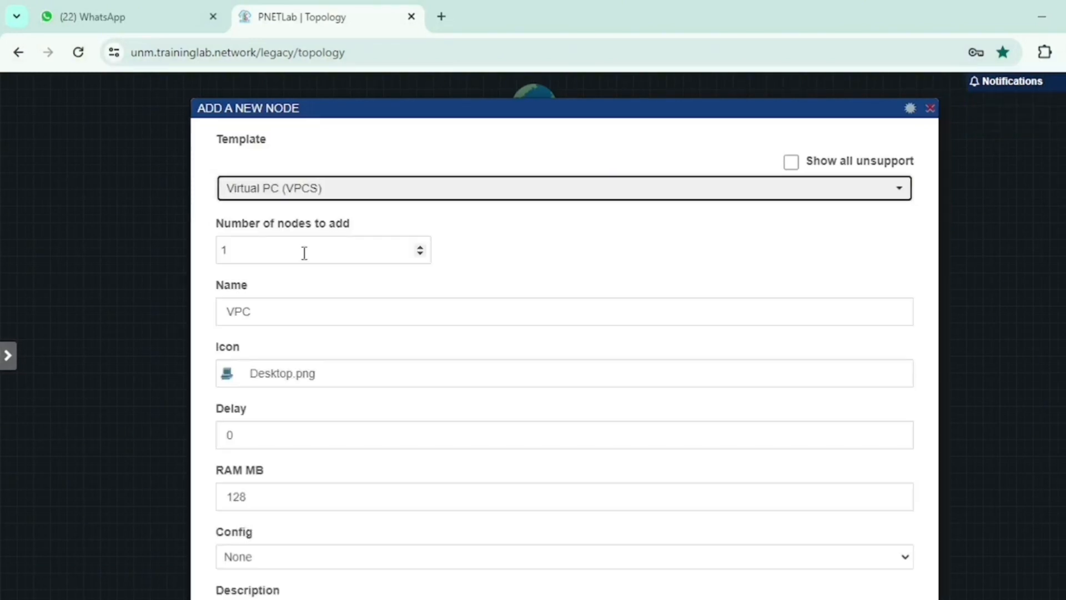
pyautogui.moveTo(289, 251); pyautogui.dragTo(209, 256)
pyautogui.press('BackSpace')
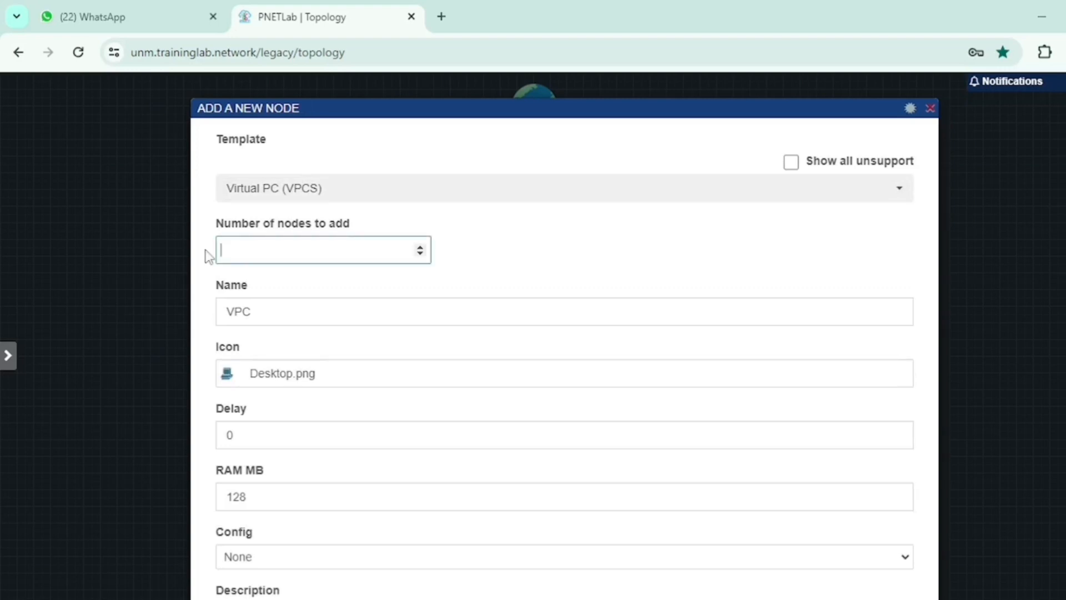
pyautogui.write('2')
pyautogui.moveTo(264, 317); pyautogui.dragTo(193, 314)
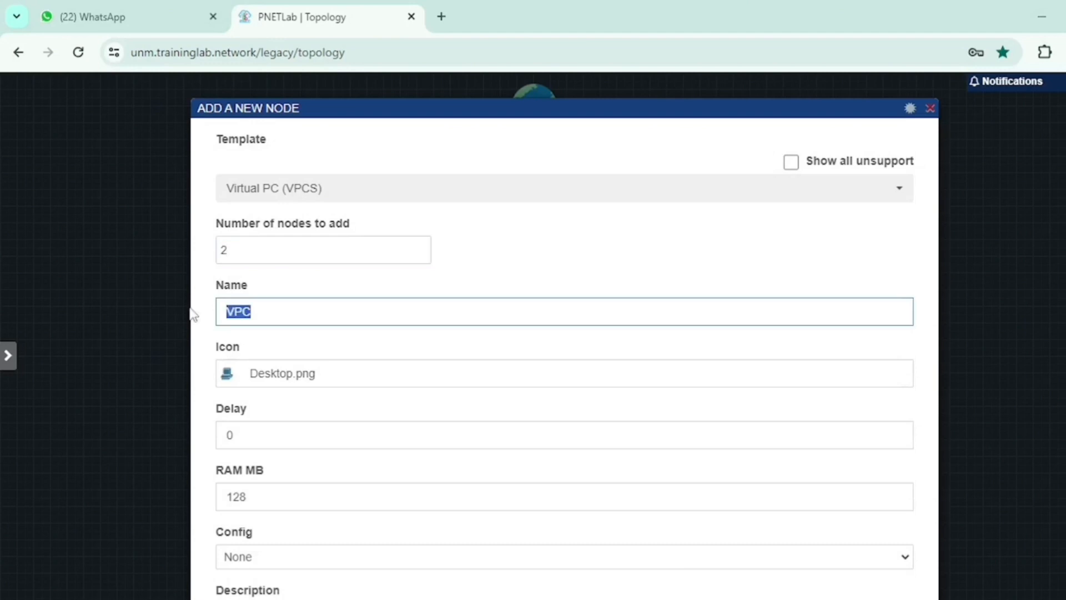
pyautogui.write('CLIENT')
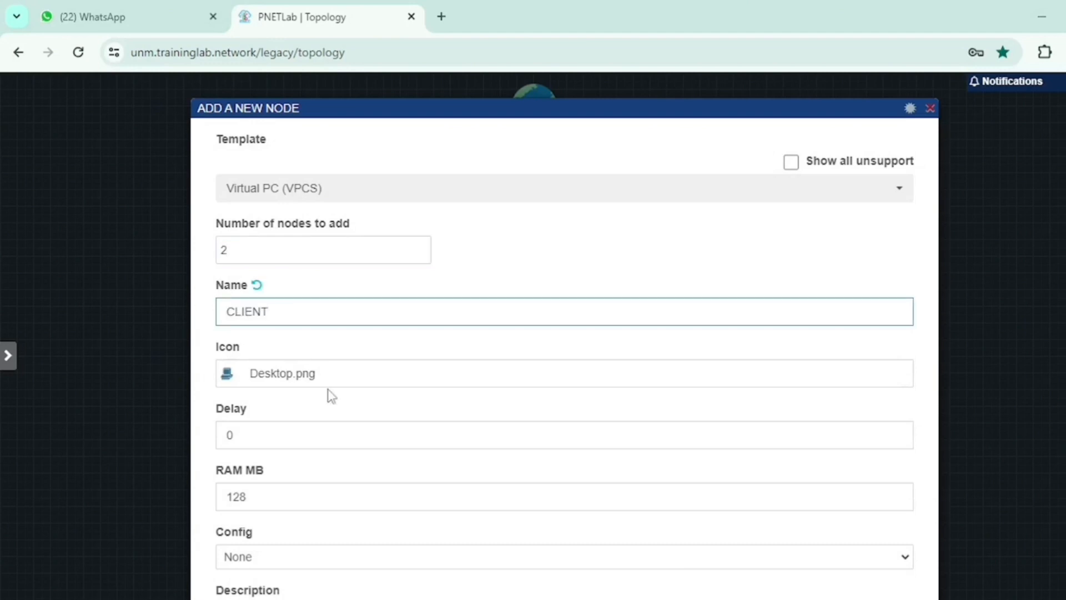
pyautogui.scroll(-3, 331, 395)
pyautogui.scroll(-3, 328, 389)
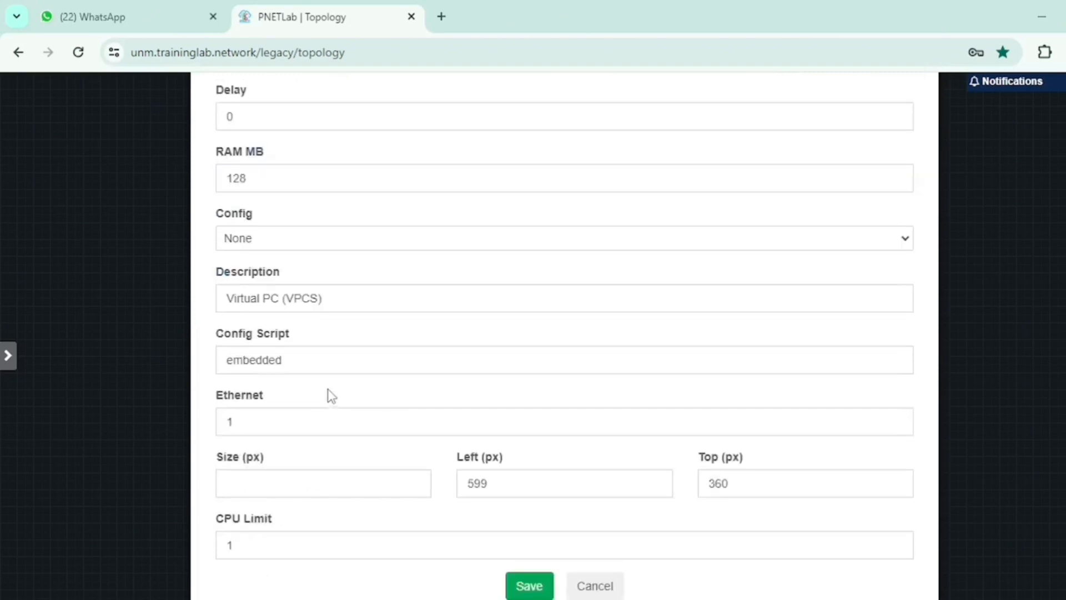
pyautogui.click(528, 587)
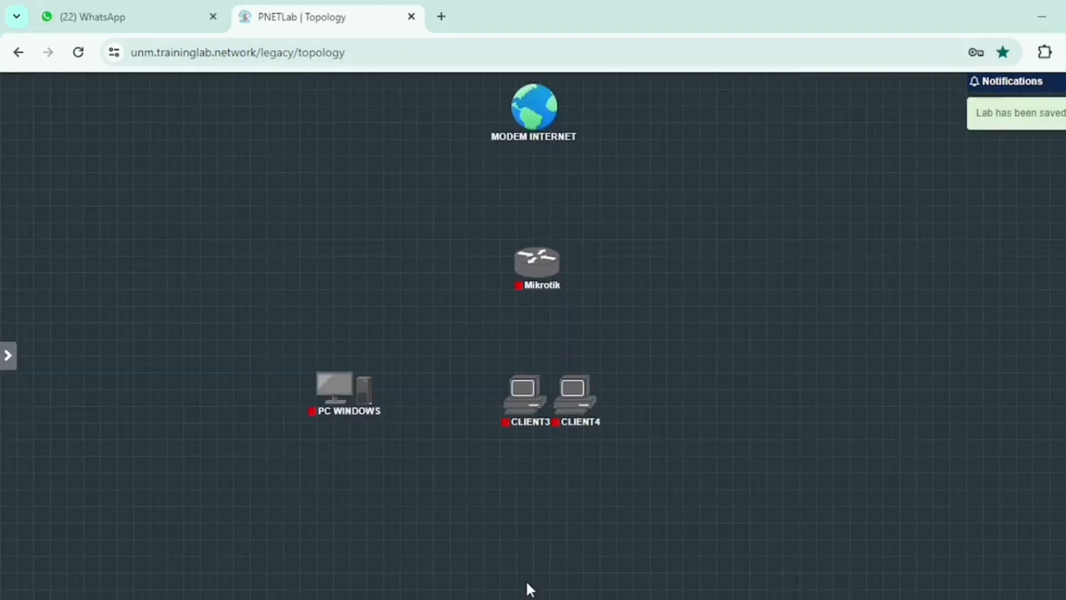
# Step: Place CLIENT3 beneath the Mikrotik router and CLIENT4 further right, then deselect the nodes
pyautogui.moveTo(514, 397)
pyautogui.moveTo(514, 398); pyautogui.dragTo(490, 397)
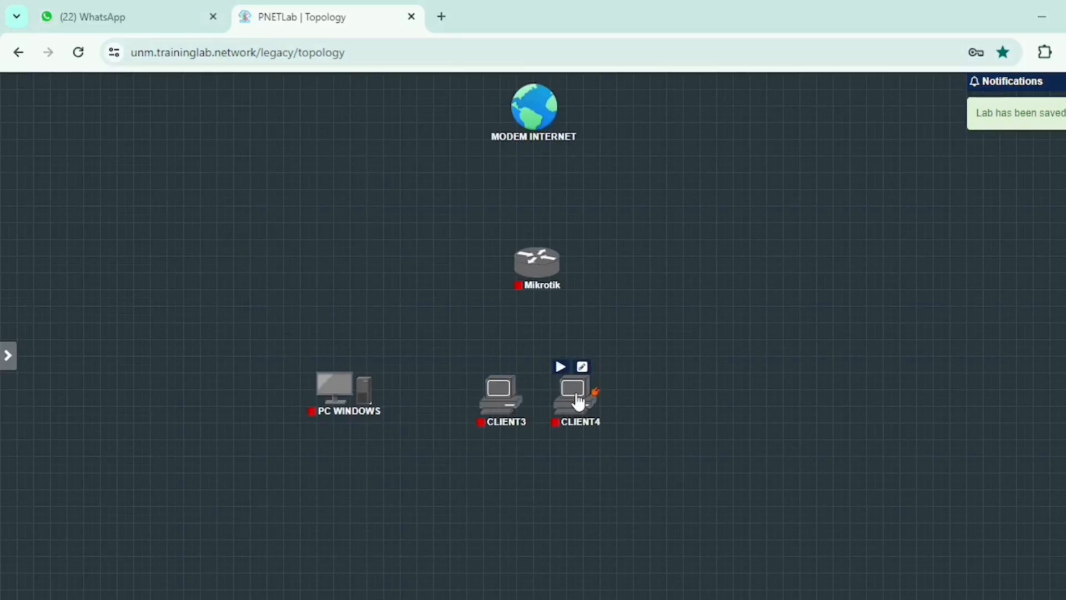
pyautogui.moveTo(578, 401); pyautogui.dragTo(717, 403)
pyautogui.moveTo(504, 405); pyautogui.dragTo(541, 408)
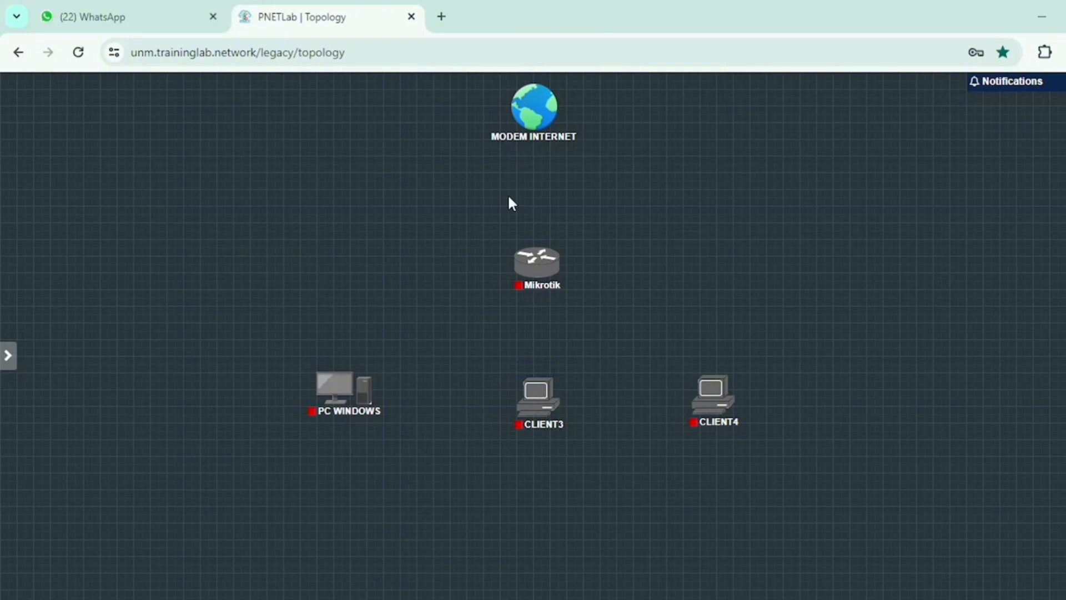
pyautogui.moveTo(244, 364); pyautogui.dragTo(874, 488)
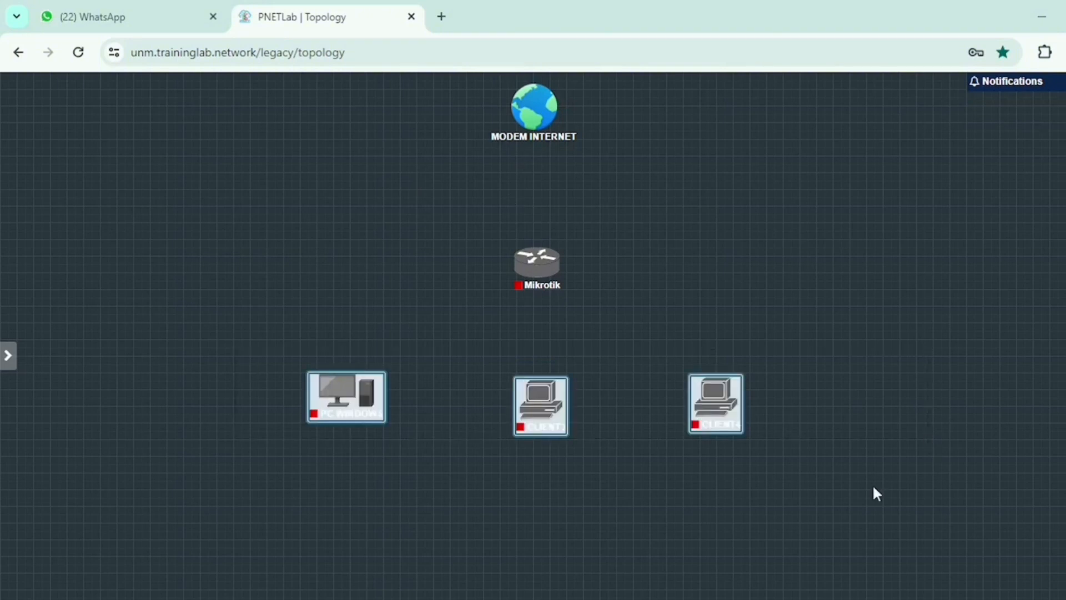
pyautogui.click(873, 488)
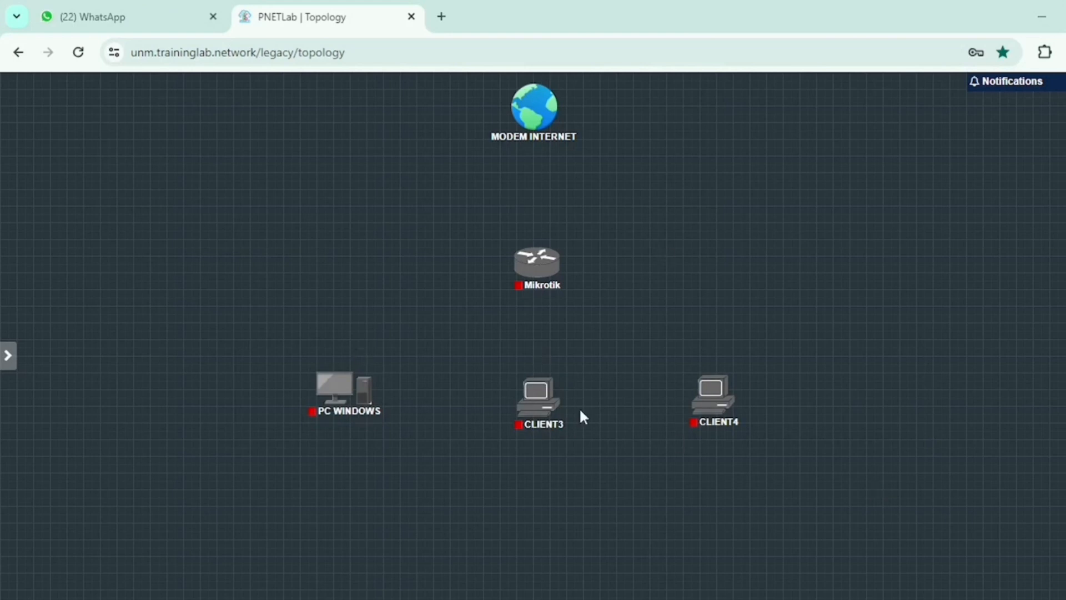
pyautogui.moveTo(545, 257)
# Step: Link Mikrotik eth1 to the MODEM INTERNET network
pyautogui.moveTo(561, 271); pyautogui.dragTo(534, 111)
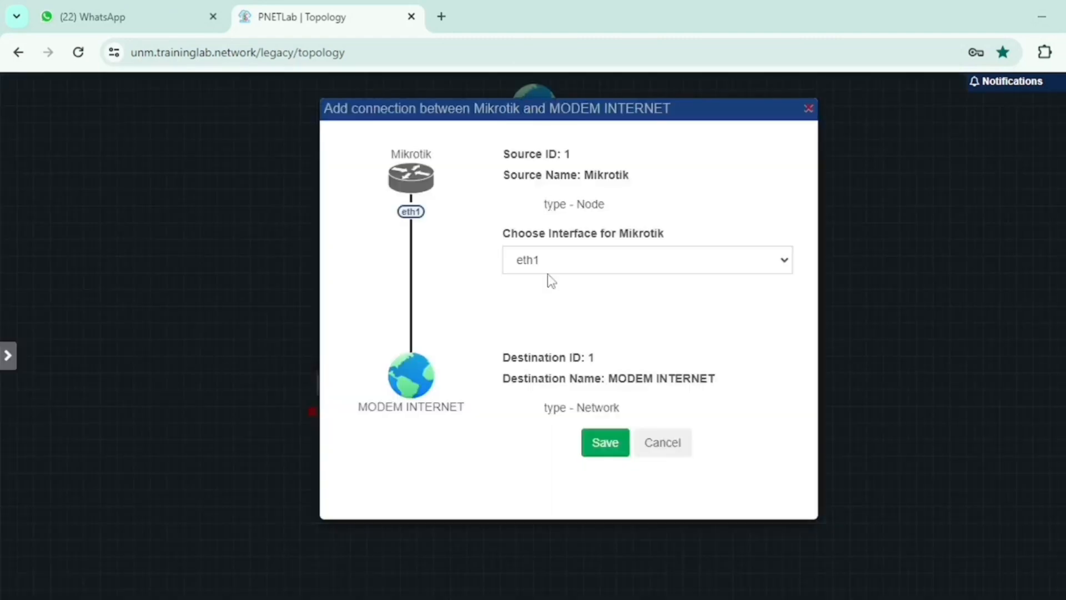
pyautogui.click(542, 267)
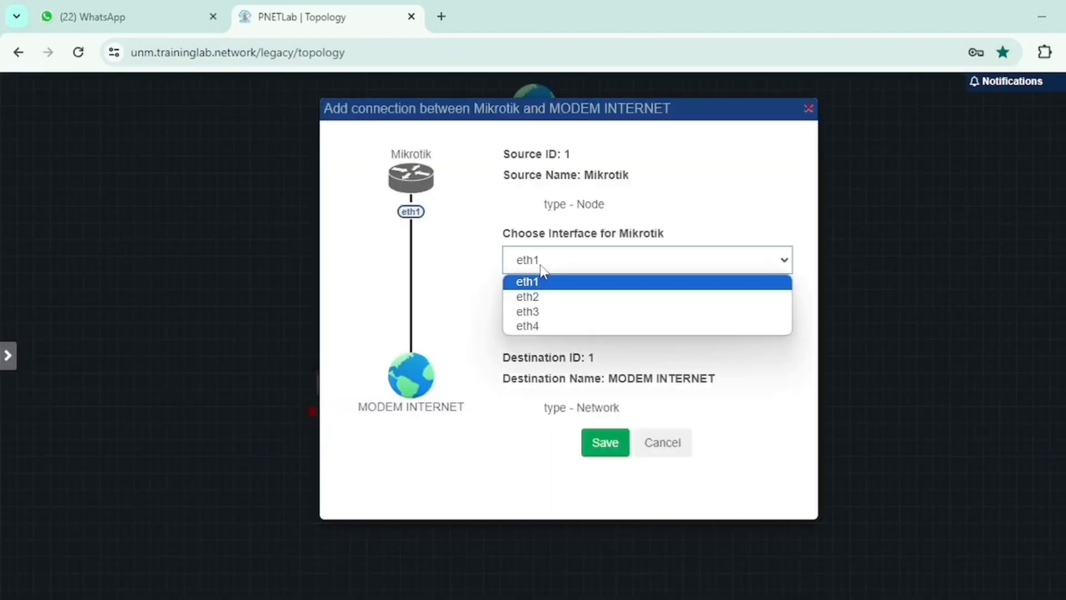
pyautogui.click(542, 281)
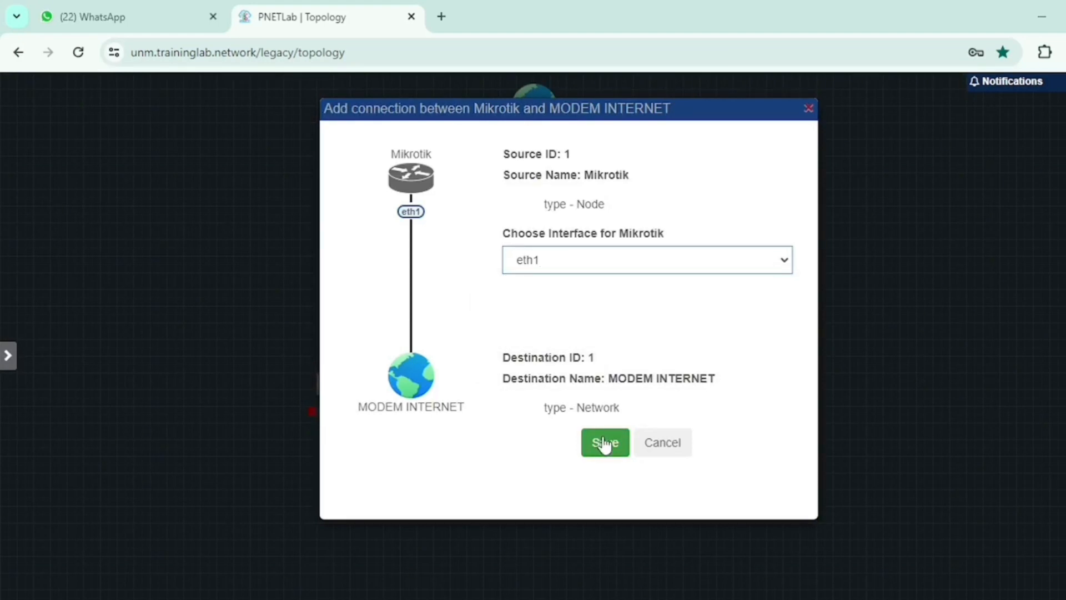
pyautogui.click(604, 443)
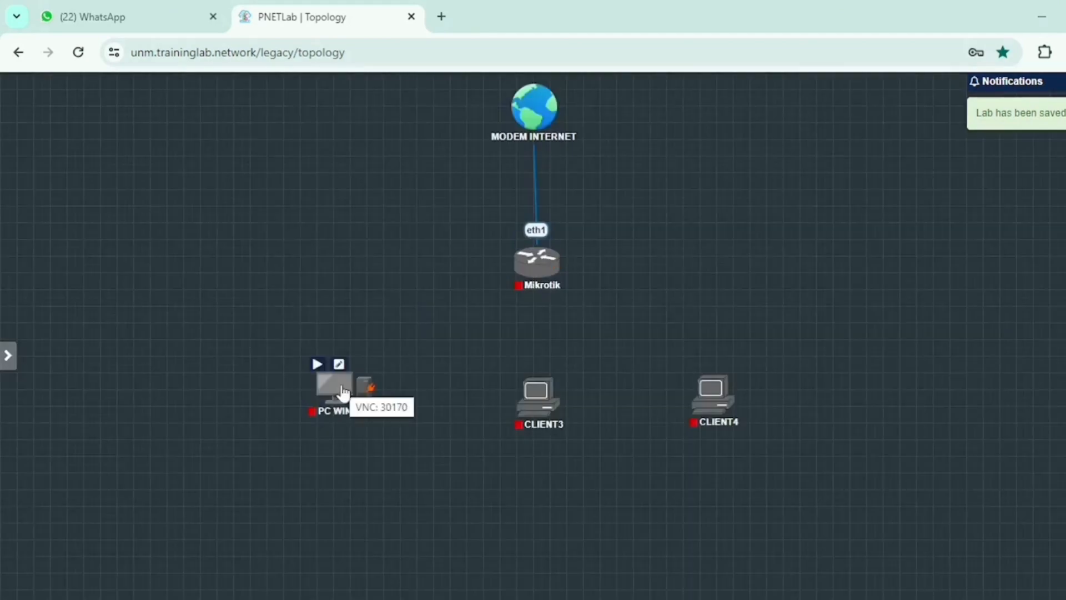
# Step: Nudge PC WINDOWS lower and link Mikrotik eth2 to PC WINDOWS e0
pyautogui.moveTo(343, 393); pyautogui.dragTo(337, 412)
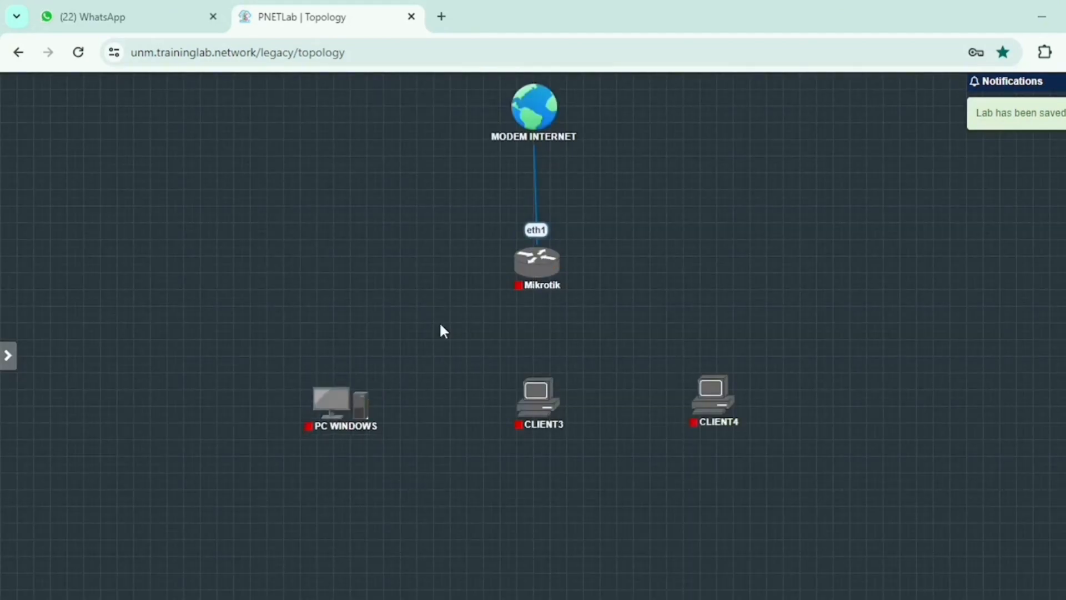
pyautogui.moveTo(536, 264); pyautogui.dragTo(347, 397)
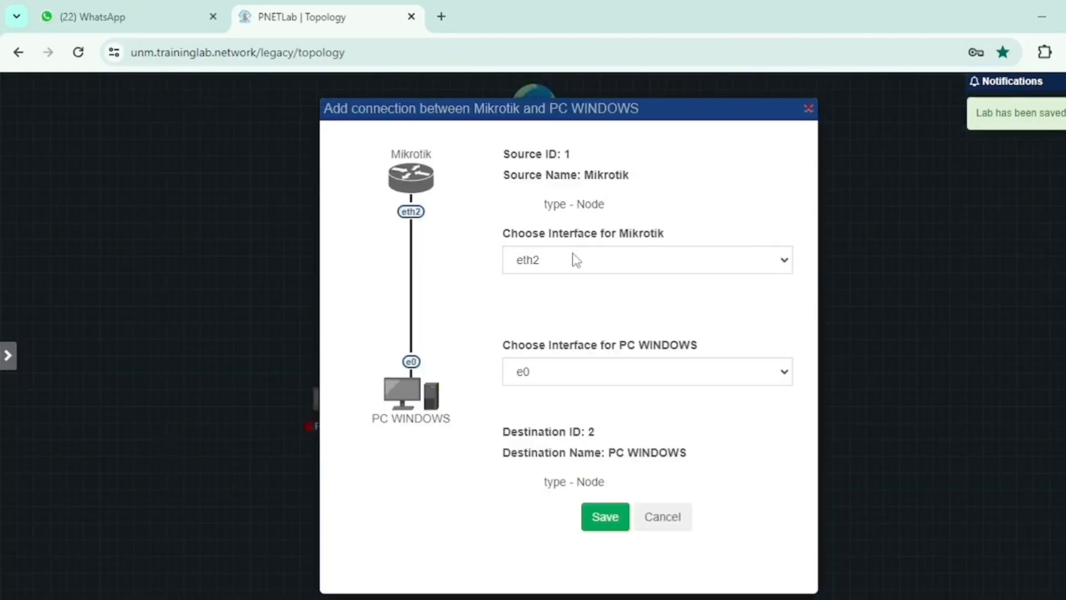
pyautogui.click(607, 518)
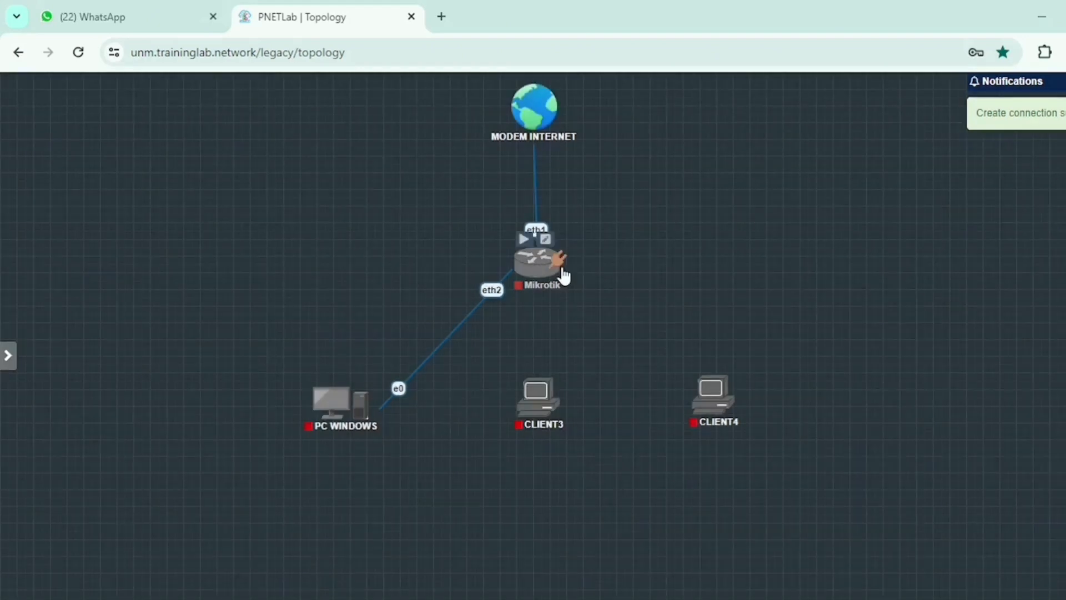
pyautogui.moveTo(563, 271); pyautogui.dragTo(547, 393)
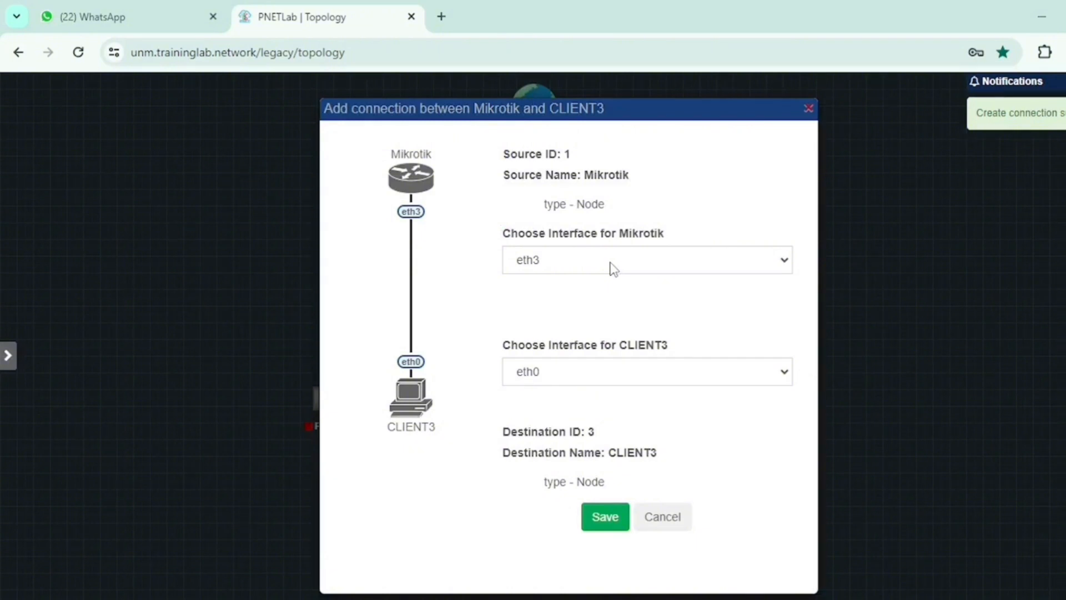
# Step: Save the Mikrotik eth3–CLIENT3 eth0 link and connect Mikrotik eth4 to CLIENT4 eth0
pyautogui.click(606, 517)
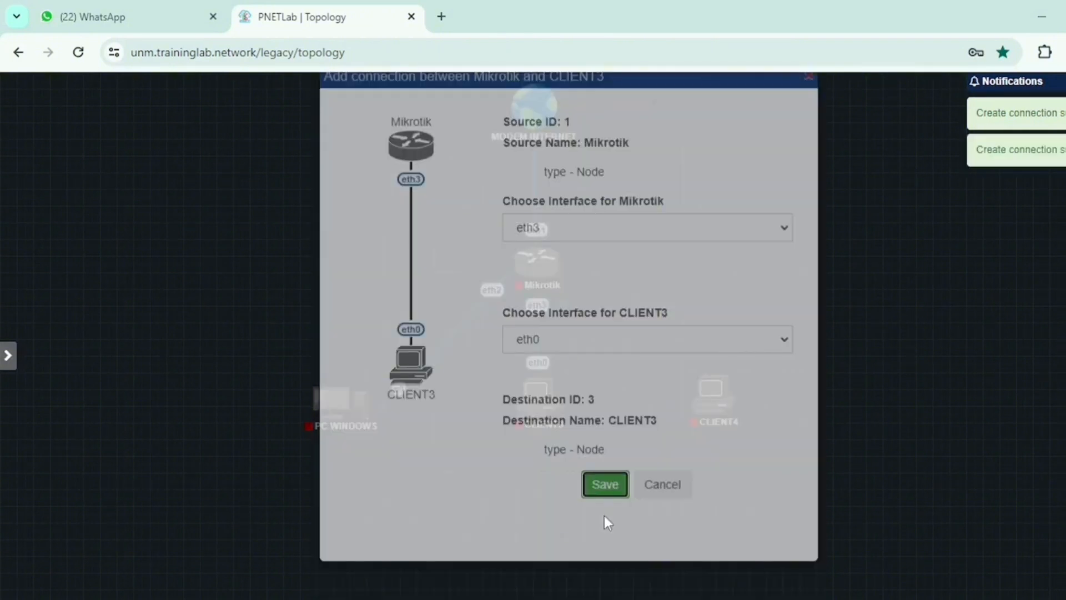
pyautogui.moveTo(560, 267); pyautogui.dragTo(710, 389)
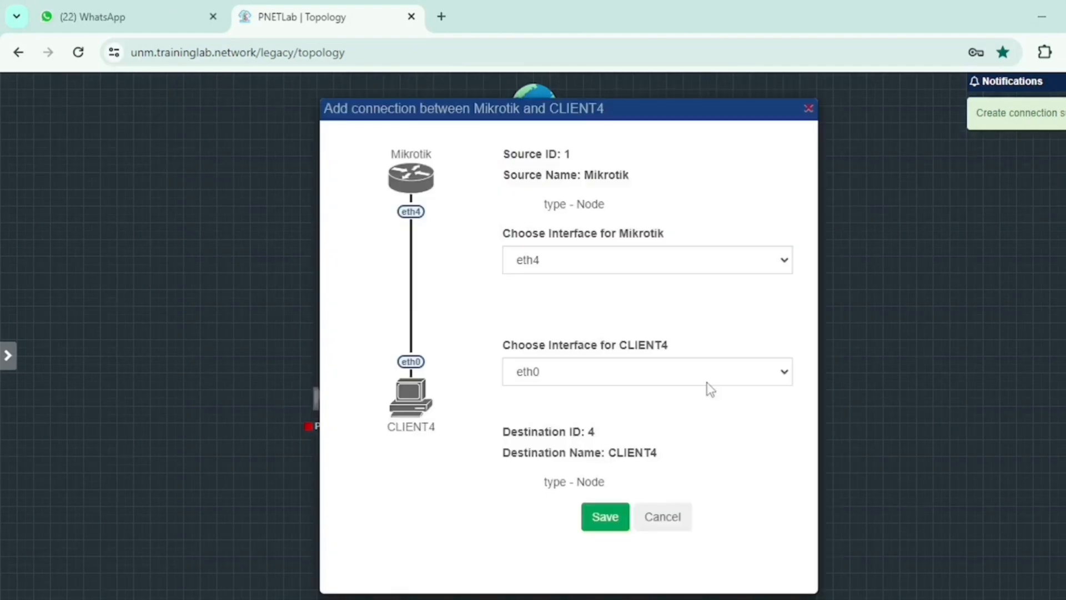
pyautogui.click(563, 263)
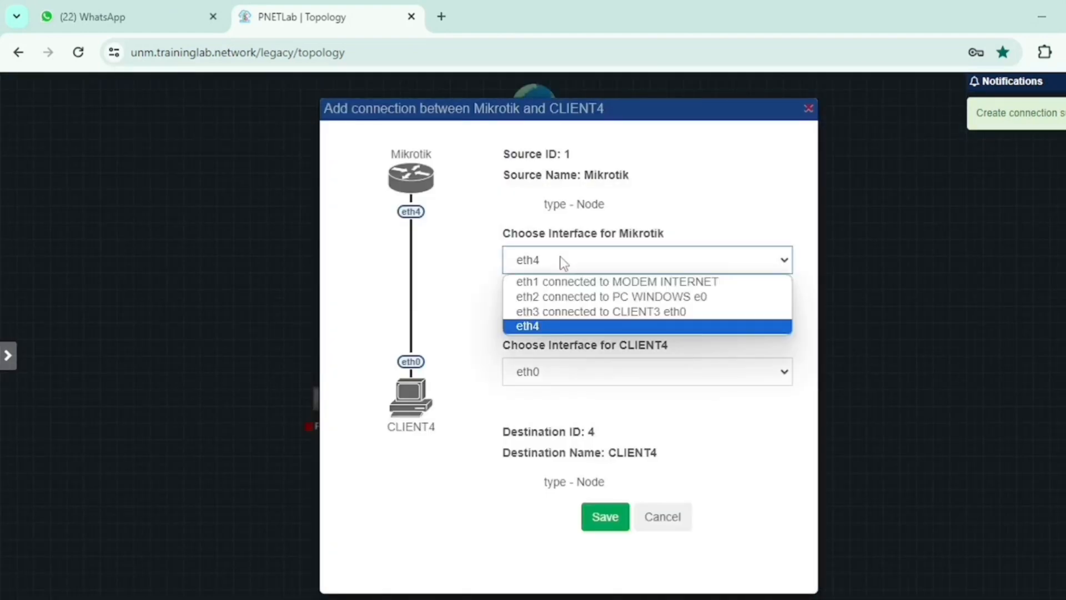
pyautogui.click(606, 516)
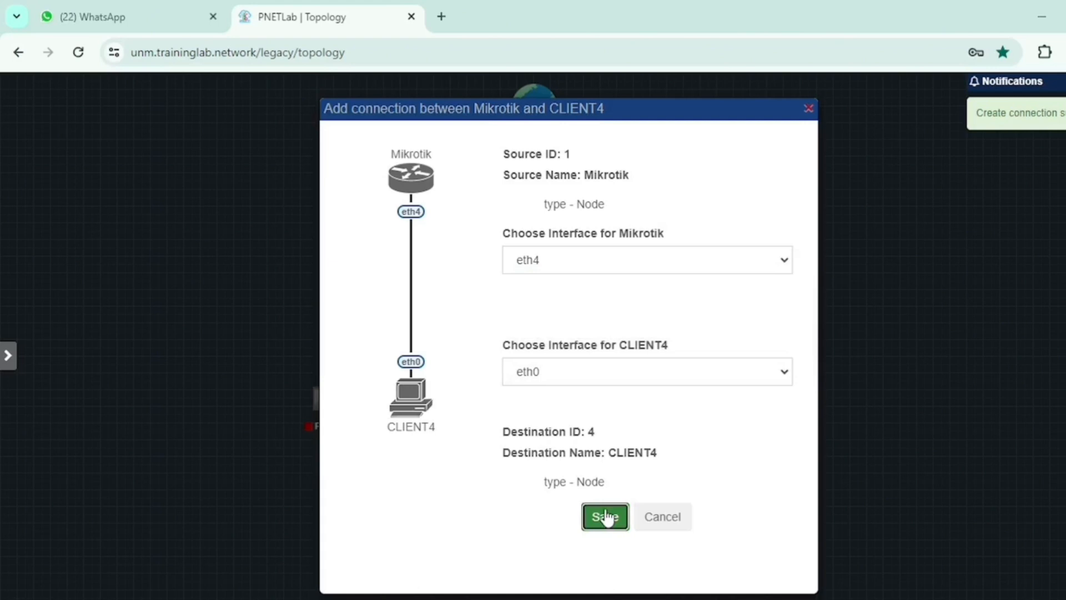
pyautogui.click(605, 517)
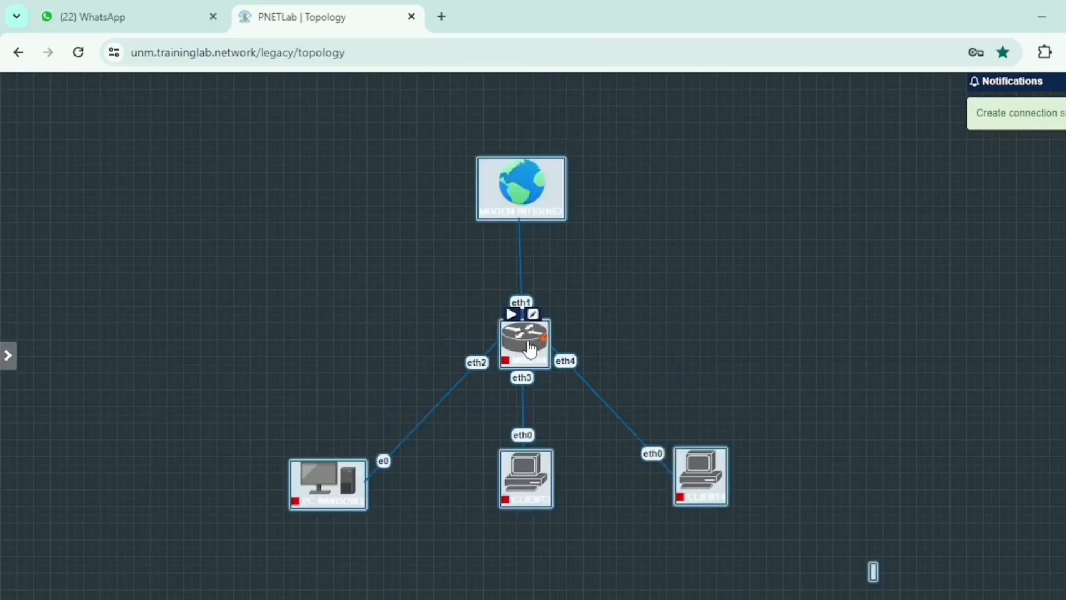
pyautogui.moveTo(529, 349); pyautogui.dragTo(521, 347)
pyautogui.click(322, 442)
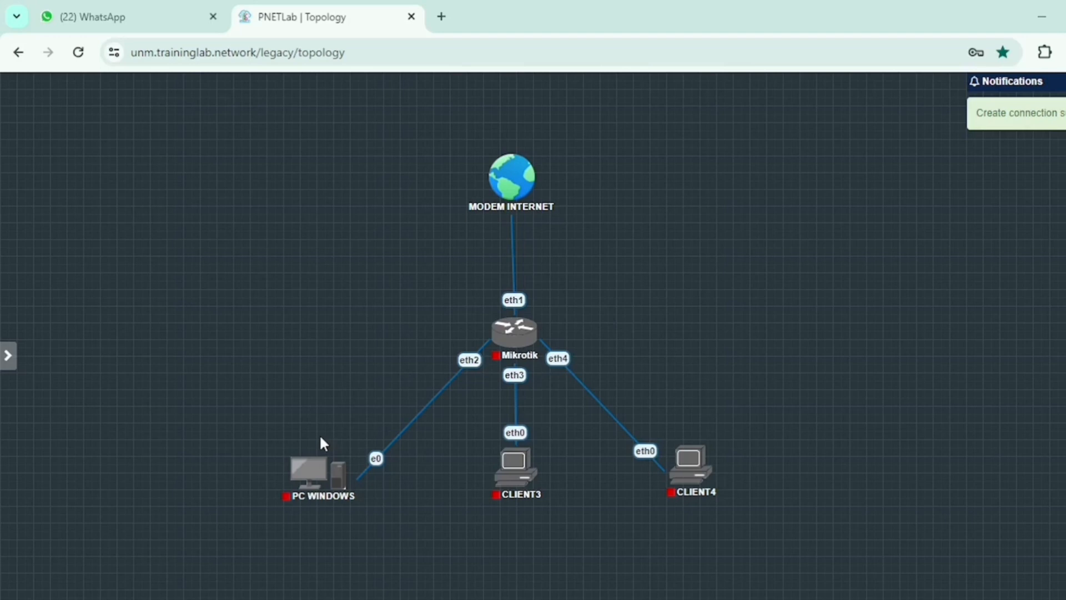
# Step: Start the Mikrotik router and the client nodes
pyautogui.rightClick(516, 339)
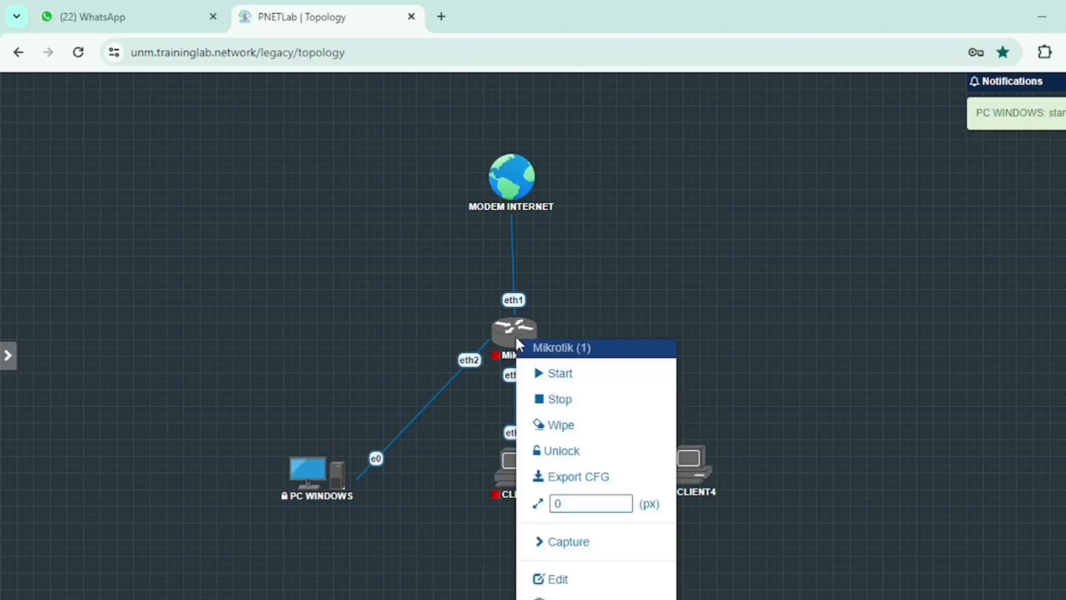
pyautogui.click(558, 373)
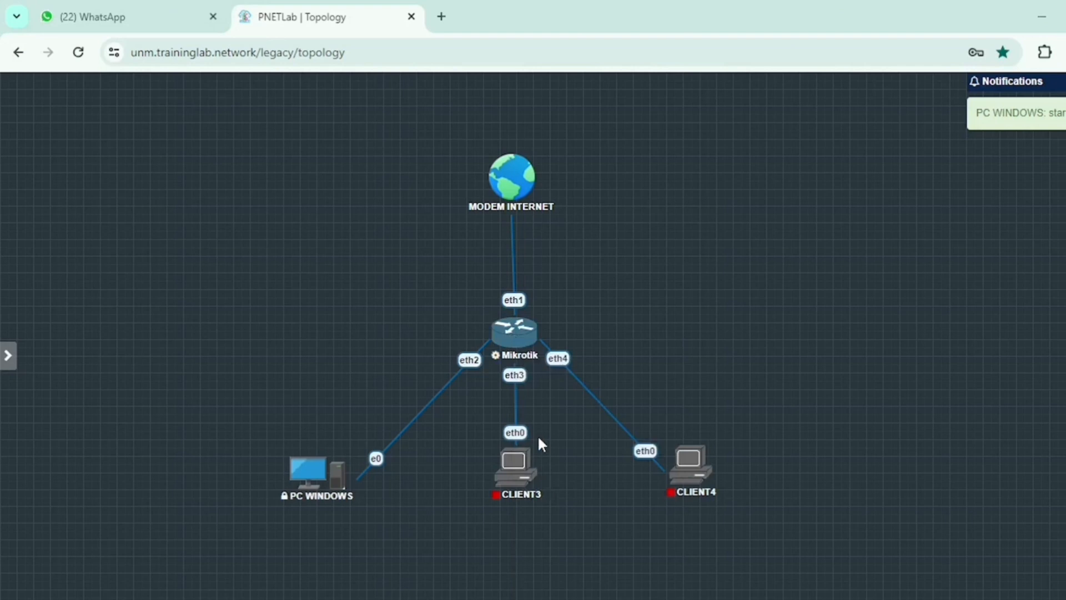
pyautogui.moveTo(511, 462)
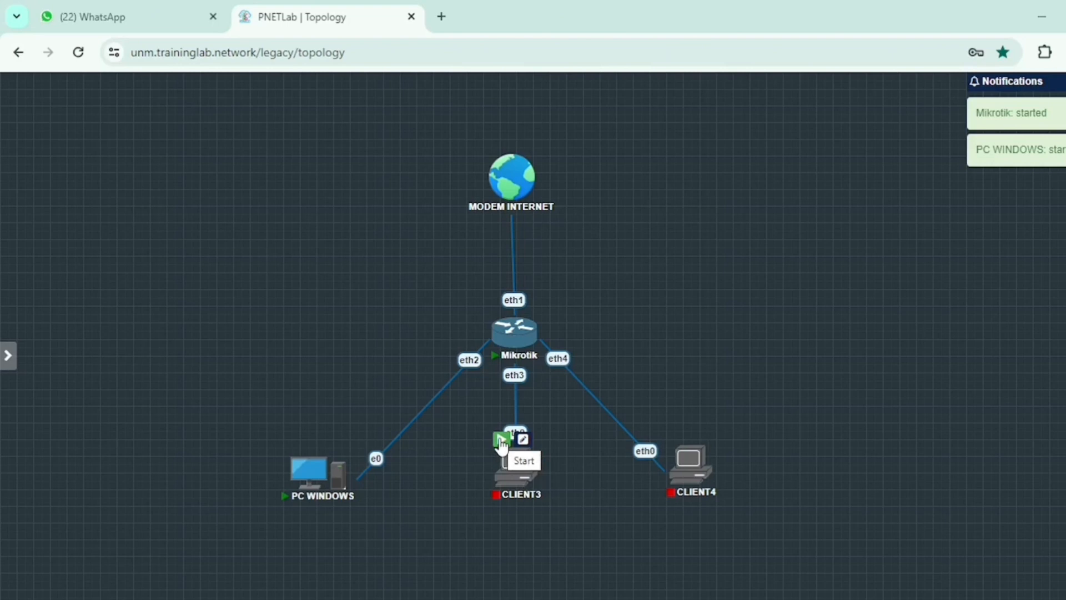
pyautogui.click(501, 441)
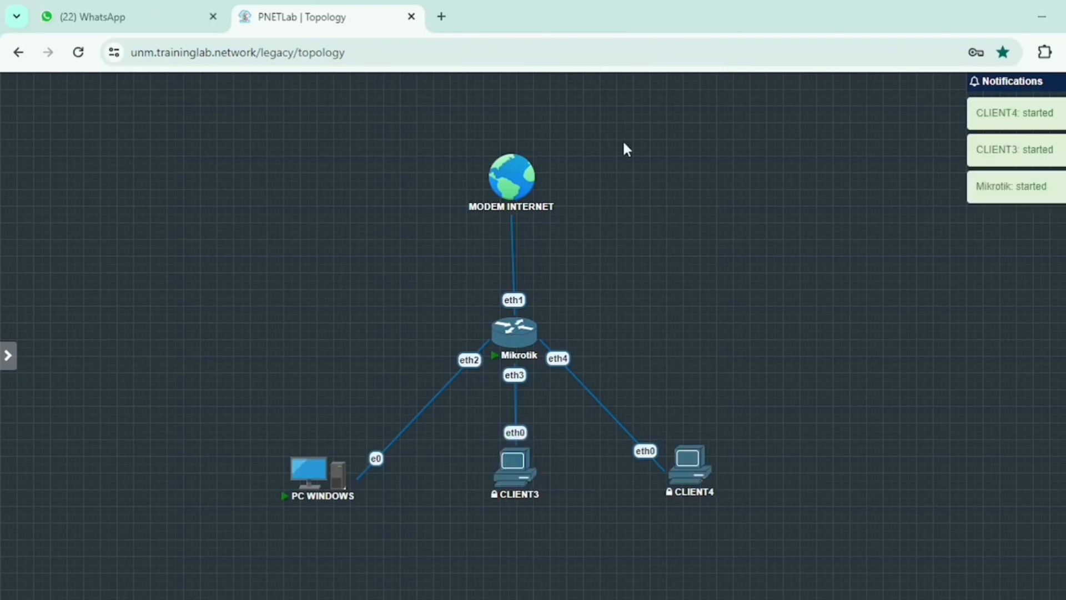
# Step: Nudge MODEM INTERNET slightly right and lower above the Mikrotik router
pyautogui.moveTo(523, 174); pyautogui.dragTo(530, 174)
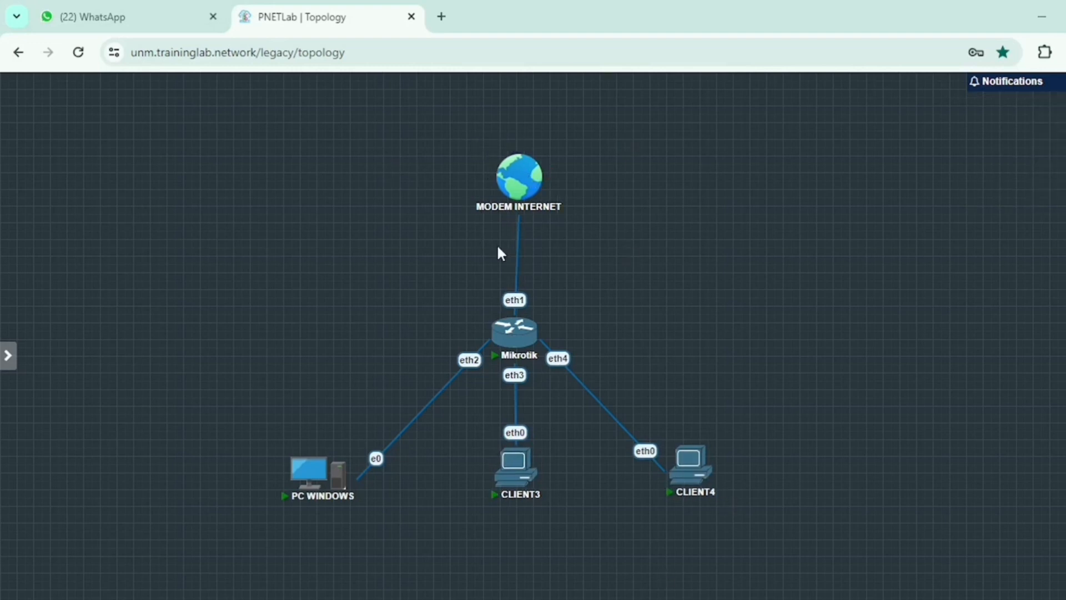
pyautogui.moveTo(520, 179)
pyautogui.moveTo(518, 174)
pyautogui.mouseDown()
pyautogui.moveTo(504, 169)
pyautogui.moveTo(519, 175)
pyautogui.moveTo(514, 191)
pyautogui.mouseUp()
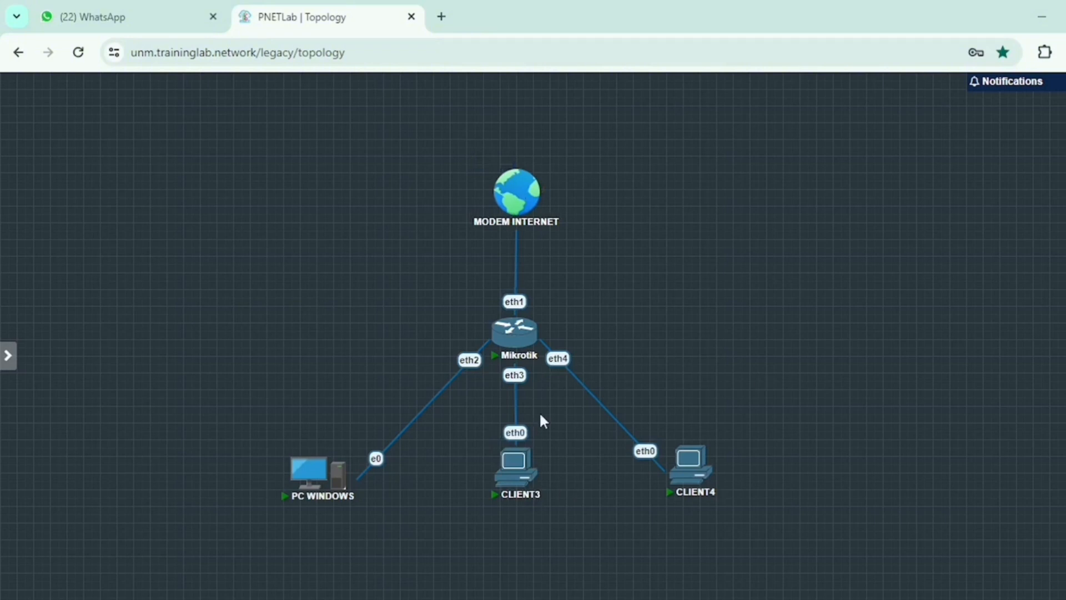
pyautogui.moveTo(512, 187)
pyautogui.moveTo(506, 337)
# Step: Box-select the lower nodes and the MODEM INTERNET–Mikrotik pair, then clear the selection
pyautogui.moveTo(238, 410); pyautogui.dragTo(904, 521)
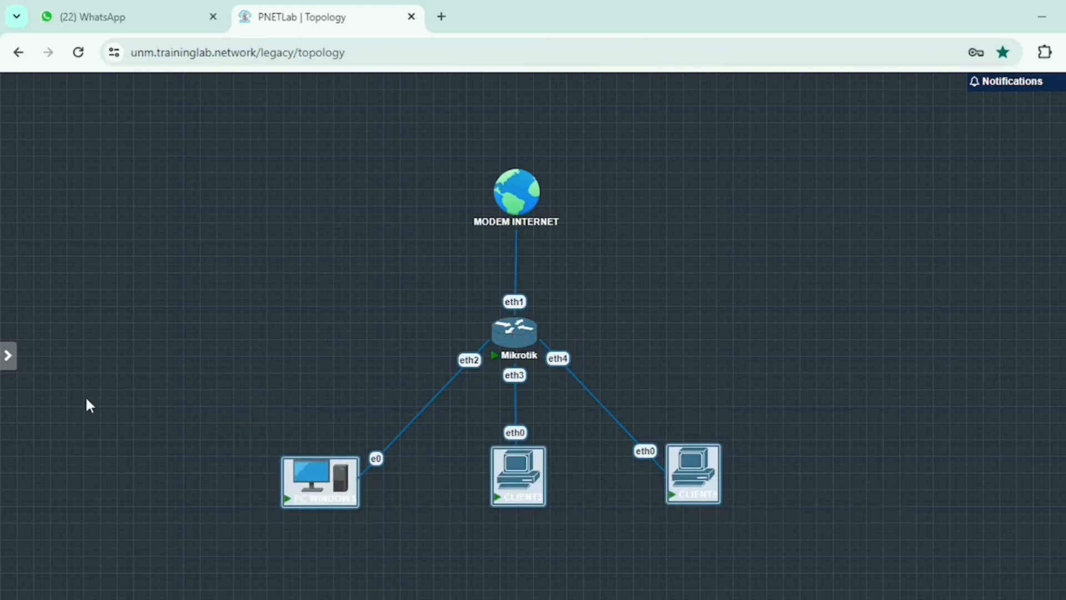
pyautogui.click(681, 397)
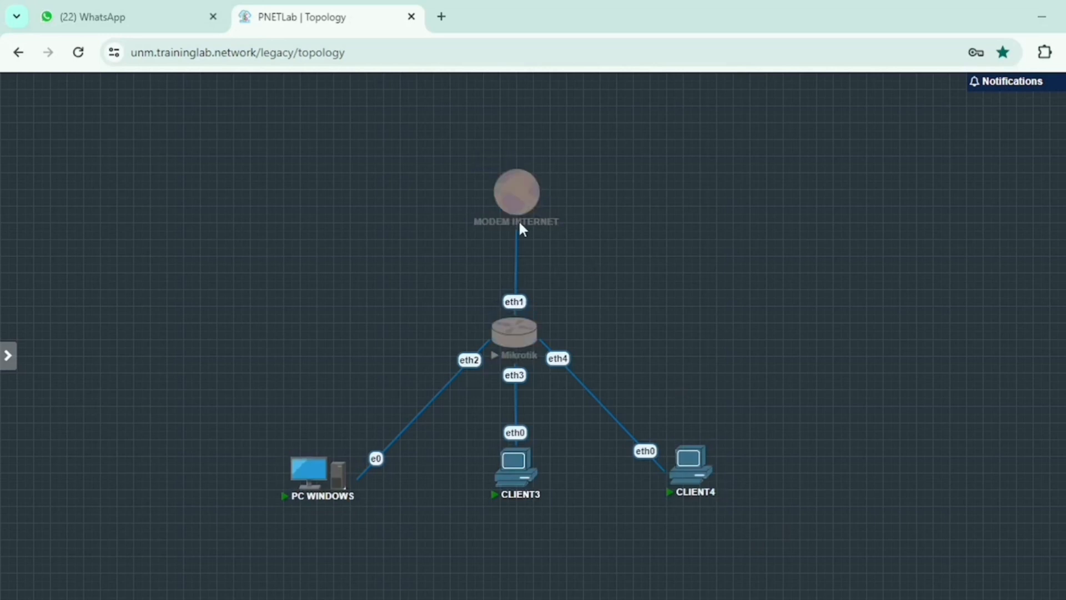
pyautogui.moveTo(411, 147); pyautogui.dragTo(587, 351)
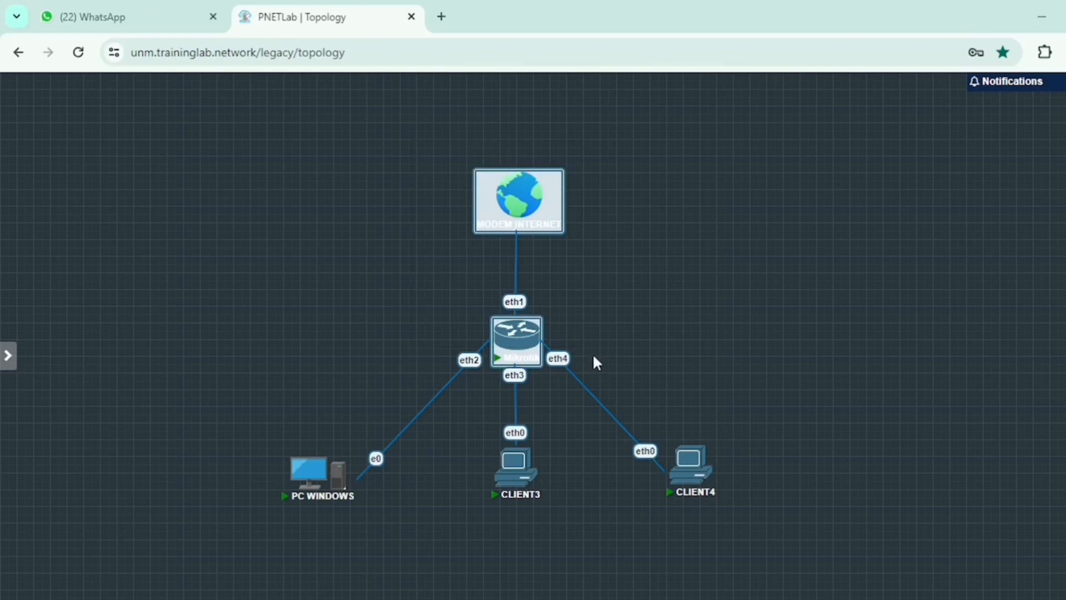
pyautogui.moveTo(219, 418); pyautogui.dragTo(930, 557)
pyautogui.click(641, 565)
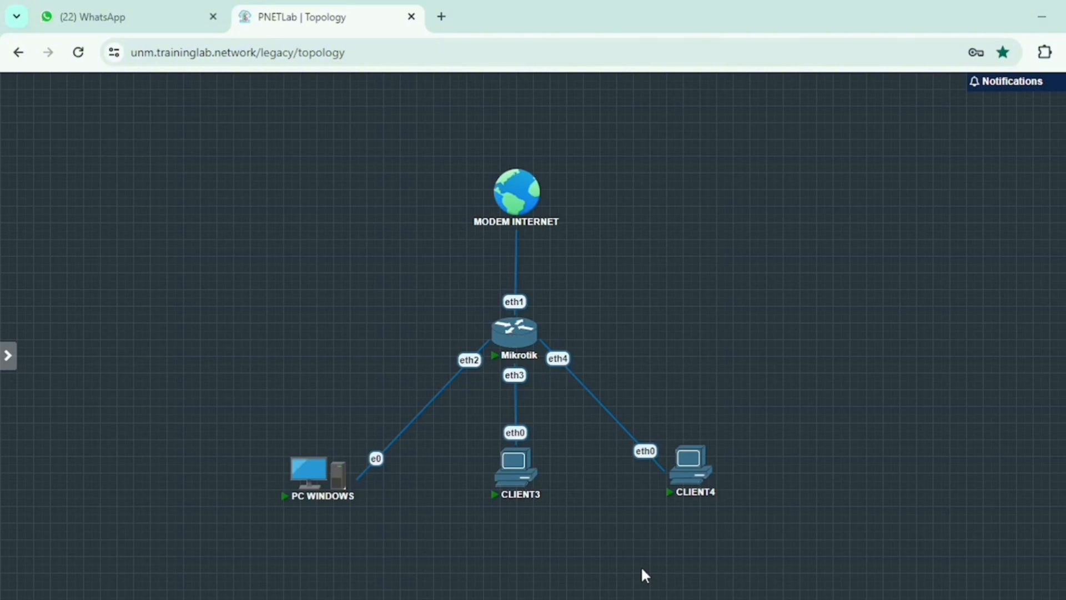
# Step: Move PC WINDOWS slightly left and MODEM INTERNET up and to the left
pyautogui.moveTo(331, 476)
pyautogui.moveTo(304, 473)
pyautogui.mouseDown()
pyautogui.moveTo(274, 473)
pyautogui.moveTo(289, 473)
pyautogui.mouseUp()
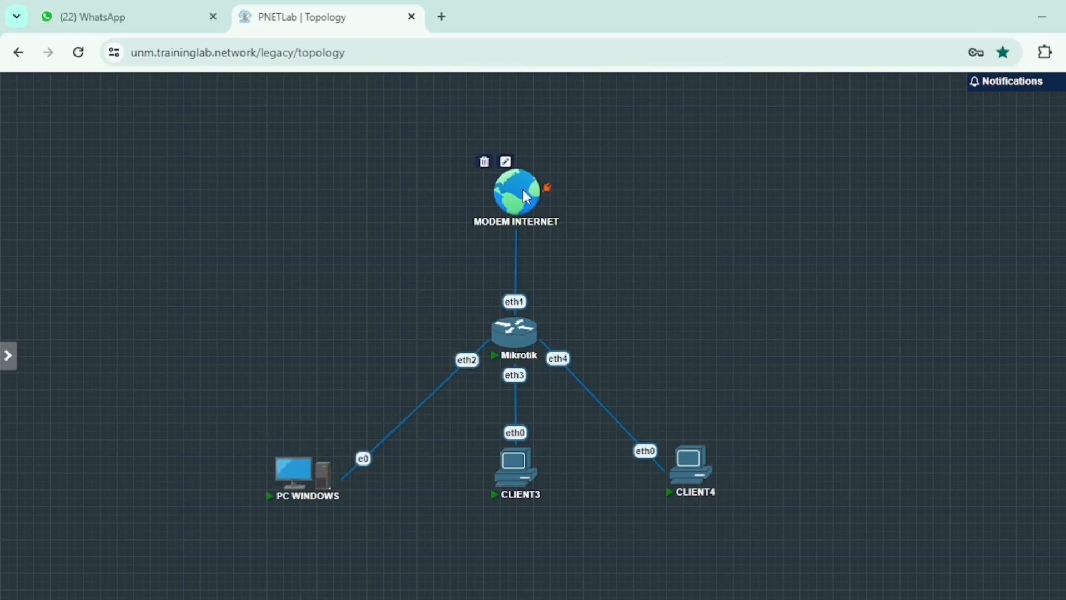
pyautogui.moveTo(526, 194); pyautogui.dragTo(485, 143)
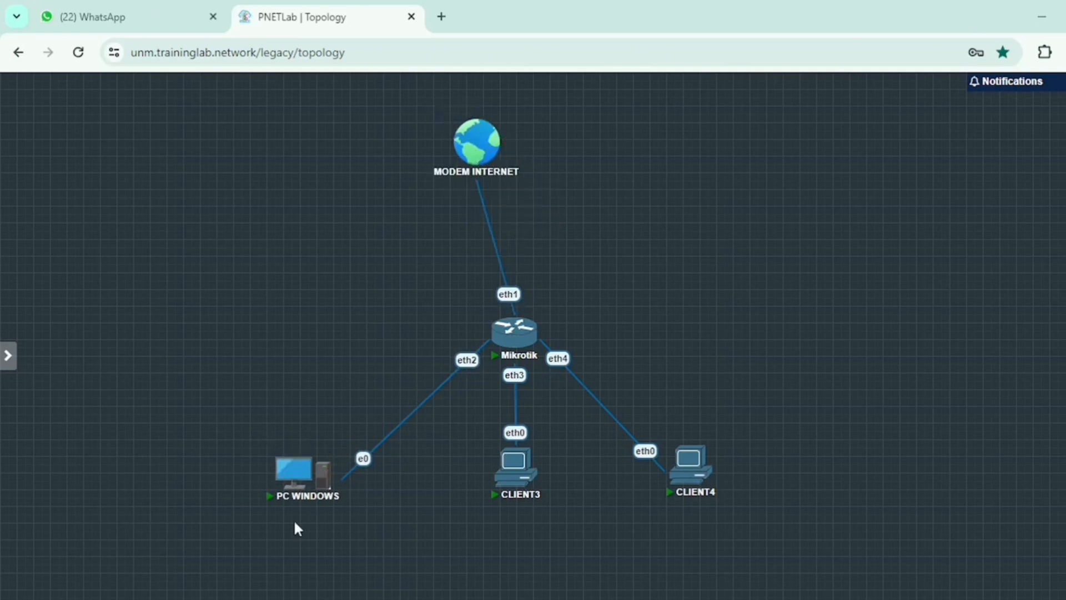
pyautogui.moveTo(452, 172)
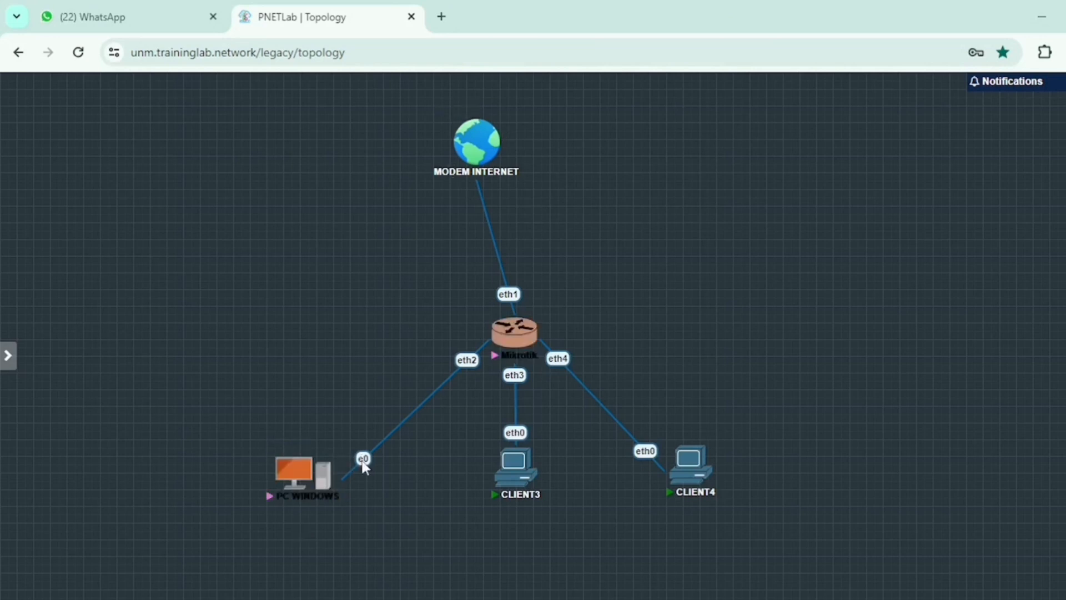
# Step: Delete the link between PC WINDOWS and Mikrotik
pyautogui.rightClick(363, 461)
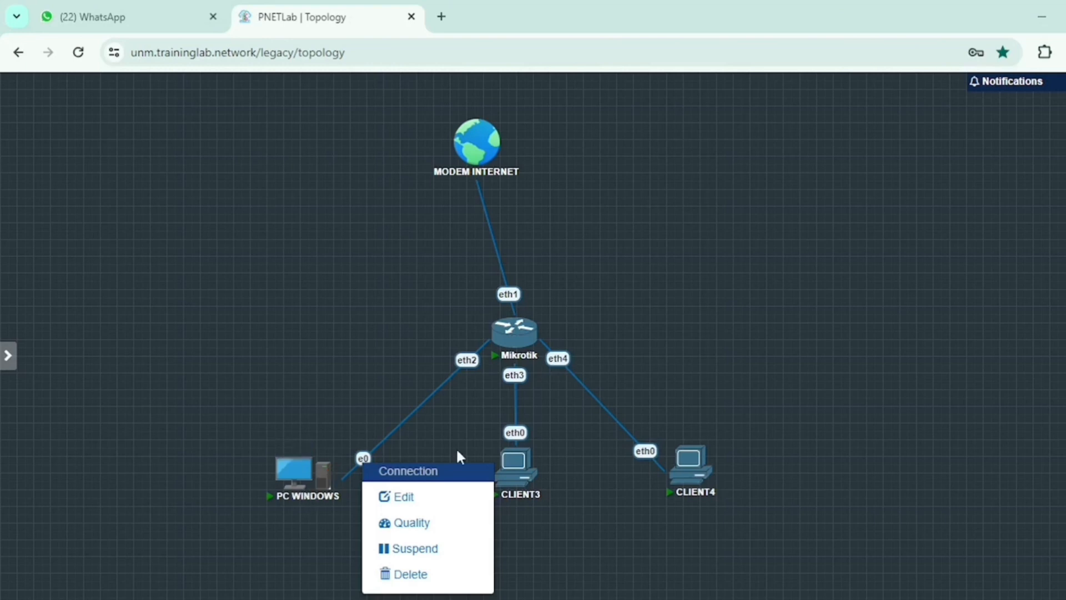
pyautogui.rightClick(361, 458)
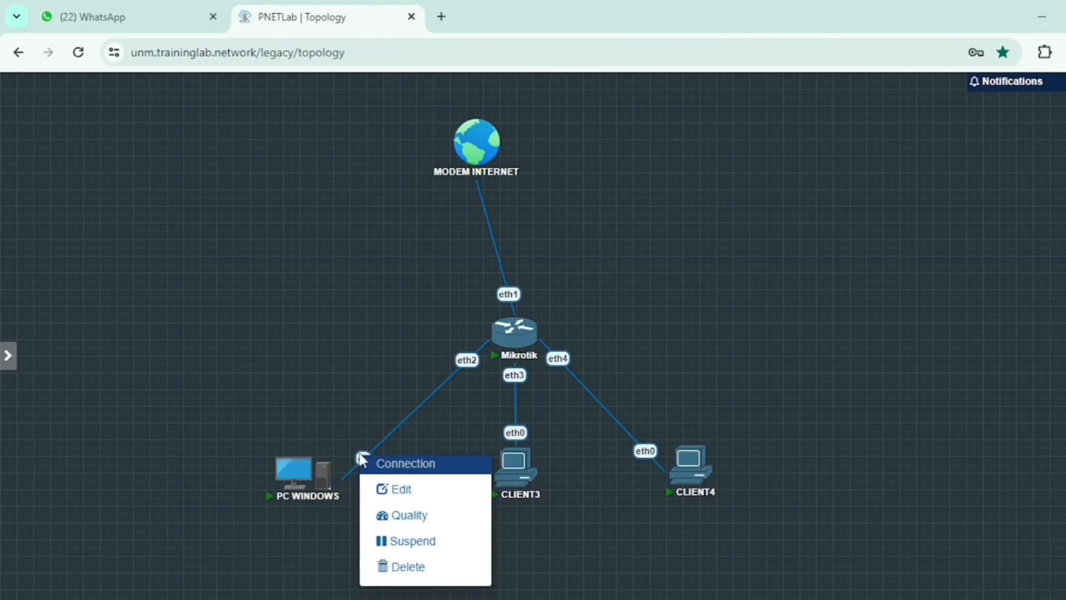
pyautogui.click(397, 567)
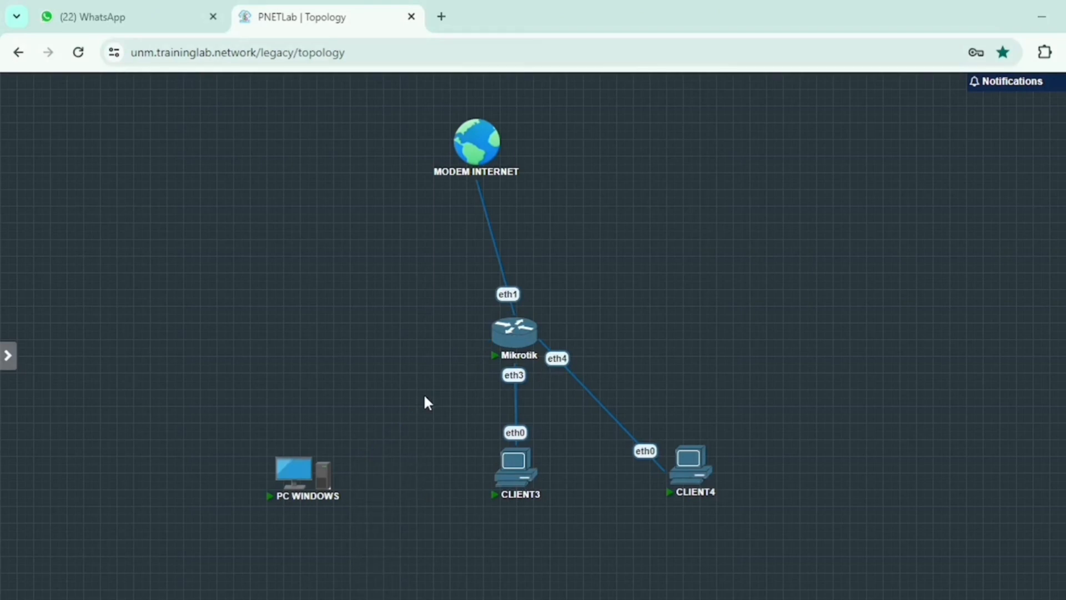
# Step: Delete the link between MODEM INTERNET and Mikrotik eth1
pyautogui.moveTo(516, 335)
pyautogui.moveTo(477, 170)
pyautogui.rightClick(509, 294)
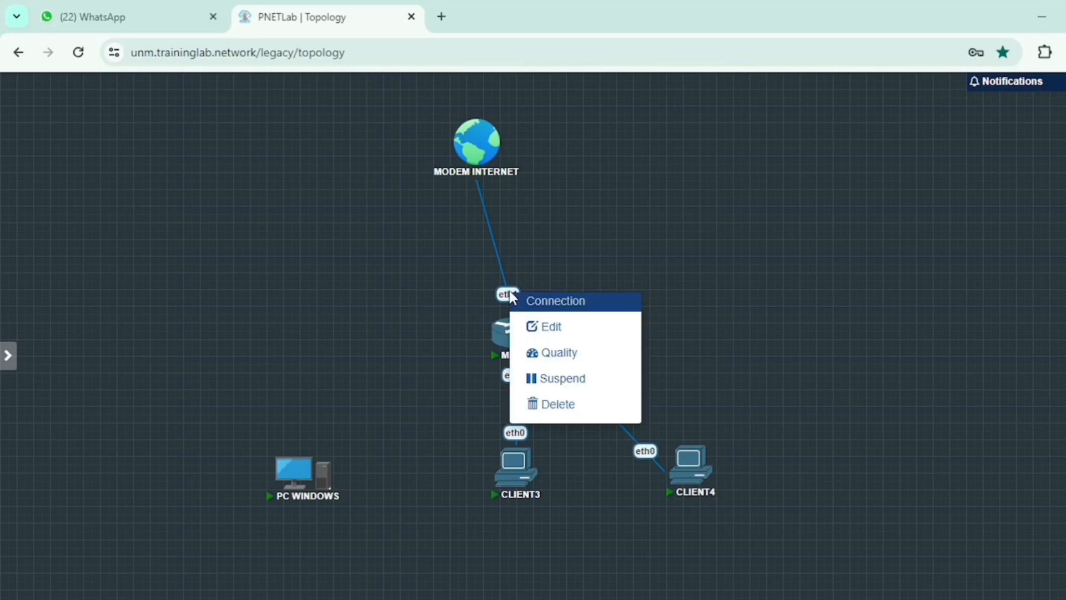
pyautogui.click(556, 404)
pyautogui.moveTo(484, 162)
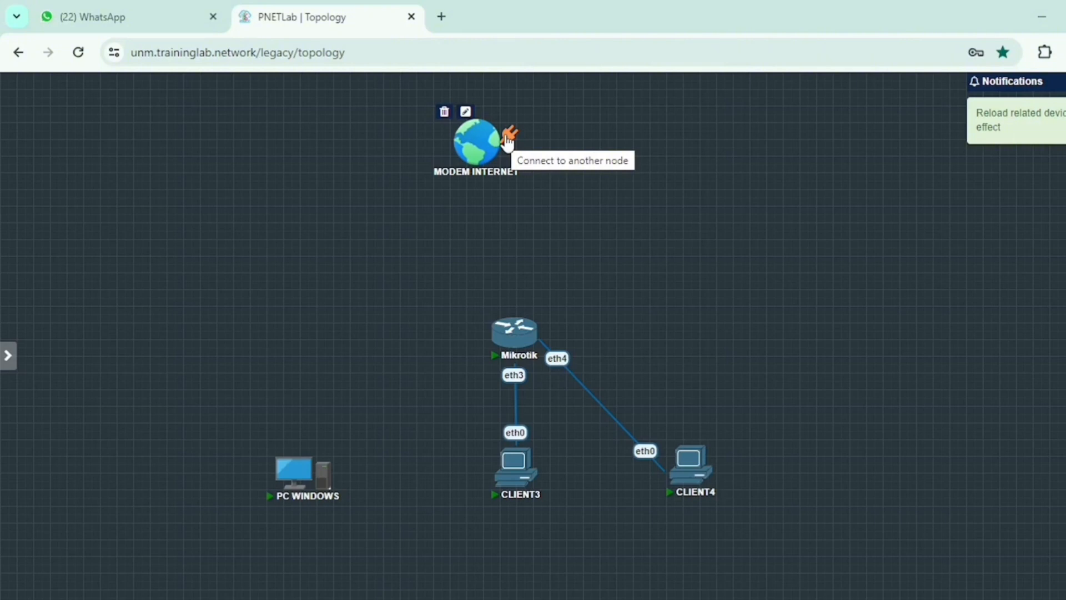
# Step: Connect MODEM INTERNET to PC WINDOWS on e0, save it, and stop PC WINDOWS
pyautogui.moveTo(507, 140); pyautogui.dragTo(313, 507)
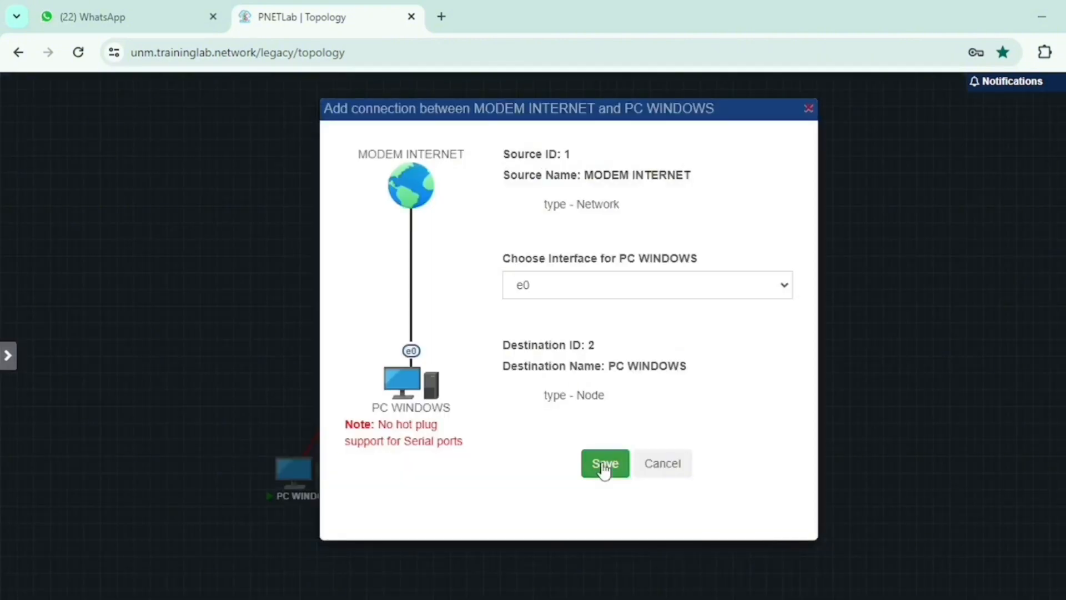
pyautogui.click(605, 465)
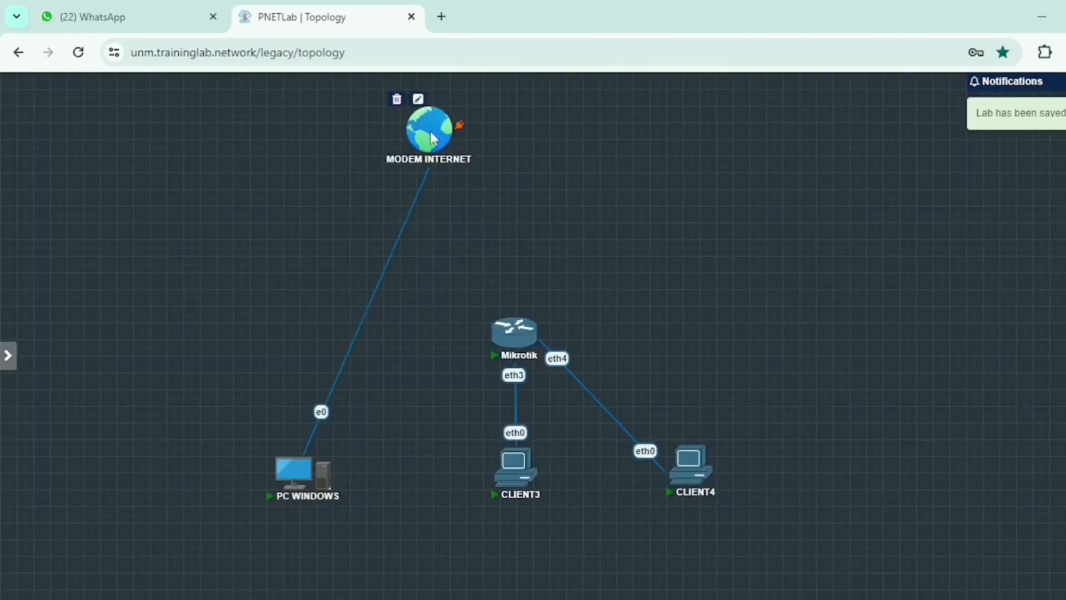
pyautogui.click(277, 451)
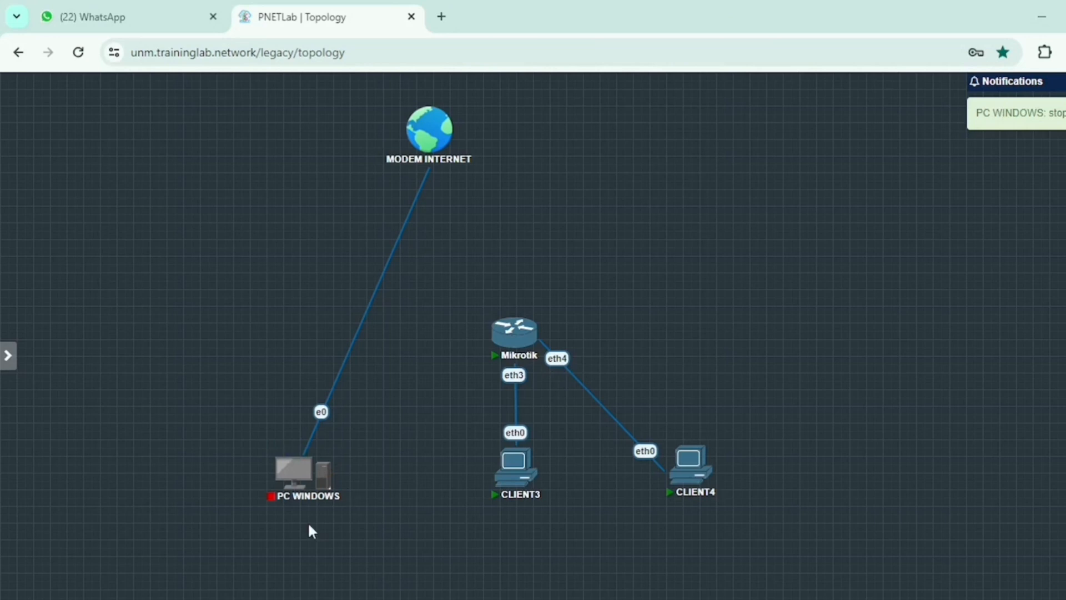
pyautogui.moveTo(300, 471)
pyautogui.moveTo(433, 139)
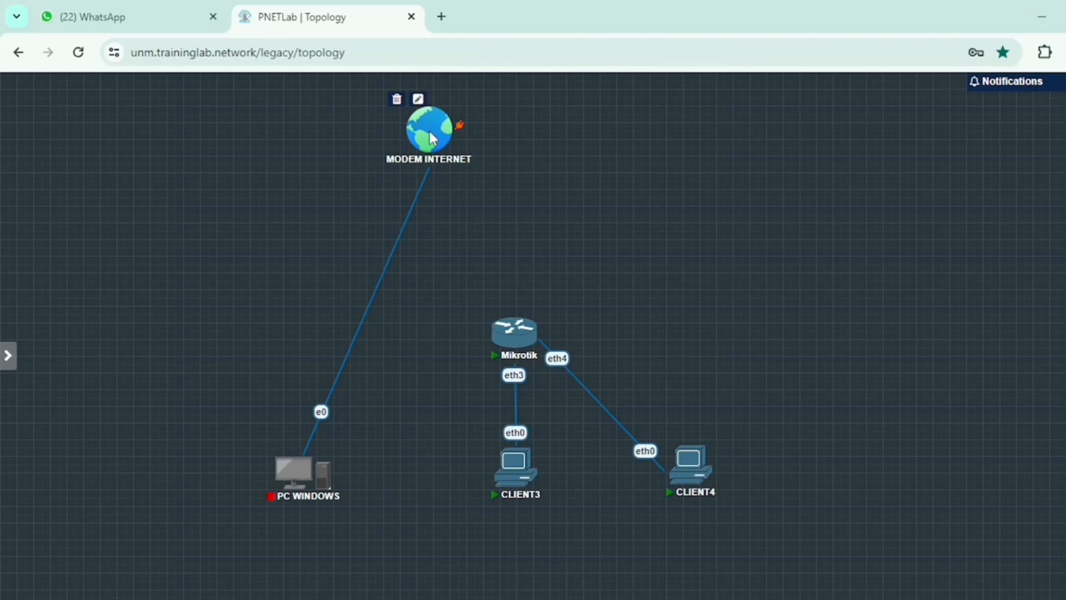
# Step: Start PC WINDOWS, open and position its console, and answer Yes to network discovery
pyautogui.moveTo(279, 455)
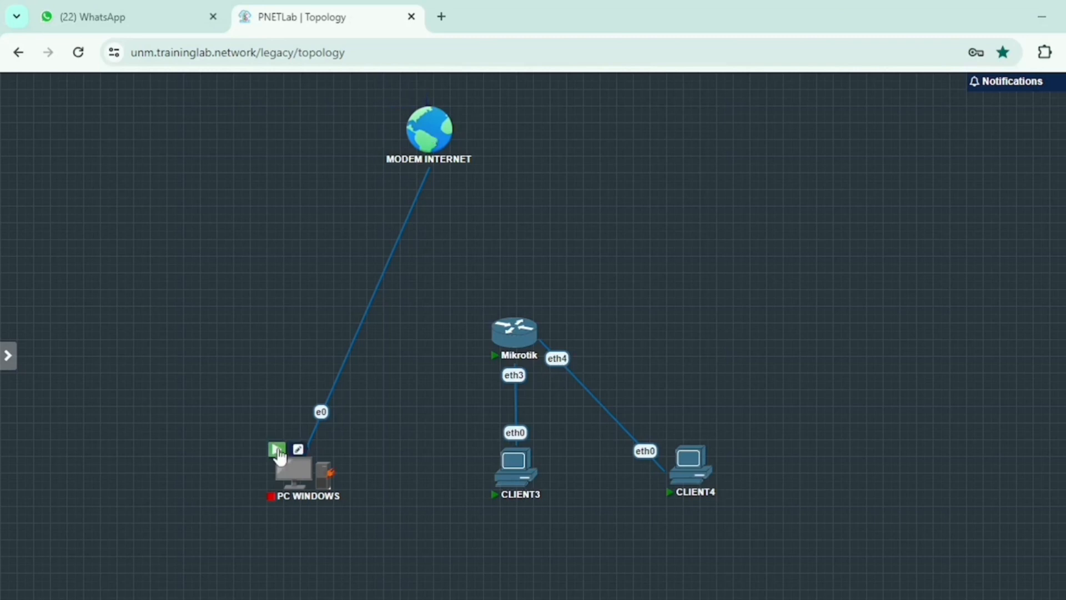
pyautogui.click(278, 450)
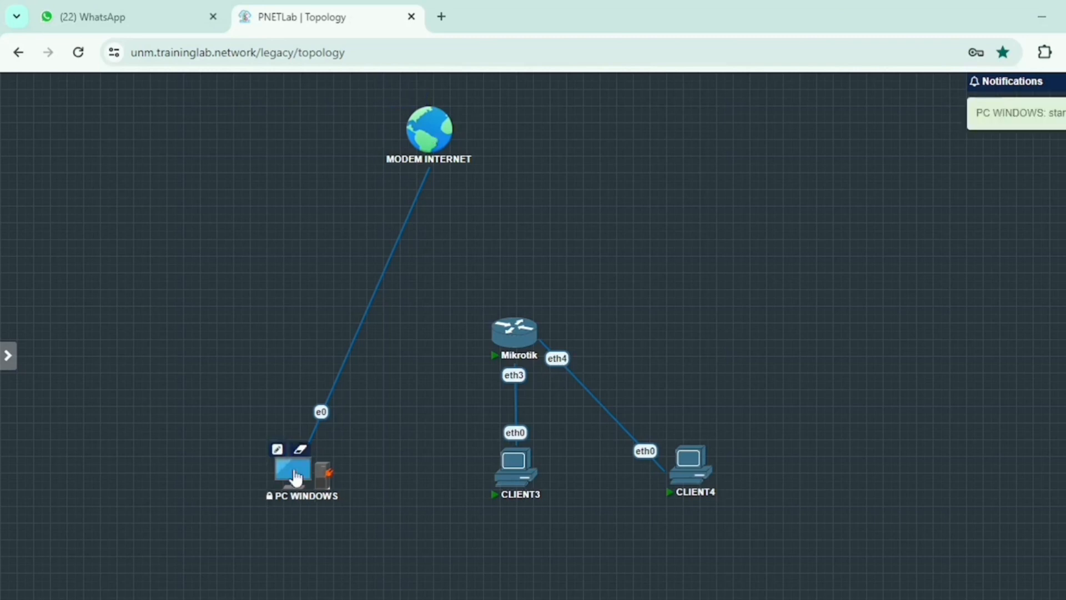
pyautogui.click(296, 476)
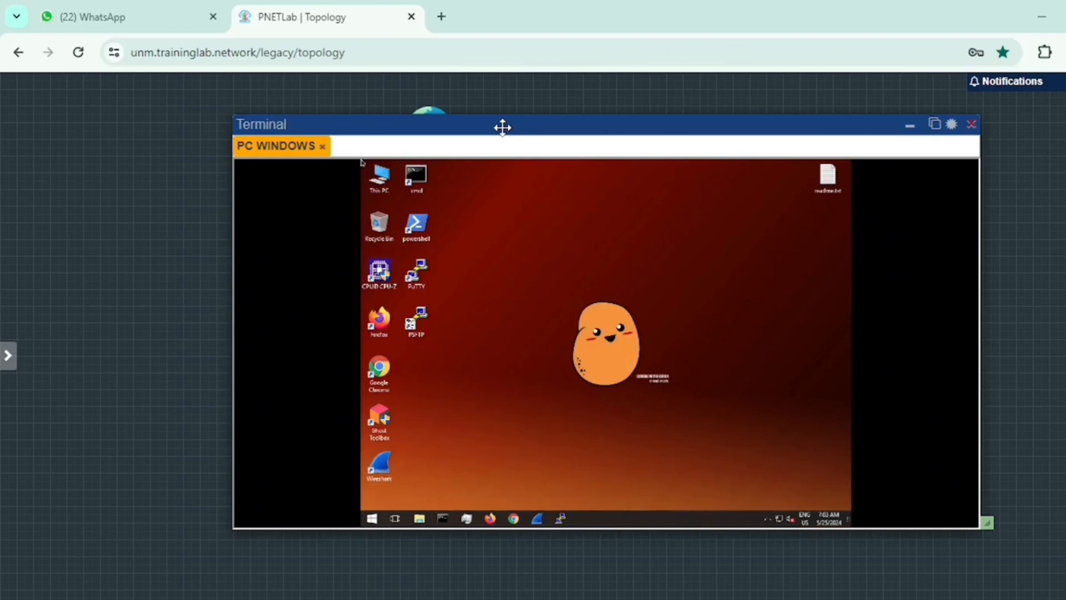
pyautogui.moveTo(503, 127); pyautogui.dragTo(540, 135)
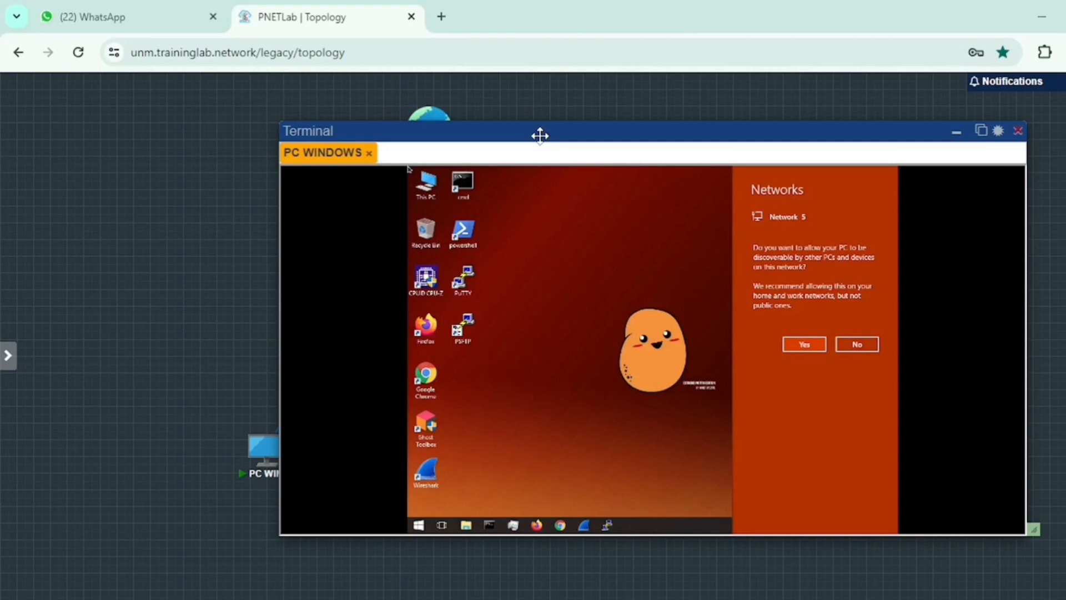
pyautogui.moveTo(540, 135); pyautogui.dragTo(482, 138)
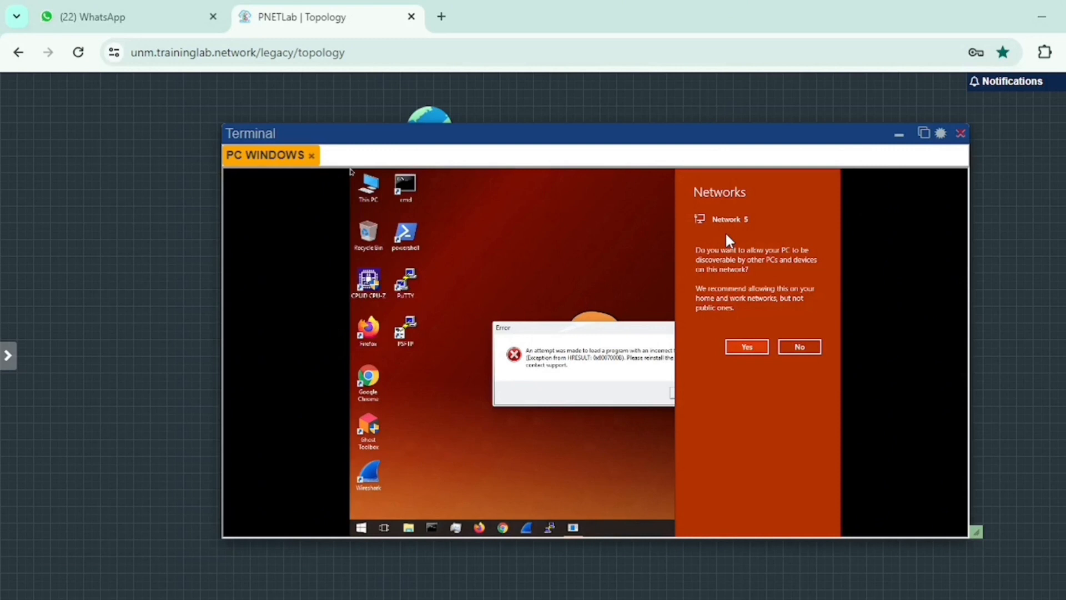
pyautogui.click(746, 350)
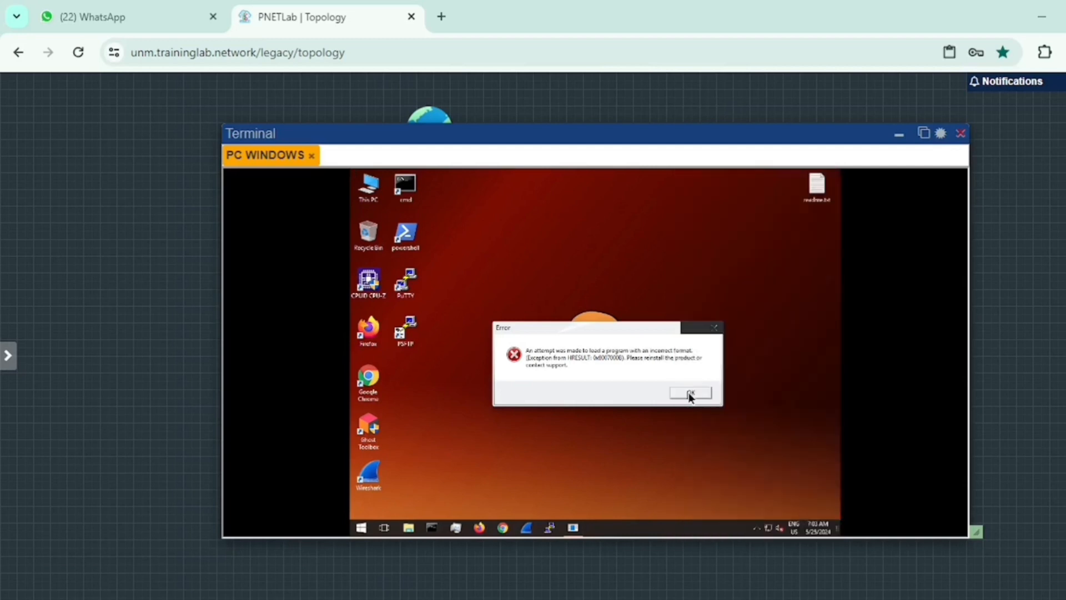
# Step: Dismiss the Windows Error dialog on PC WINDOWS with OK
pyautogui.click(688, 392)
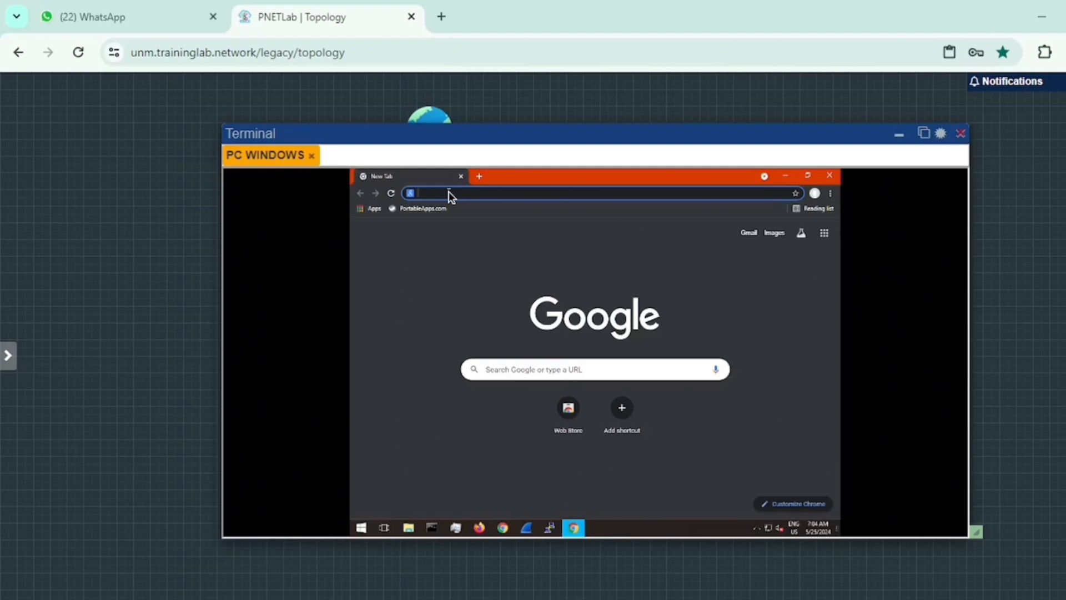
# Step: Search Google for 'winbox', then download and open winbox64.exe from MikroTik's download page
pyautogui.write('winbox')
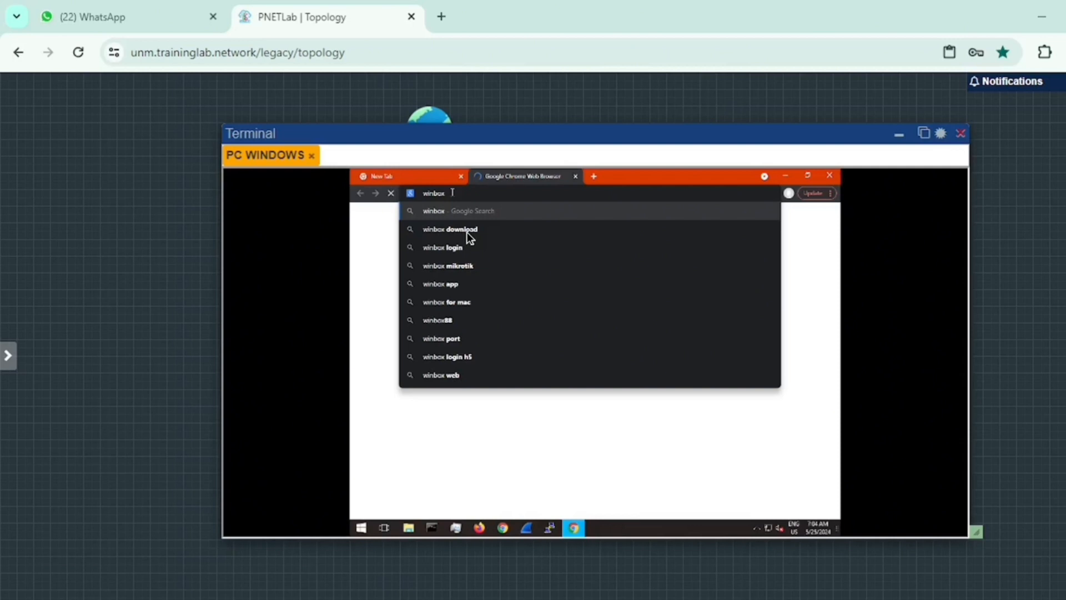
pyautogui.click(468, 232)
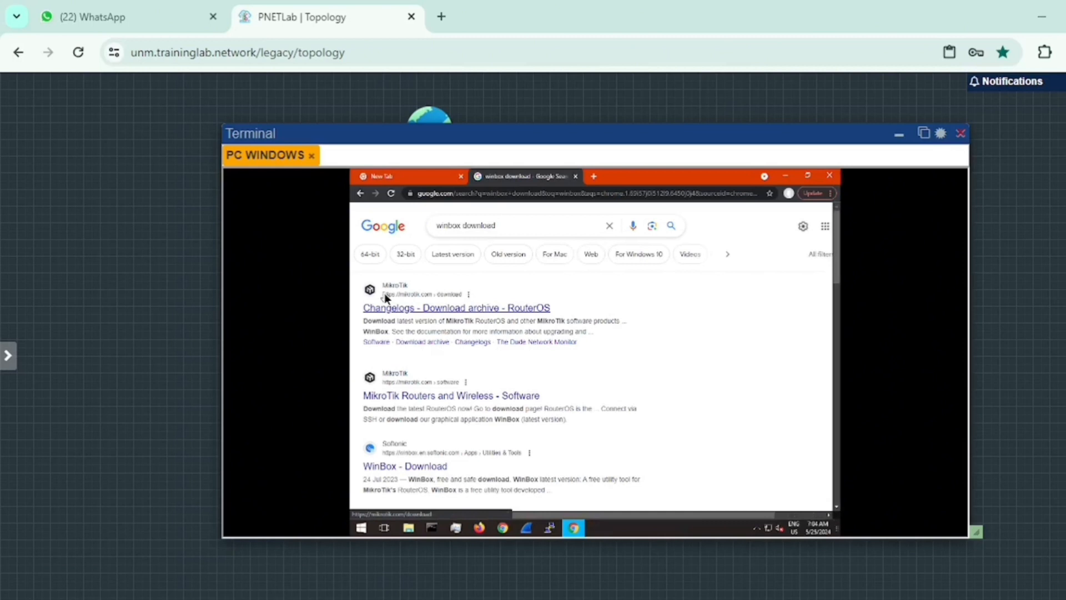
pyautogui.click(445, 308)
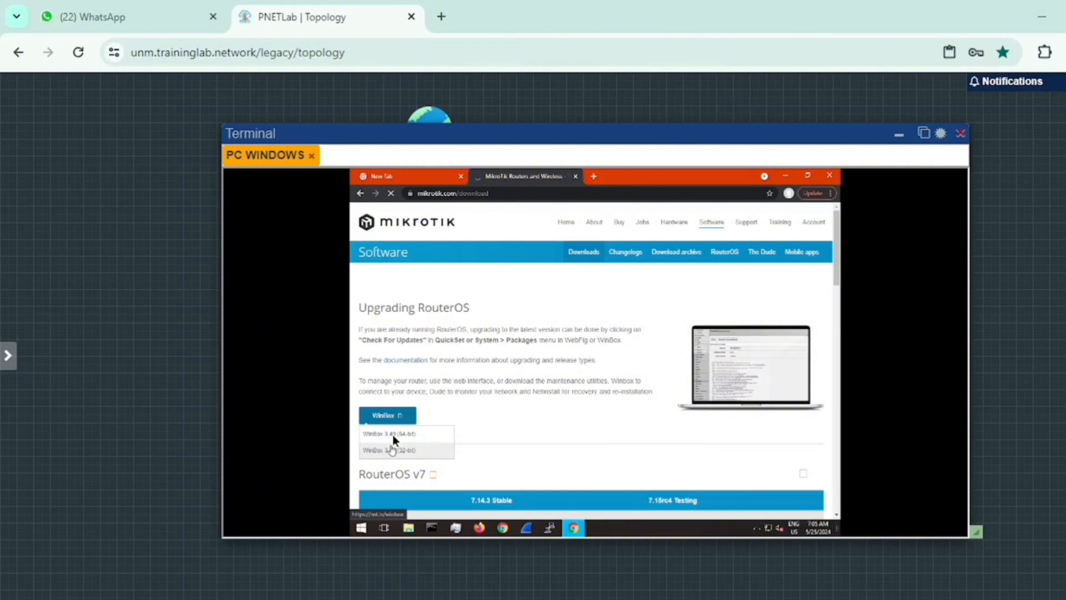
pyautogui.click(392, 434)
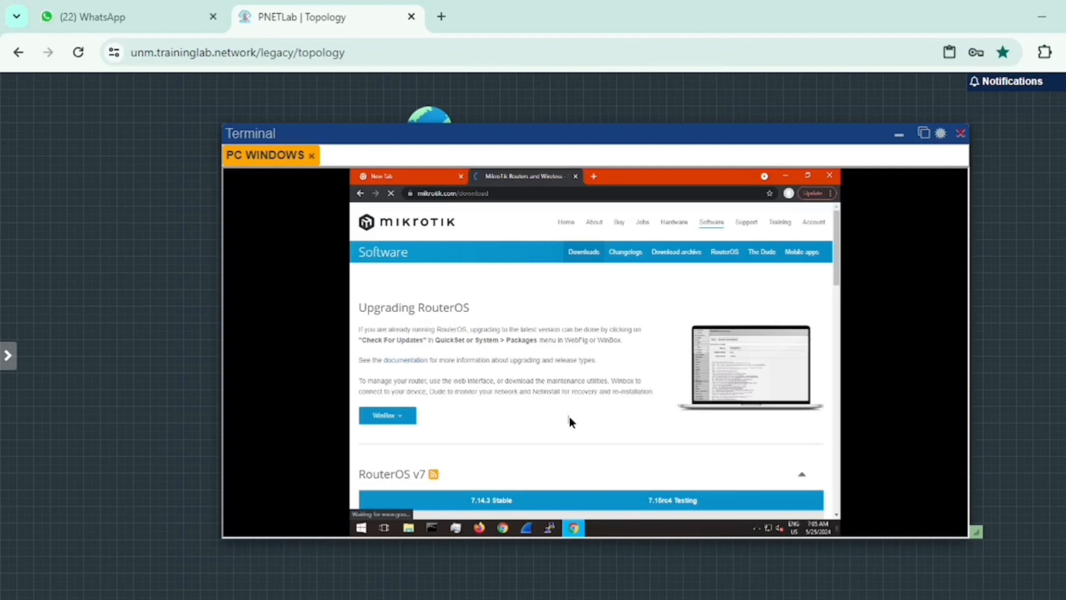
pyautogui.click(388, 505)
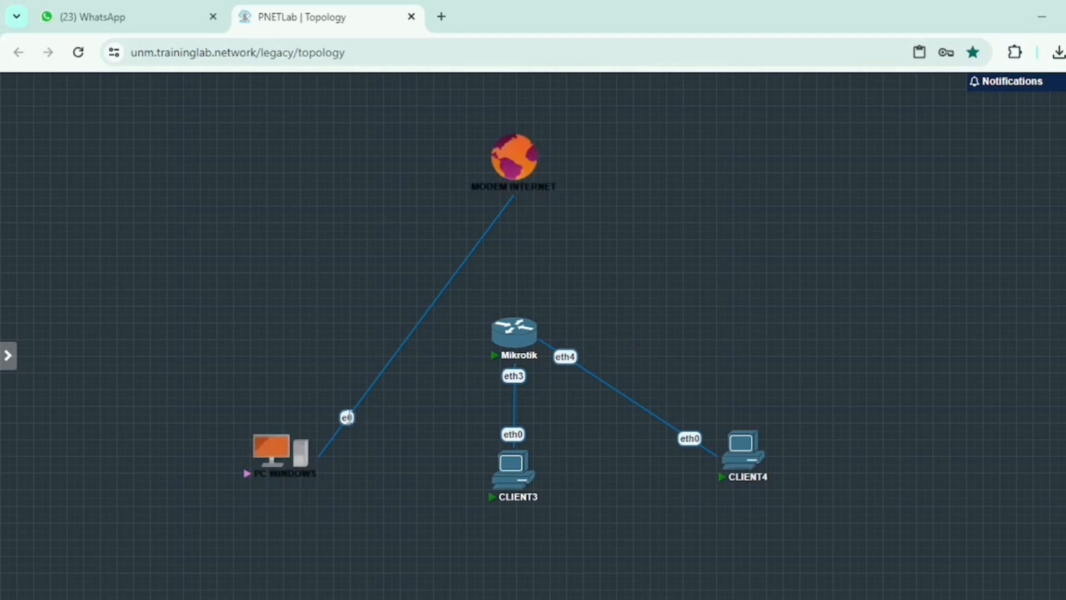
# Step: Delete the link between PC WINDOWS and MODEM INTERNET
pyautogui.moveTo(279, 472)
pyautogui.rightClick(348, 416)
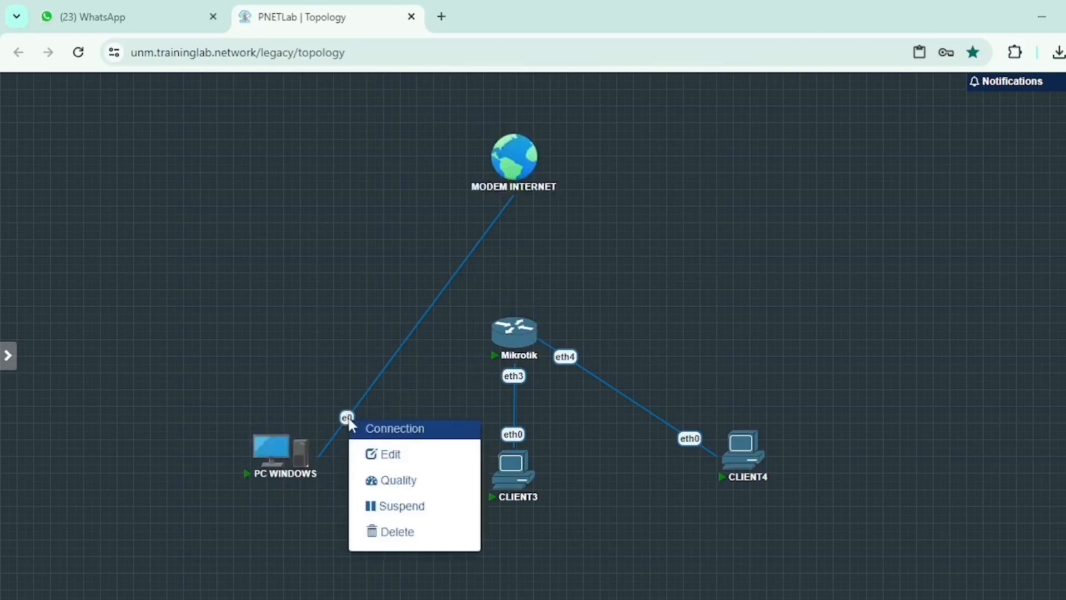
pyautogui.click(392, 533)
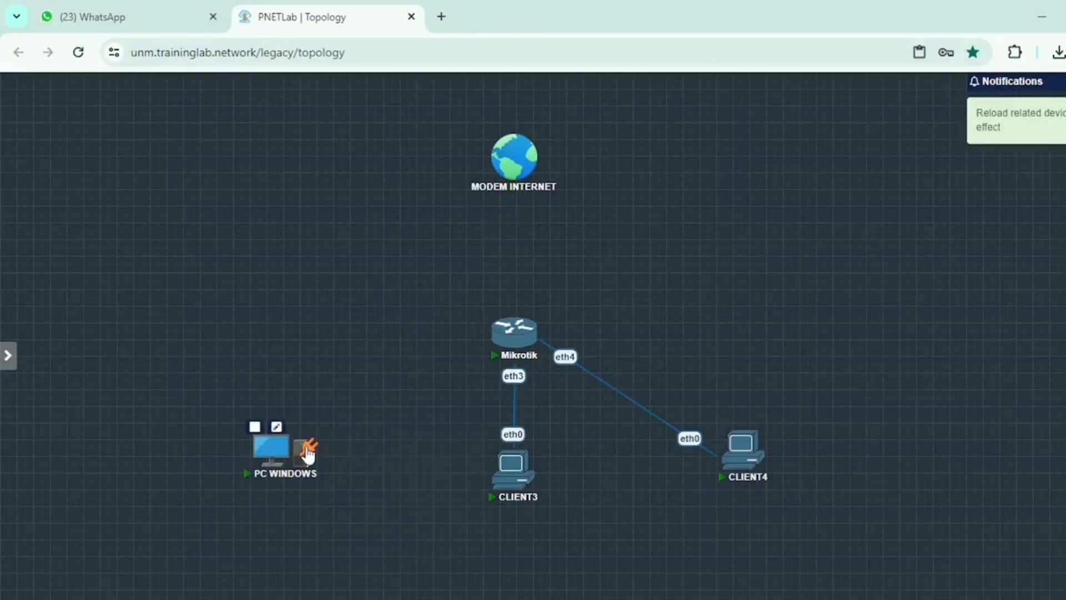
# Step: Link PC WINDOWS to Mikrotik on interface eth2 and save the connection
pyautogui.moveTo(308, 455); pyautogui.dragTo(351, 437)
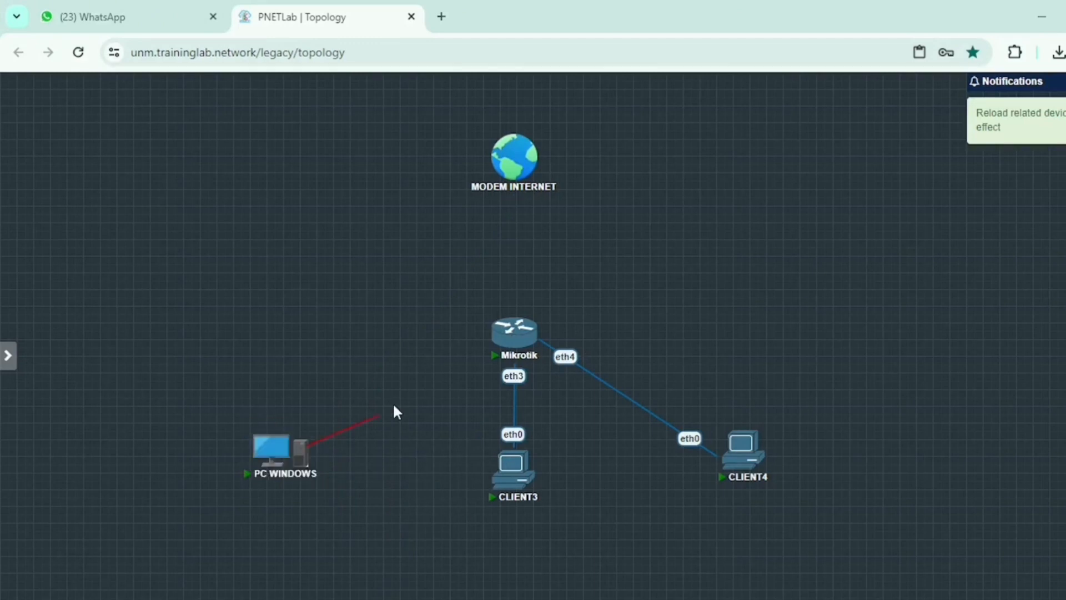
pyautogui.moveTo(393, 407); pyautogui.dragTo(500, 338)
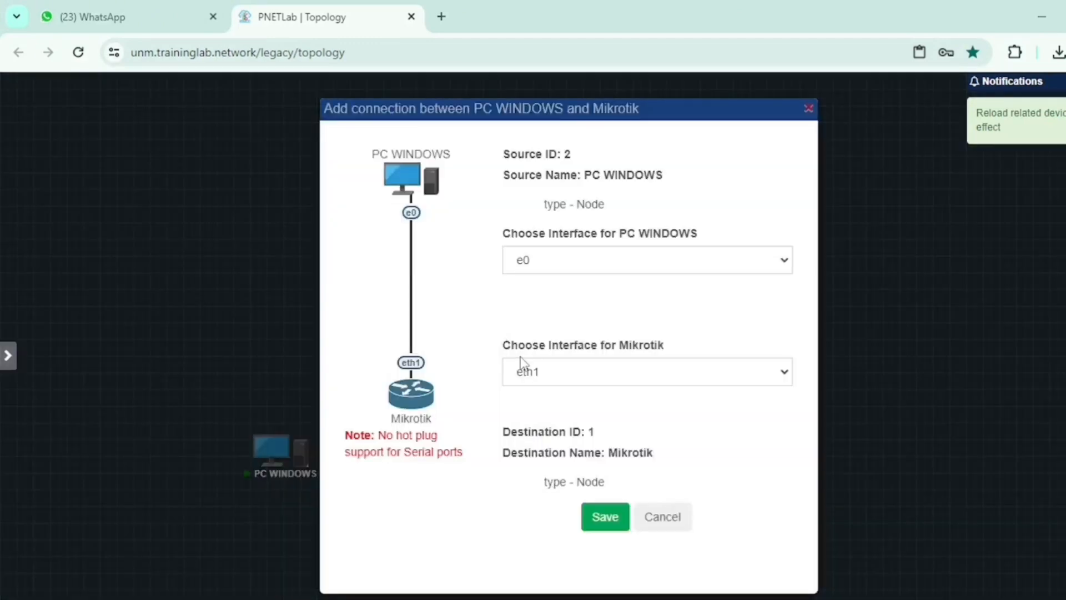
pyautogui.click(533, 372)
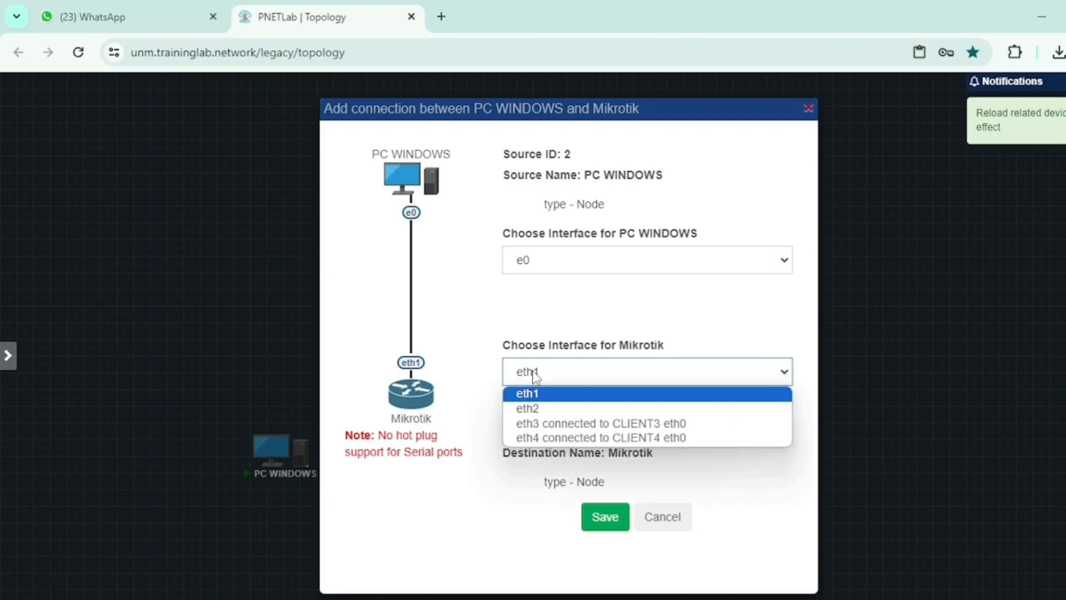
pyautogui.click(537, 408)
pyautogui.click(603, 518)
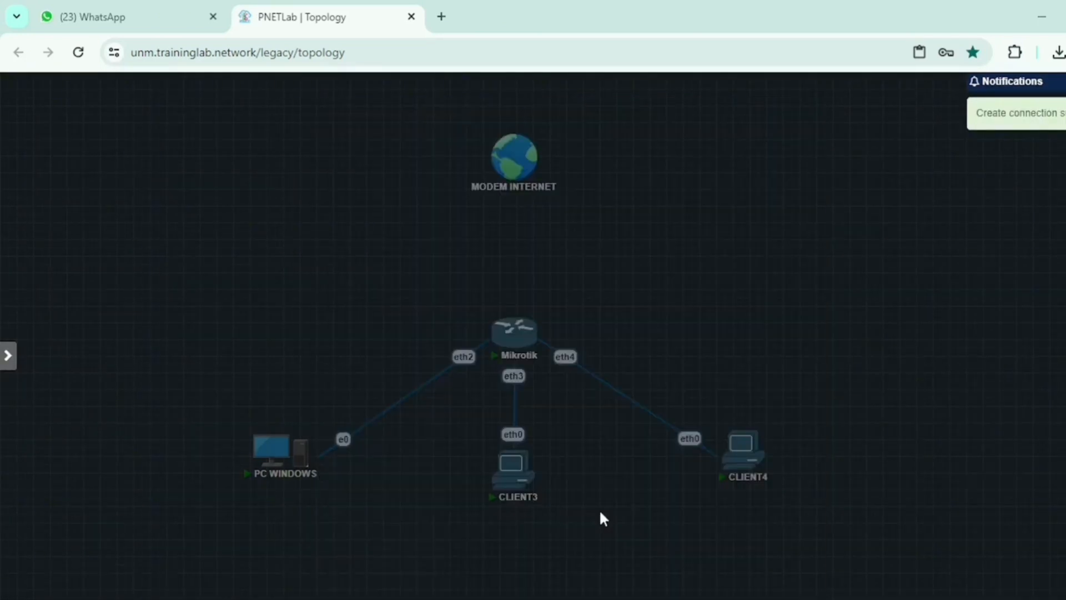
# Step: Link MODEM INTERNET to Mikrotik on interface eth1 and save it
pyautogui.moveTo(504, 188)
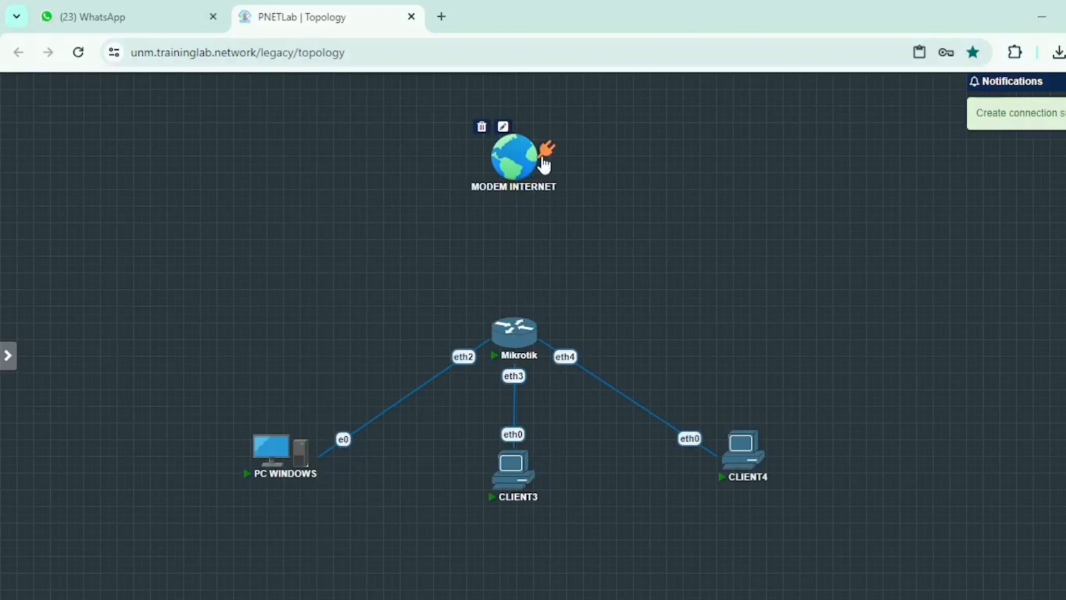
pyautogui.moveTo(544, 161); pyautogui.dragTo(505, 321)
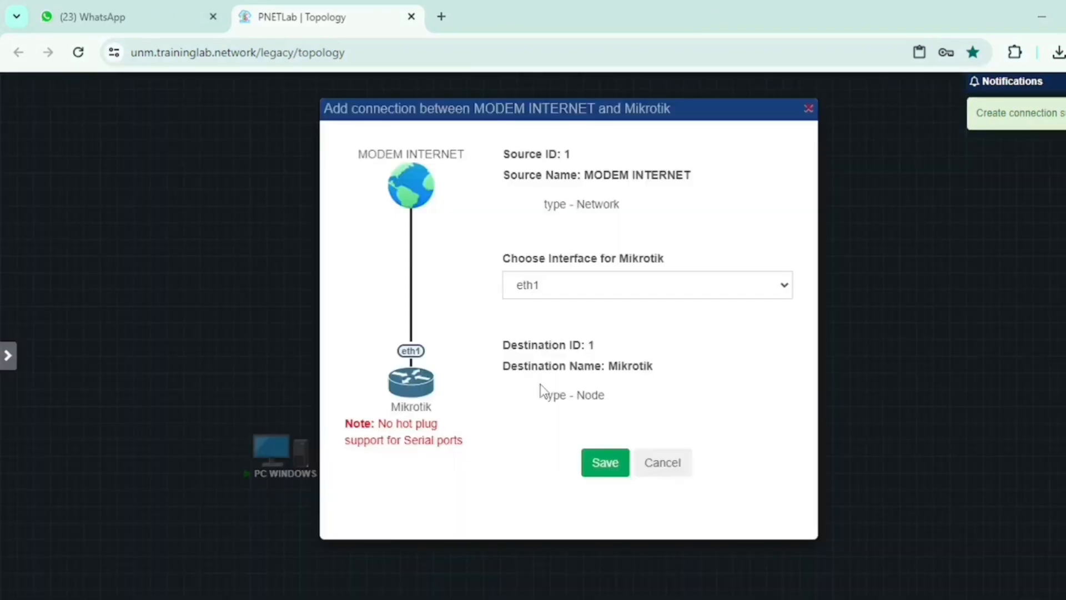
pyautogui.click(602, 451)
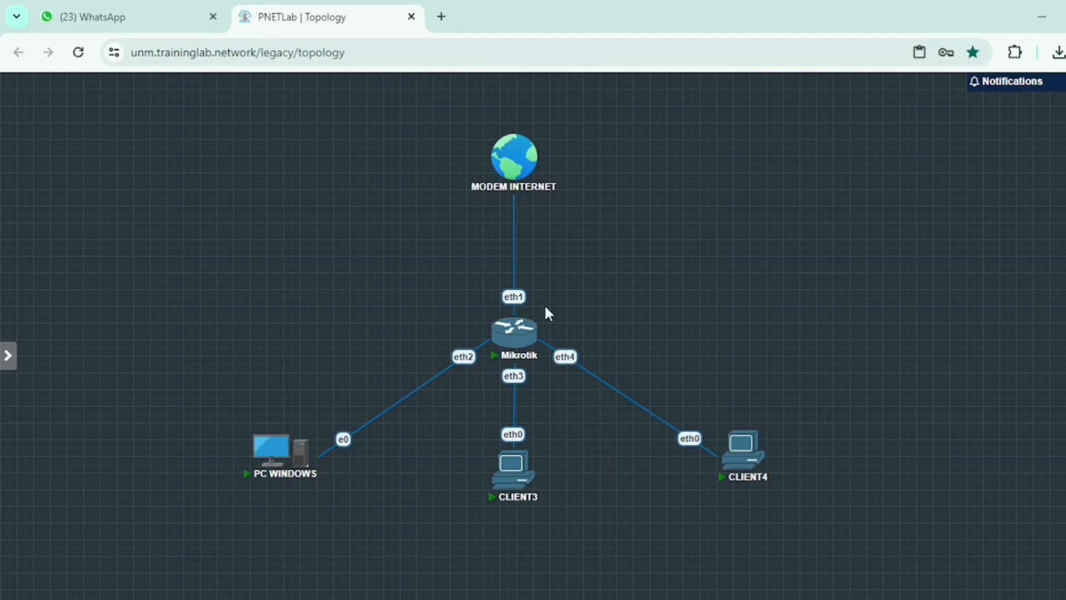
pyautogui.moveTo(523, 355)
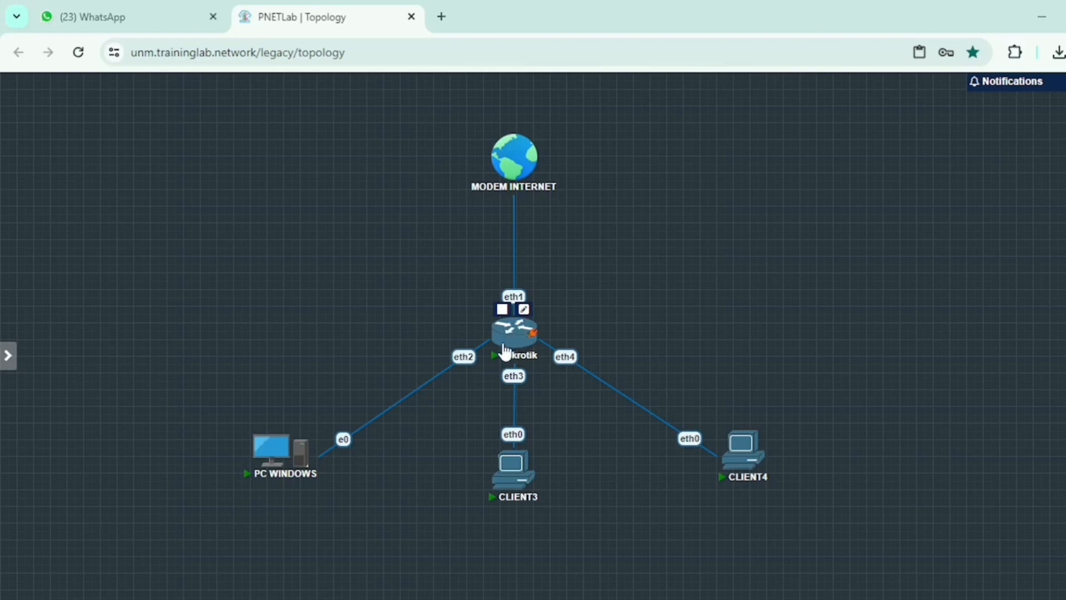
# Step: Open and reposition the PC WINDOWS console, then launch winbox64.exe from Downloads
pyautogui.moveTo(288, 451)
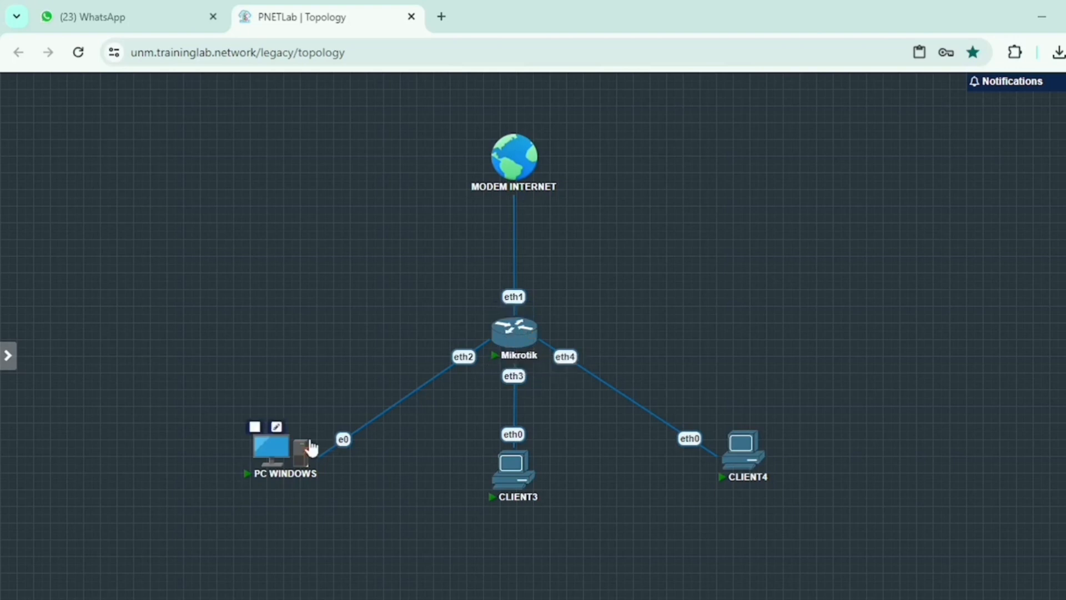
pyautogui.click(274, 453)
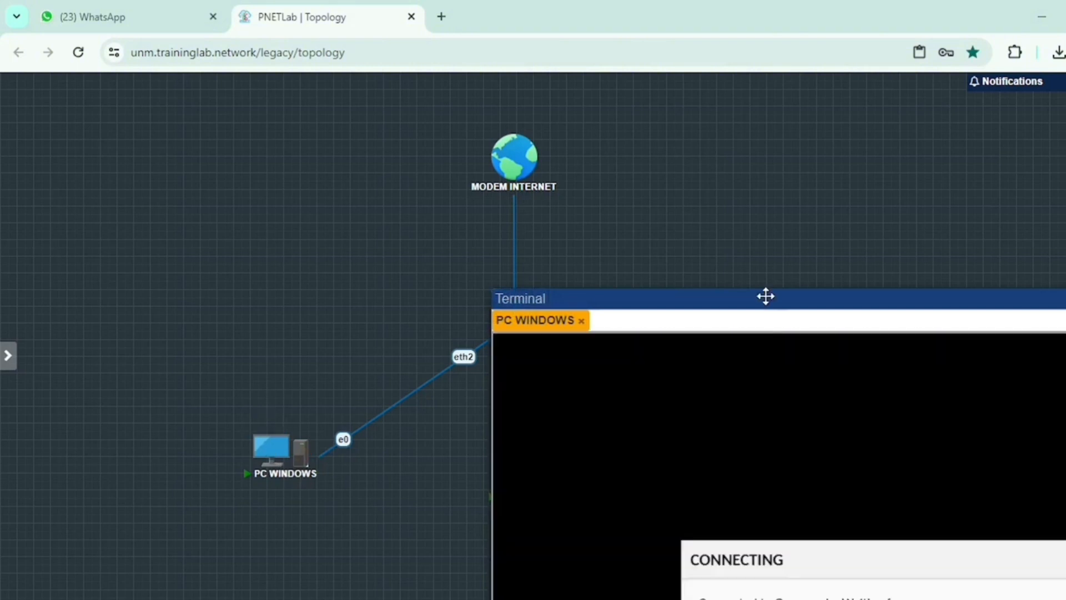
pyautogui.moveTo(765, 296); pyautogui.dragTo(578, 98)
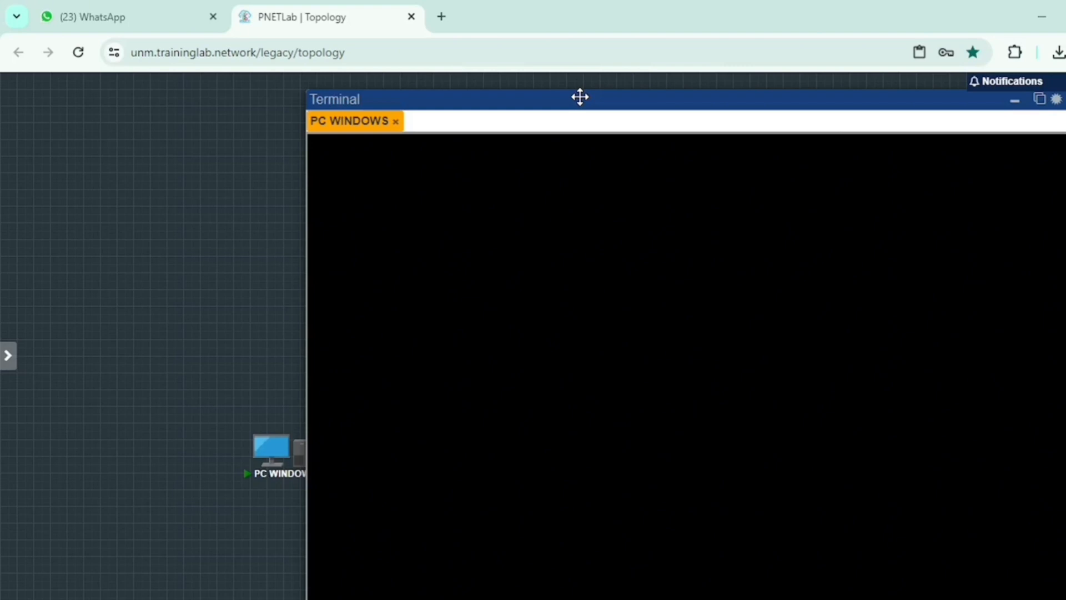
pyautogui.moveTo(580, 97); pyautogui.dragTo(439, 77)
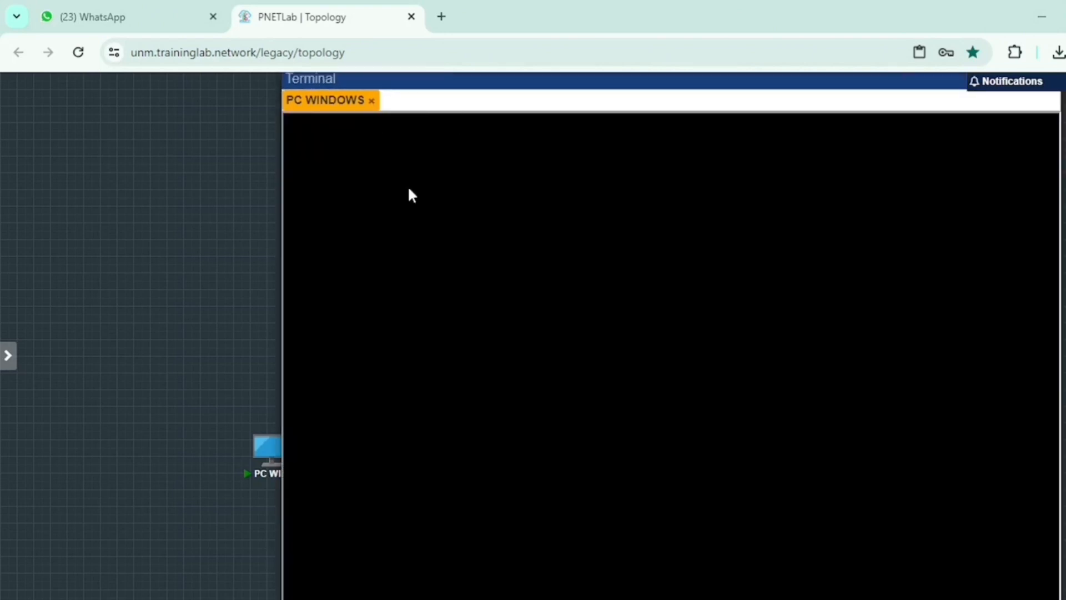
pyautogui.click(269, 449)
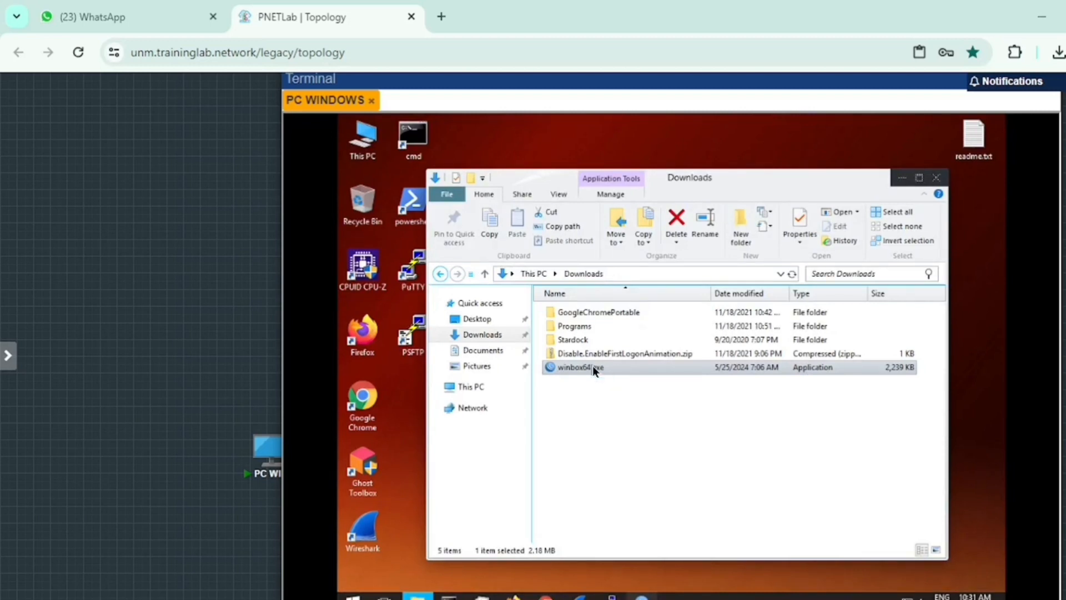
pyautogui.doubleClick(581, 367)
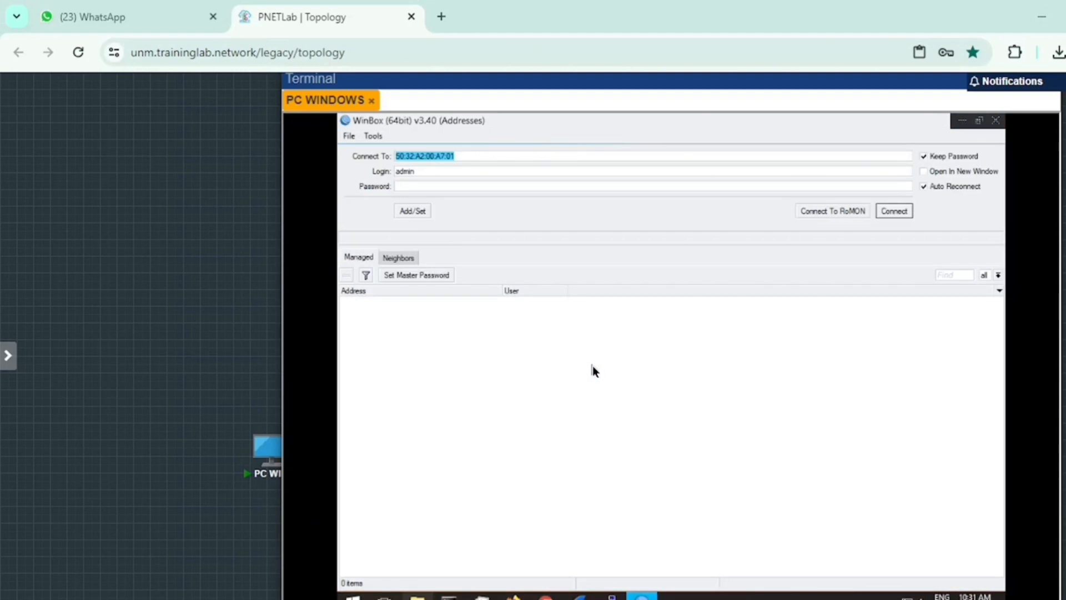
# Step: Connect to the MikroTik router from WinBox's Neighbors list and cancel the password change
pyautogui.click(407, 259)
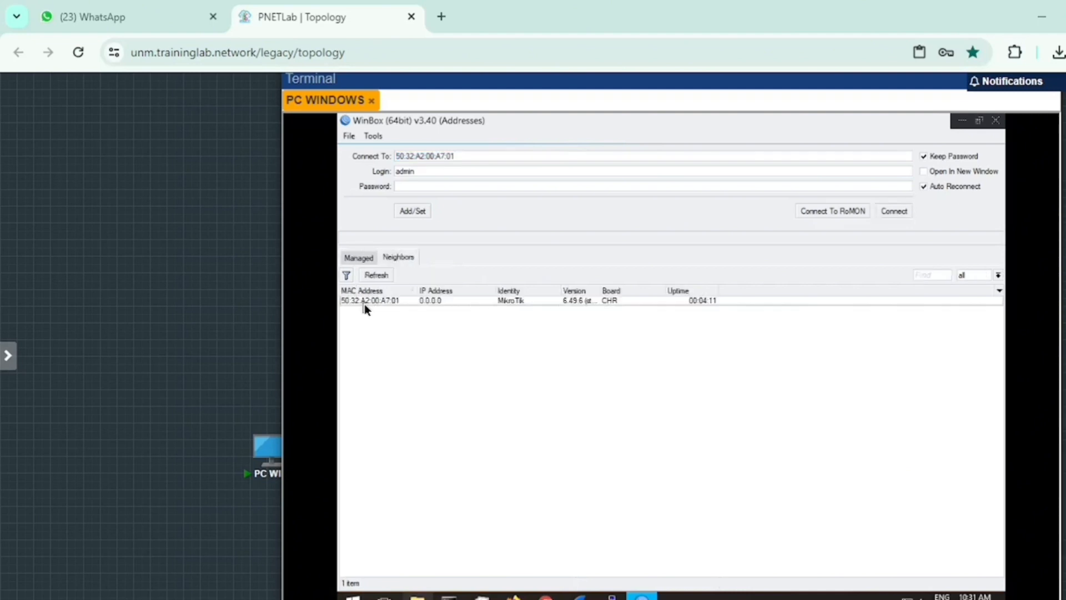
pyautogui.click(405, 301)
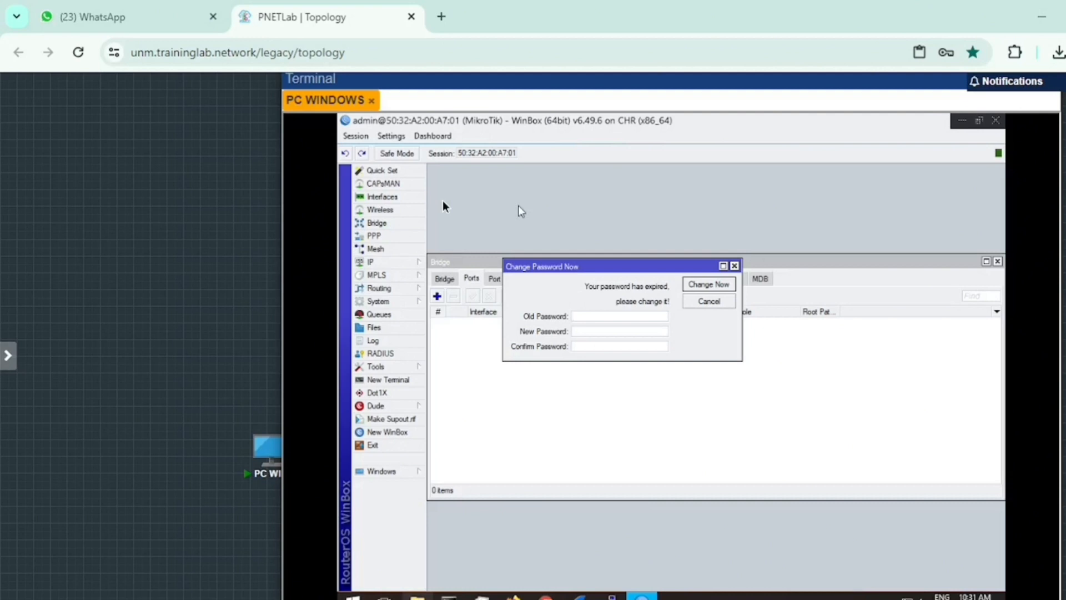
pyautogui.click(711, 302)
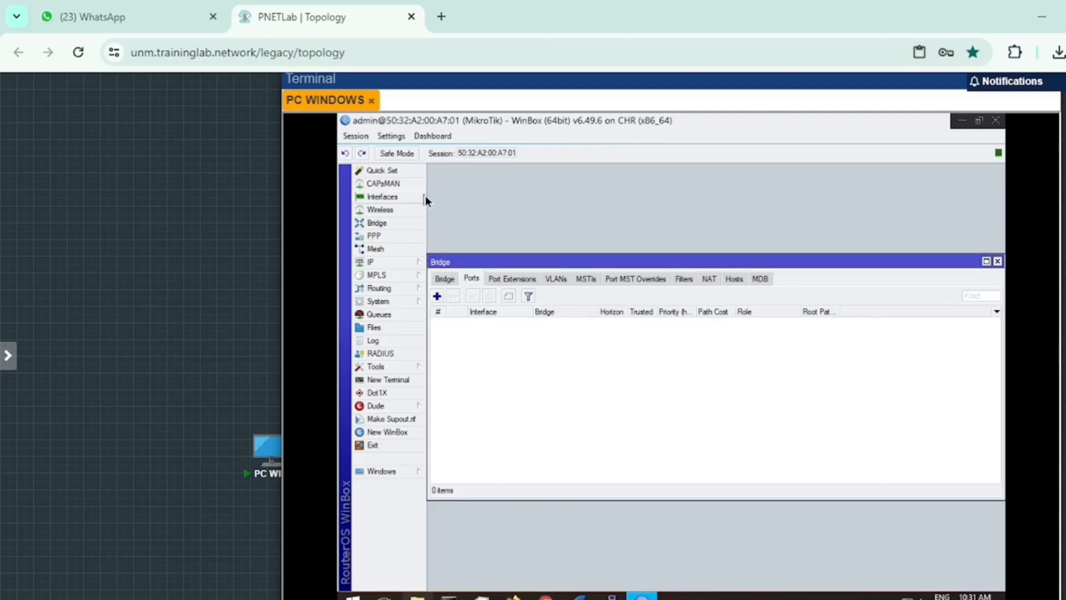
# Step: Close the old Bridge window, then add bridge1 from Bridge > Bridge tab and confirm with OK
pyautogui.click(998, 261)
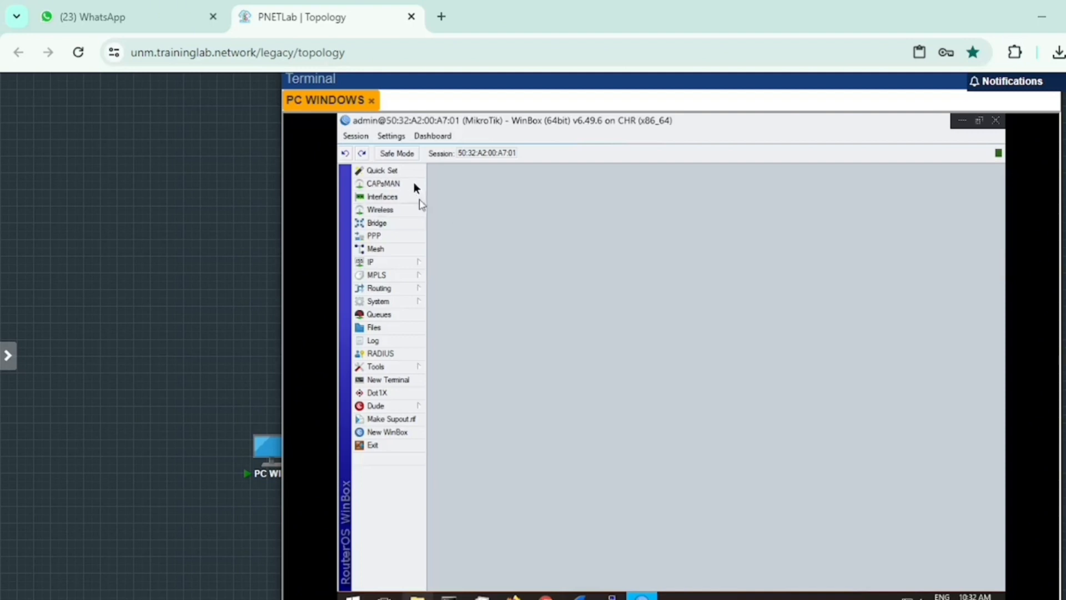
pyautogui.click(391, 225)
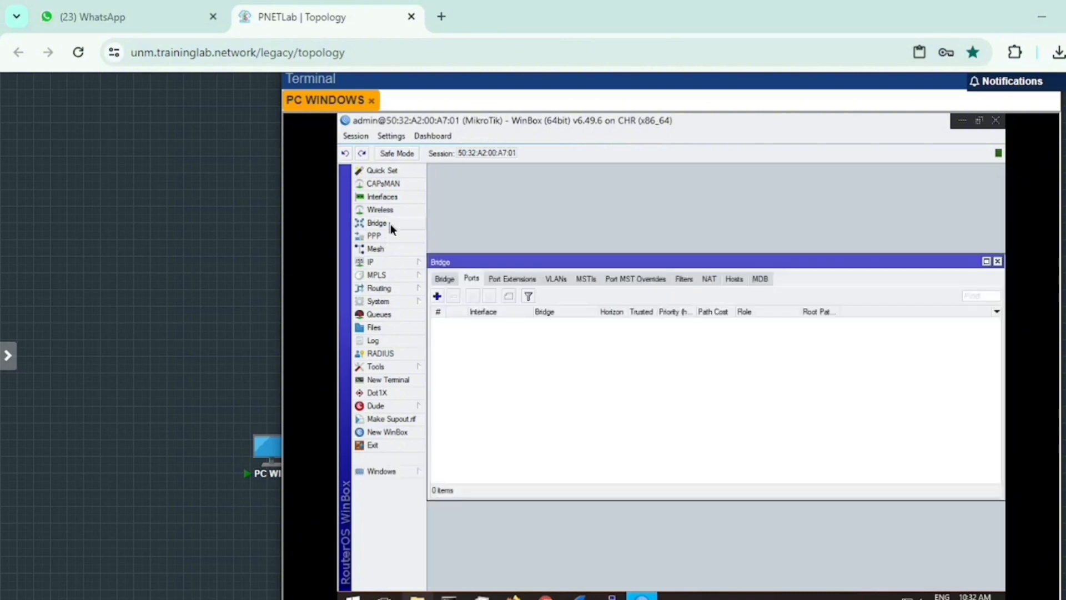
pyautogui.click(445, 278)
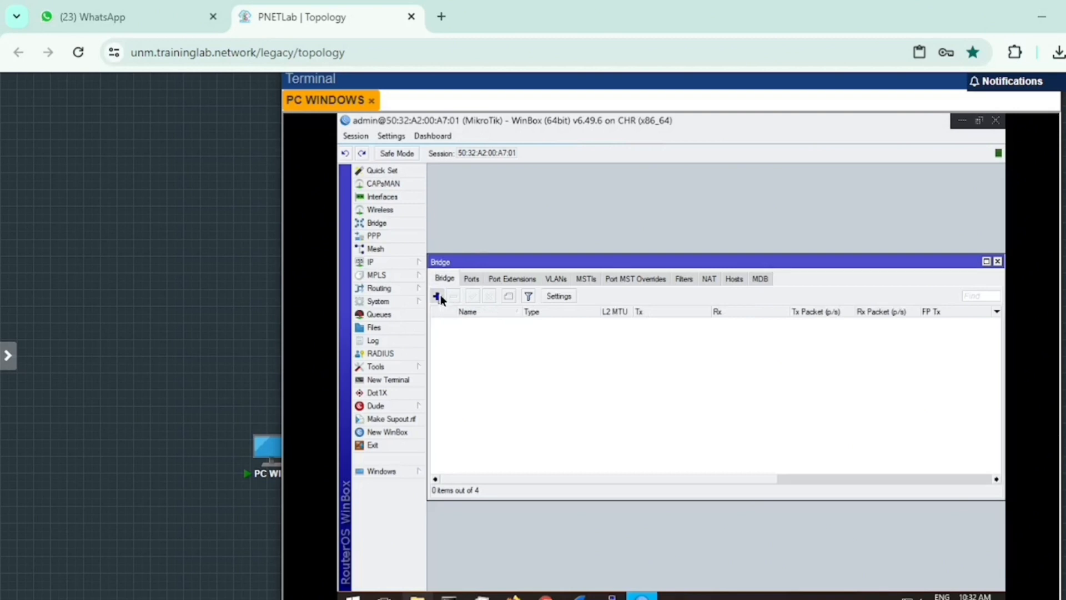
pyautogui.click(438, 296)
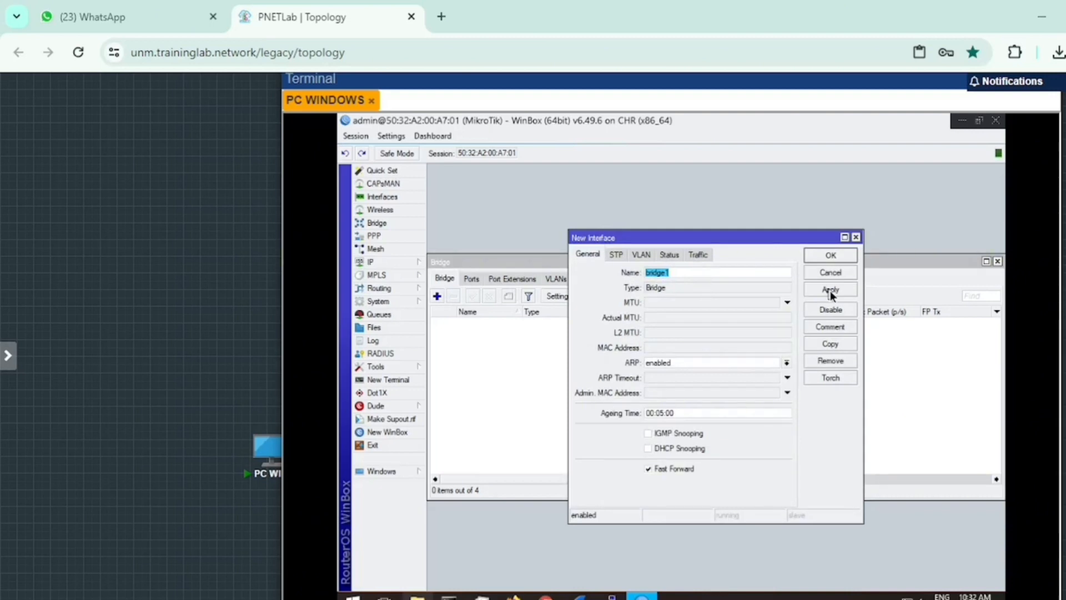
pyautogui.click(831, 255)
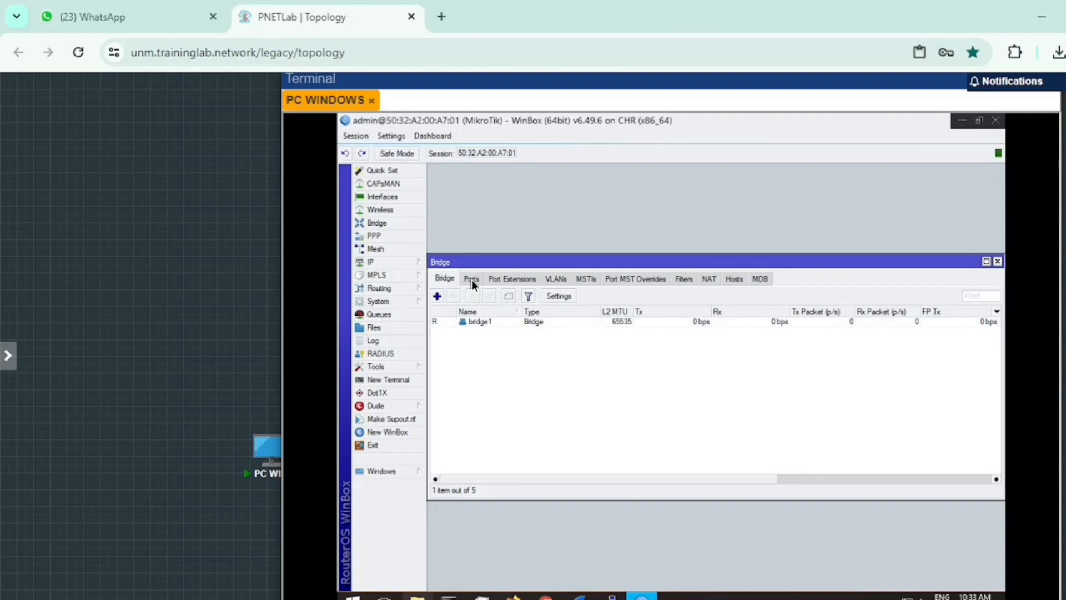
# Step: Start a new bridge port on ether1 and dismiss the expired-password prompt
pyautogui.click(472, 280)
pyautogui.click(440, 297)
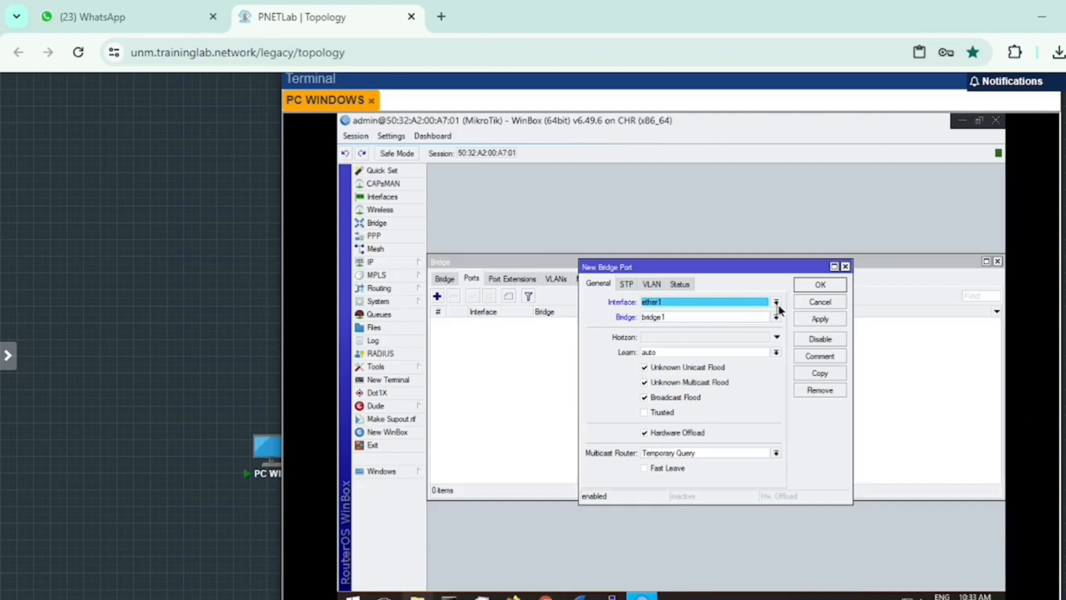
pyautogui.click(777, 303)
pyautogui.click(704, 338)
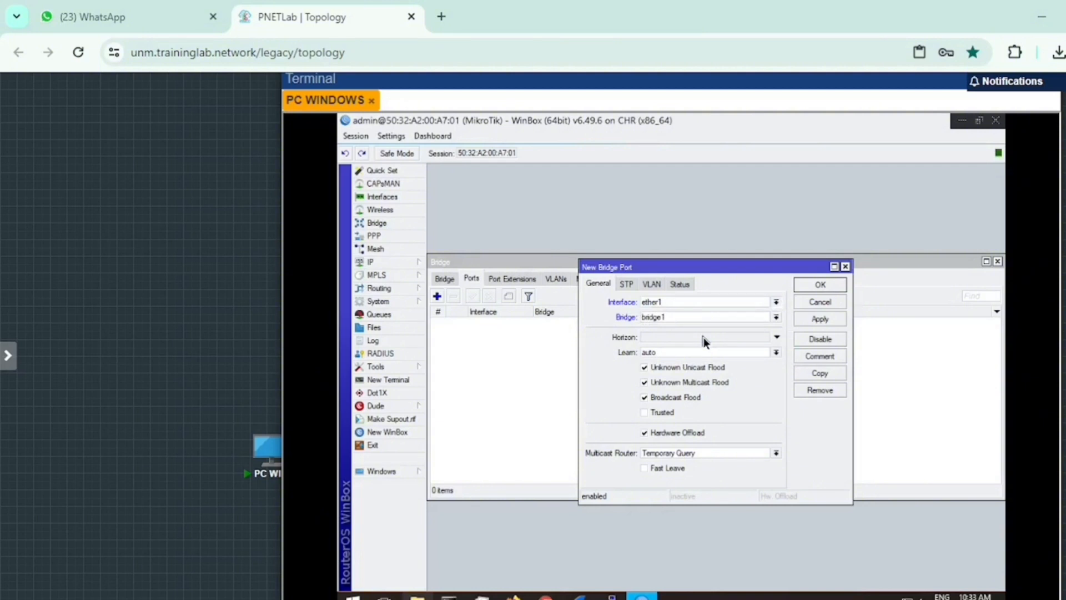
pyautogui.click(820, 375)
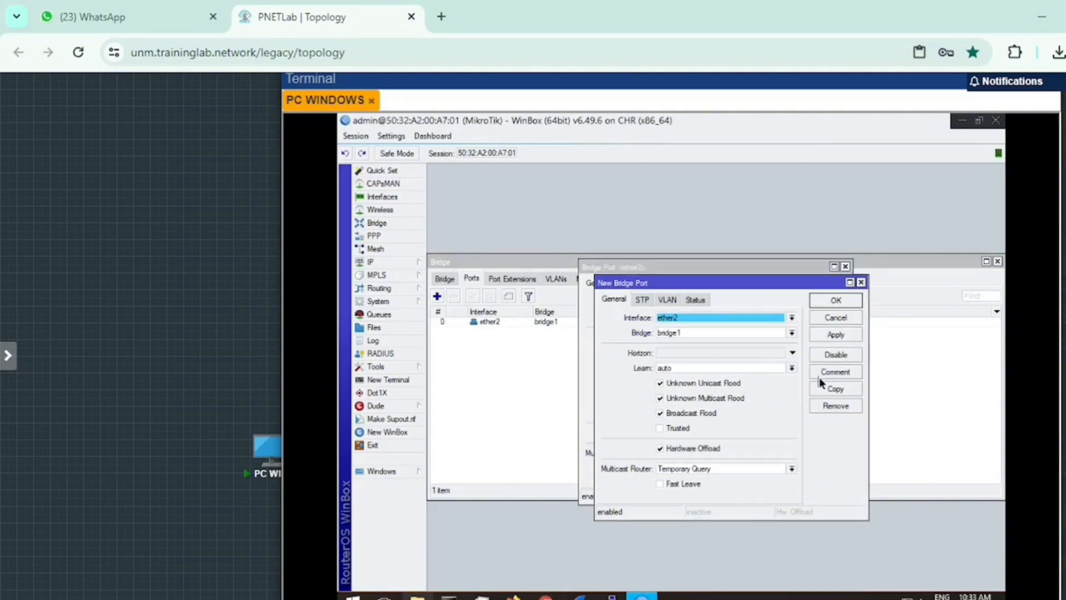
pyautogui.click(792, 317)
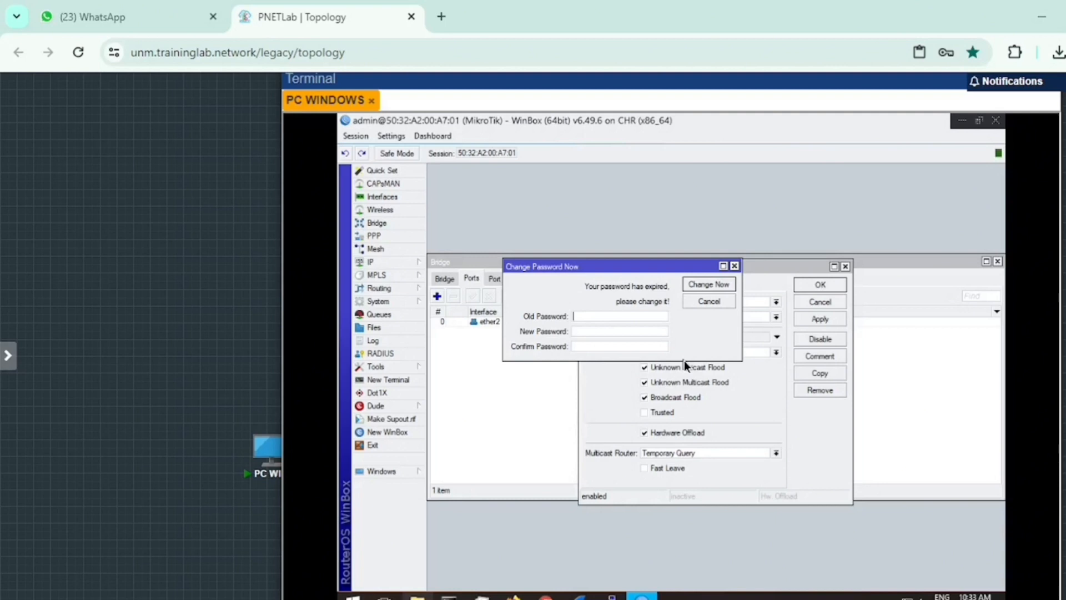
pyautogui.press('Escape')
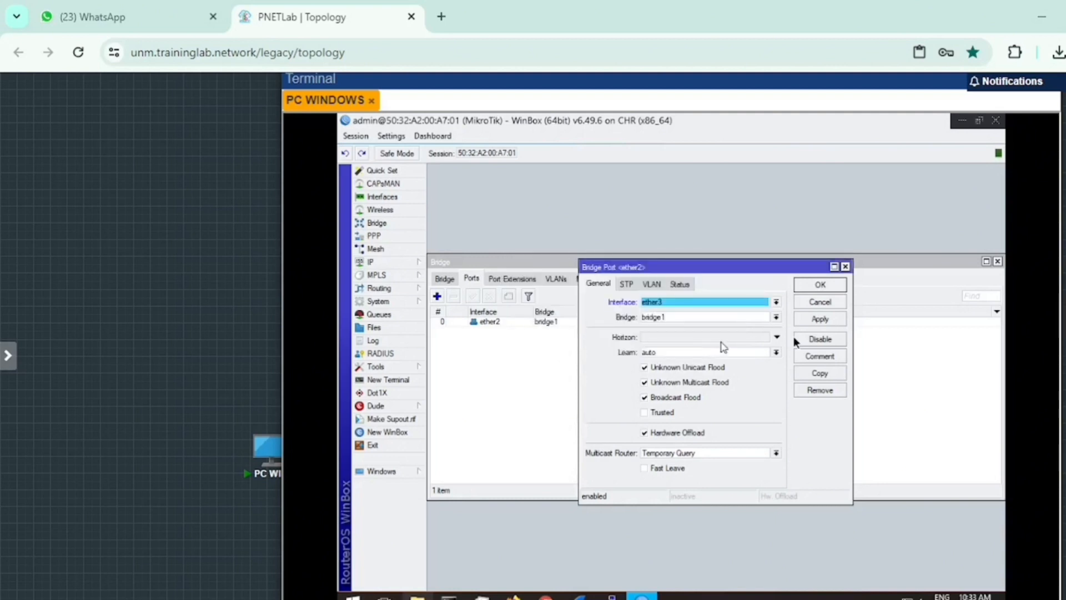
# Step: Set the bridge port interface to ether3 and confirm it
pyautogui.click(810, 319)
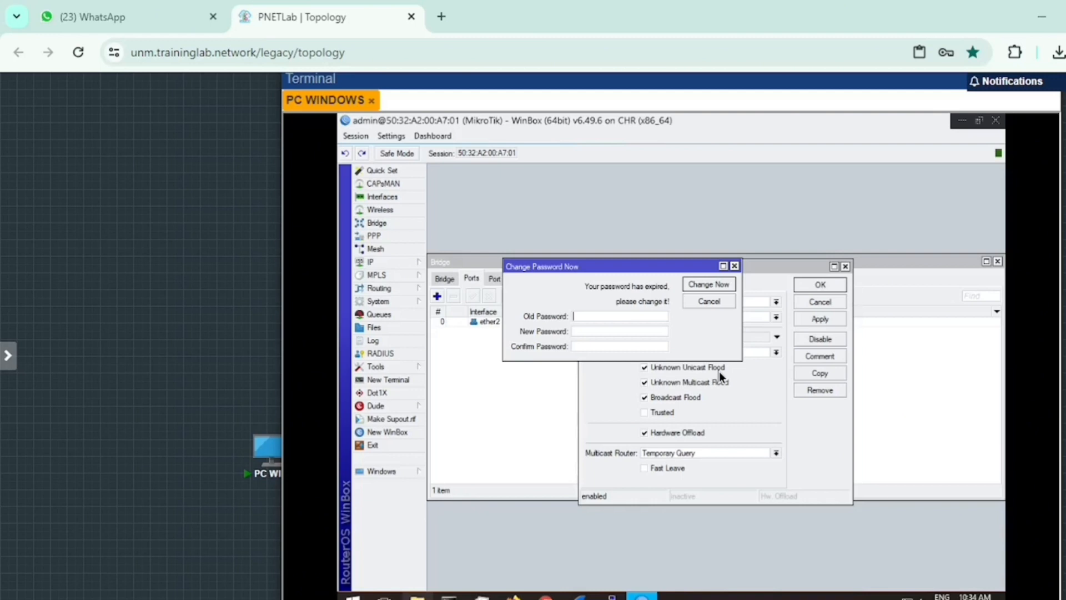
pyautogui.click(736, 303)
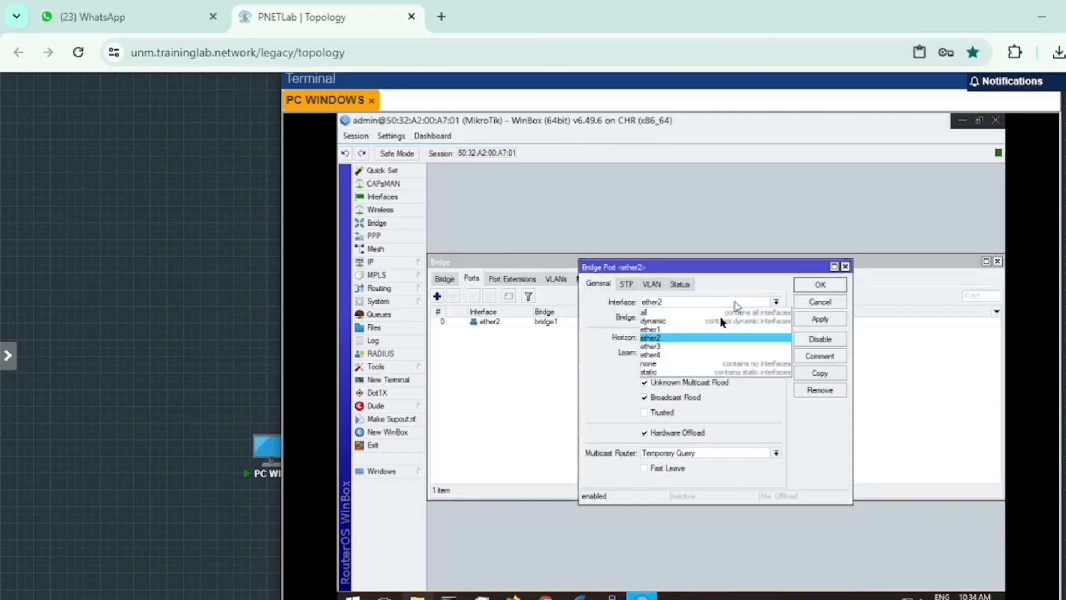
pyautogui.click(721, 346)
pyautogui.click(822, 285)
# Step: Add ether2 as a bridge1 port and begin adding another port
pyautogui.click(664, 337)
pyautogui.press('Return')
pyautogui.click(437, 297)
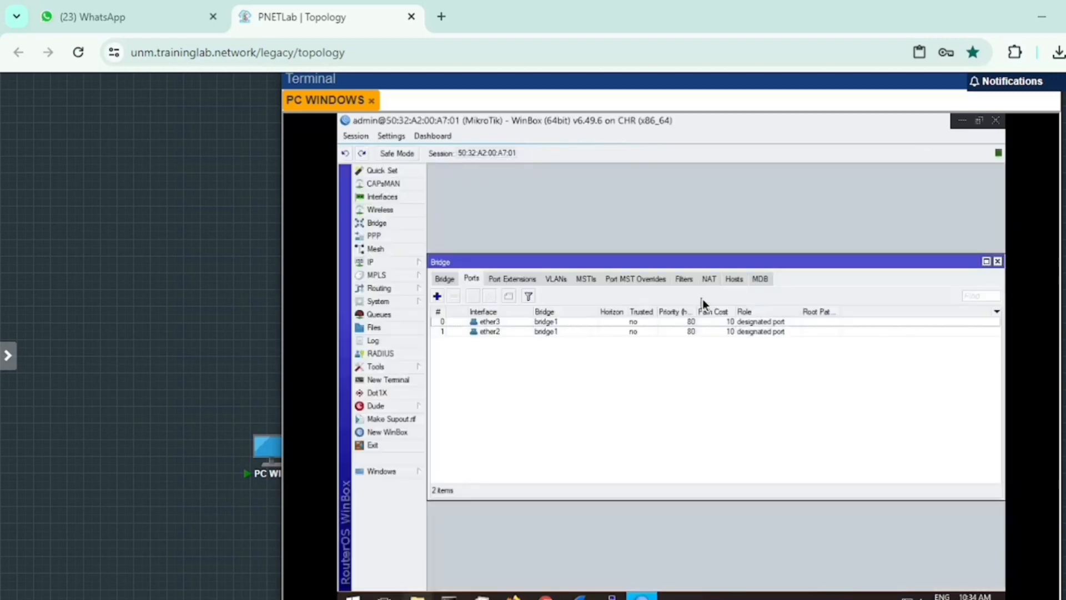
pyautogui.click(438, 294)
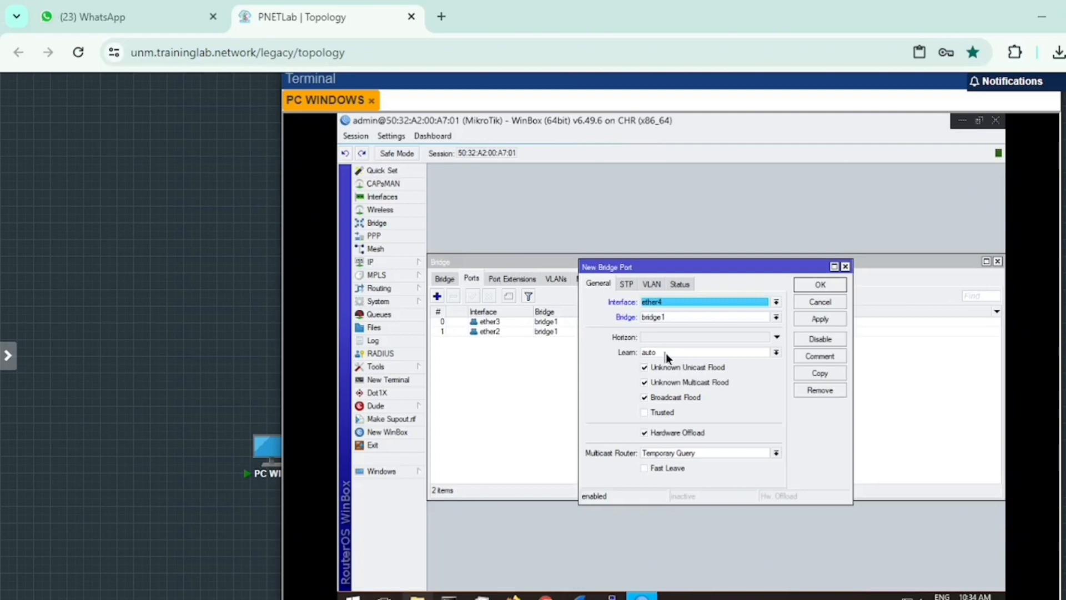
# Step: Confirm ether4 as a bridge1 port, joining ether2 and ether3
pyautogui.press('Return')
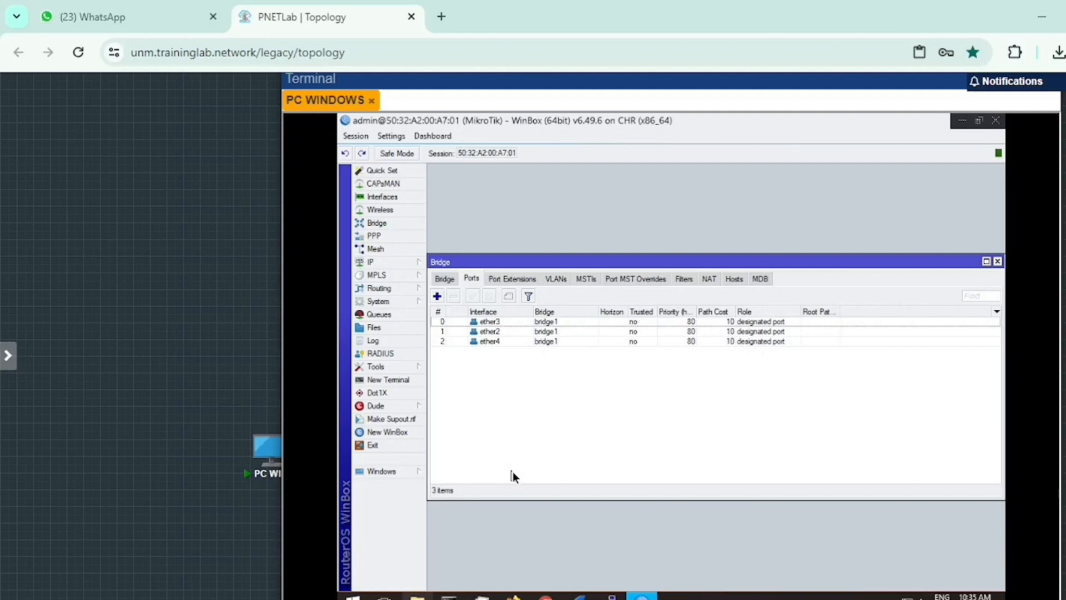
pyautogui.click(371, 261)
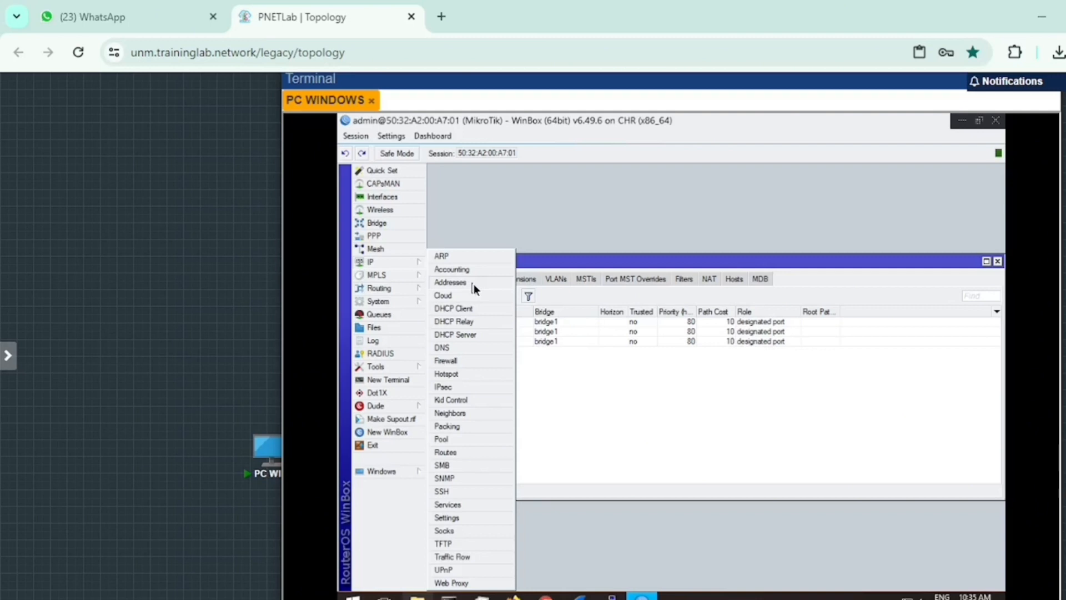
# Step: Add the address 192.168.1.1/24 on interface bridge1 in the IP address list
pyautogui.click(474, 285)
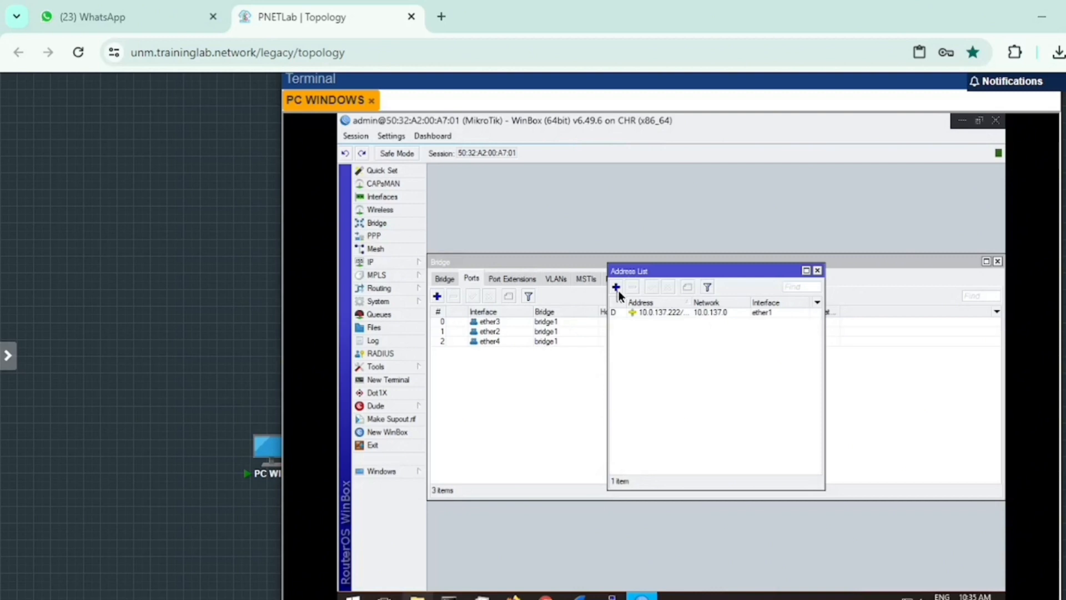
pyautogui.click(617, 287)
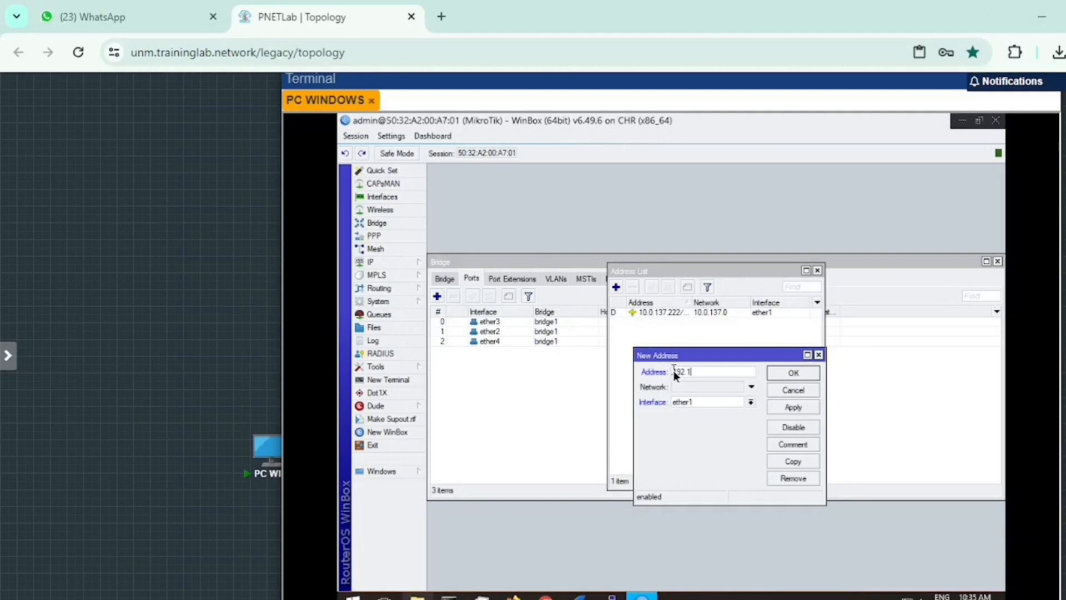
pyautogui.write('68.1.1/24')
pyautogui.click(688, 401)
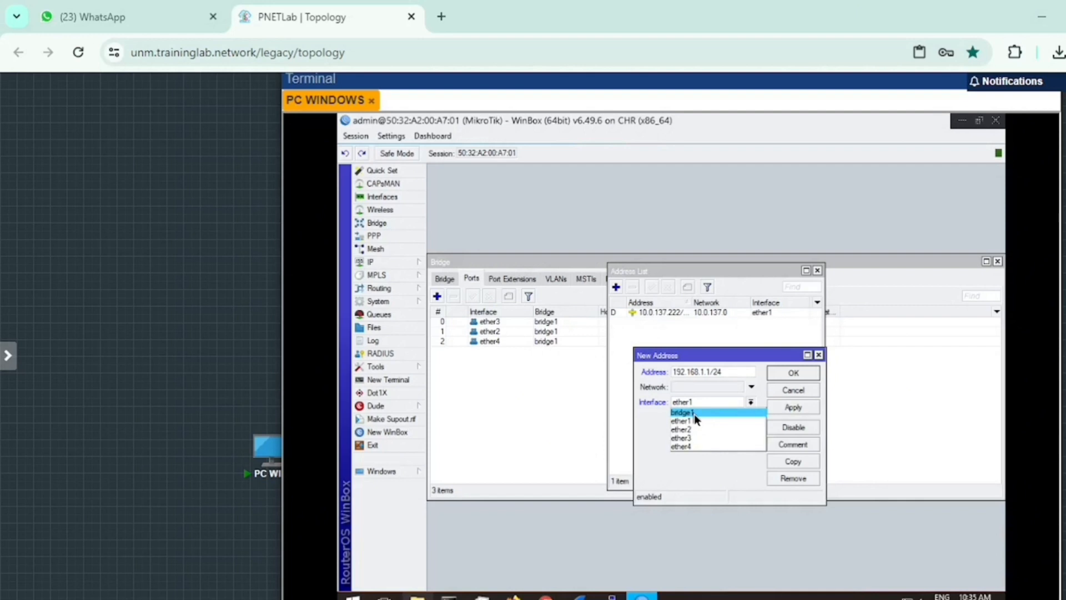
pyautogui.click(695, 413)
pyautogui.press('Return')
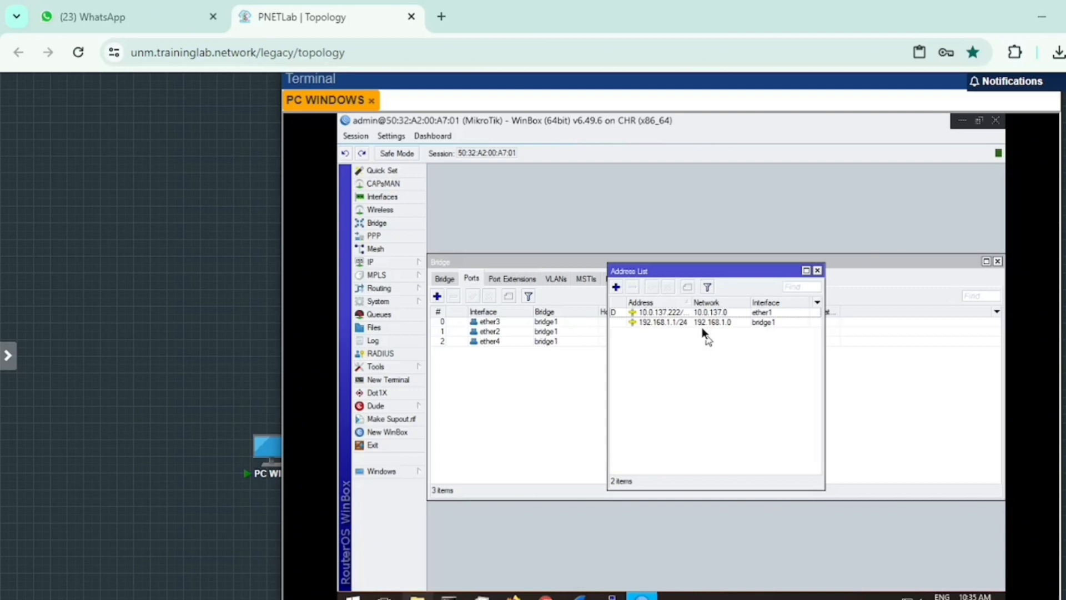
pyautogui.click(706, 312)
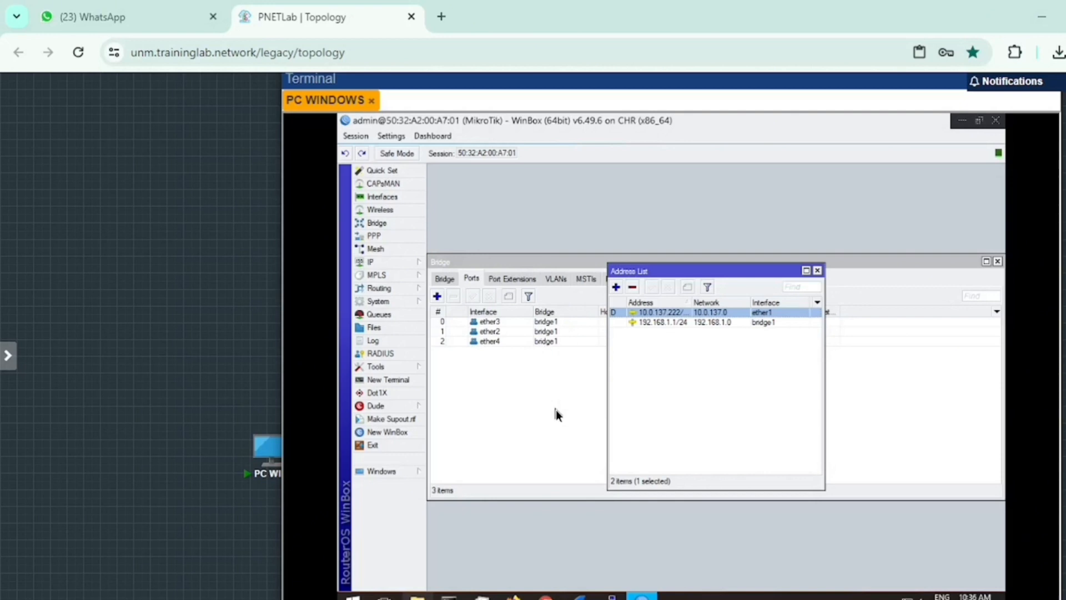
pyautogui.click(405, 260)
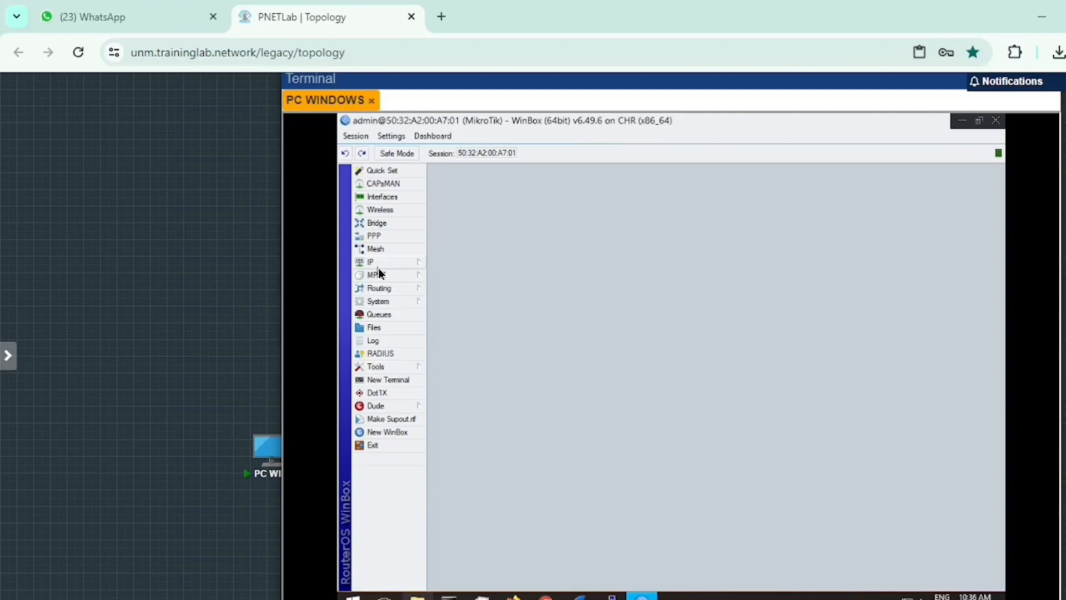
# Step: Run DHCP Setup on bridge1 with gateway 192.168.1.1, default pool, DNS 8.8.8.8 and 00:10:00 lease
pyautogui.click(379, 266)
pyautogui.click(471, 328)
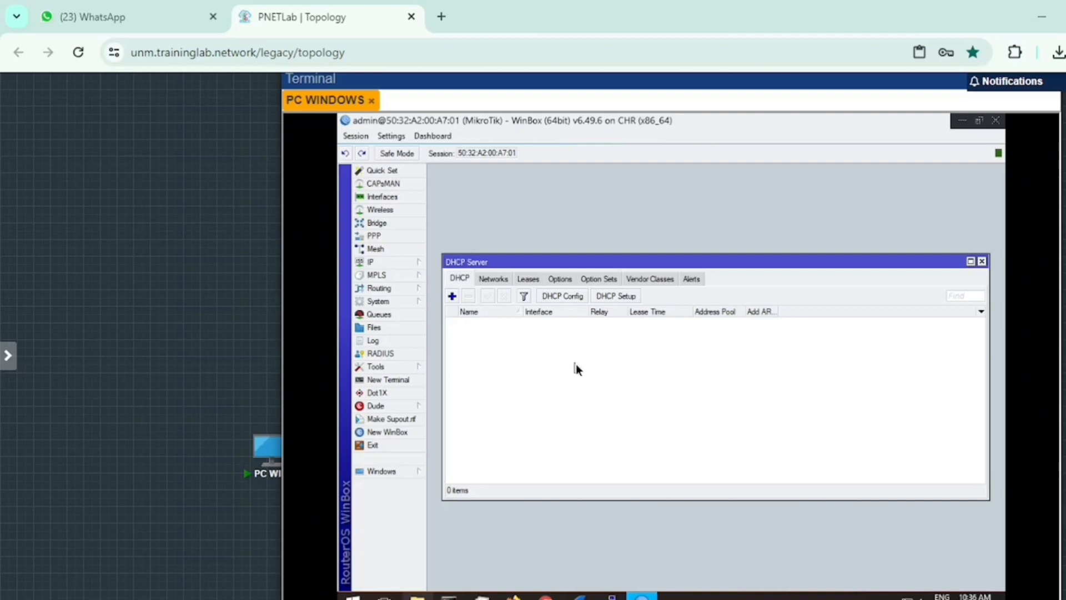
pyautogui.click(619, 295)
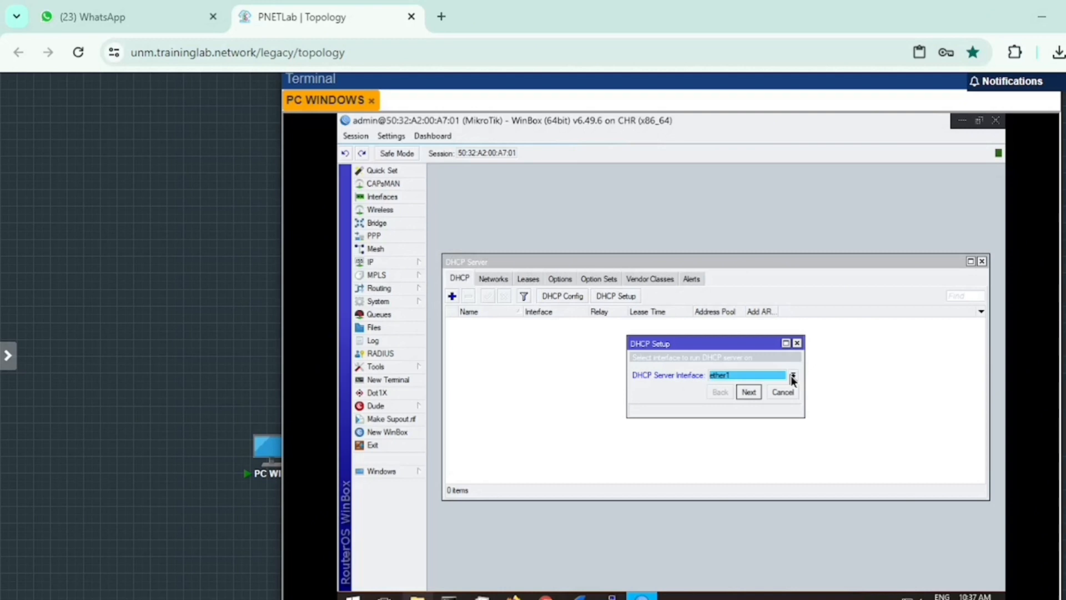
pyautogui.scroll(-1, 791, 375)
pyautogui.click(749, 392)
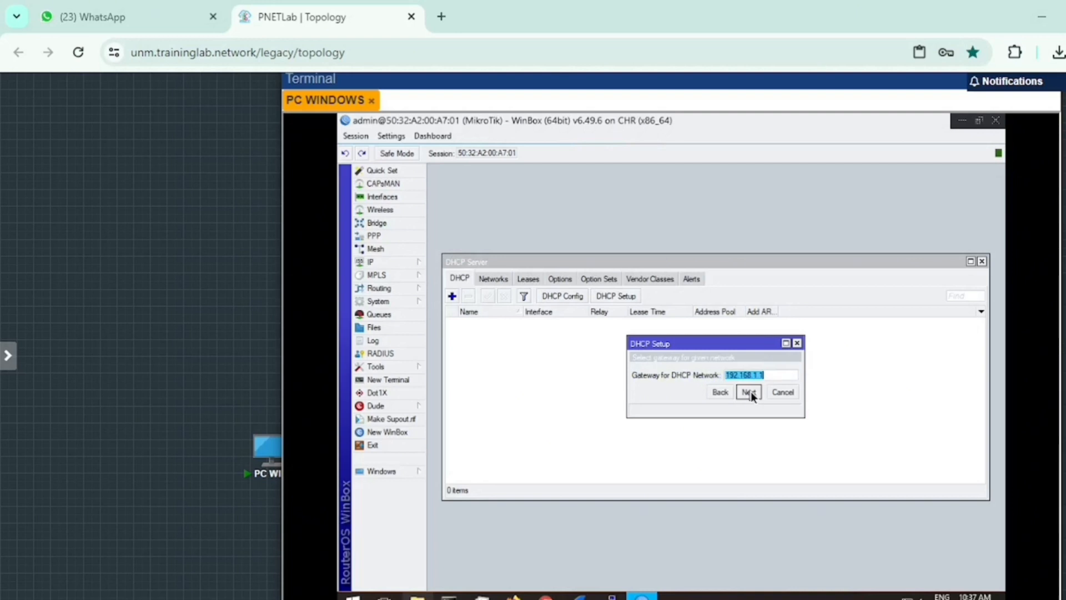
pyautogui.click(750, 392)
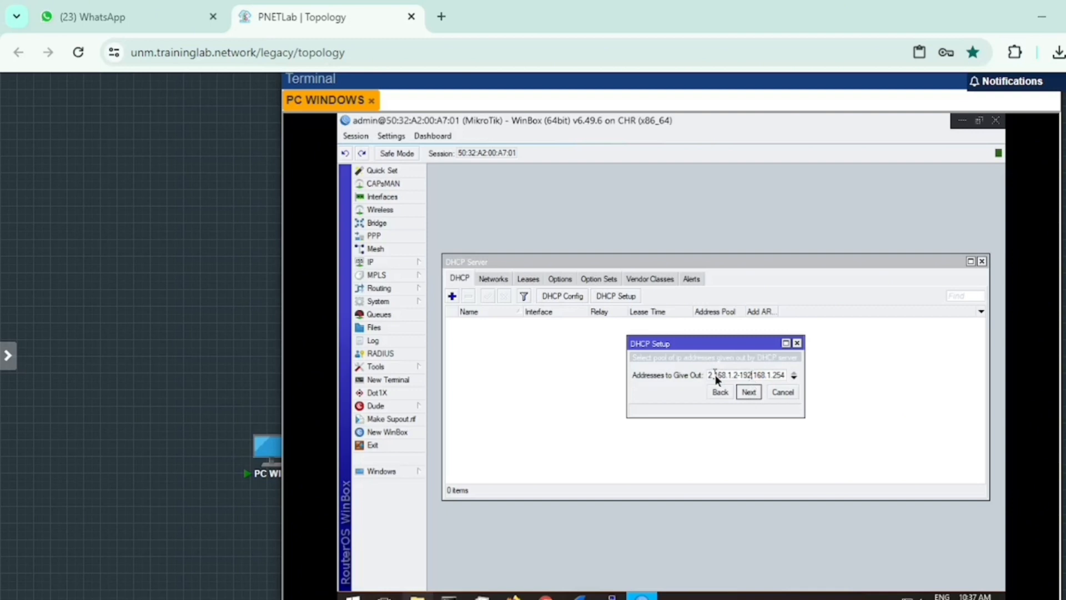
pyautogui.press('Return')
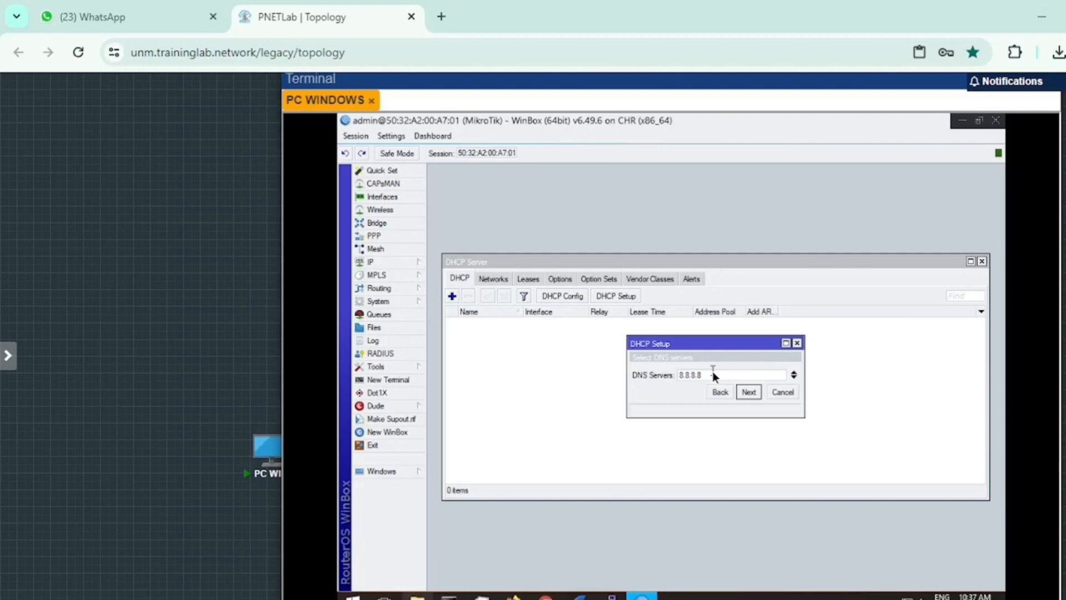
pyautogui.click(745, 391)
pyautogui.click(744, 390)
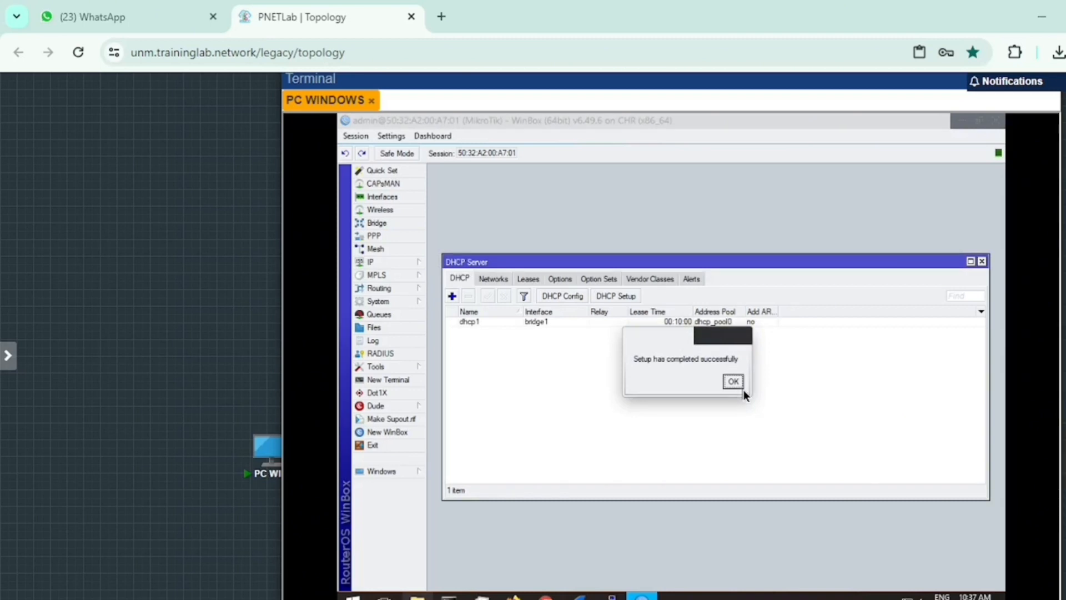
pyautogui.click(744, 388)
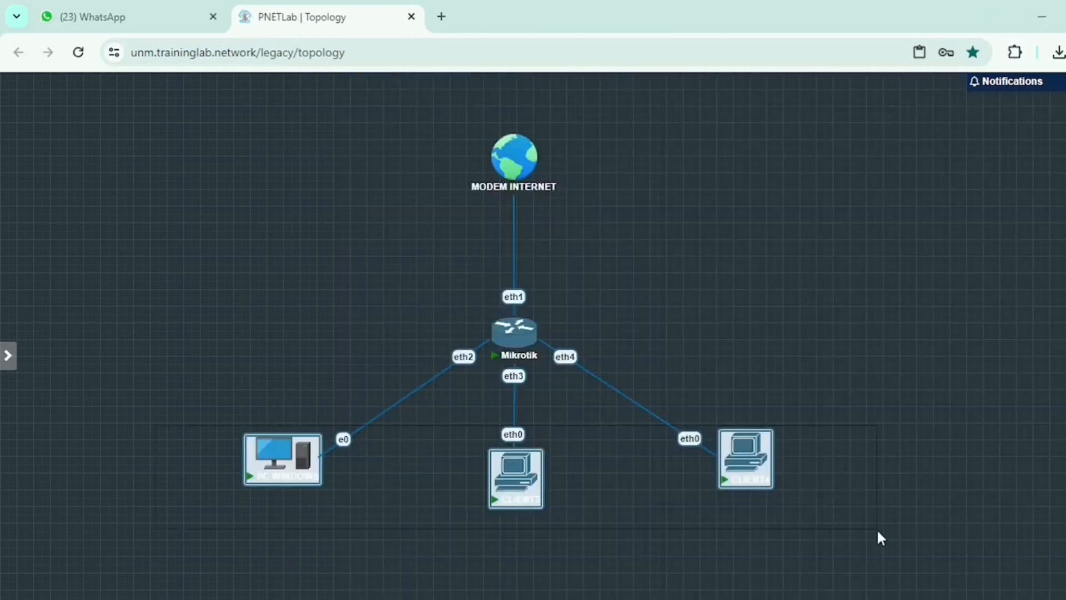
# Step: Select the PC WINDOWS, CLIENT3 and CLIENT4 nodes on the topology to open their consoles
pyautogui.moveTo(156, 425); pyautogui.dragTo(877, 529)
pyautogui.click(878, 533)
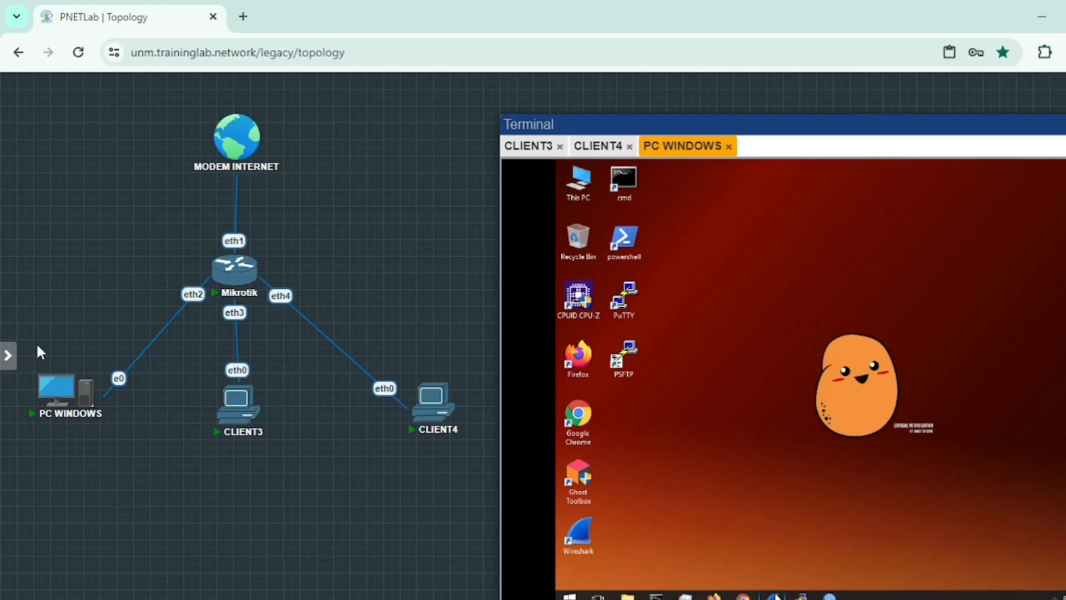
pyautogui.moveTo(38, 345); pyautogui.dragTo(468, 472)
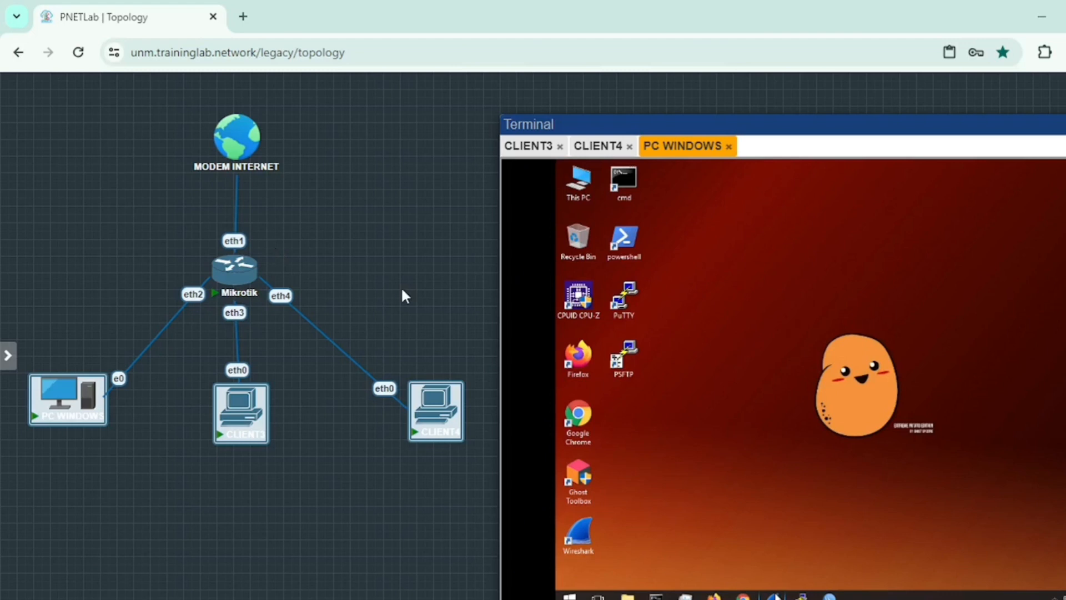
pyautogui.click(135, 581)
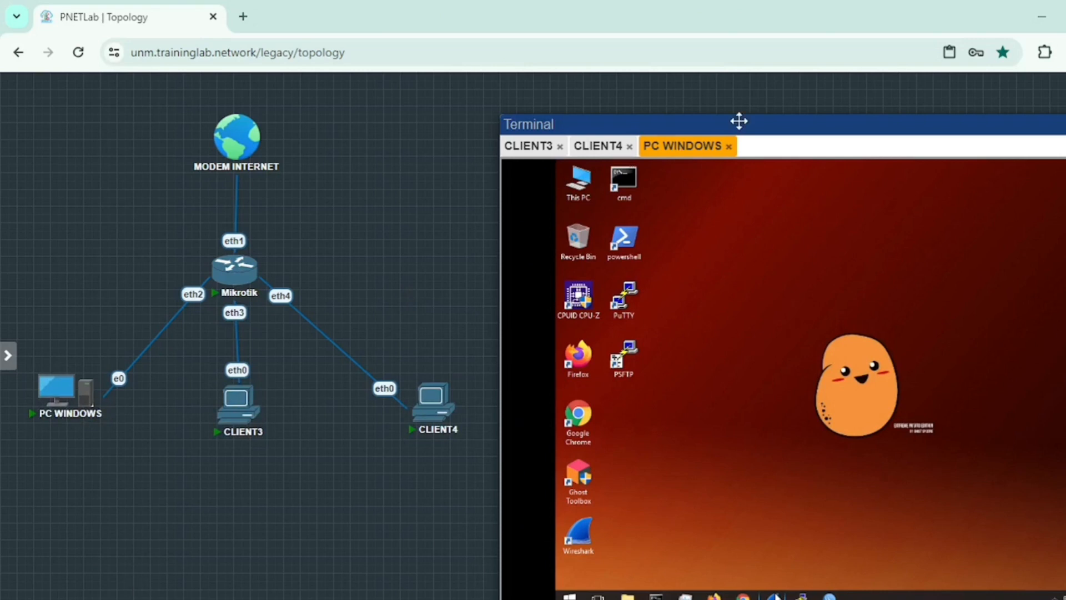
# Step: Move the console window left and bring up the Windows PC's network options
pyautogui.moveTo(740, 121); pyautogui.dragTo(603, 114)
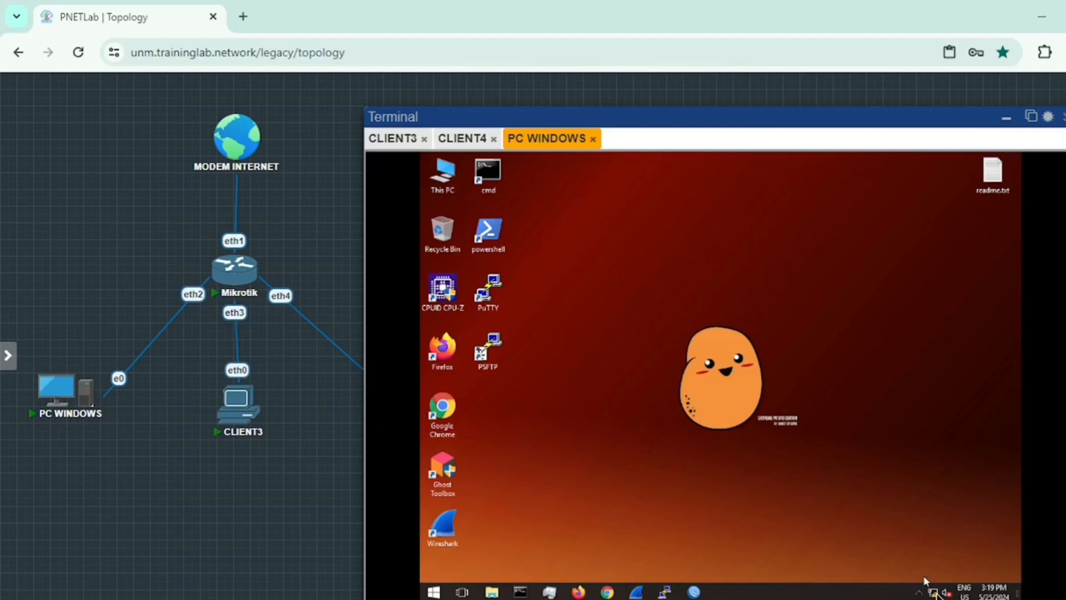
pyautogui.moveTo(936, 595)
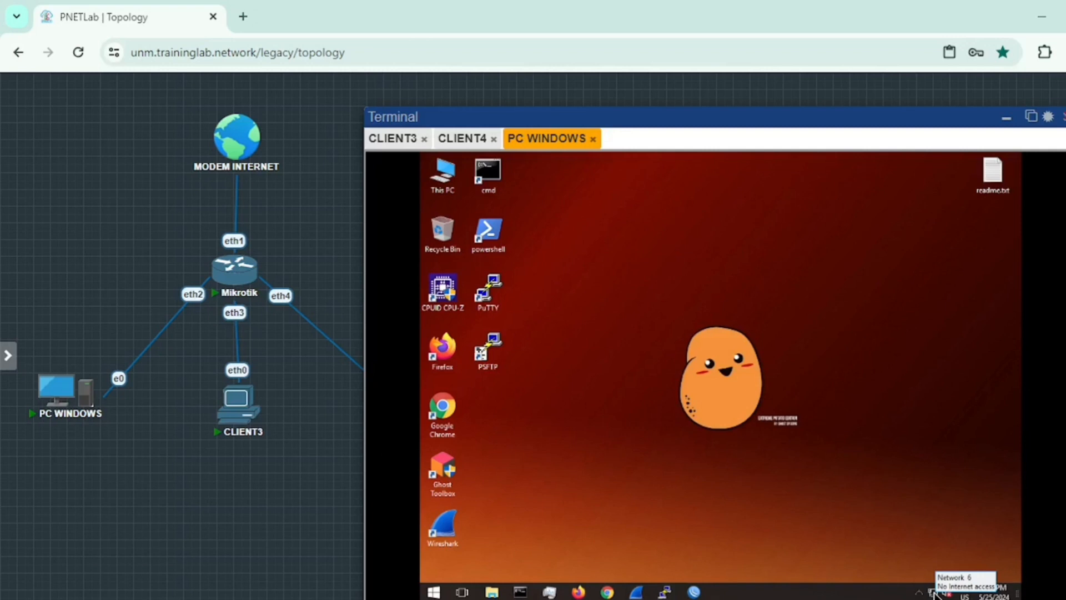
pyautogui.rightClick(935, 594)
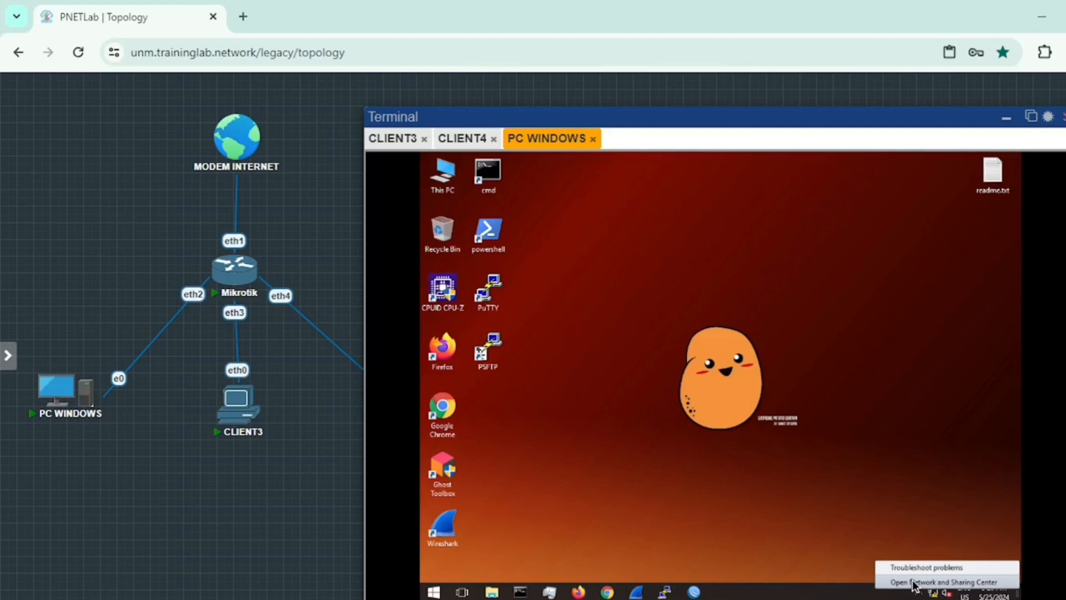
# Step: Show the Ethernet 2 adapter's Status via Network and Sharing Center's adapter settings
pyautogui.click(914, 582)
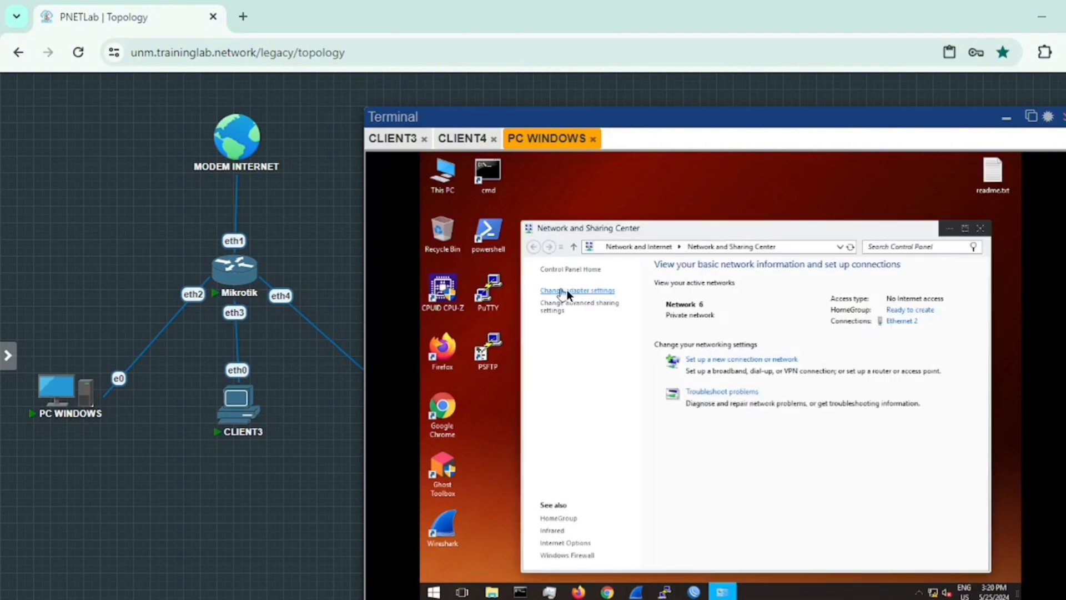
pyautogui.click(596, 291)
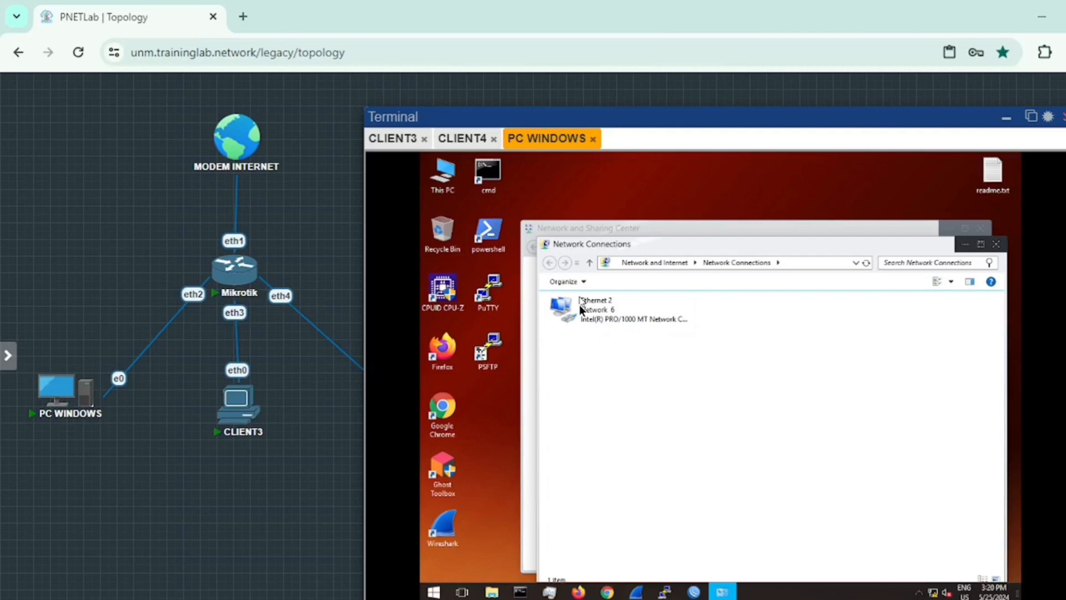
pyautogui.rightClick(627, 312)
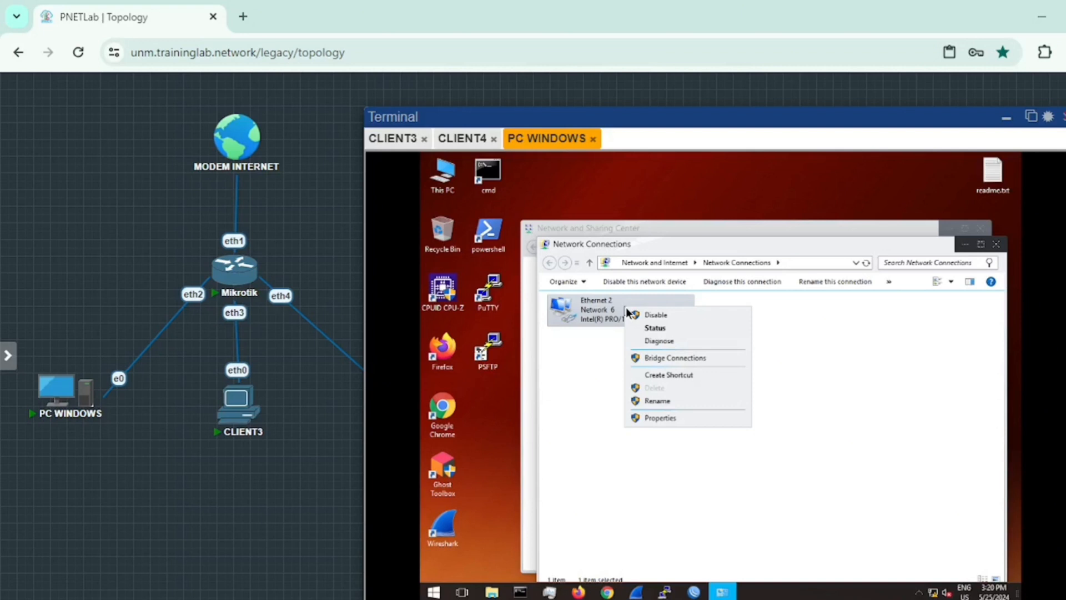
pyautogui.click(657, 329)
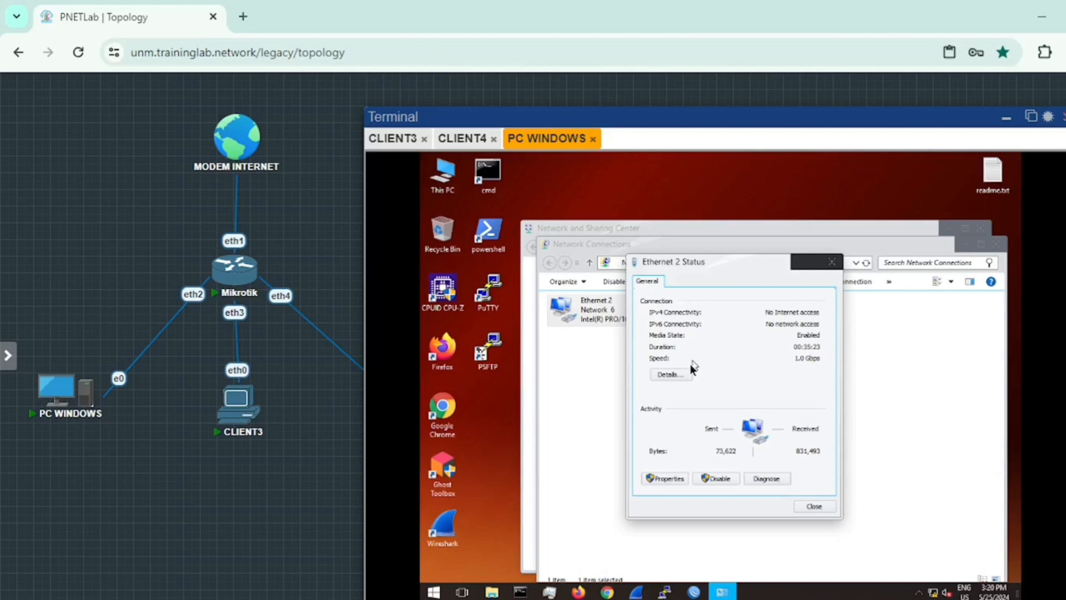
# Step: Open Ethernet 2's Details and review its IPv4 address 192.168.1.254 and subnet mask
pyautogui.click(684, 375)
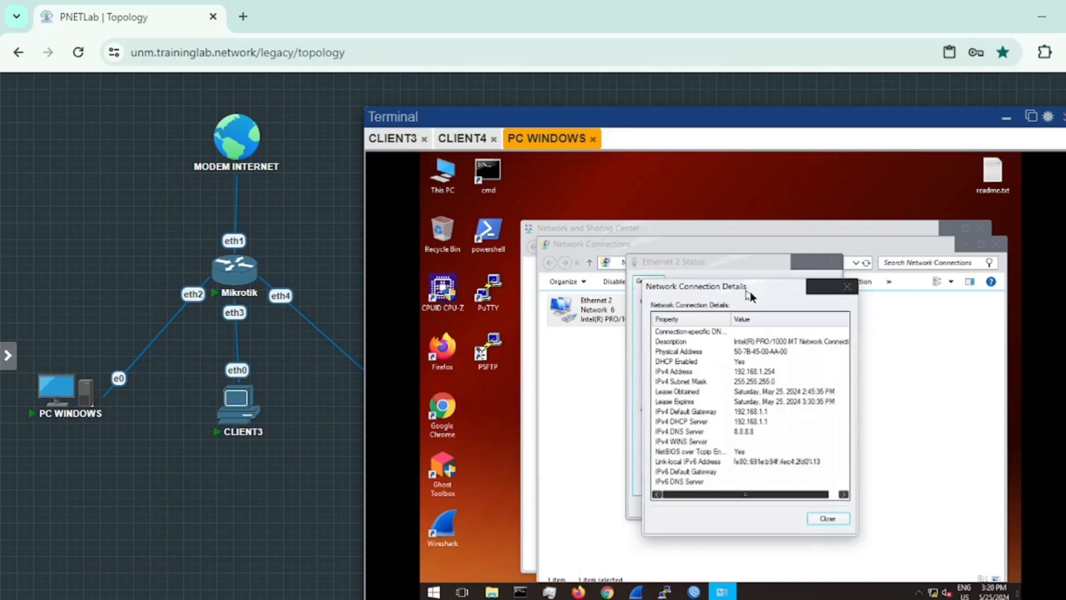
pyautogui.moveTo(750, 292); pyautogui.dragTo(688, 262)
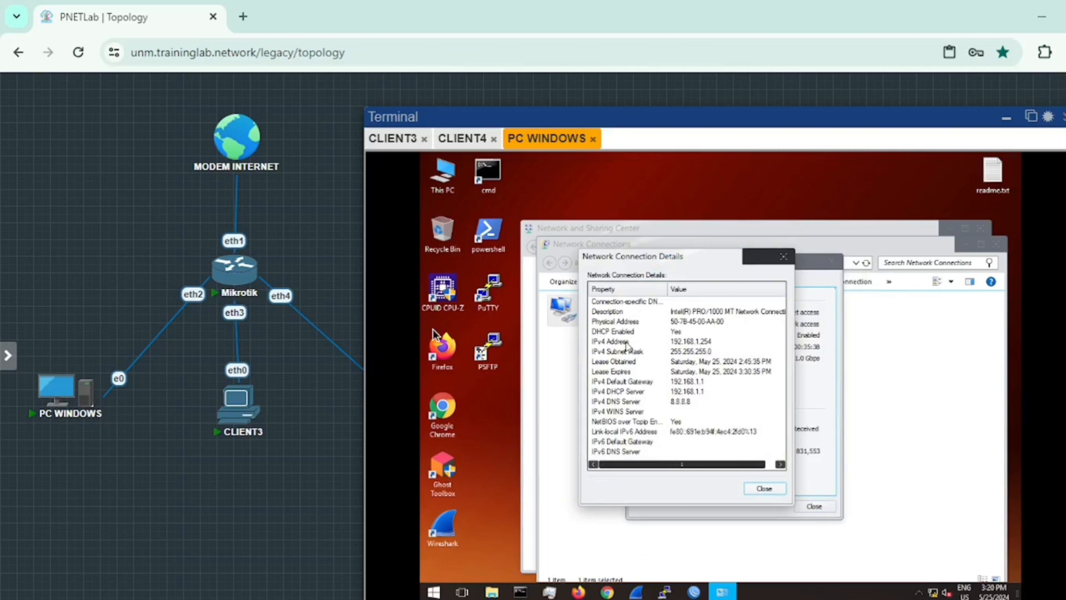
pyautogui.click(656, 343)
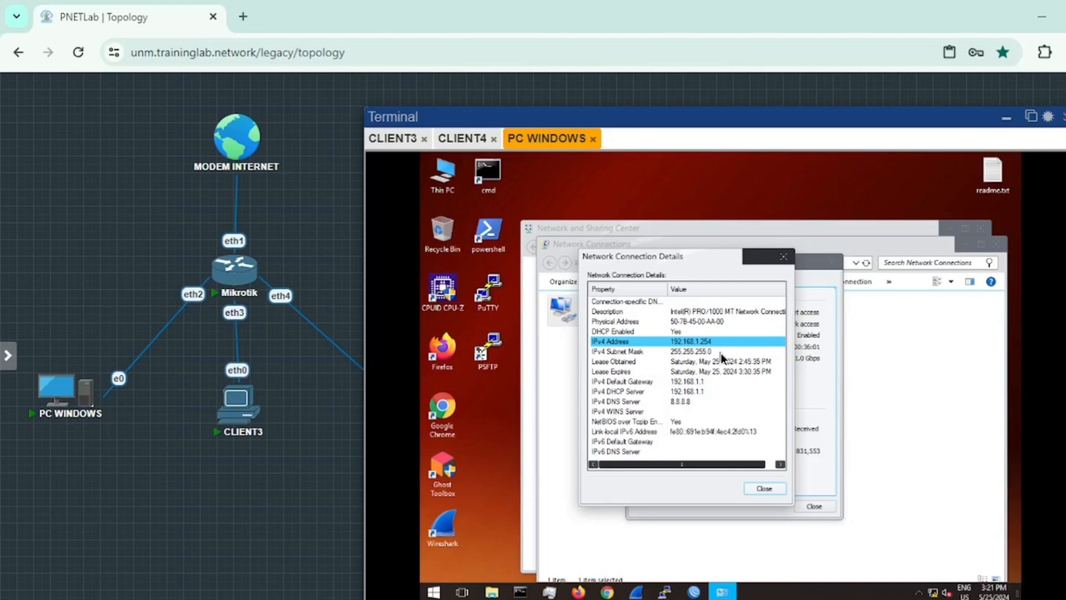
pyautogui.click(721, 353)
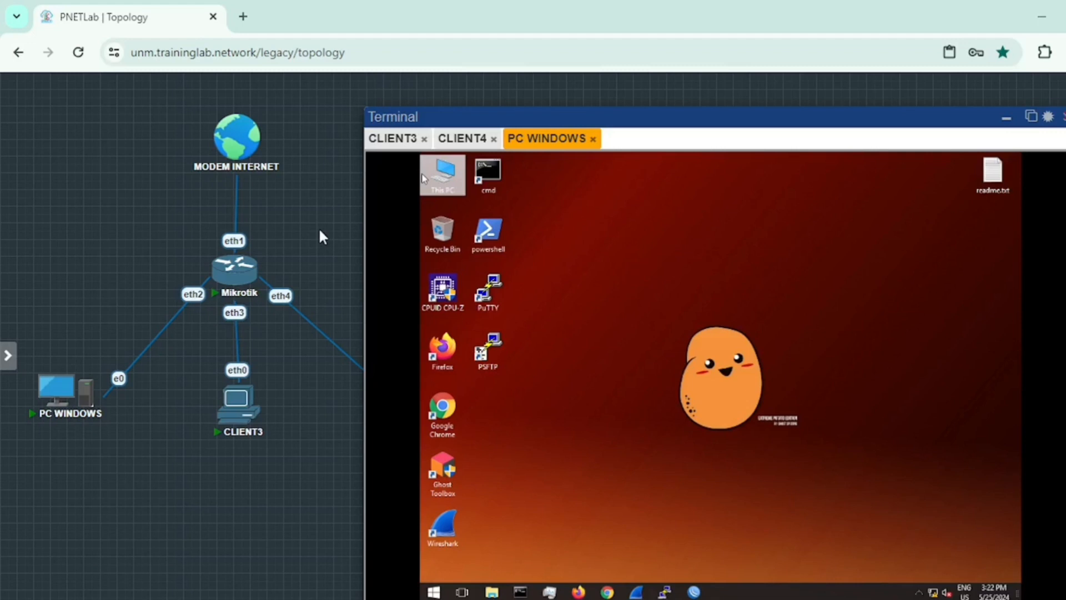
# Step: On CLIENT3 run ip dhcp and highlight the assigned 192.168.1.253/24 and gateway 192.168.1.1
pyautogui.click(395, 140)
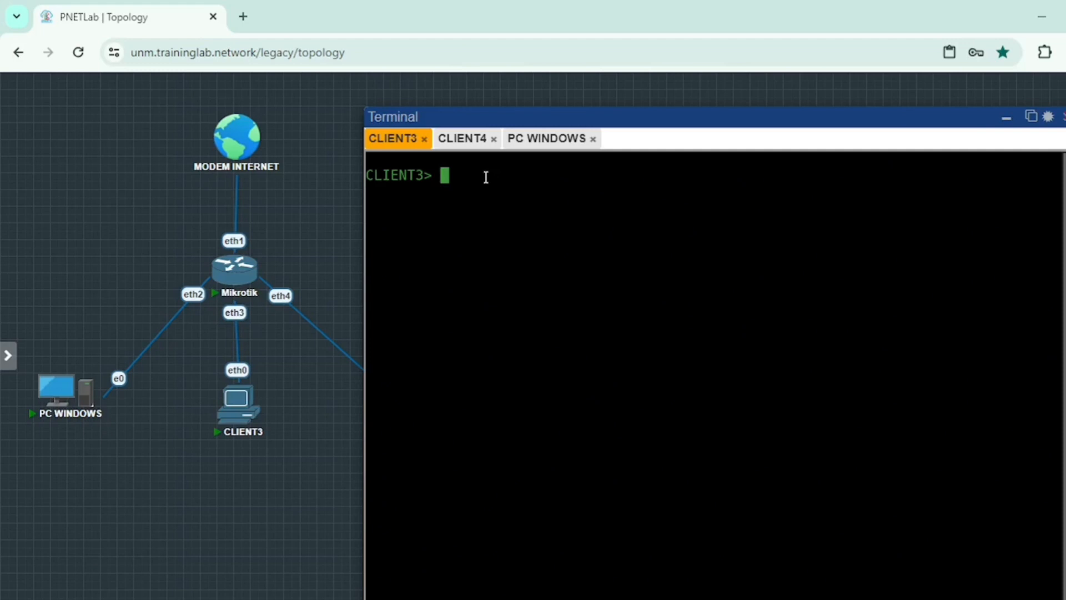
pyautogui.moveTo(239, 416)
pyautogui.write('ip dhcp')
pyautogui.press('Return')
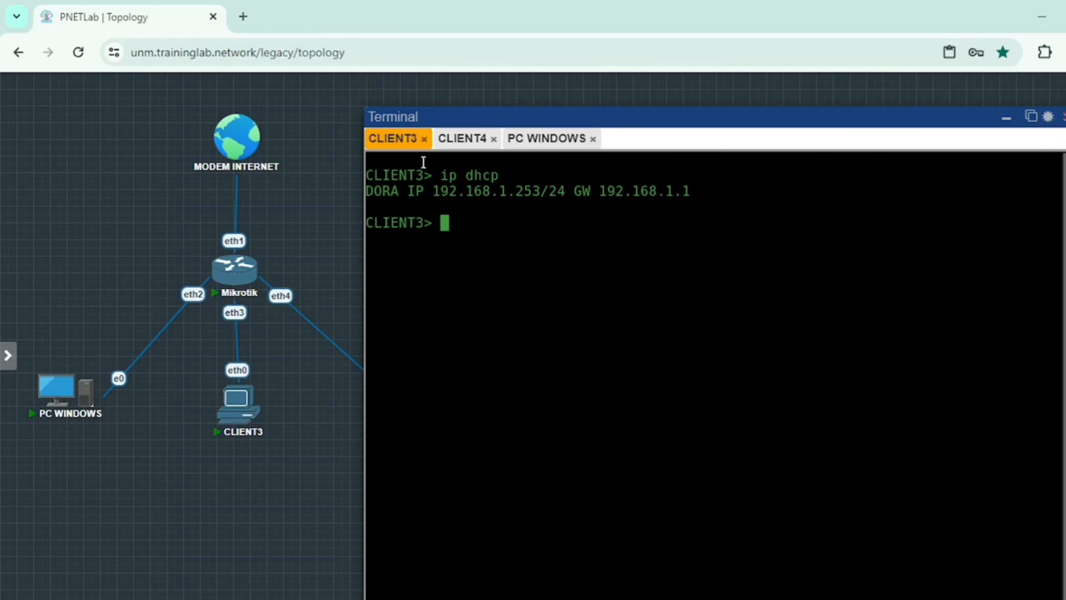
pyautogui.moveTo(574, 191); pyautogui.dragTo(434, 193)
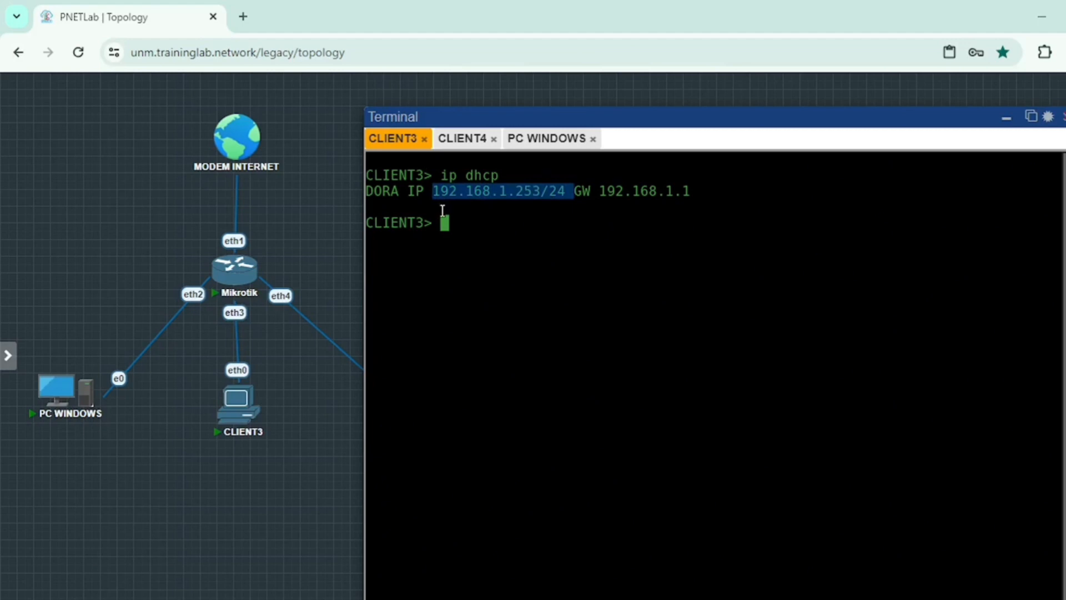
pyautogui.moveTo(599, 192); pyautogui.dragTo(696, 193)
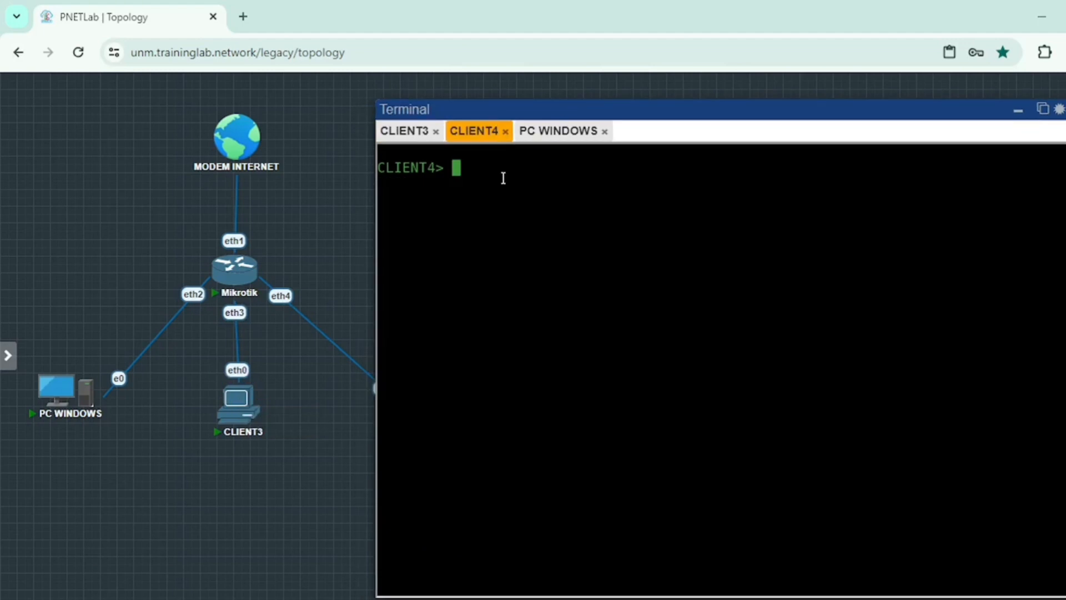
# Step: Run ip dhcp on CLIENT4, highlight its 192.168.1.252/24 address, and hide the terminal
pyautogui.write('ip dhcp')
pyautogui.press('Return')
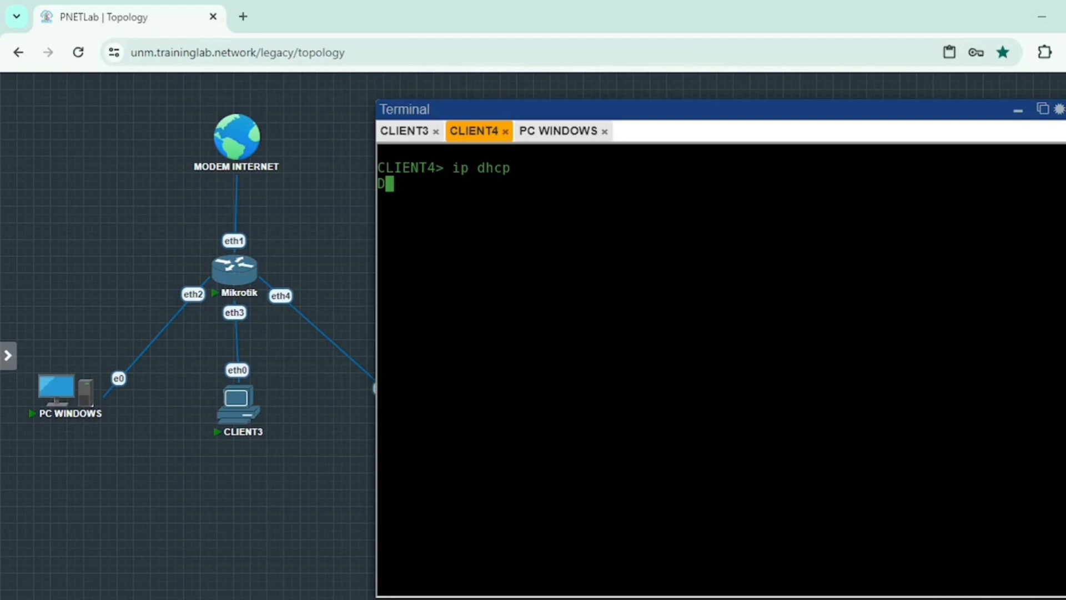
pyautogui.moveTo(445, 184); pyautogui.dragTo(577, 184)
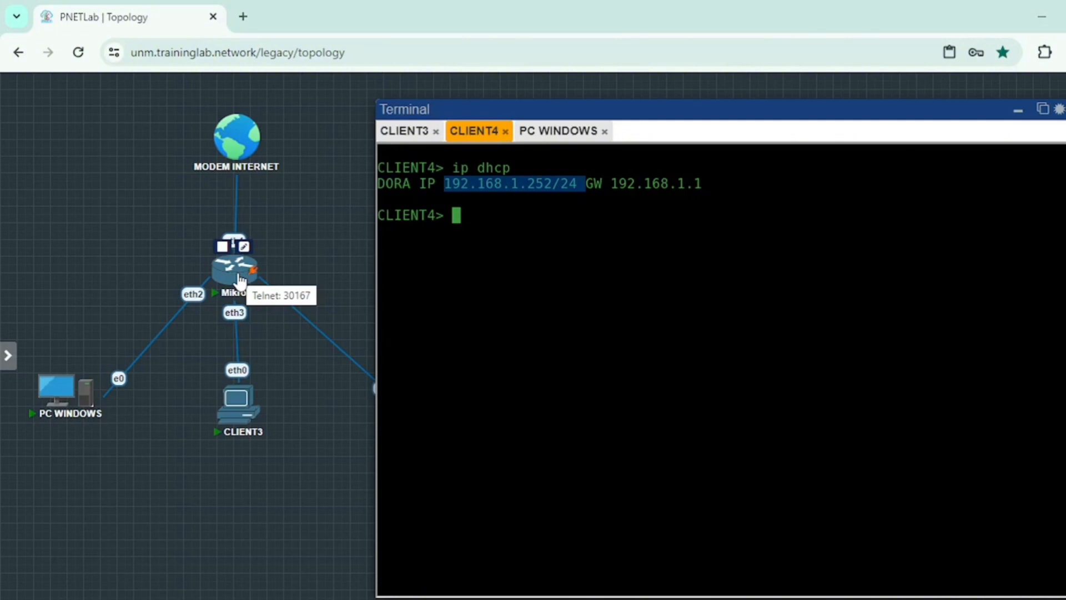
pyautogui.click(334, 256)
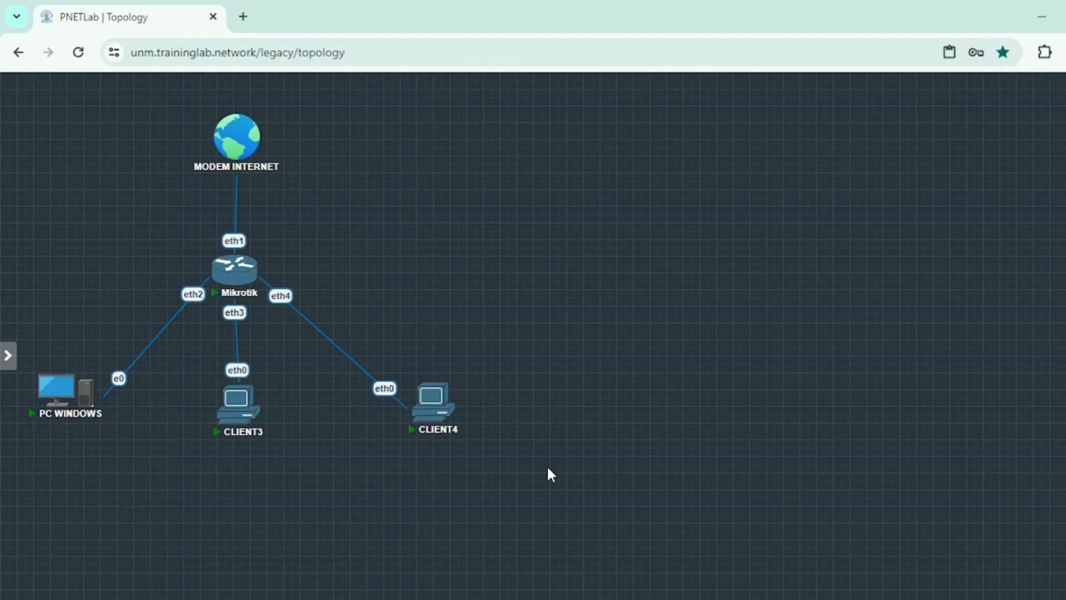
# Step: Nudge CLIENT3 slightly up on the topology and deselect the nodes
pyautogui.moveTo(240, 409); pyautogui.dragTo(237, 398)
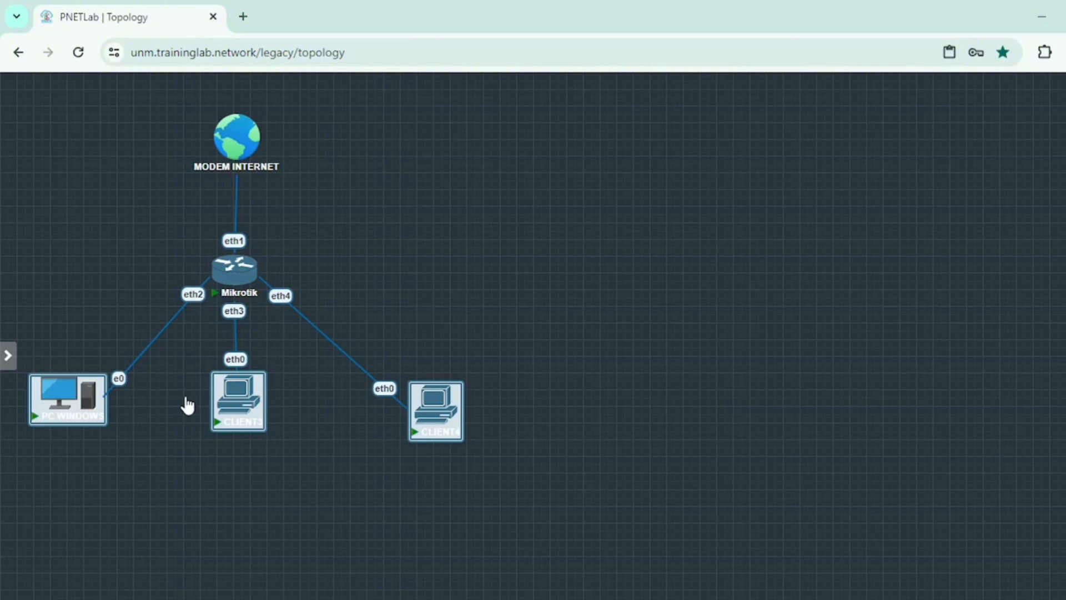
pyautogui.click(496, 296)
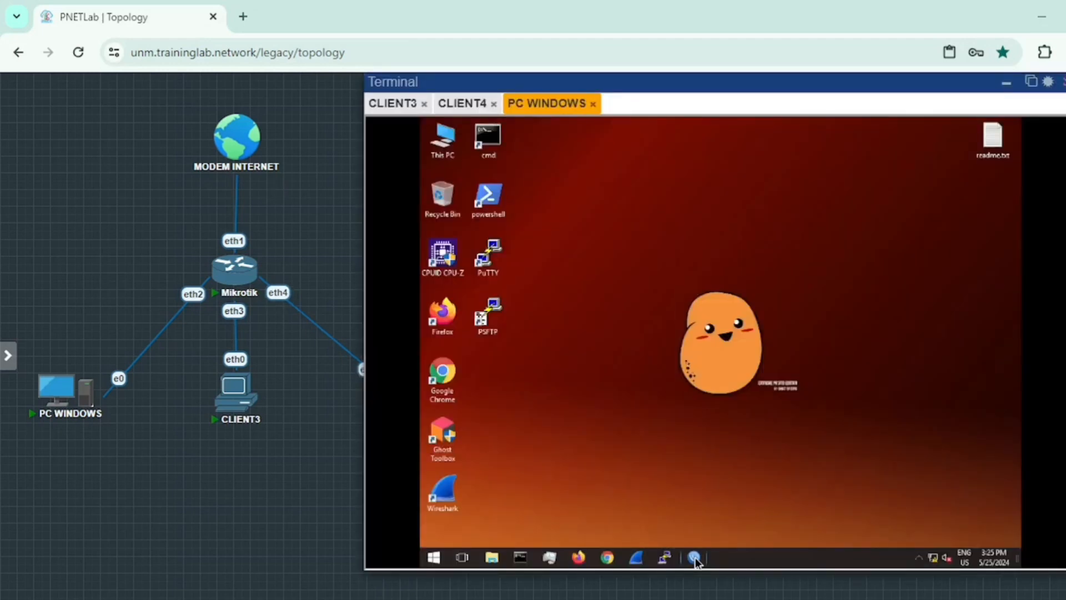
# Step: Launch WinBox from the Windows PC's taskbar
pyautogui.click(696, 559)
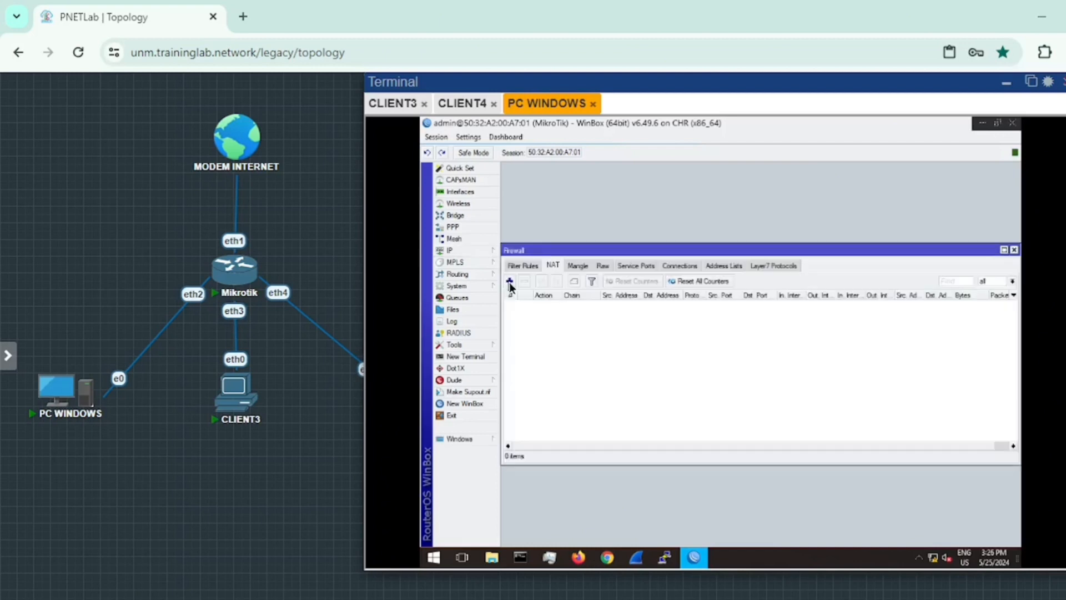
# Step: Open a New NAT Rule dialog from the Firewall NAT list
pyautogui.click(509, 282)
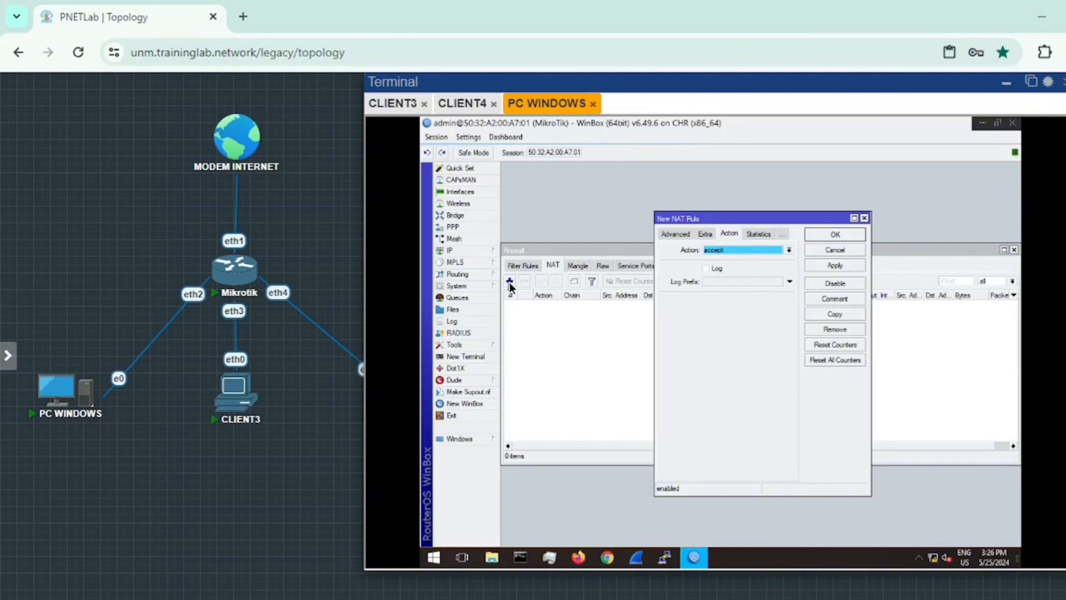
# Step: On the General tab, give the NAT rule chain srcnat and out interface ether1
pyautogui.click(666, 235)
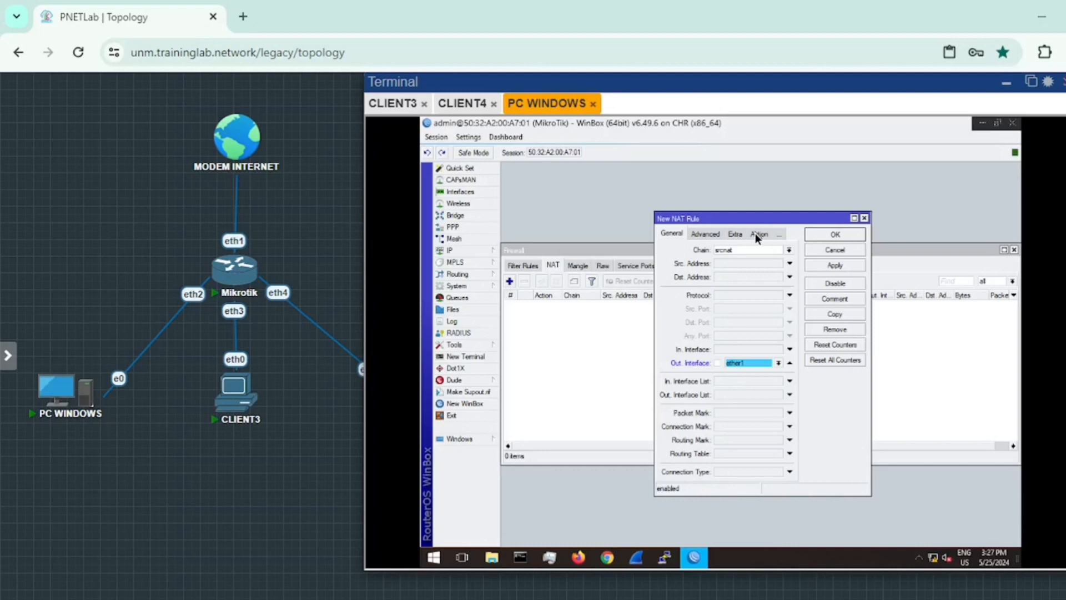
# Step: Change the NAT rule's action from accept to masquerade
pyautogui.click(758, 234)
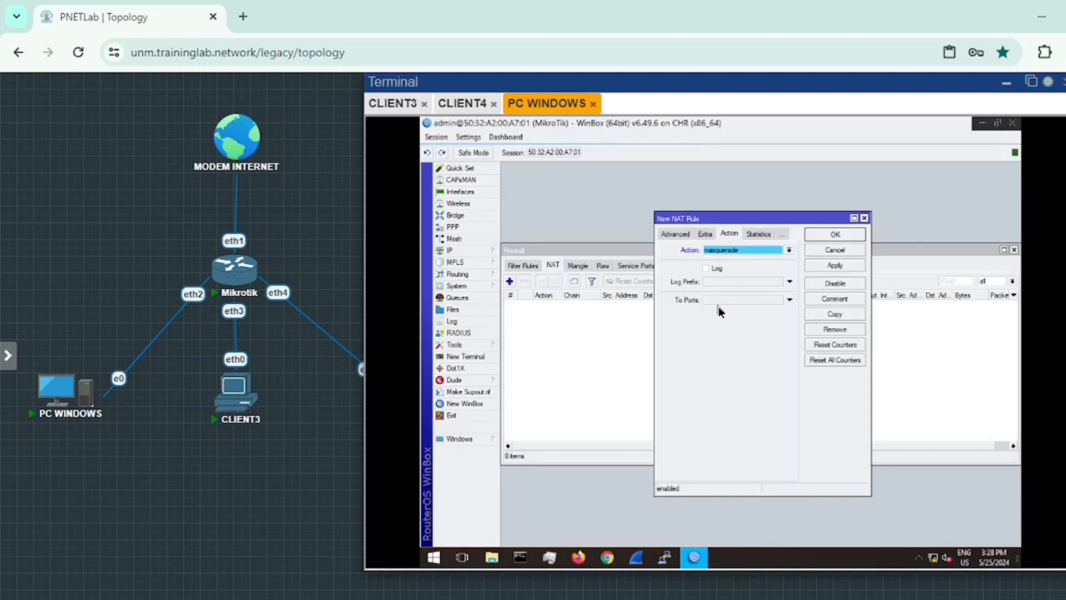
# Step: Save the srcnat masquerade rule for ether1 into the NAT list
pyautogui.click(835, 265)
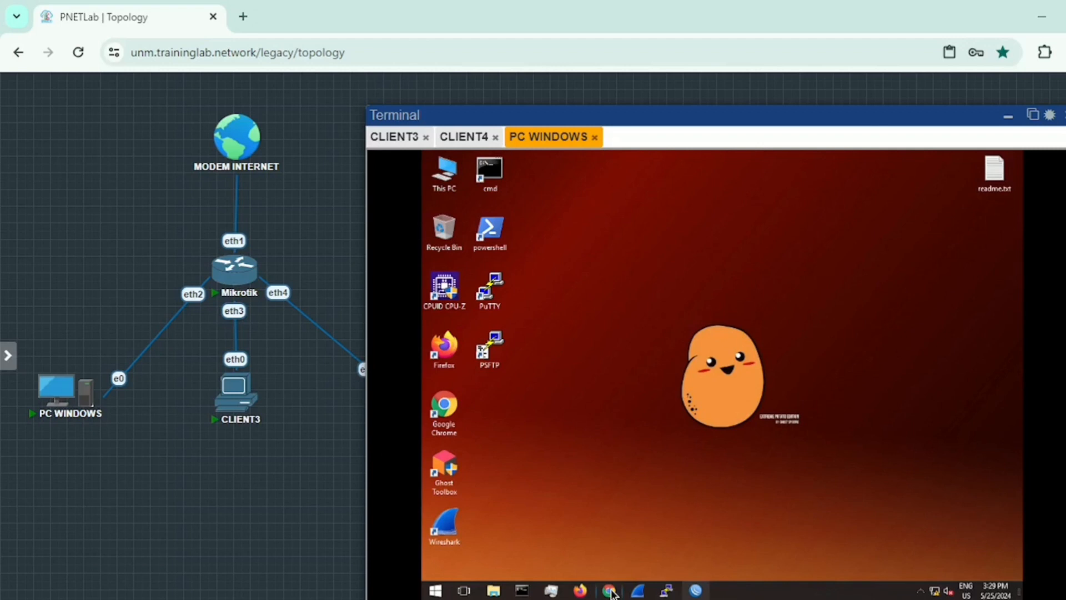
# Step: Launch Chrome on the Windows PC and go to youtube.com
pyautogui.click(610, 591)
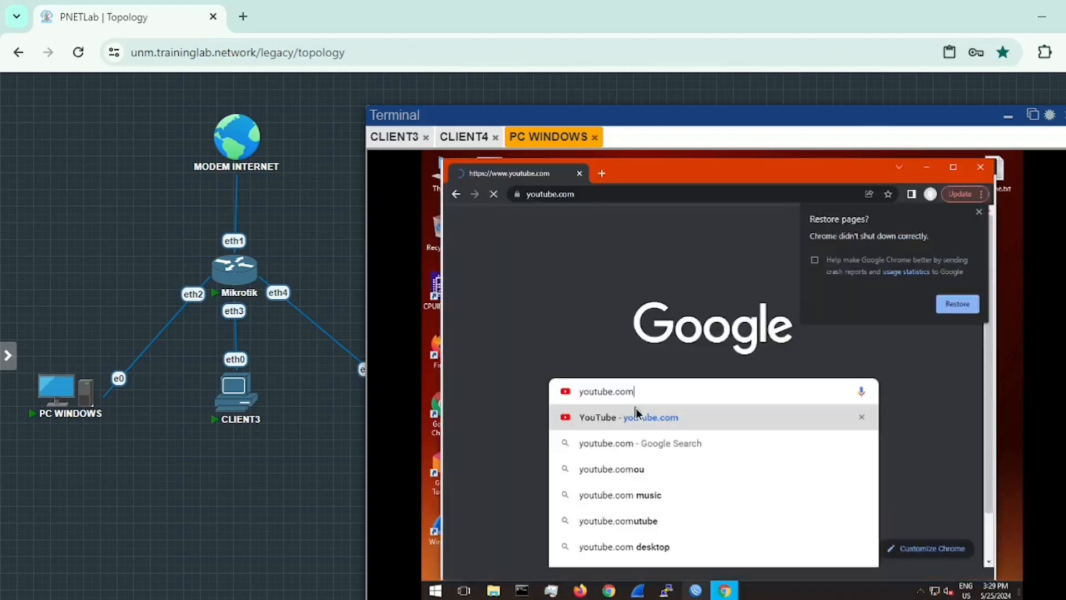
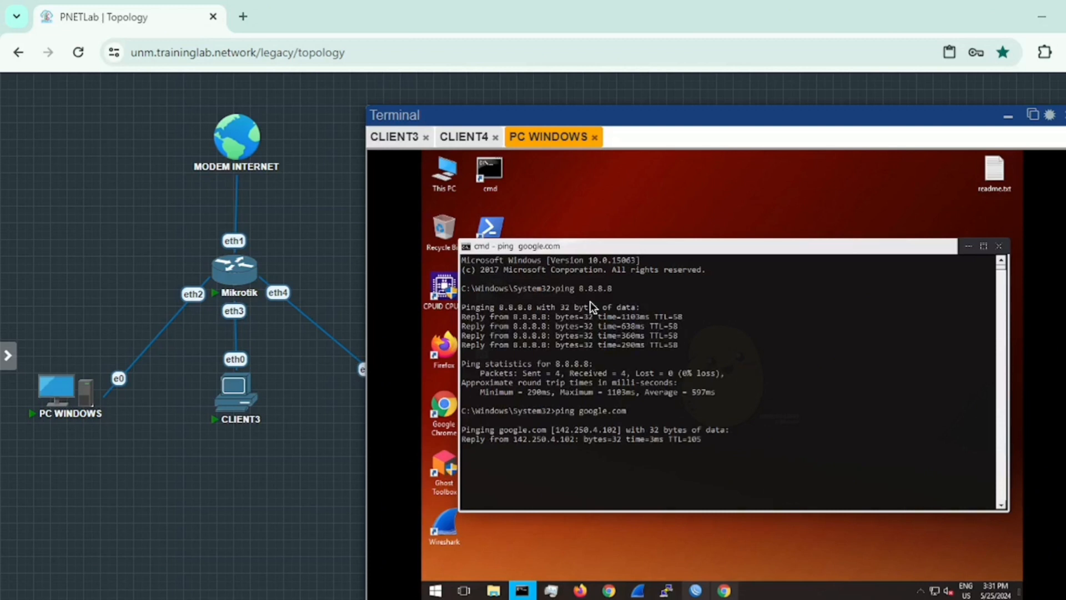
# Step: Finish the google.com ping test from the Windows PC's command prompt
pyautogui.write('ping')
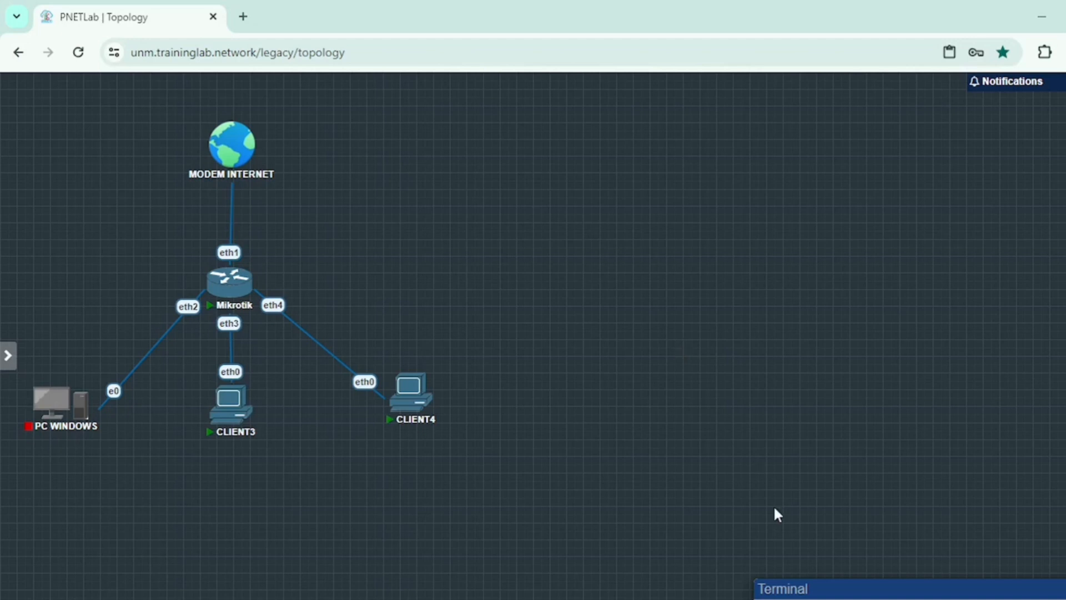
# Step: Restore the Terminal panel and move it to the middle of the canvas
pyautogui.click(872, 585)
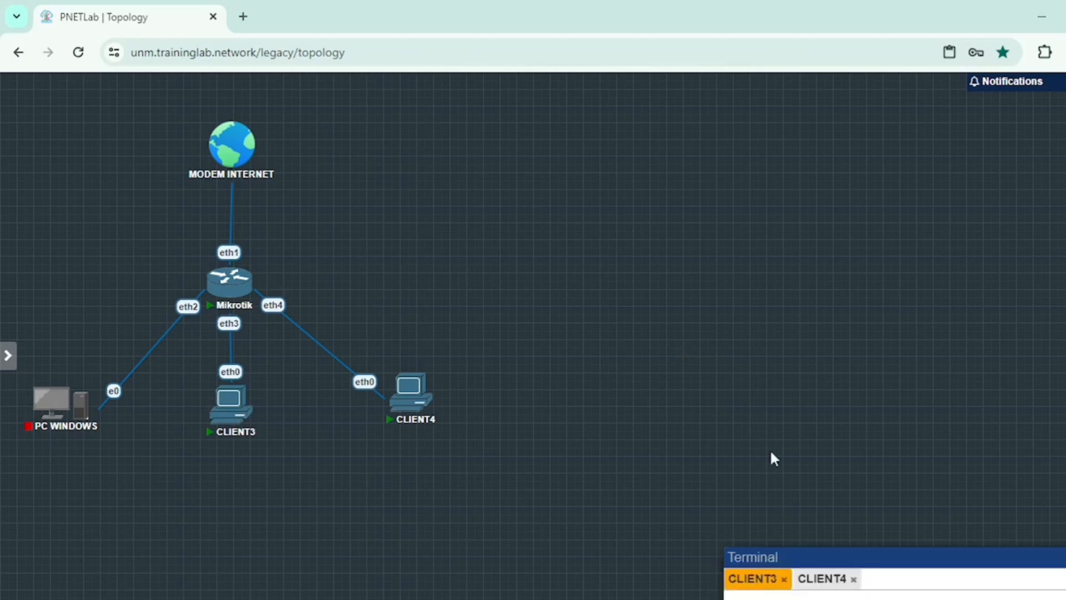
pyautogui.moveTo(842, 556); pyautogui.dragTo(625, 116)
pyautogui.moveTo(248, 393)
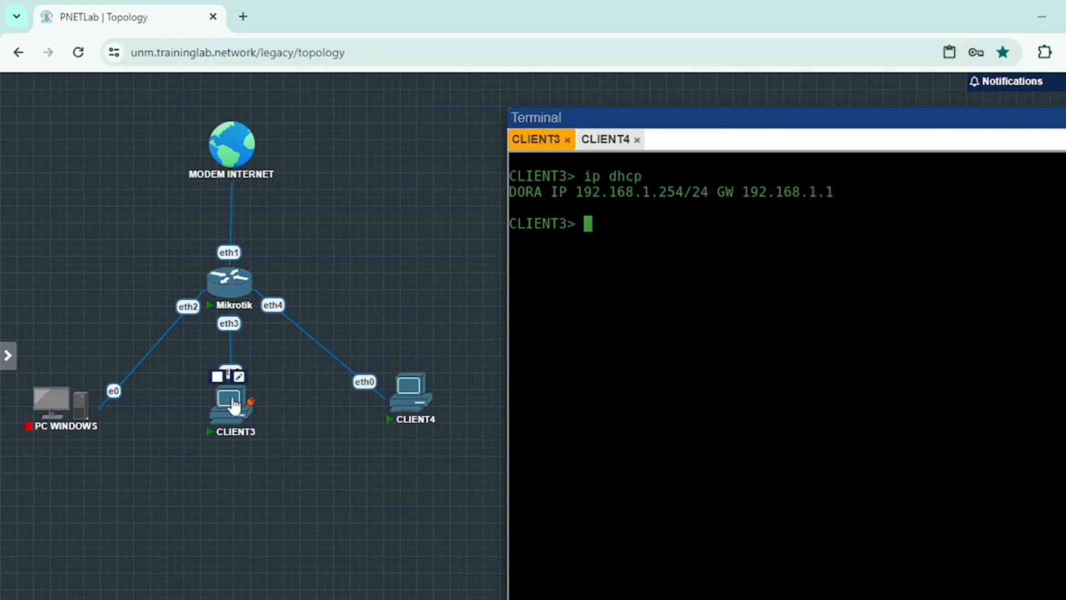
pyautogui.moveTo(235, 408); pyautogui.dragTo(230, 410)
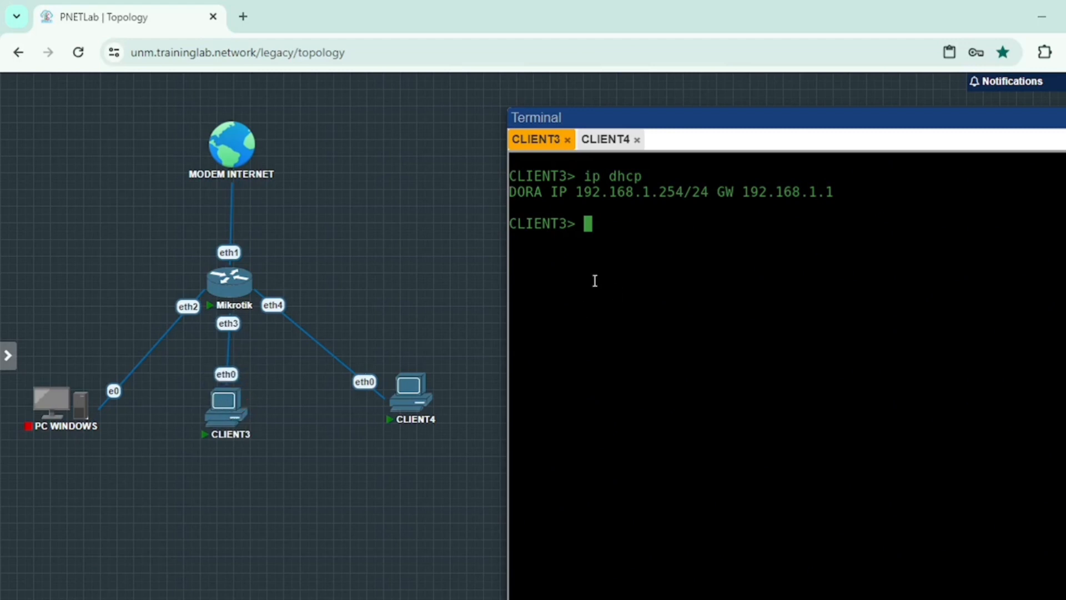
# Step: Ping gateway 192.168.1.1 from CLIENT3 and enter a ping to 8.8.8.8
pyautogui.write('i')
pyautogui.press('BackSpace')
pyautogui.write('ping 192.16')
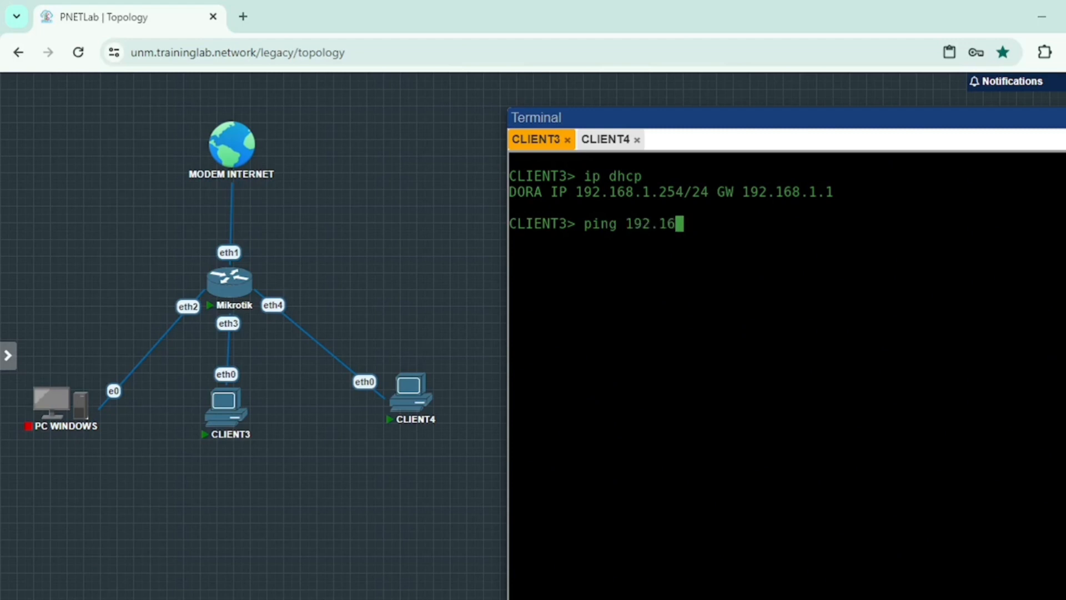
pyautogui.write('8.1.1')
pyautogui.press('Return')
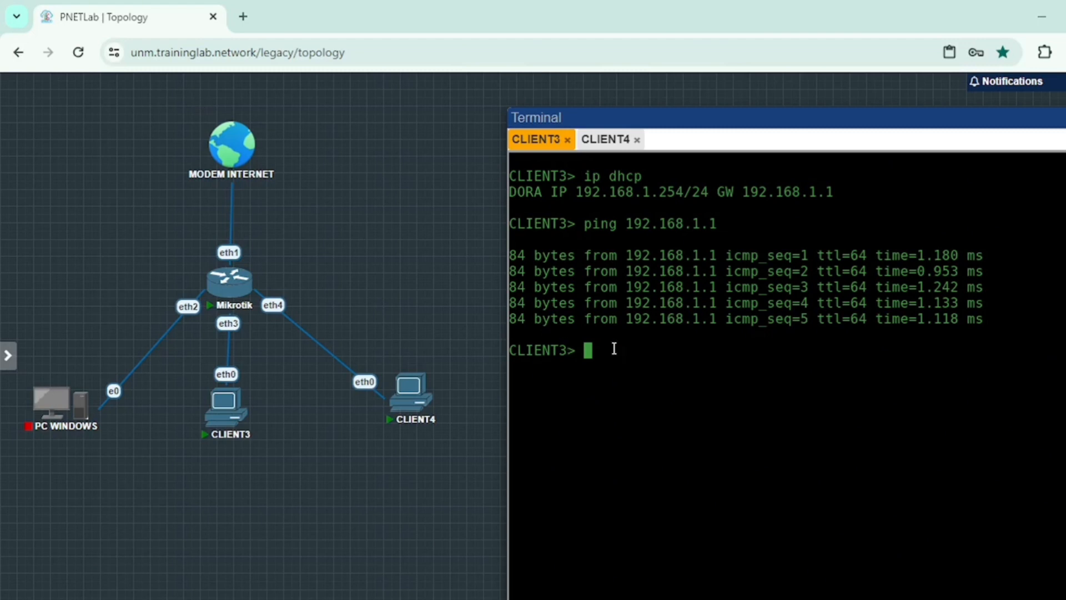
pyautogui.write('ping 8.8.8.8')
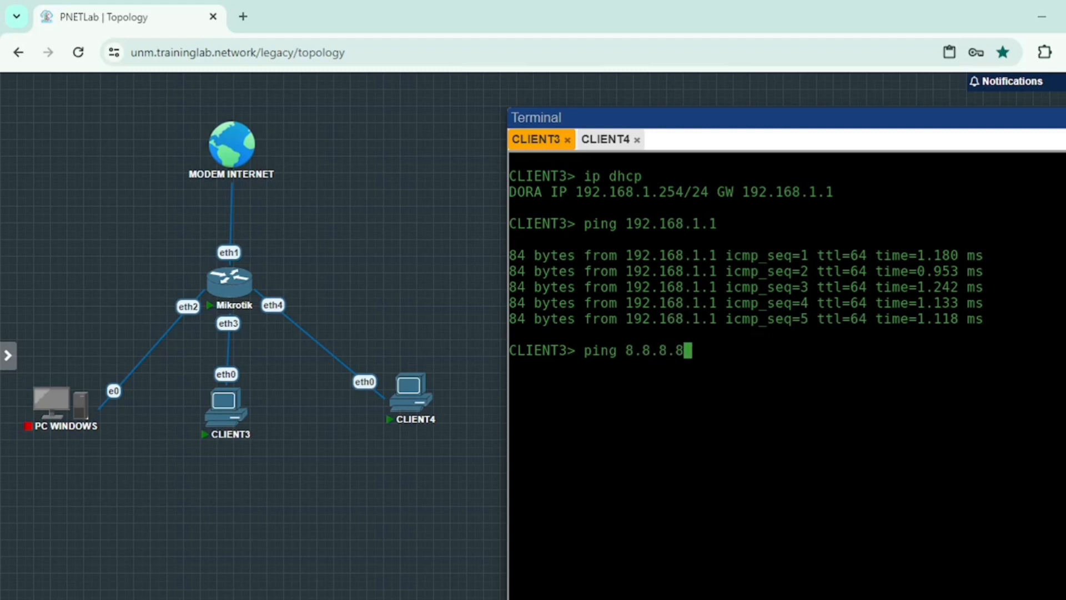
# Step: Ping 8.8.8.8 and youtube.com from CLIENT3, confirming replies from 74.125.68.190
pyautogui.press('Return')
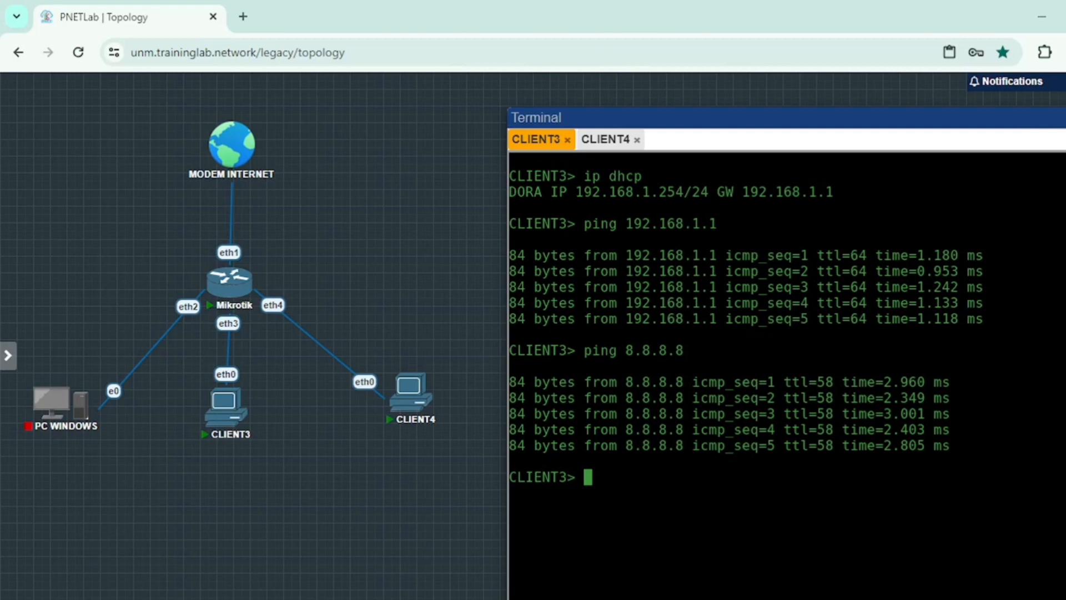
pyautogui.write('ping you')
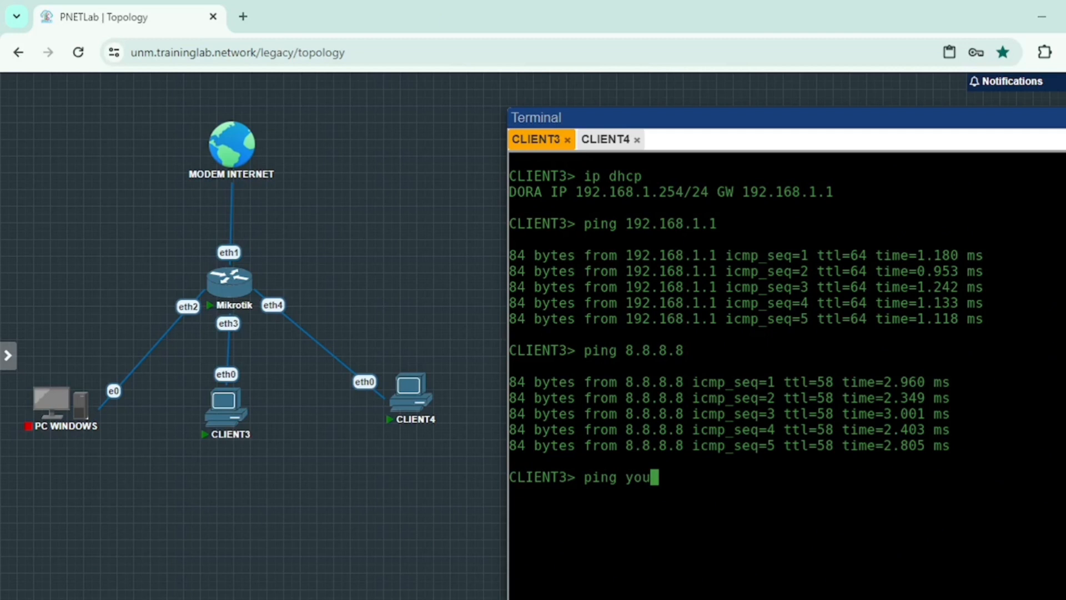
pyautogui.write('tube.com')
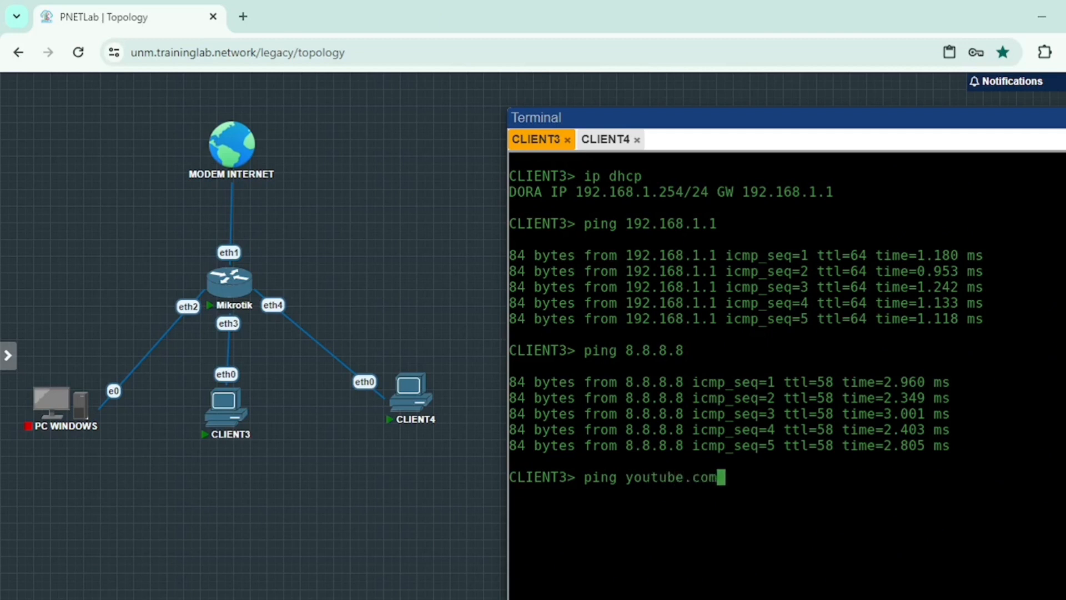
pyautogui.press('Return')
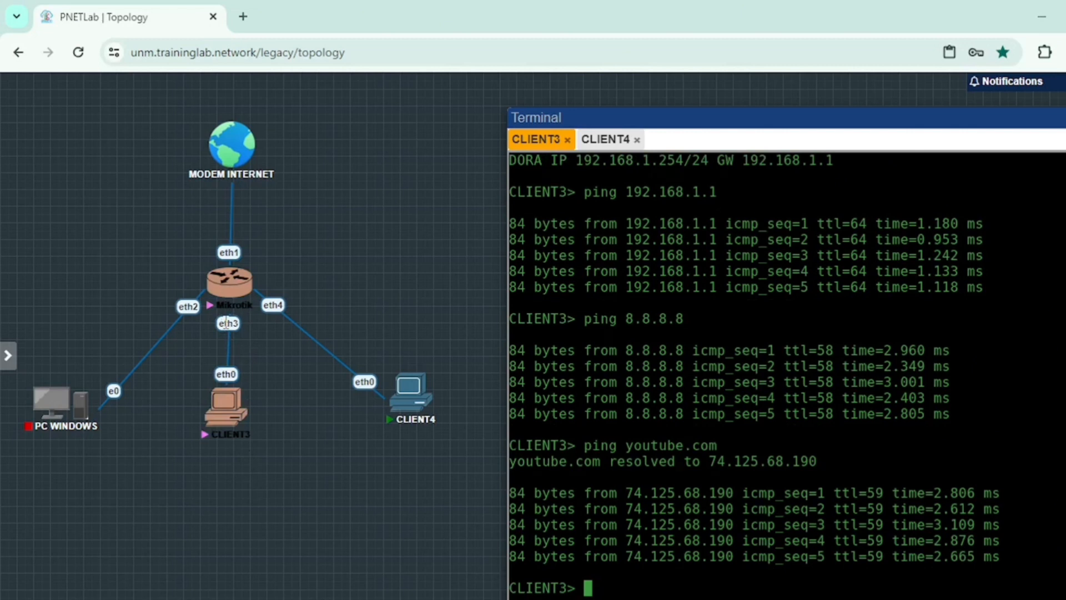
# Step: Highlight the path from CLIENT3 to MODEM INTERNET, then shift the console panel slightly
pyautogui.moveTo(164, 89); pyautogui.dragTo(269, 461)
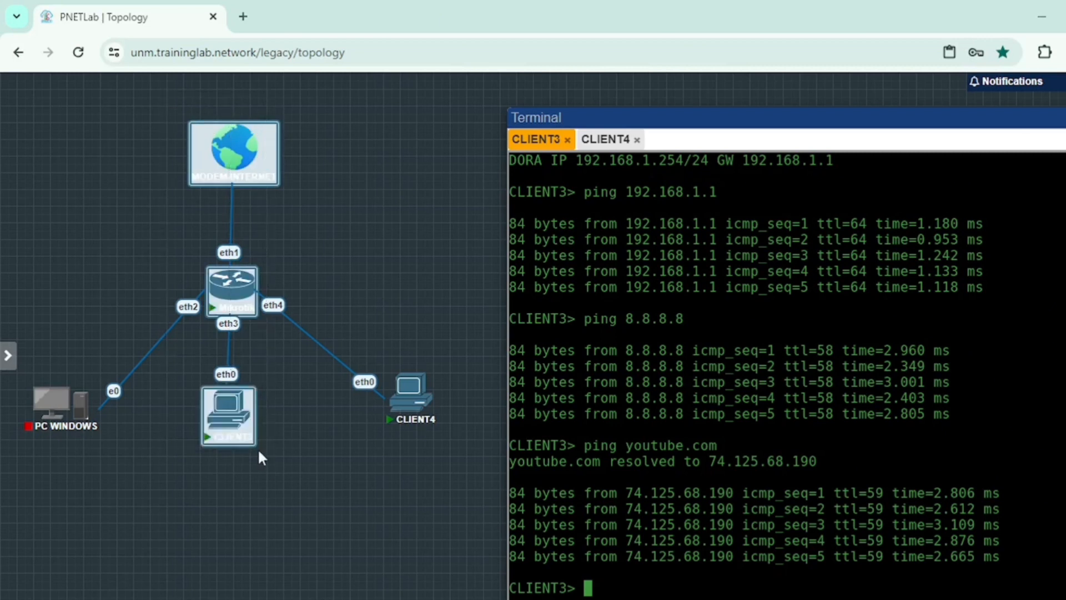
pyautogui.click(283, 441)
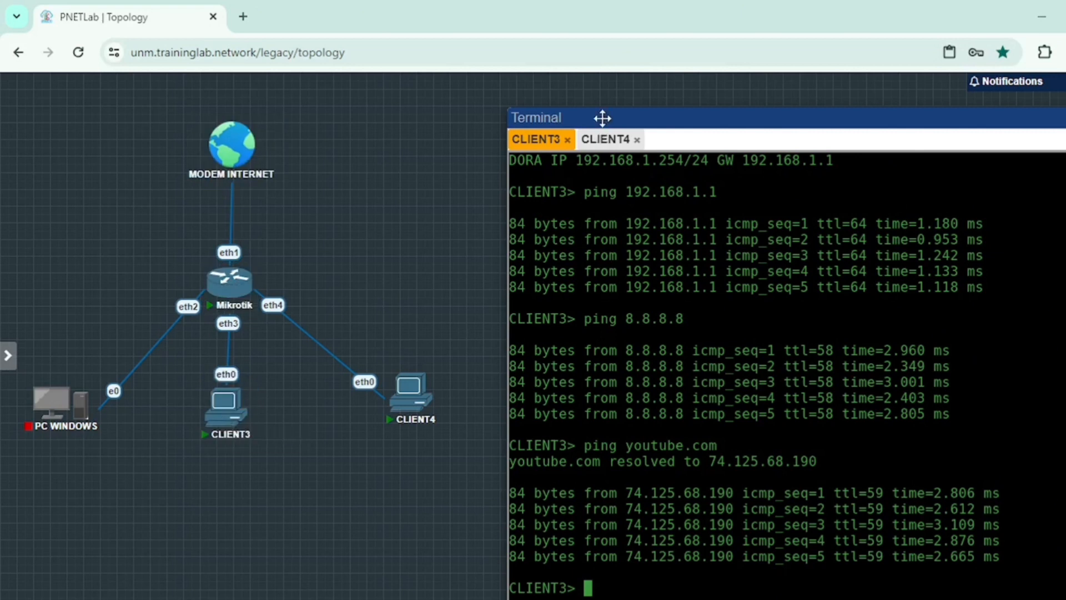
pyautogui.moveTo(603, 118); pyautogui.dragTo(616, 106)
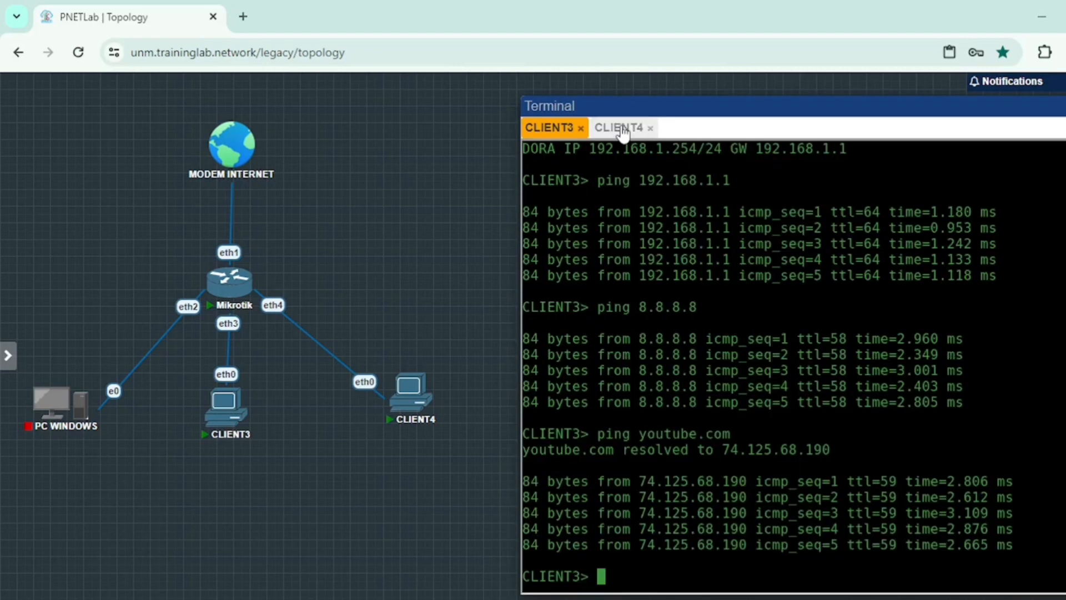
# Step: From CLIENT4, ping gateway 192.168.1.1 and 8.8.8.8, then type a youtube.com ping
pyautogui.click(623, 132)
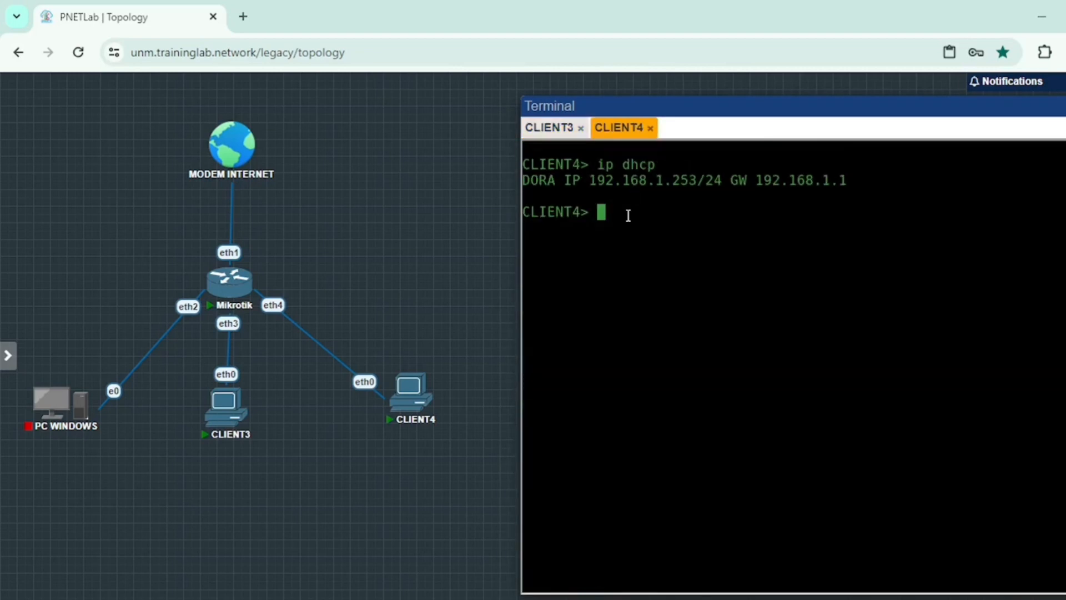
pyautogui.write('ping 192.1')
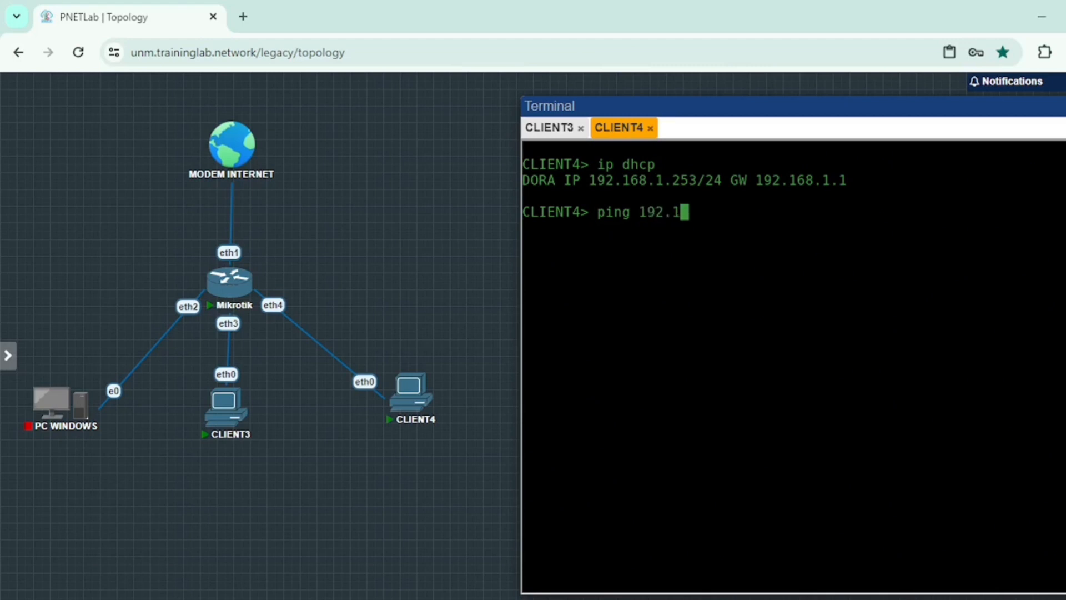
pyautogui.write('68.1.1')
pyautogui.press('Return')
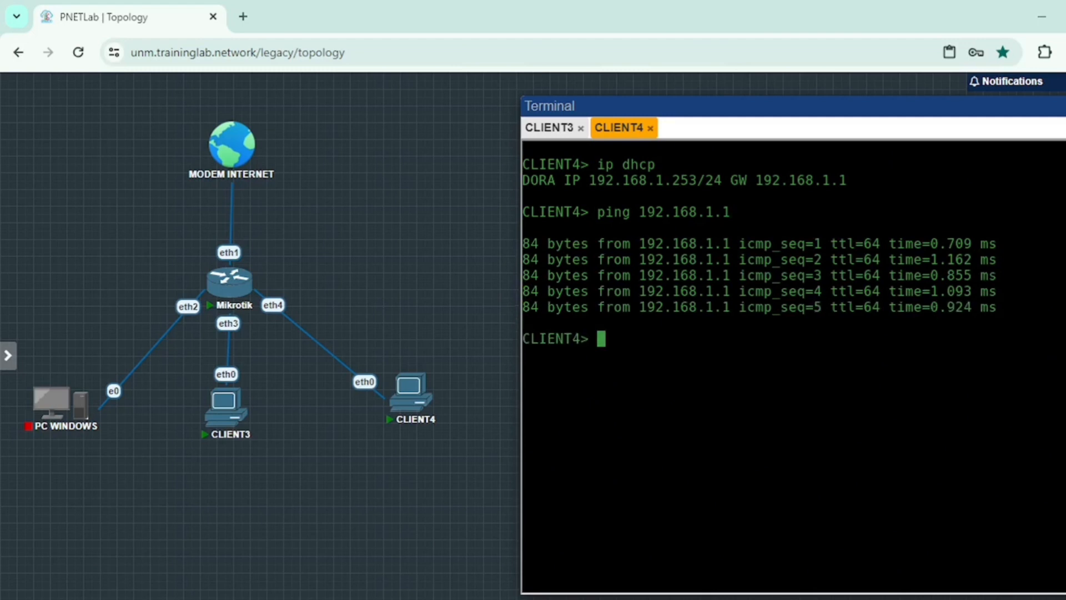
pyautogui.write('ping 8.8.8.8')
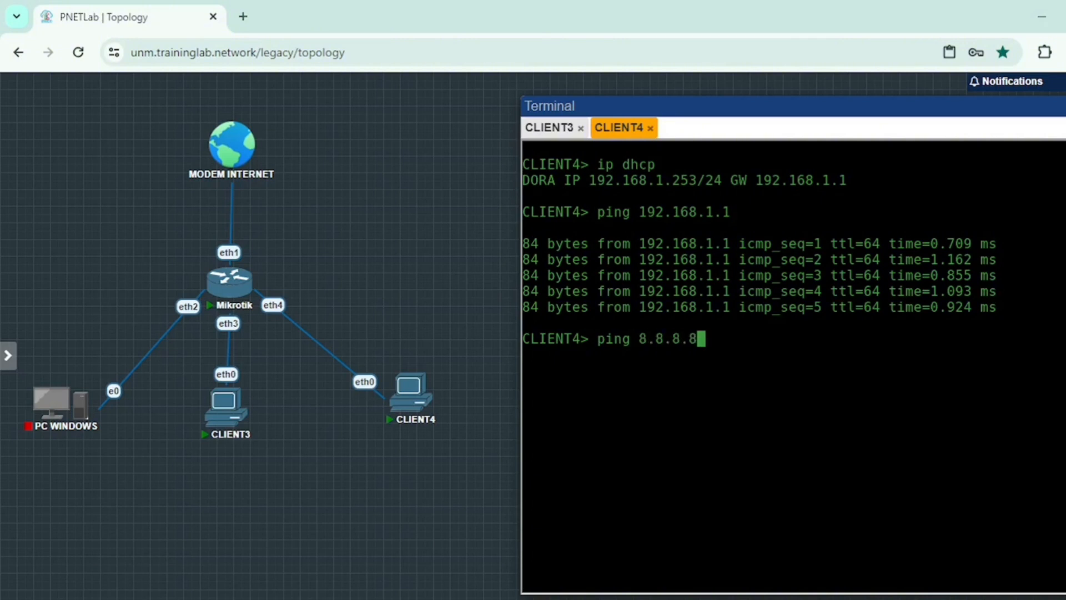
pyautogui.press('Return')
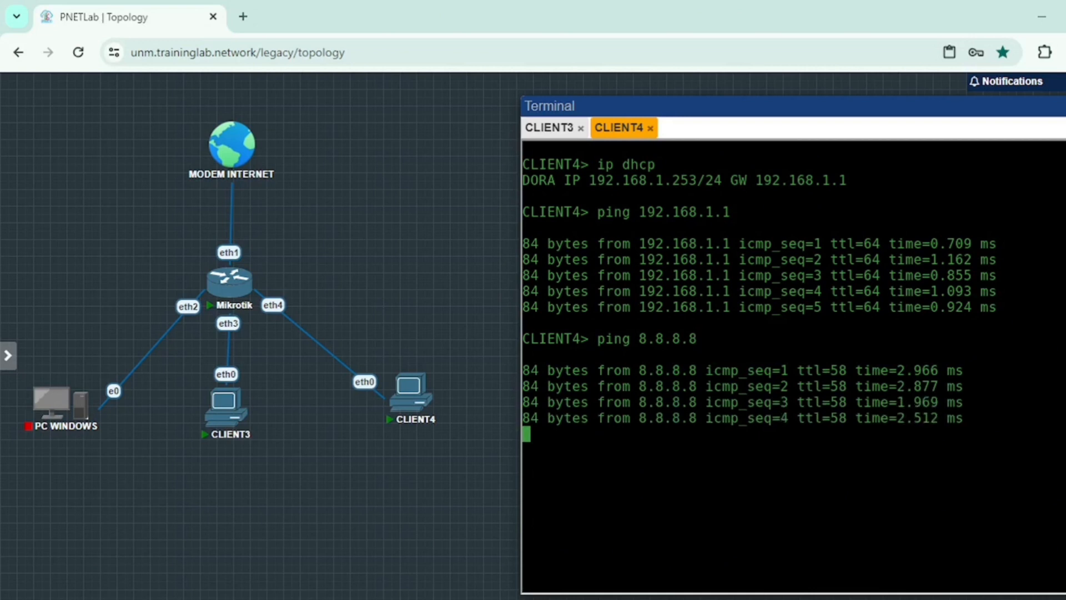
pyautogui.write('ping y')
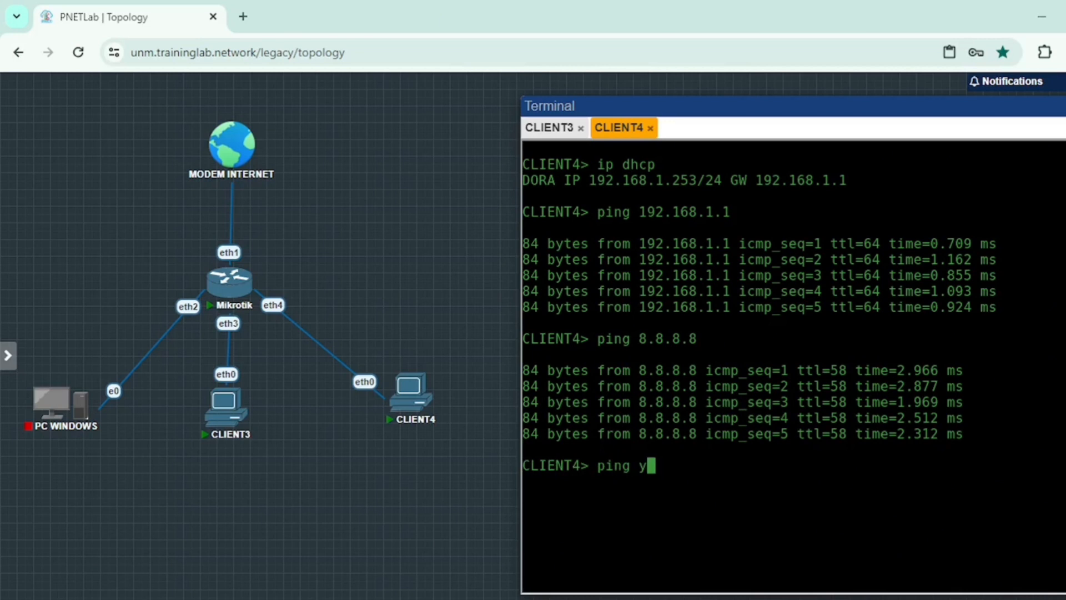
pyautogui.write('outube')
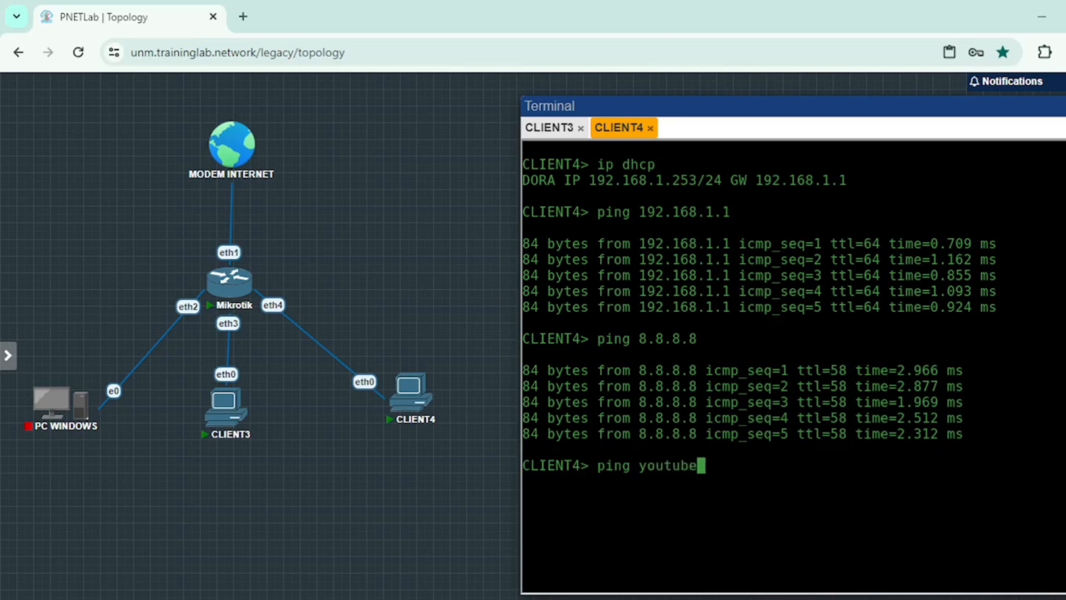
pyautogui.write('.com')
# Step: Run and stop CLIENT4's youtube.com ping, then erase the mistyped follow-up command
pyautogui.press('Return')
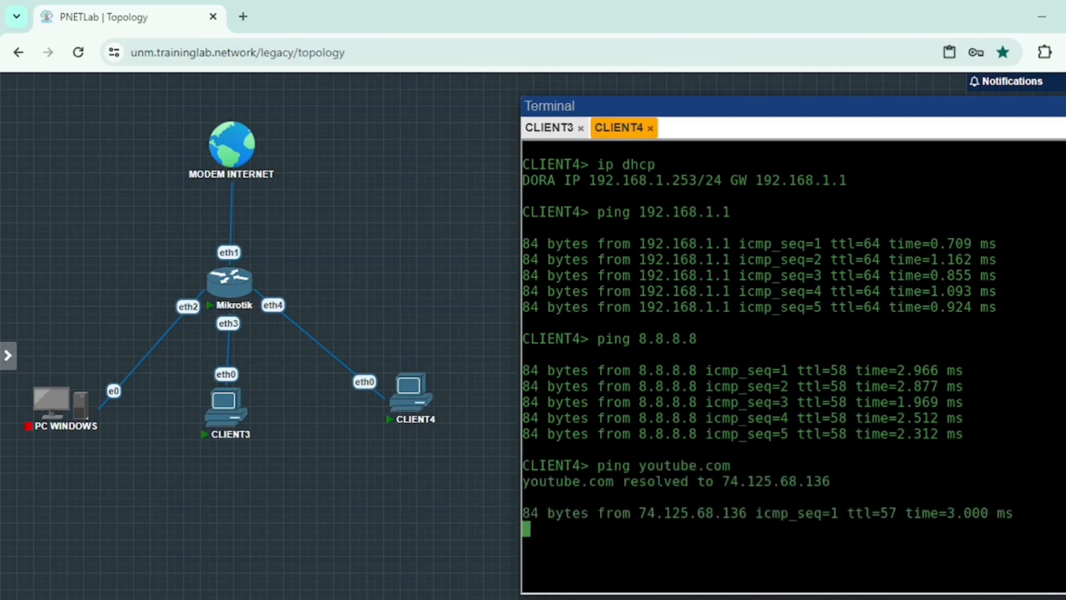
pyautogui.hotkey('ctrl', 'c')
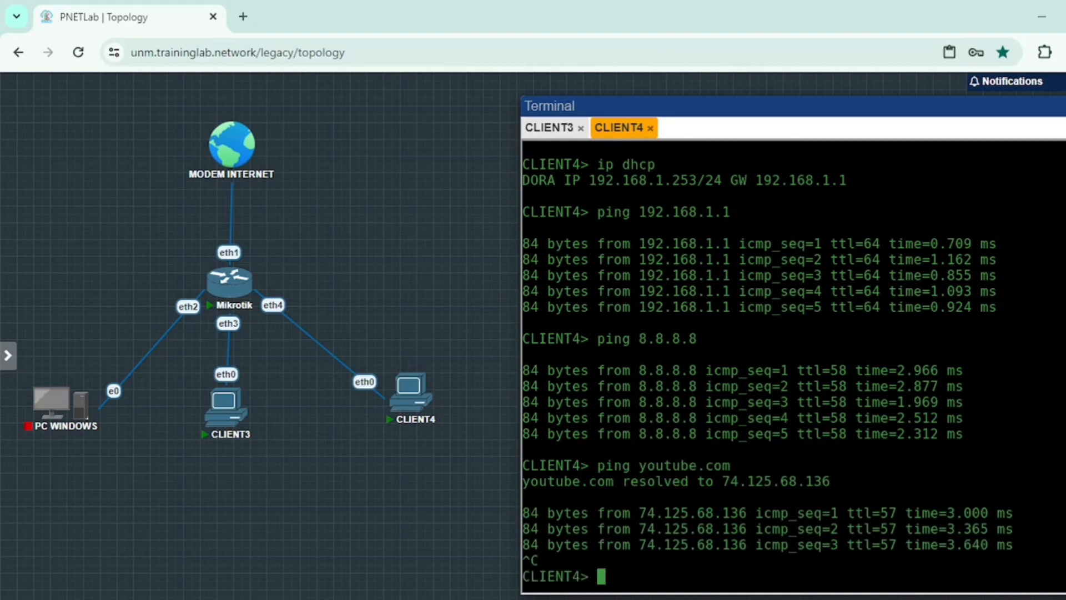
pyautogui.write('ping goooooooool')
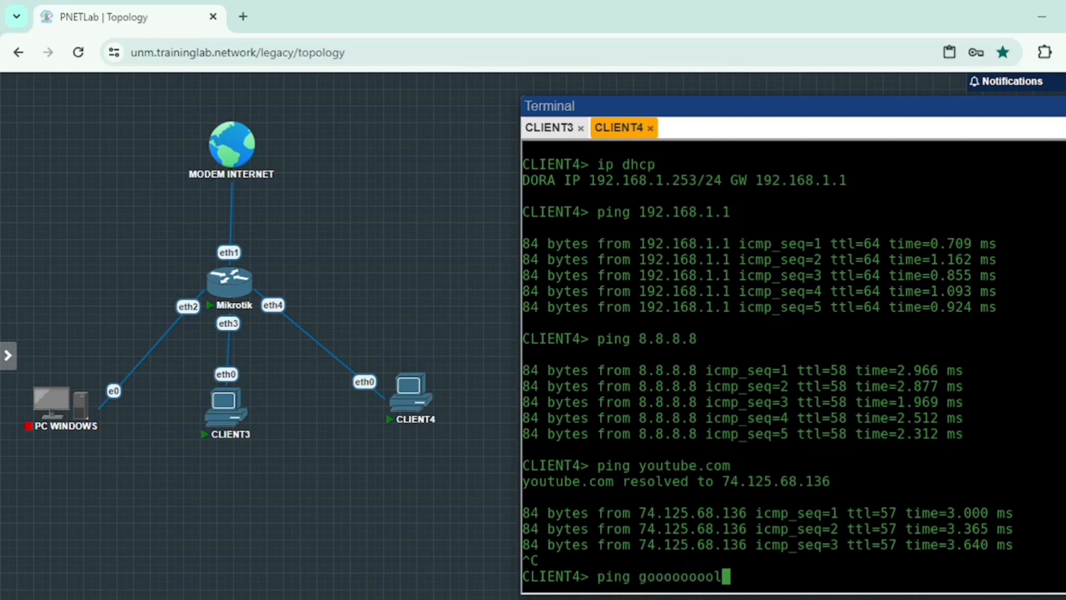
pyautogui.write('e.c')
pyautogui.press('BackSpace')
pyautogui.press('BackSpace')
pyautogui.press('BackSpace')
pyautogui.press('BackSpace')
pyautogui.press('BackSpace')
pyautogui.press('BackSpace')
pyautogui.press('BackSpace')
pyautogui.press('BackSpace')
pyautogui.press('BackSpace')
pyautogui.press('BackSpace')
pyautogui.press('BackSpace')
pyautogui.press('BackSpace')
pyautogui.press('BackSpace')
pyautogui.press('BackSpace')
pyautogui.press('BackSpace')
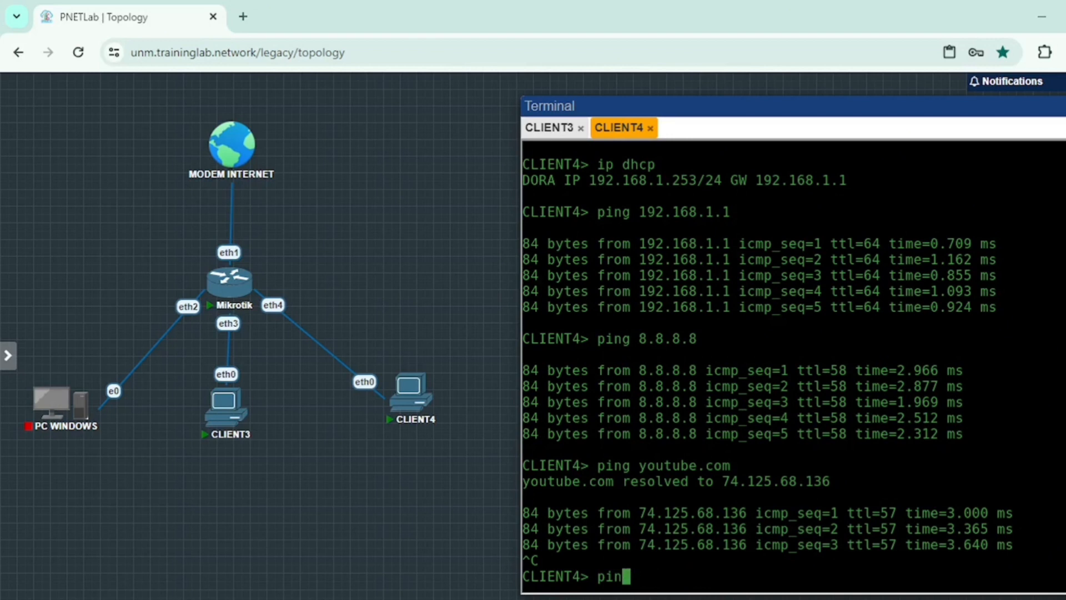
pyautogui.press('BackSpace')
pyautogui.press('BackSpace')
pyautogui.press('BackSpace')
# Step: Clear the partially typed ping command, leaving an empty CLIENT4 prompt
pyautogui.write('ping')
pyautogui.press('BackSpace')
pyautogui.write('ggo')
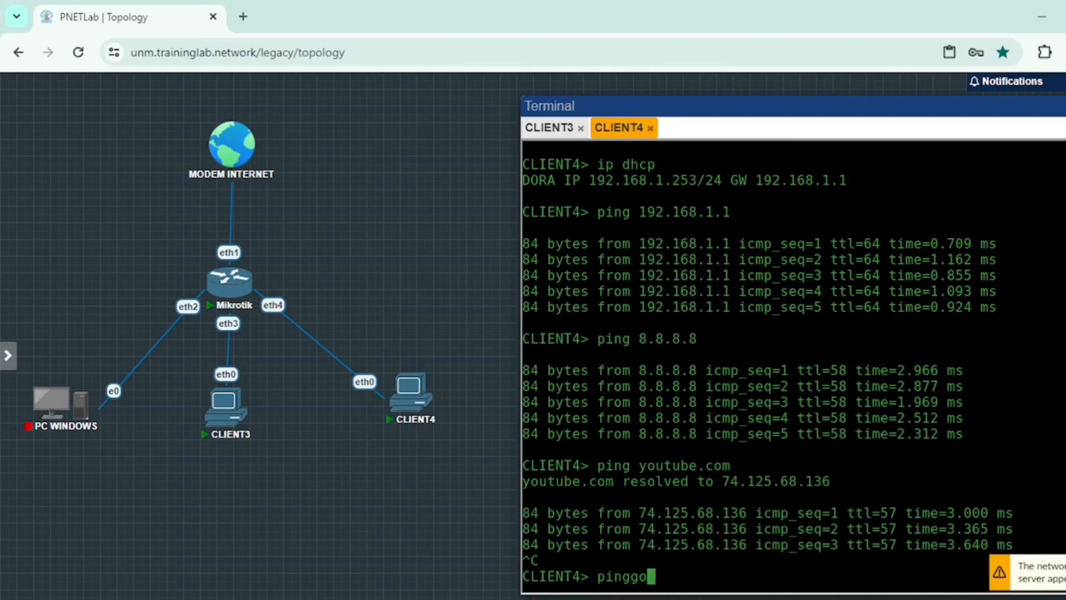
pyautogui.press('BackSpace')
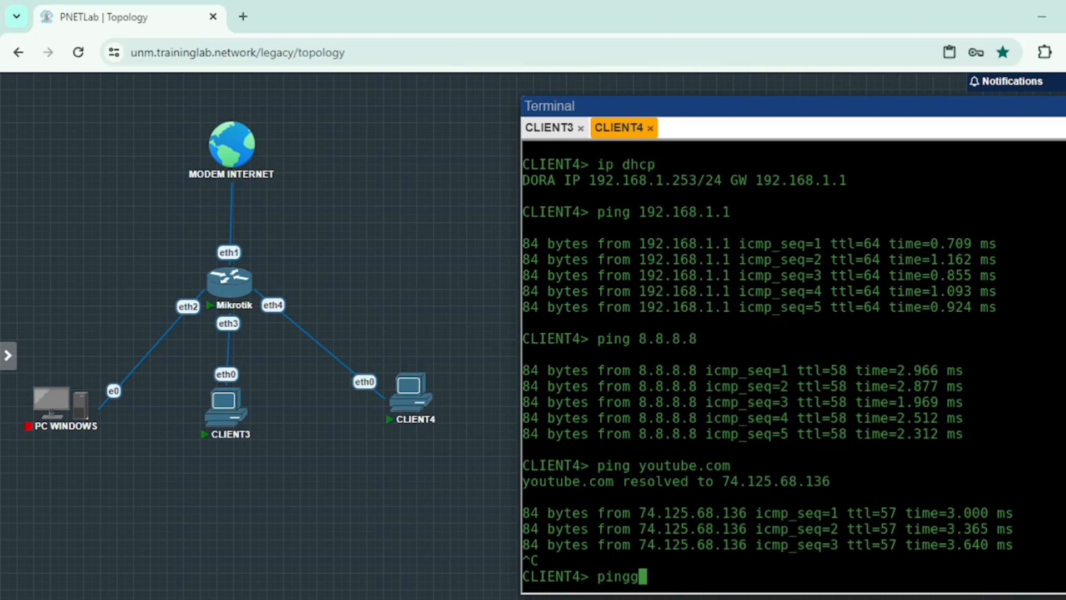
pyautogui.press('BackSpace')
pyautogui.press('BackSpace')
pyautogui.press('BackSpace')
pyautogui.press('BackSpace')
pyautogui.press('BackSpace')
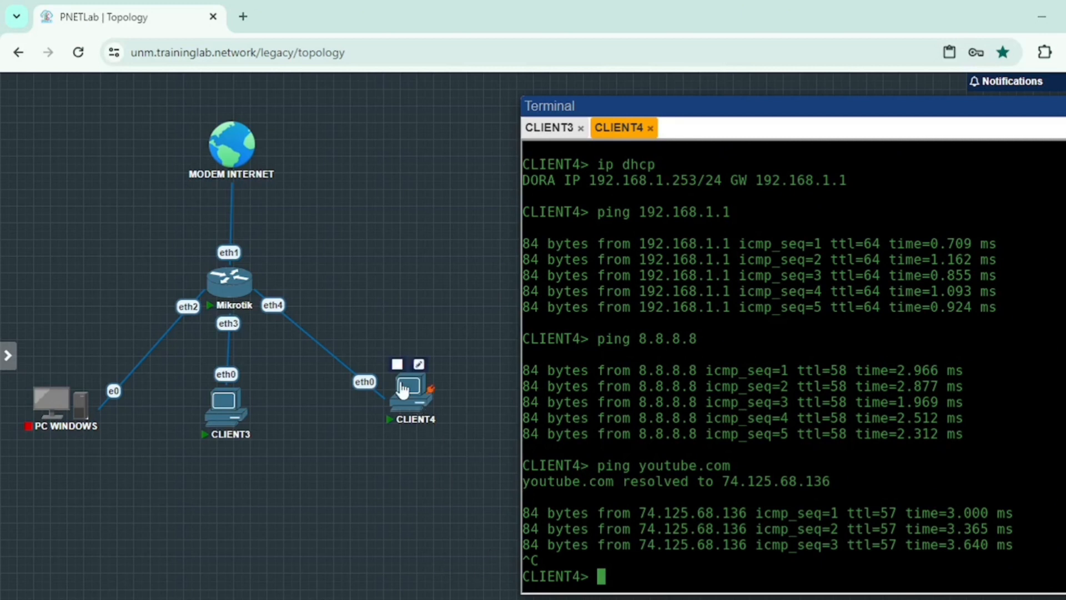
pyautogui.moveTo(247, 147)
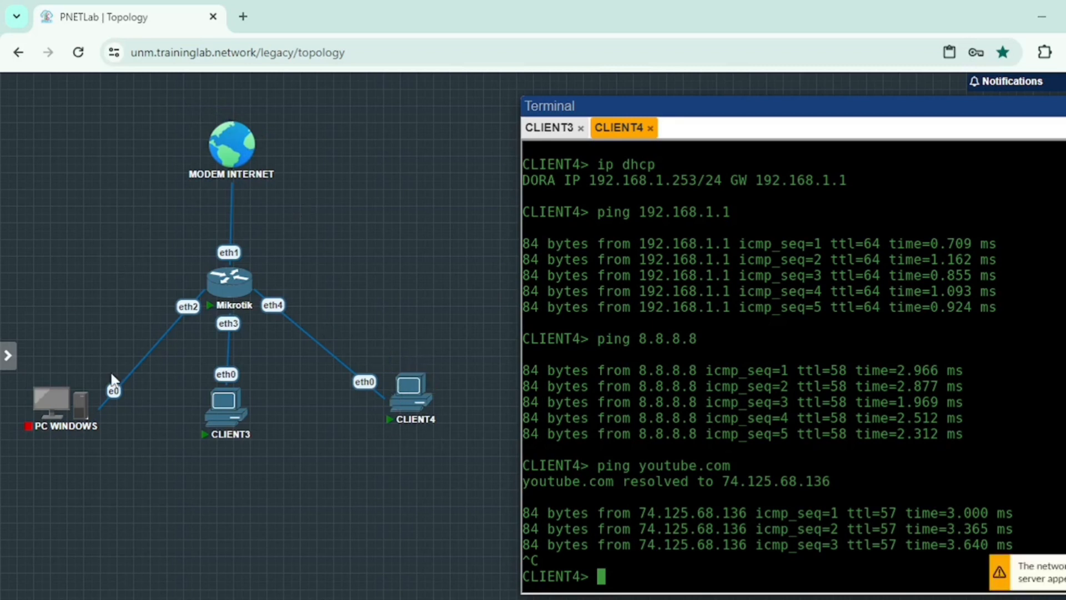
# Step: Select then deselect PC WINDOWS, Mikrotik, CLIENT3 and CLIENT4, and switch to CLIENT3's console
pyautogui.moveTo(111, 373); pyautogui.dragTo(468, 529)
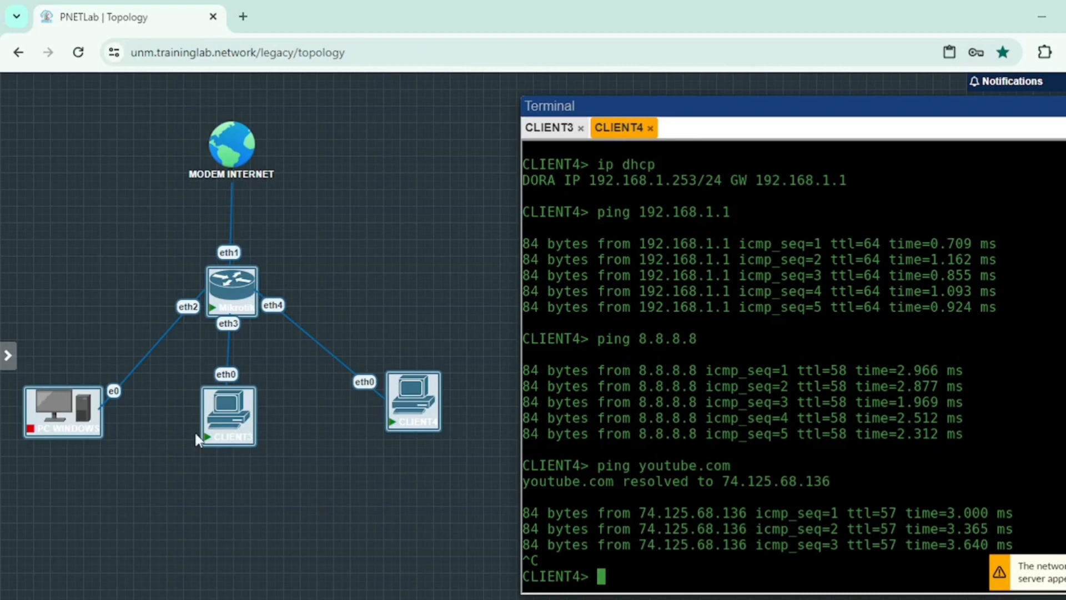
pyautogui.click(326, 197)
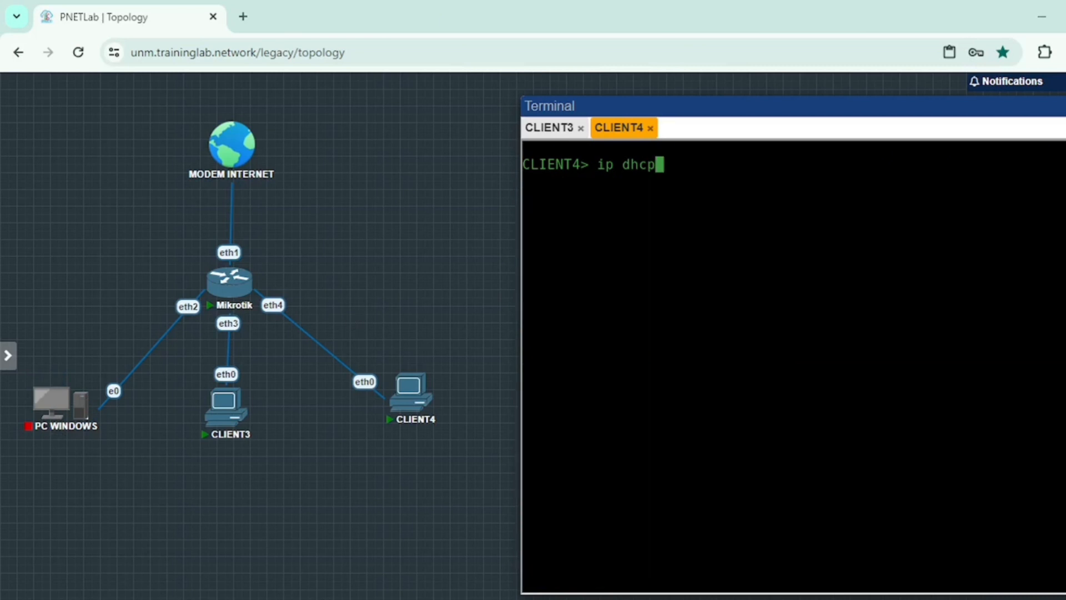
pyautogui.click(549, 129)
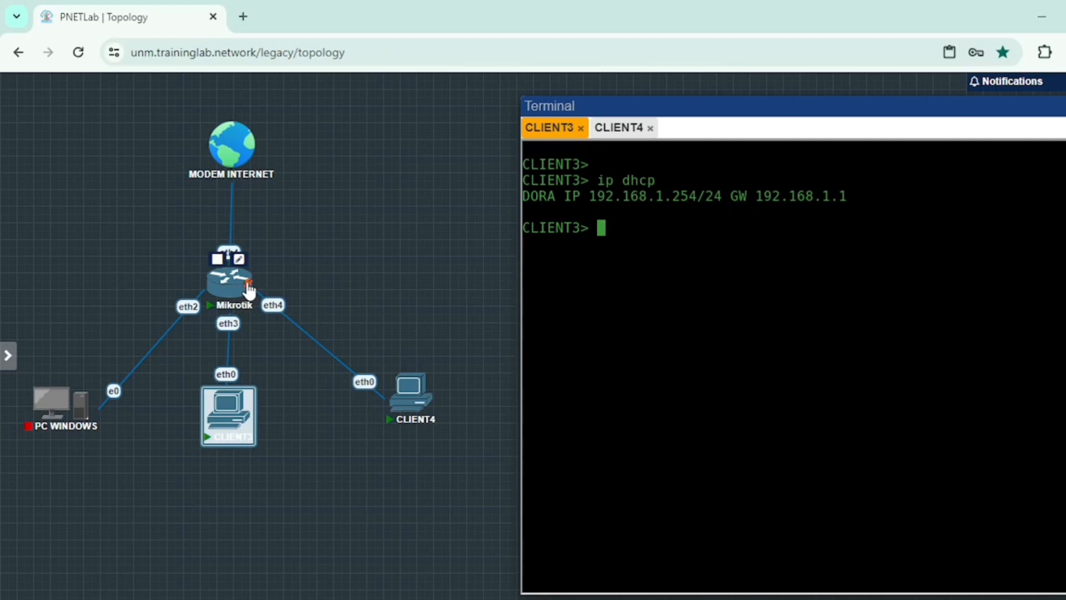
# Step: Type ping 192.168.1.253 in CLIENT3's console without running it
pyautogui.write('pin')
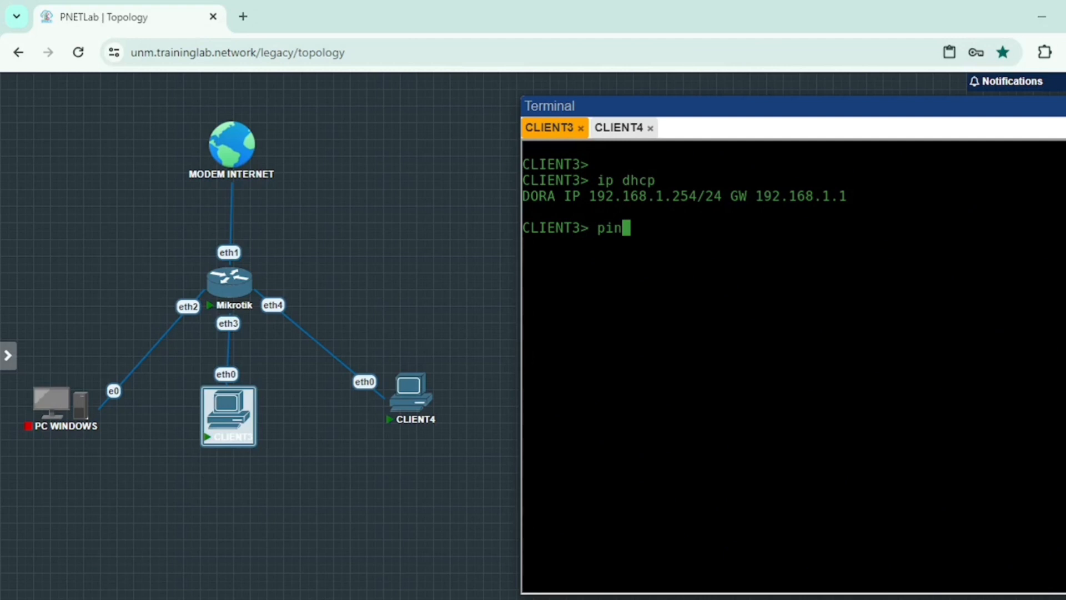
pyautogui.click(619, 128)
pyautogui.write('68.1.25')
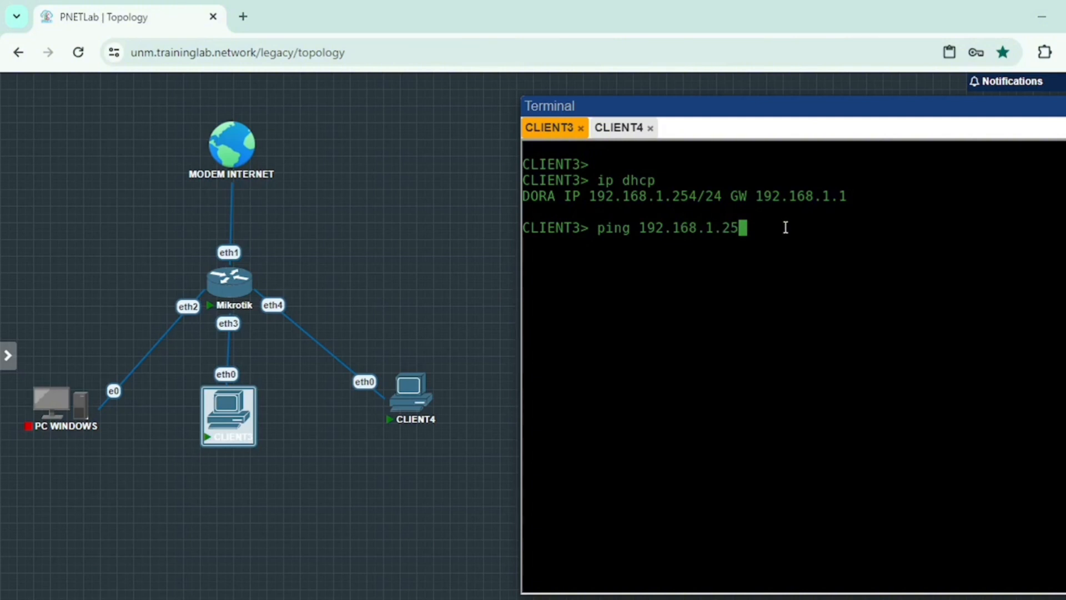
pyautogui.write('3')
# Step: Ping CLIENT4 at 192.168.1.253 from CLIENT3, then CLIENT3 at 192.168.1.254 from CLIENT4
pyautogui.press('Return')
pyautogui.moveTo(372, 317); pyautogui.dragTo(457, 484)
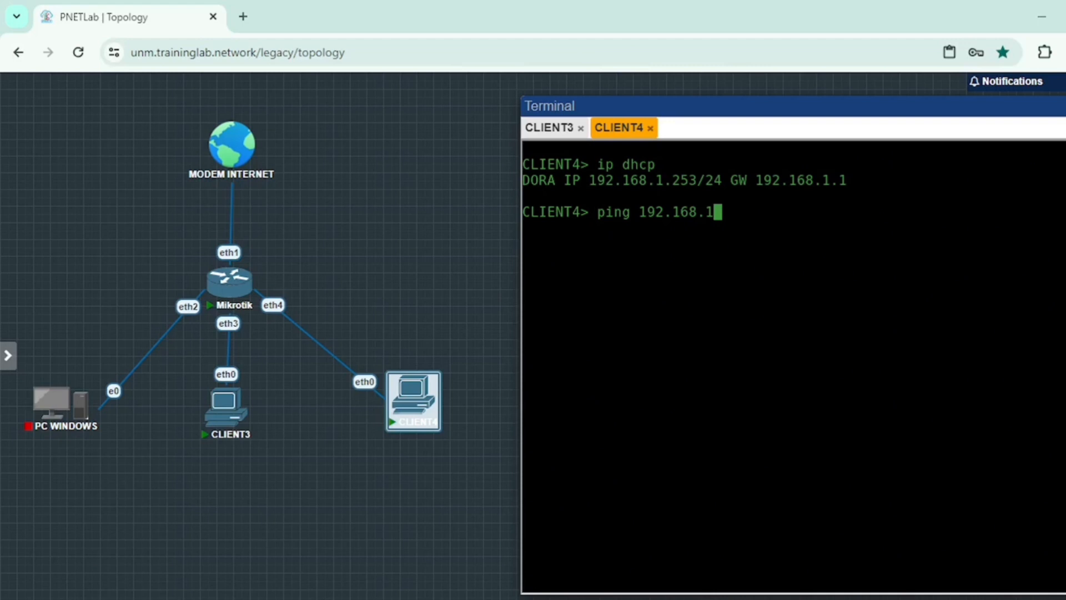
pyautogui.write('.254')
pyautogui.press('Return')
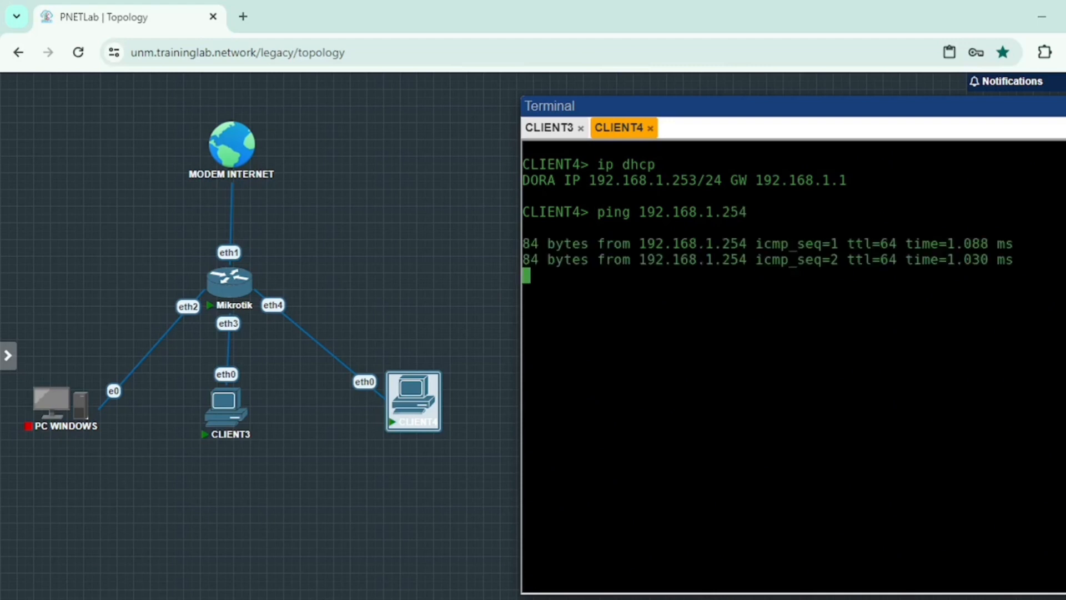